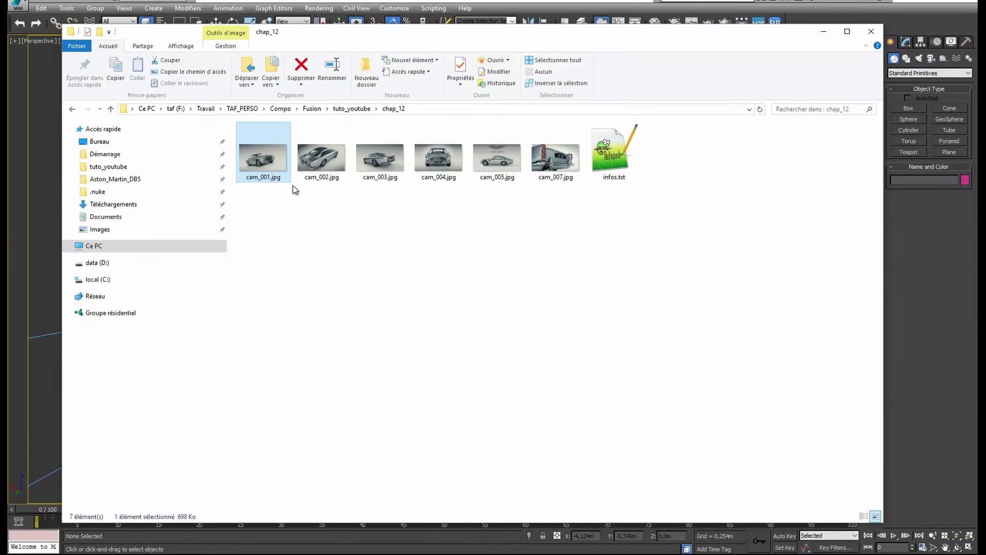
Step: Open the render cam_001.jpg from the chap_12 folder and show it full screen
click(255, 173)
double_click(255, 174)
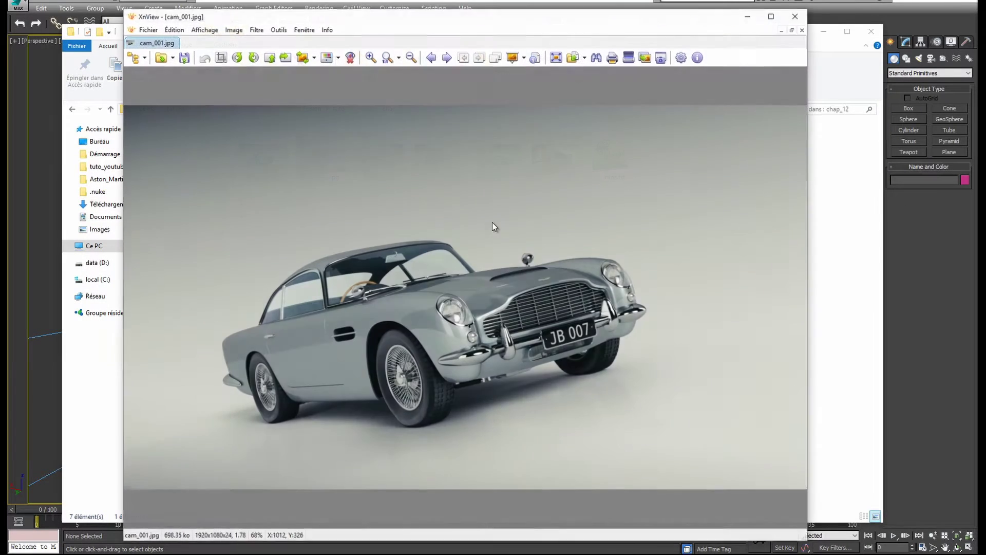
double_click(492, 223)
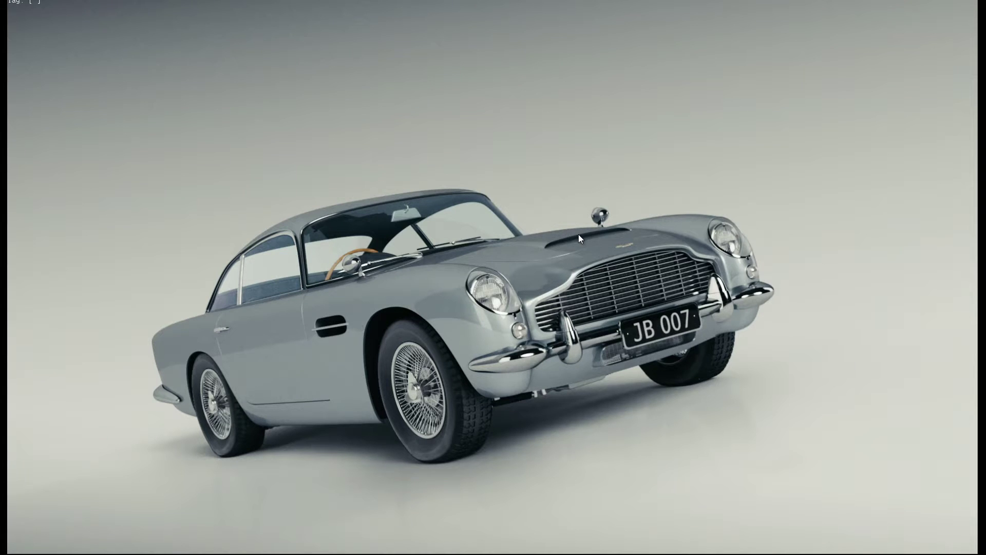
Step: Page through the other Aston Martin renders in the folder and compare the camera angles, then leave the image viewer
key(Right)
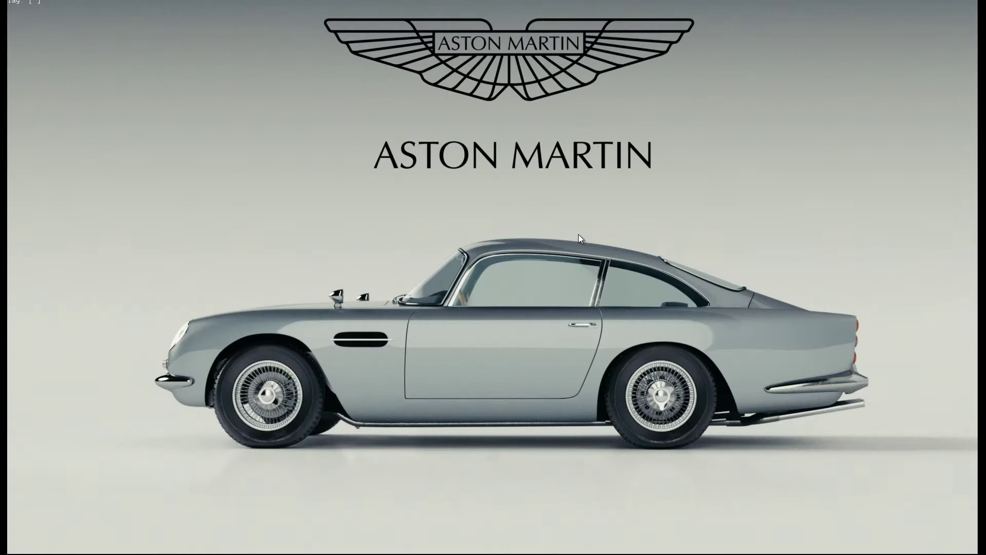
key(Right)
key(Right)
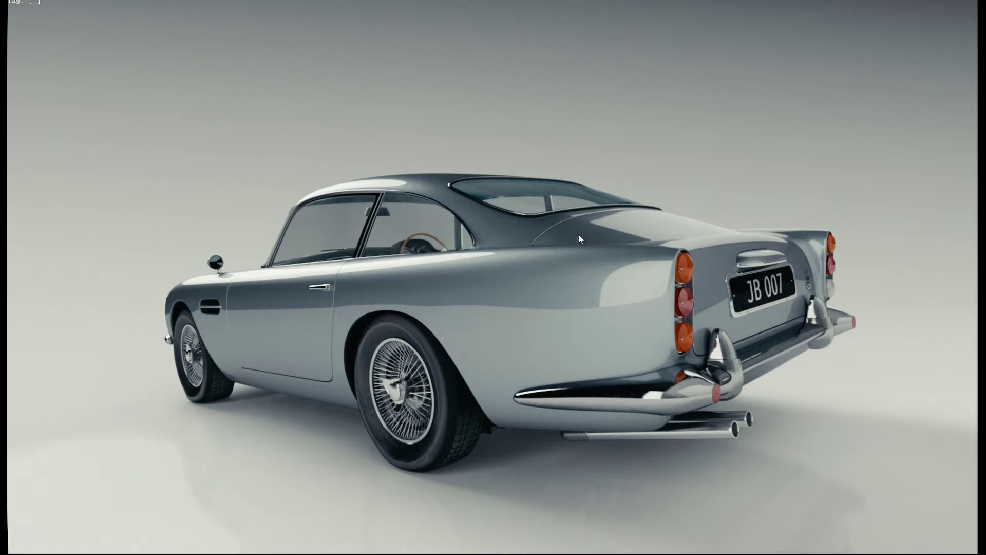
key(Right)
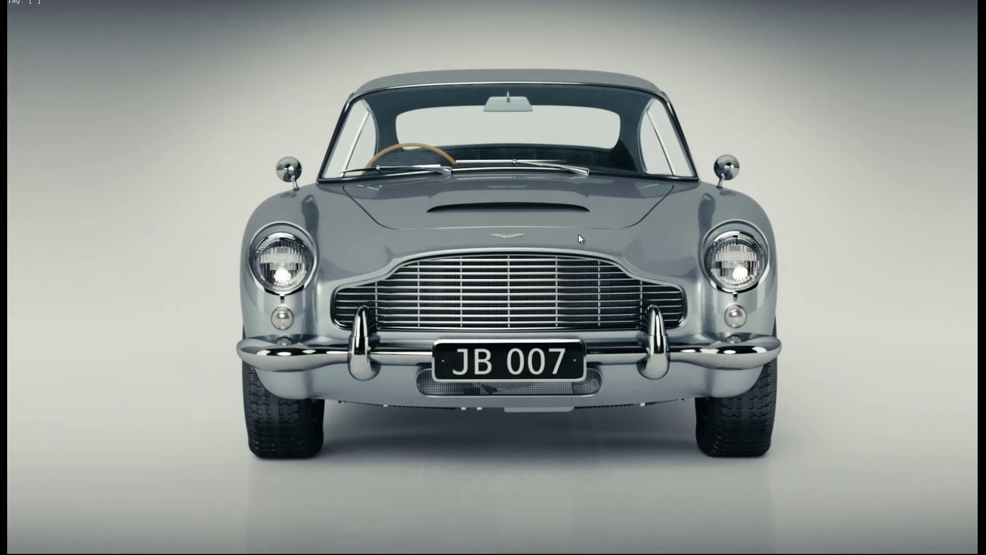
key(Right)
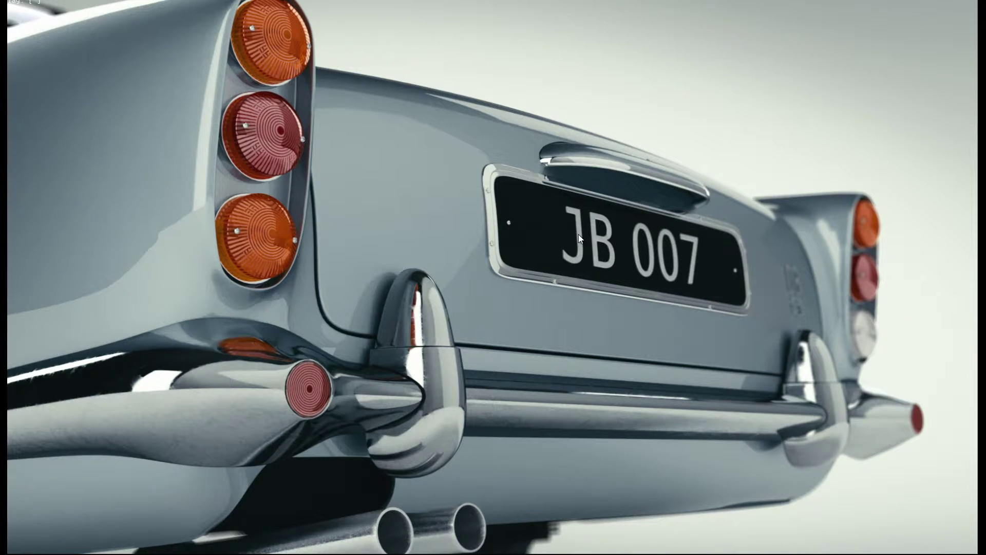
key(Right)
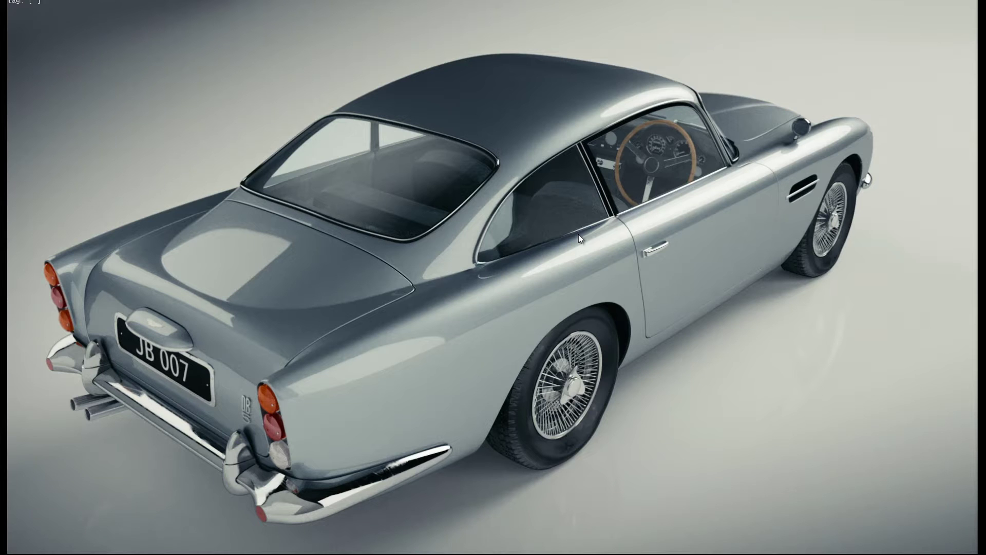
key(Left)
key(Left)
key(Left)
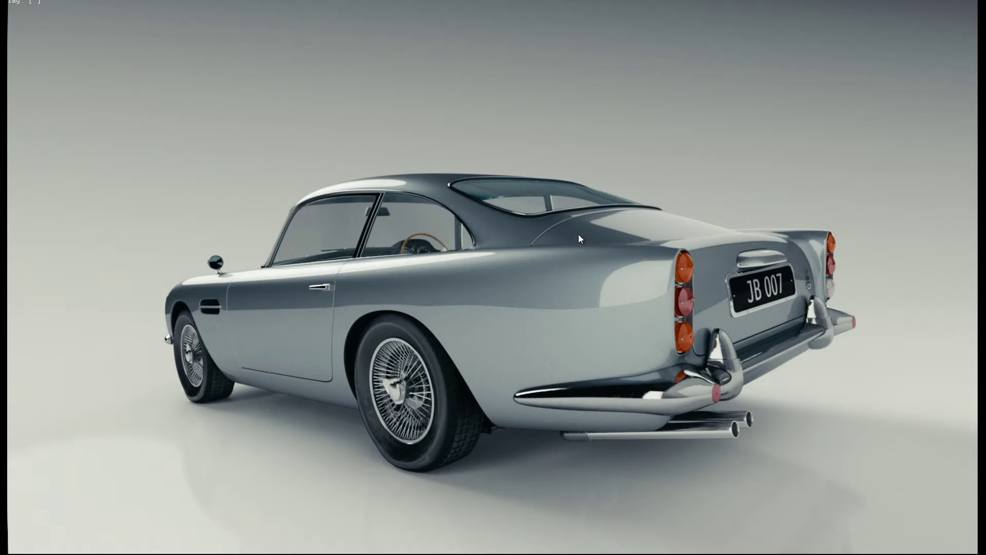
key(Escape)
click(831, 33)
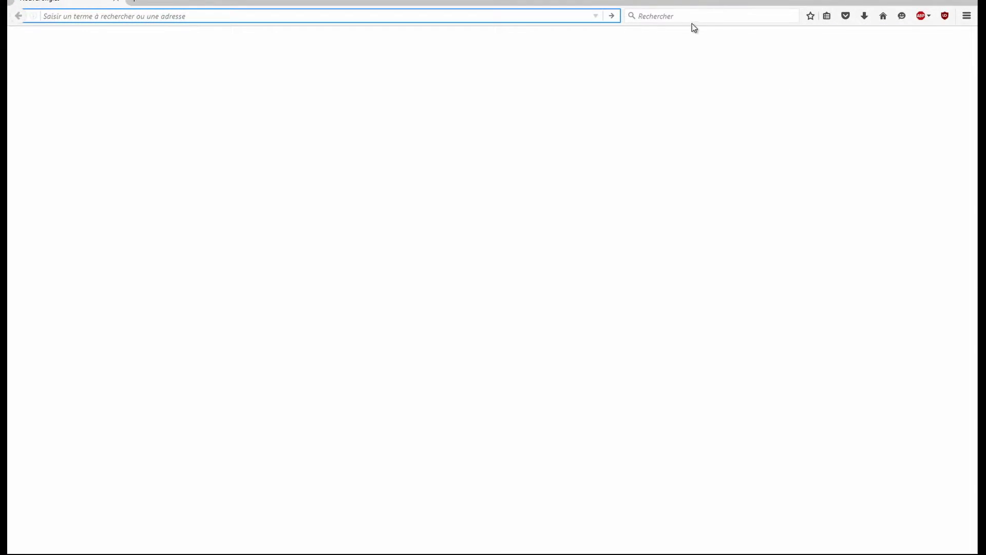
Step: Search the web for "ronene berkerman" and open the ronenbekerman.com architectural visualization blog
click(692, 17)
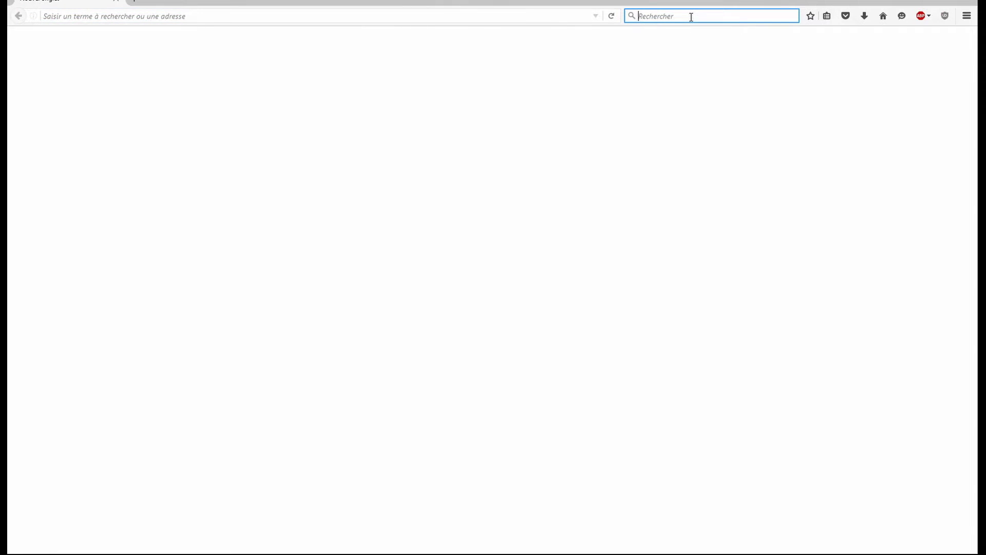
text(ro)
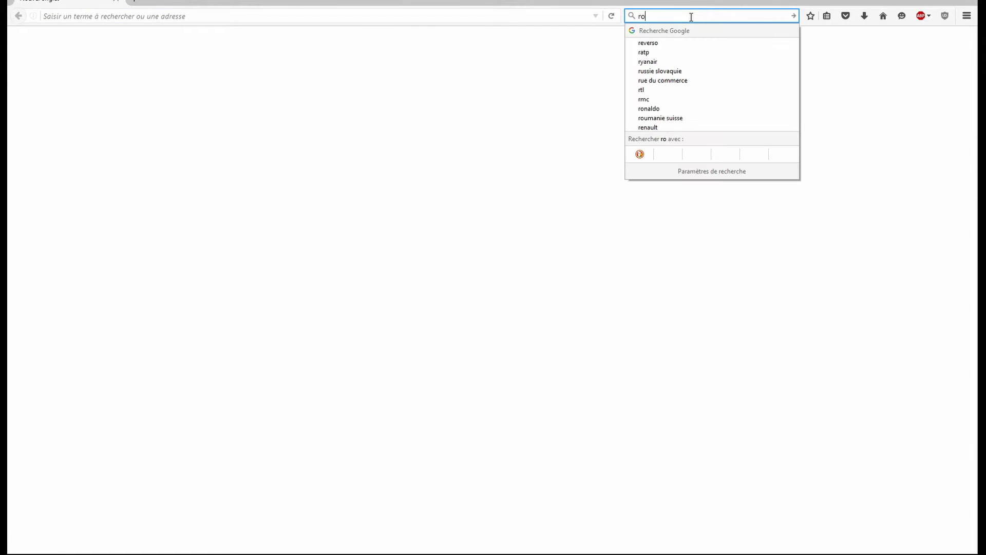
text(nene berke)
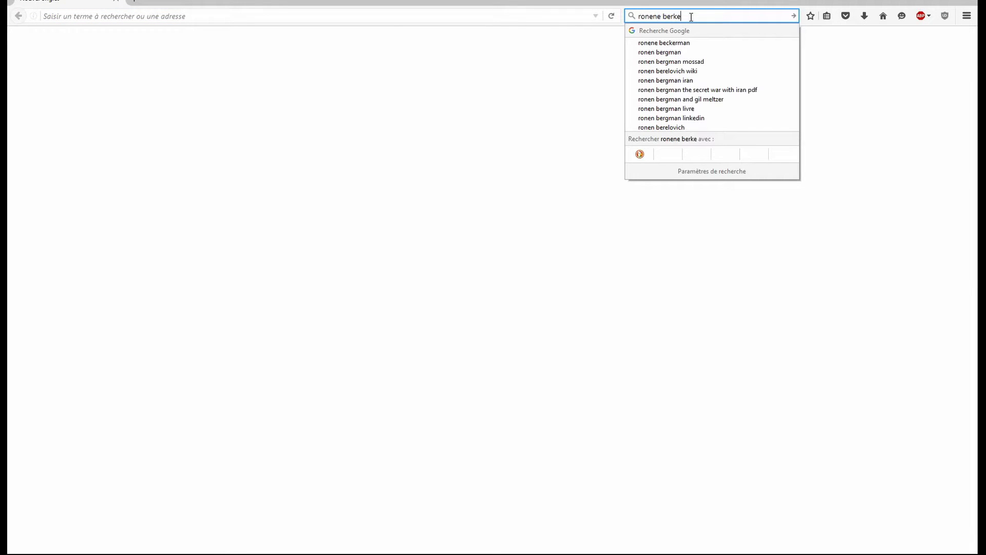
text(rman)
key(Return)
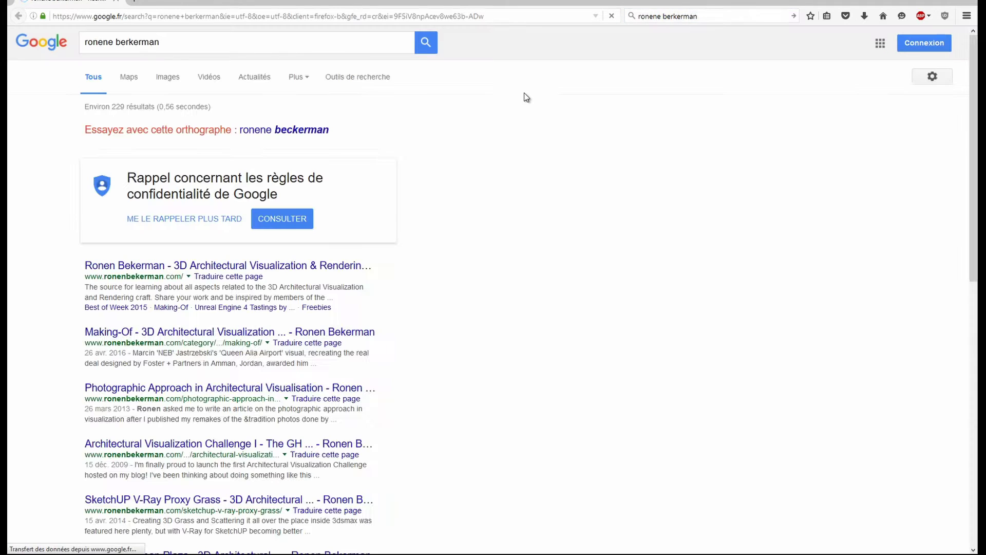
click(339, 266)
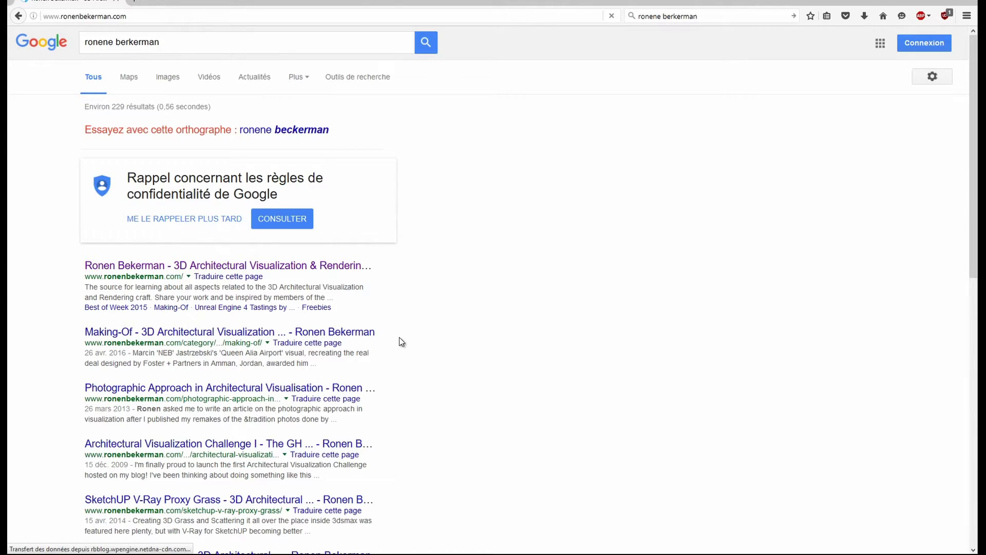
Step: Find the "Making of Private Residence" article on the blog's home page and open it
scroll(398, 345, down, 15)
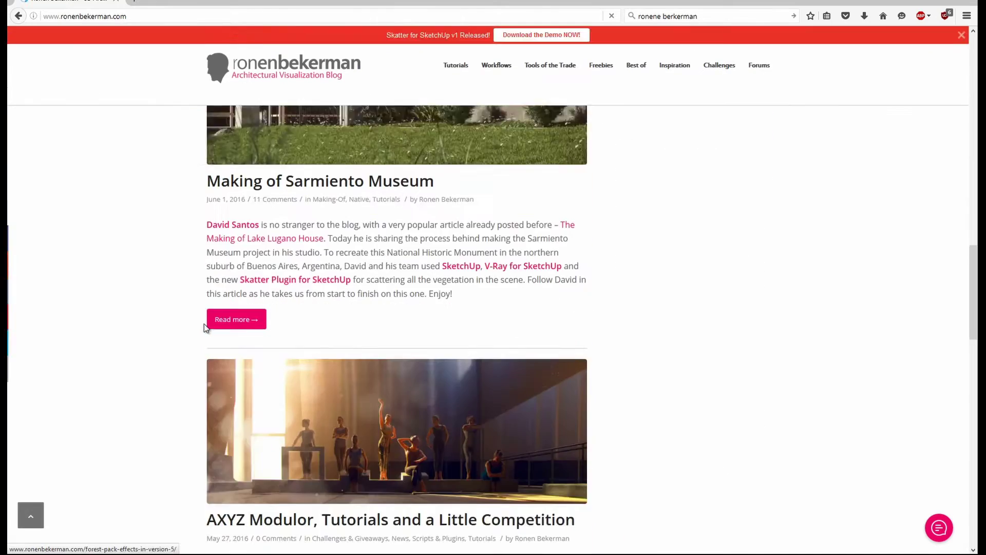
scroll(204, 325, down, 15)
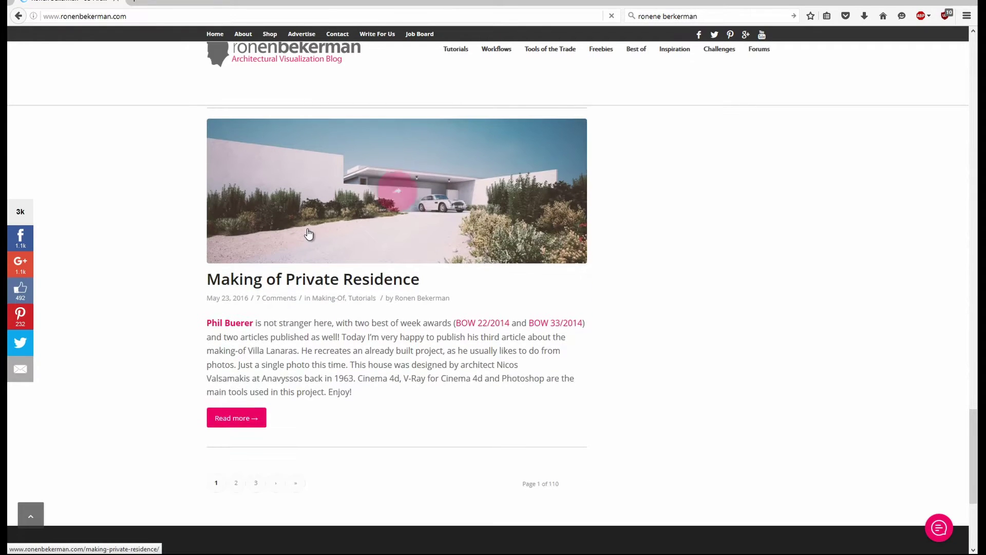
click(333, 255)
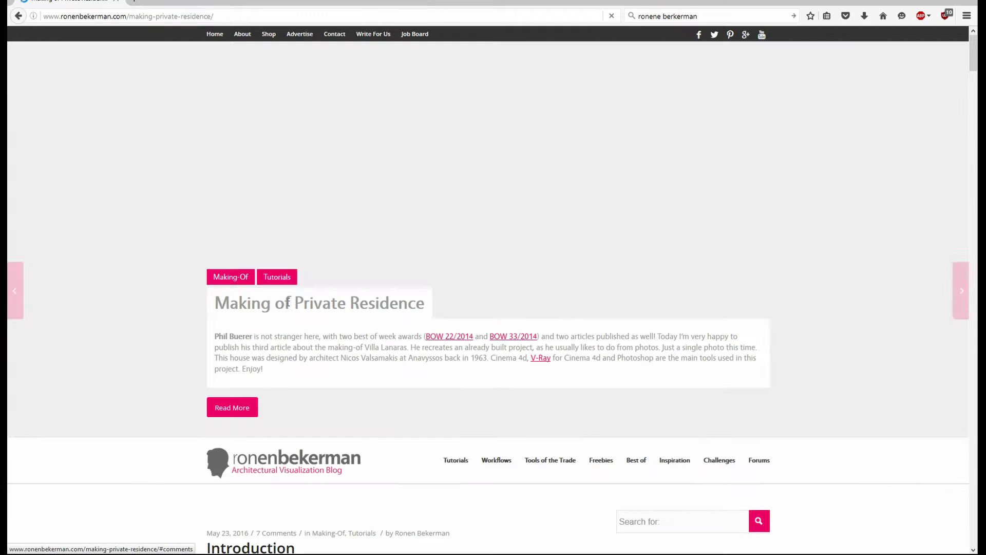
Step: Read through the article's reference photo, 3D modeling and camera matching passages as far as the Lighting section
scroll(205, 336, down, 14)
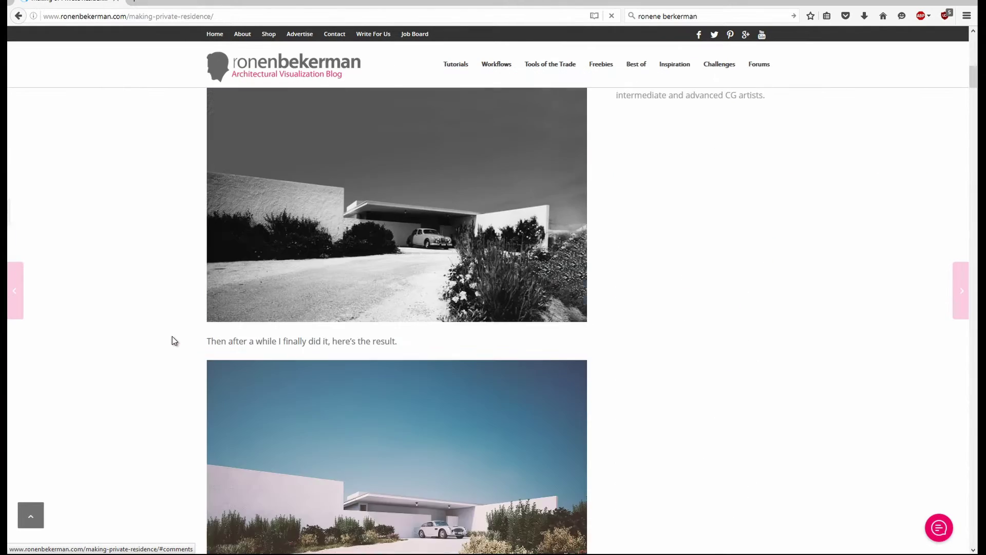
scroll(171, 336, down, 5)
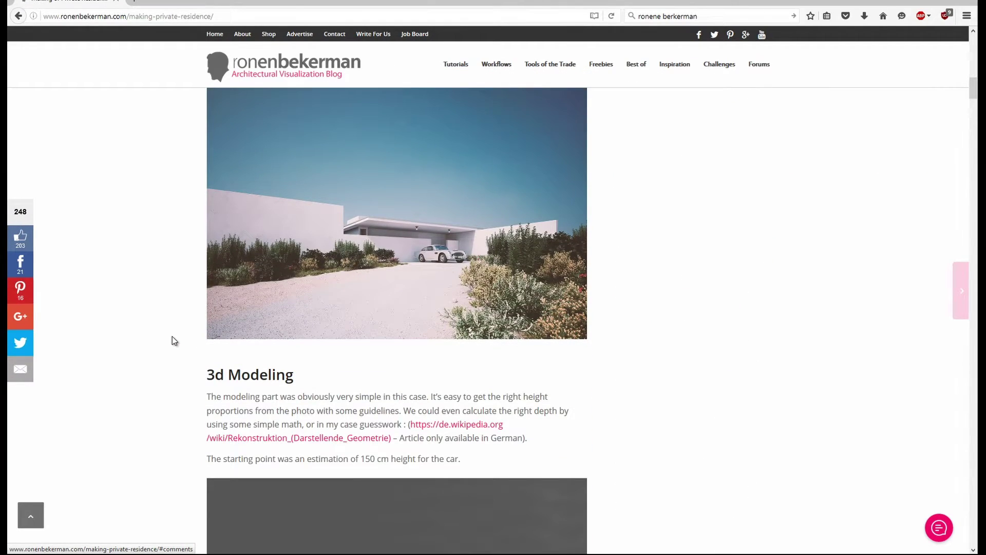
scroll(171, 337, down, 3)
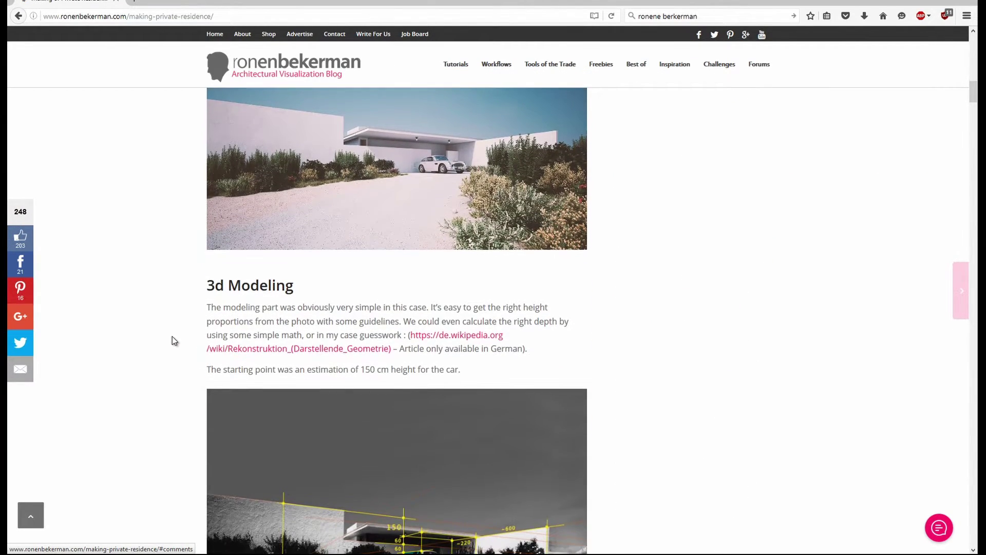
scroll(177, 335, down, 9)
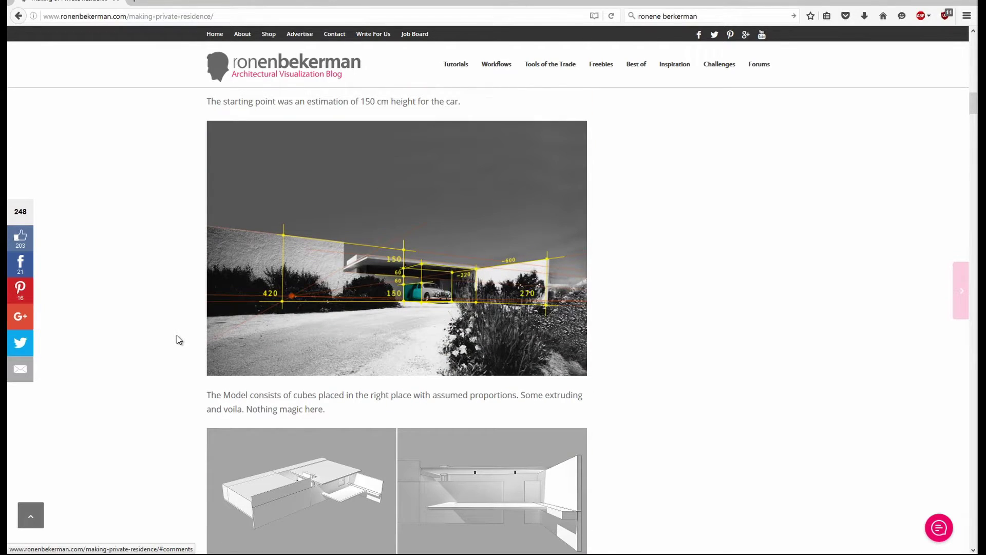
scroll(174, 298, down, 6)
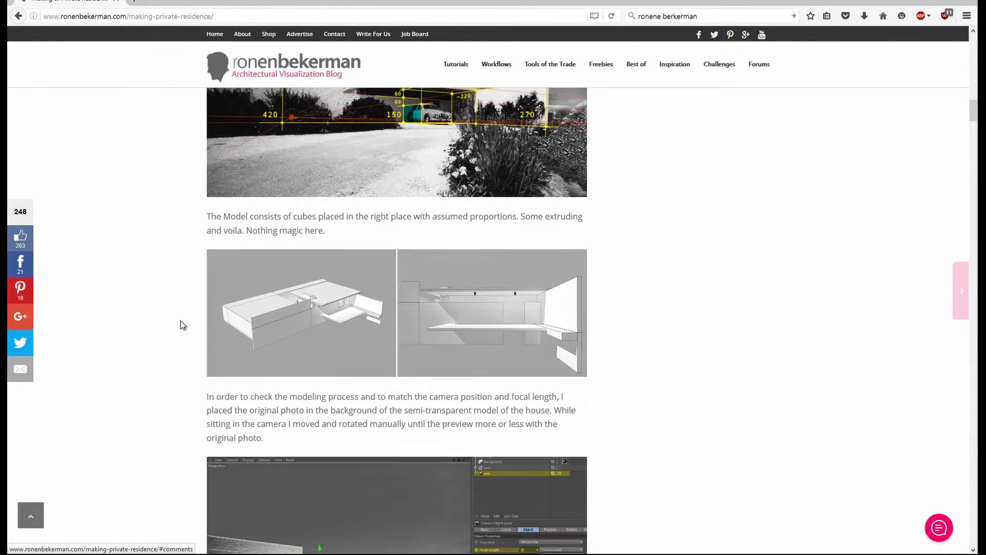
scroll(668, 354, down, 6)
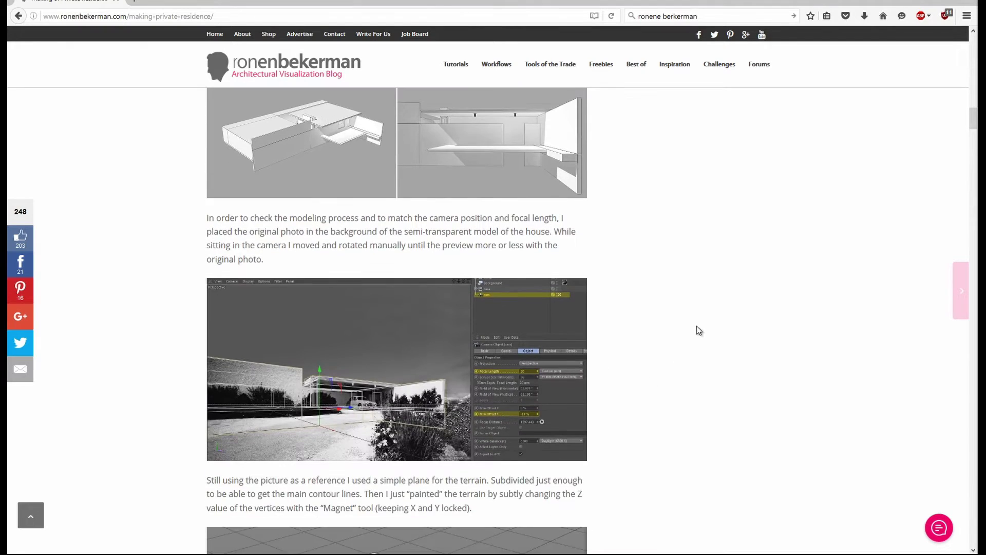
scroll(697, 329, down, 8)
scroll(689, 337, down, 4)
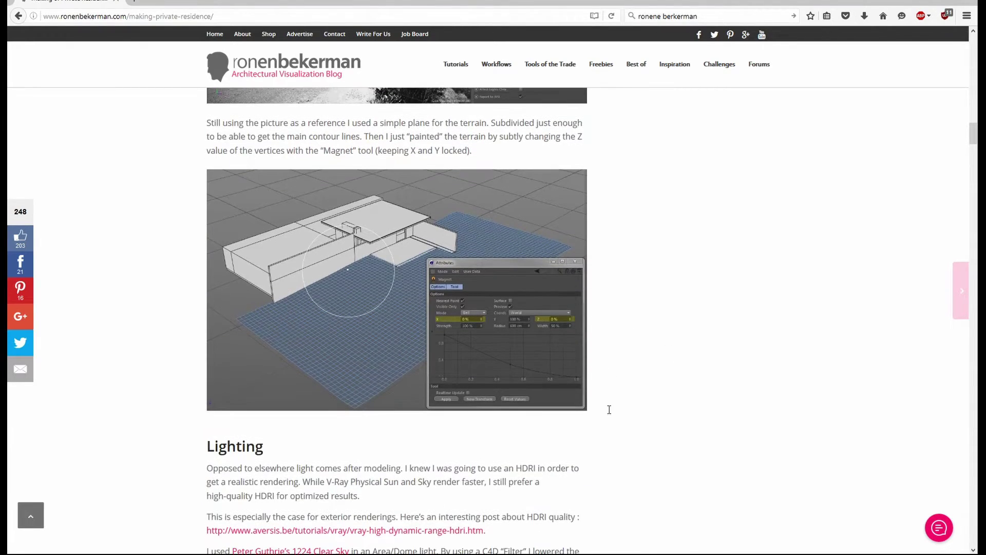
scroll(570, 452, down, 3)
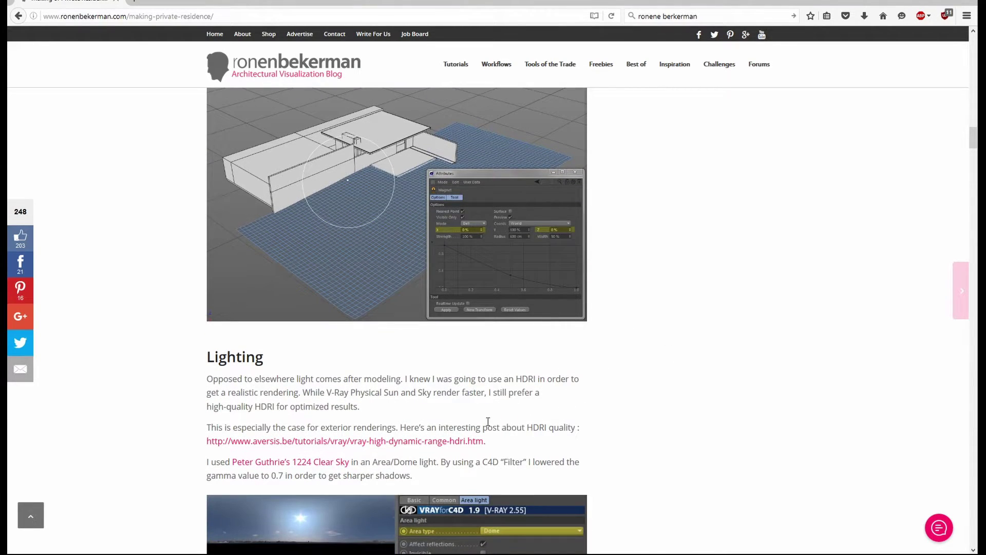
scroll(625, 376, up, 15)
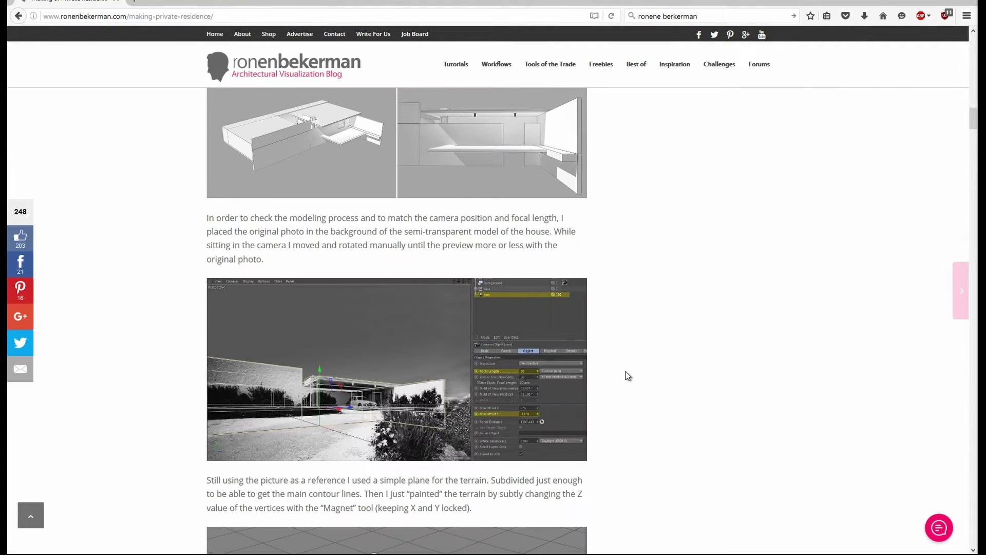
Step: Search the Archive3D site linked in infos.txt for "aston martin db5" and open the 1963 N030713 model's page
key(alt+Tab)
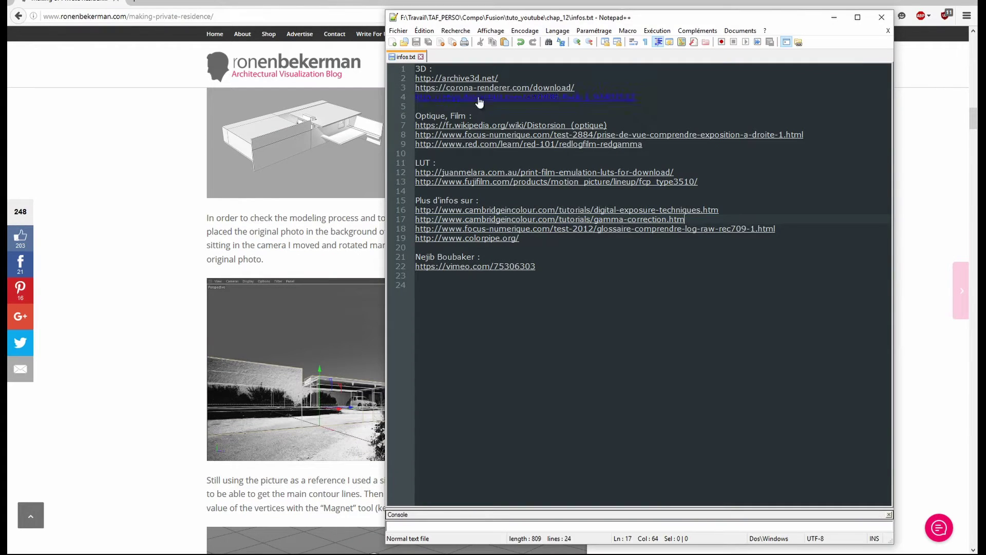
double_click(464, 79)
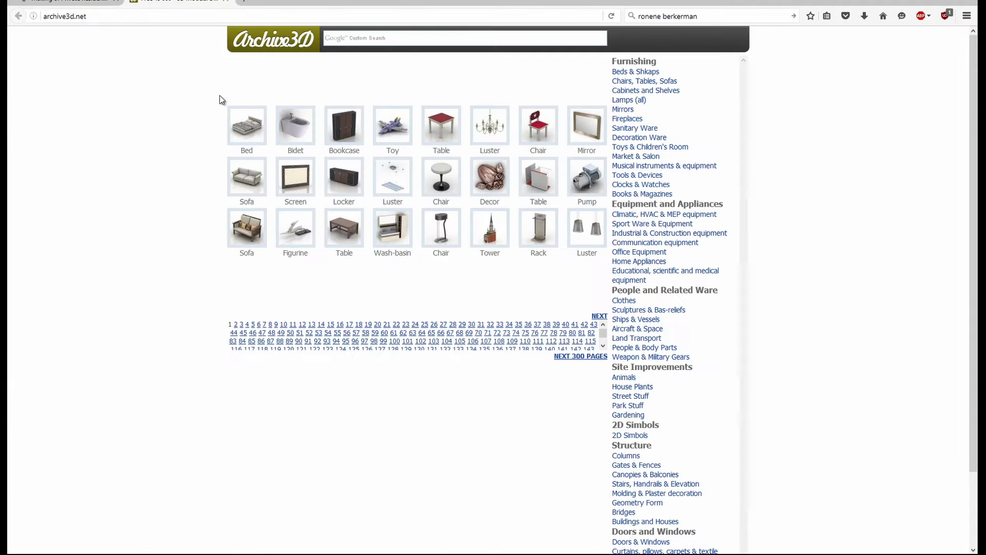
click(382, 40)
text(aston martin db)
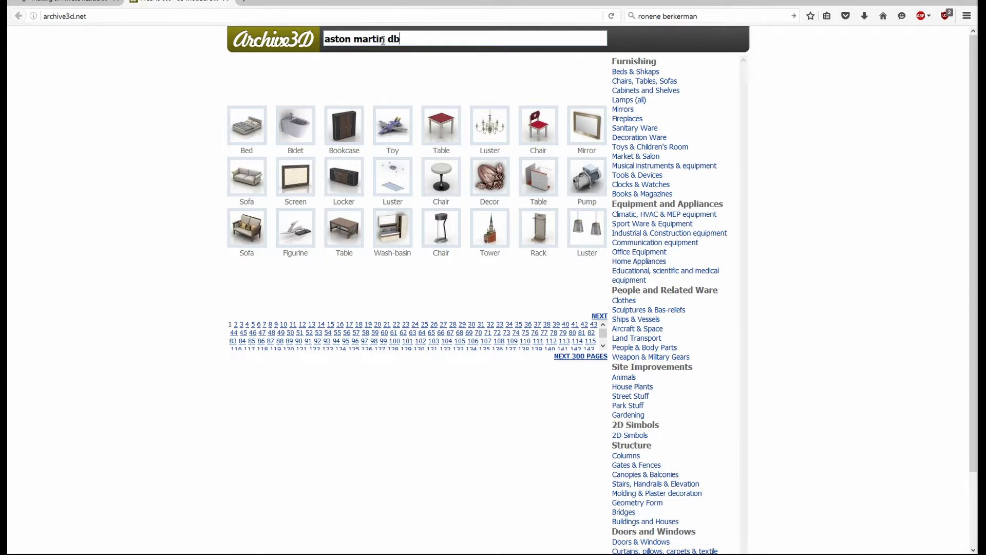
text(5)
key(Return)
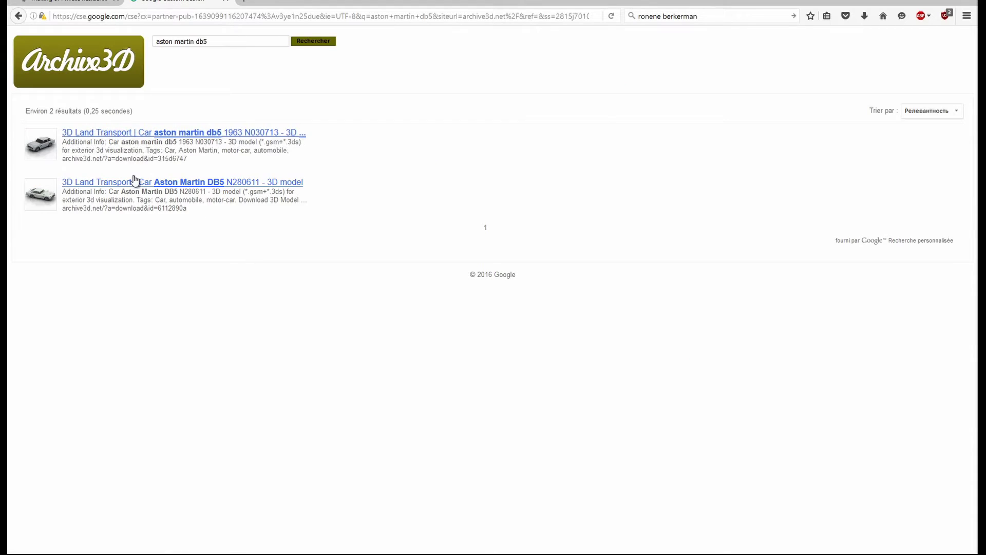
click(138, 135)
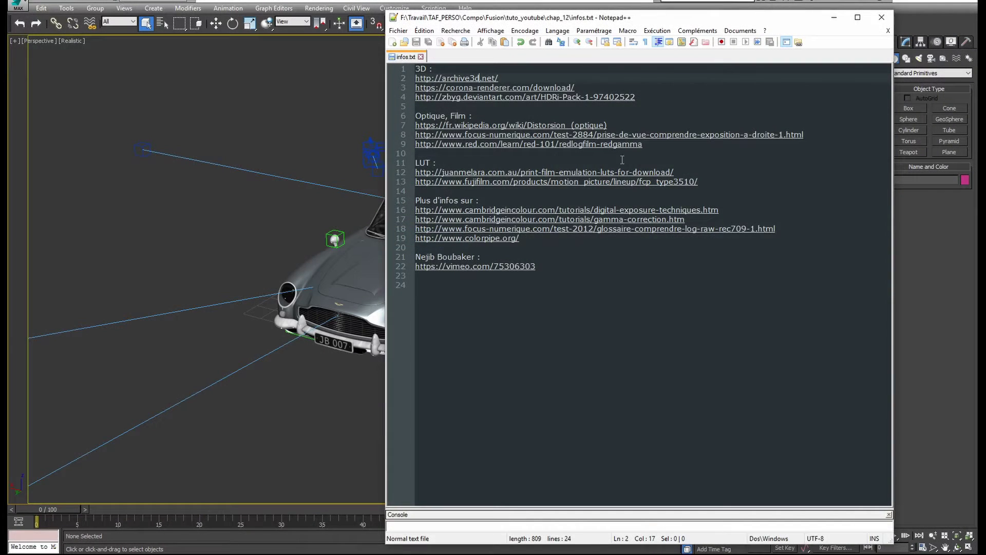
Step: Switch to the 3ds Max scene and select the car body object, Car_Carrosserie
click(305, 157)
scroll(464, 287, up, 6)
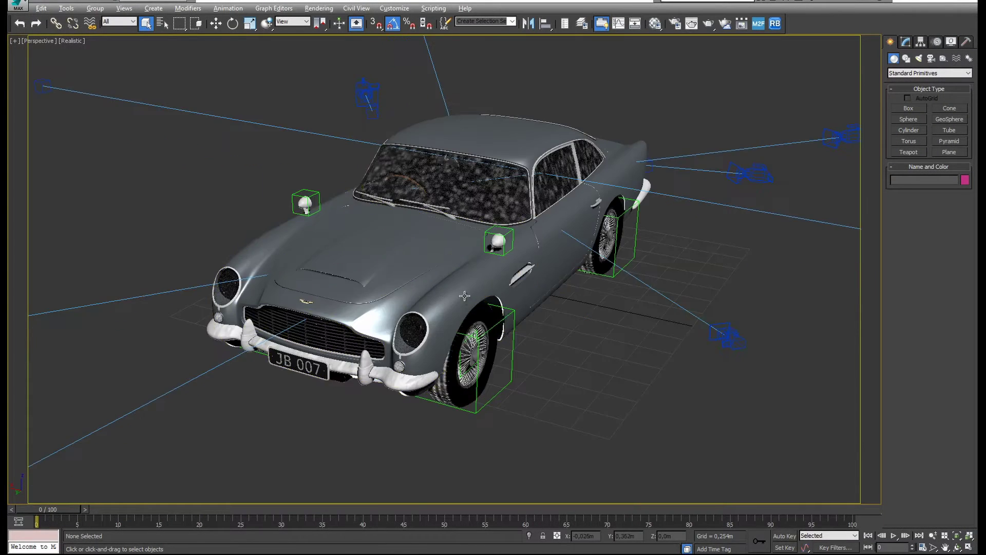
click(465, 287)
right_click(460, 309)
click(461, 308)
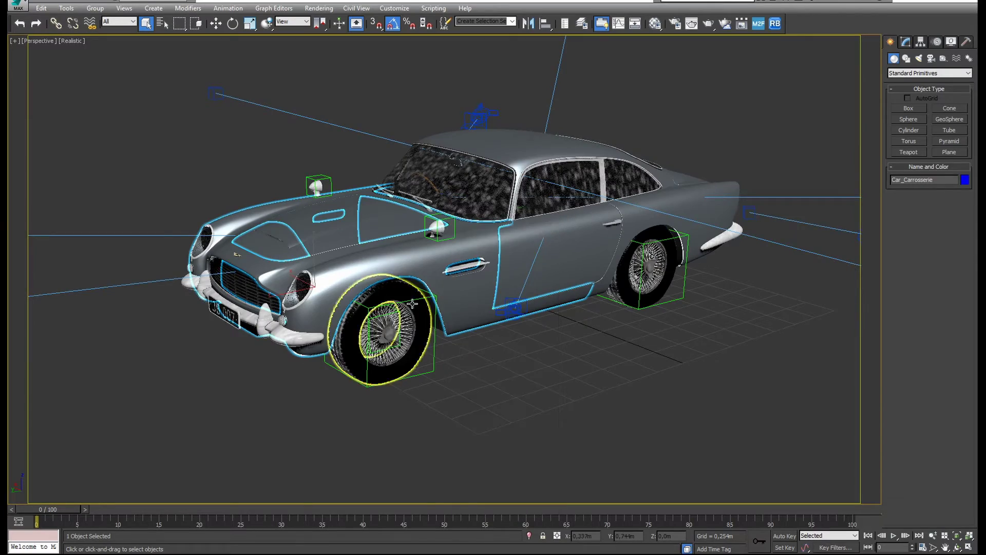
Step: Activate the Move tool on the selected car body
scroll(456, 294, up, 3)
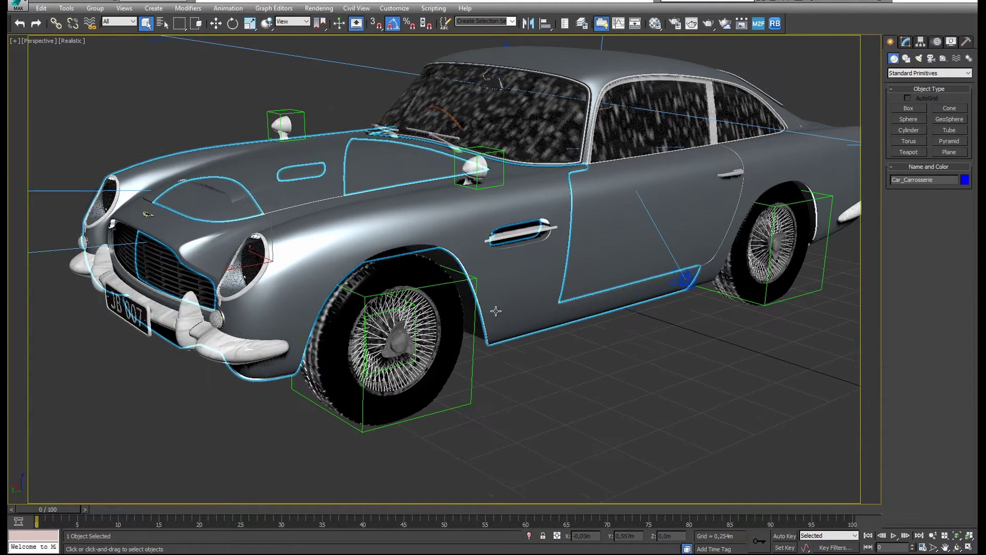
right_click(498, 311)
click(516, 319)
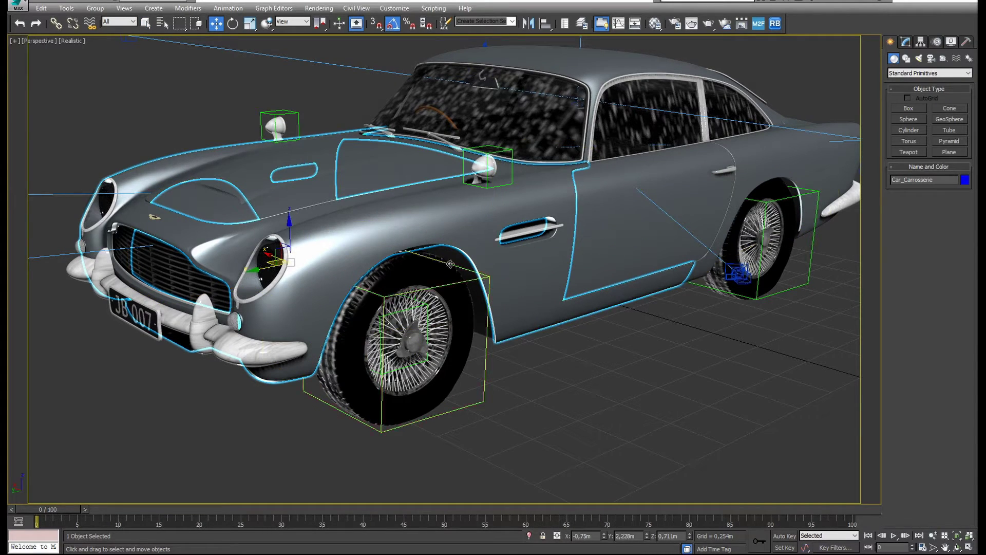
Step: Examine the car's side and rear, selecting the rear body part Car_Corps001 to show its outline
drag(458, 246, 574, 308)
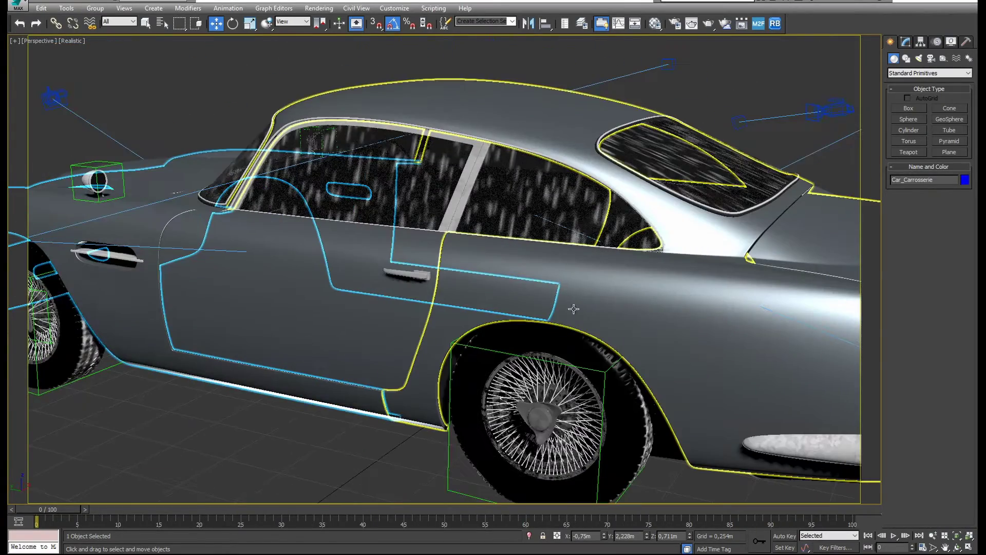
click(626, 307)
drag(649, 321, 451, 349)
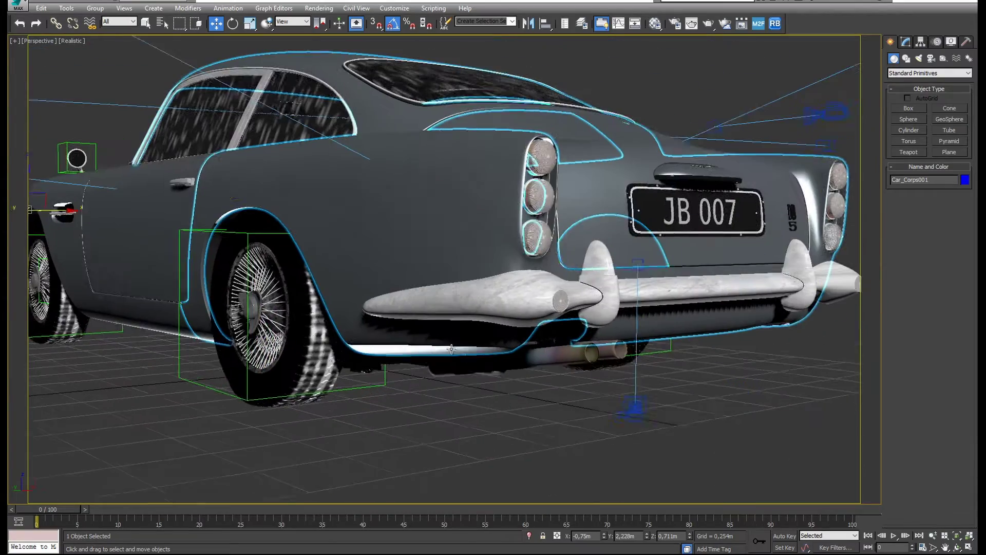
scroll(452, 350, down, 5)
click(535, 157)
Step: Select the rear wheel Roue_Arr_G_05, then the front wheel Roue_Avt_G_05 and display the front wheel's modifier stack
drag(435, 275, 600, 325)
click(318, 360)
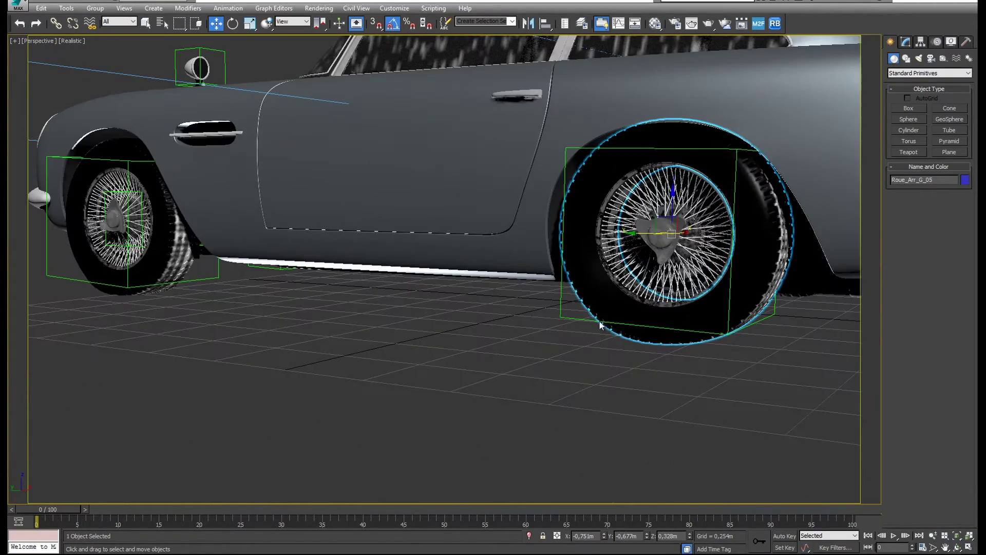
drag(458, 344, 553, 309)
click(552, 309)
drag(623, 326, 428, 319)
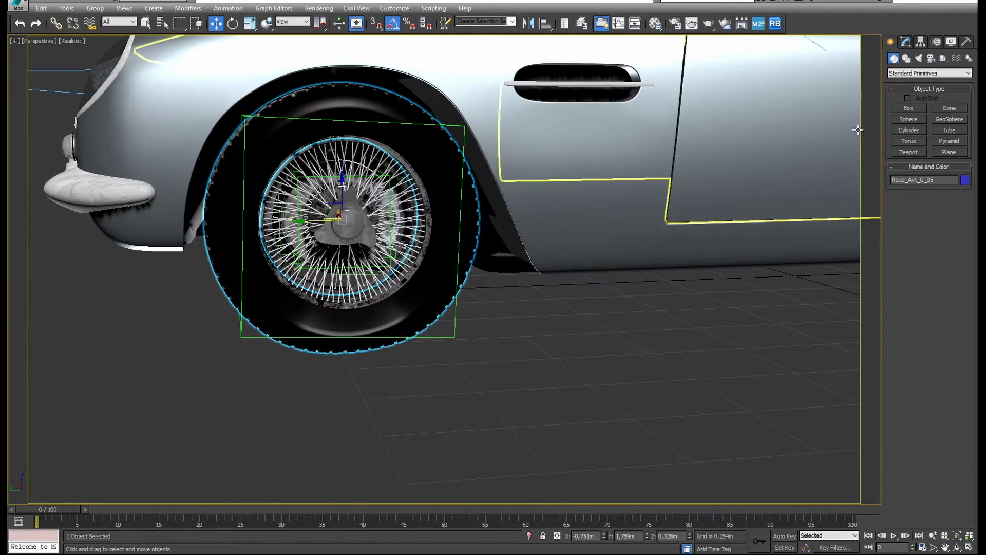
click(906, 42)
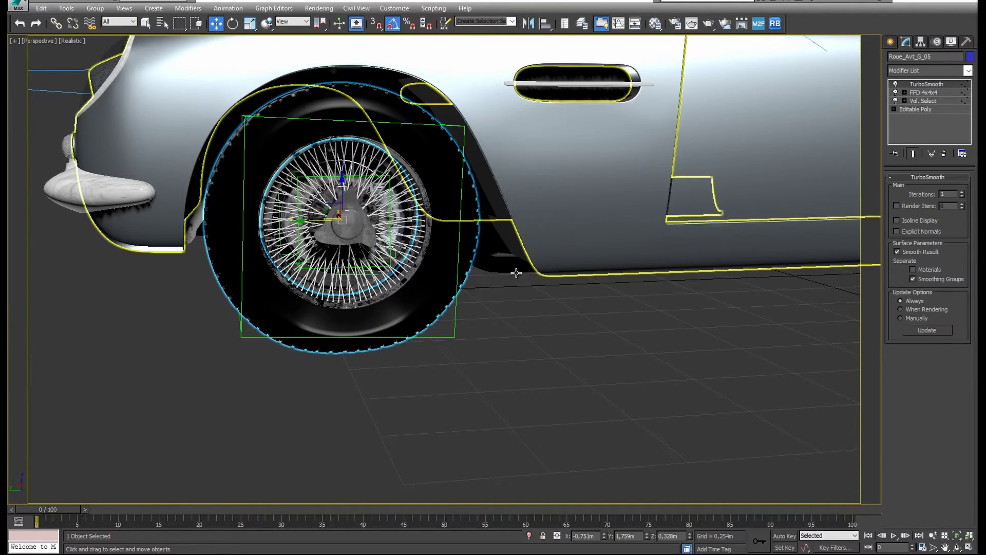
Step: Examine the car's front end and select the engine, Car_Moteur, from underneath for a close view
drag(452, 318, 420, 232)
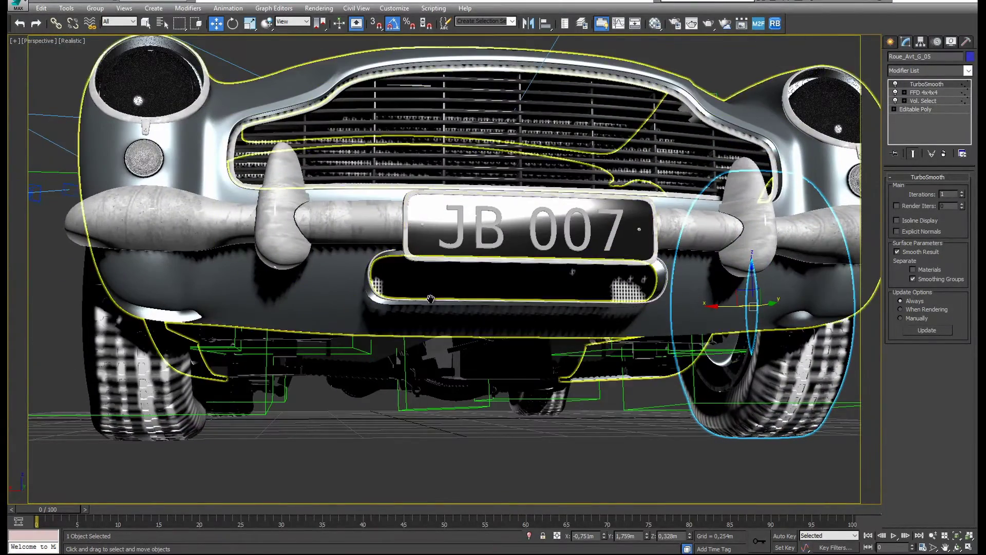
drag(280, 208, 406, 341)
scroll(292, 249, down, 3)
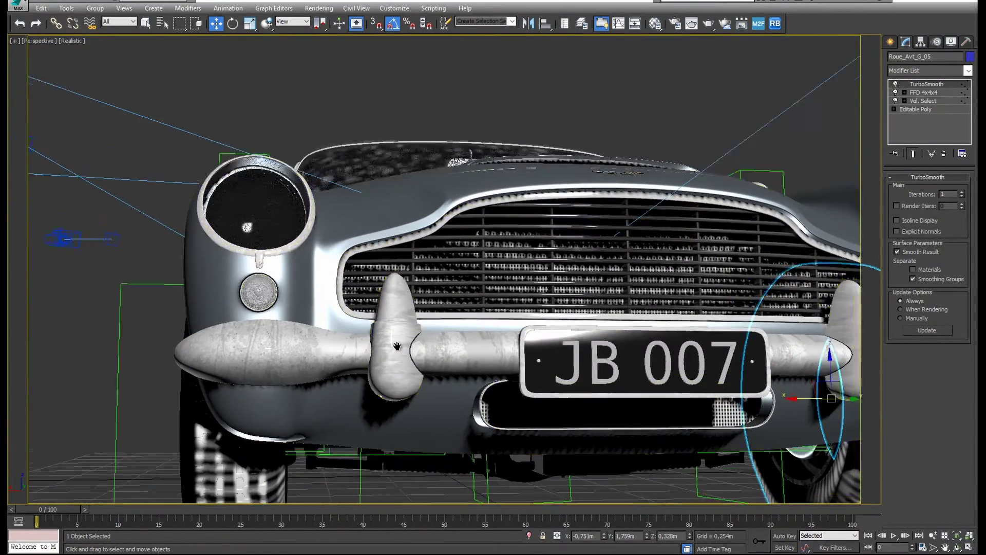
drag(292, 249, 478, 267)
click(498, 265)
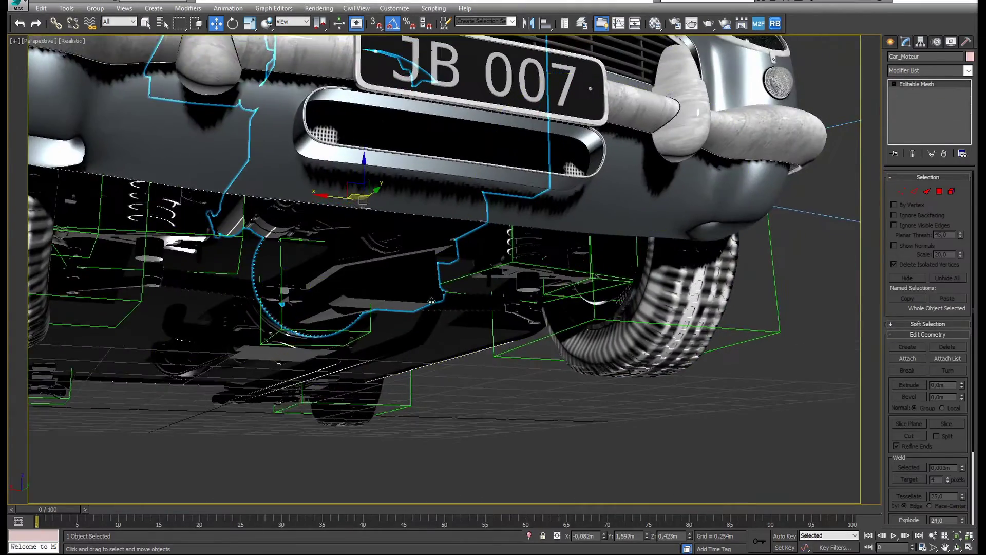
scroll(362, 266, up, 3)
scroll(363, 265, up, 2)
drag(362, 265, 376, 253)
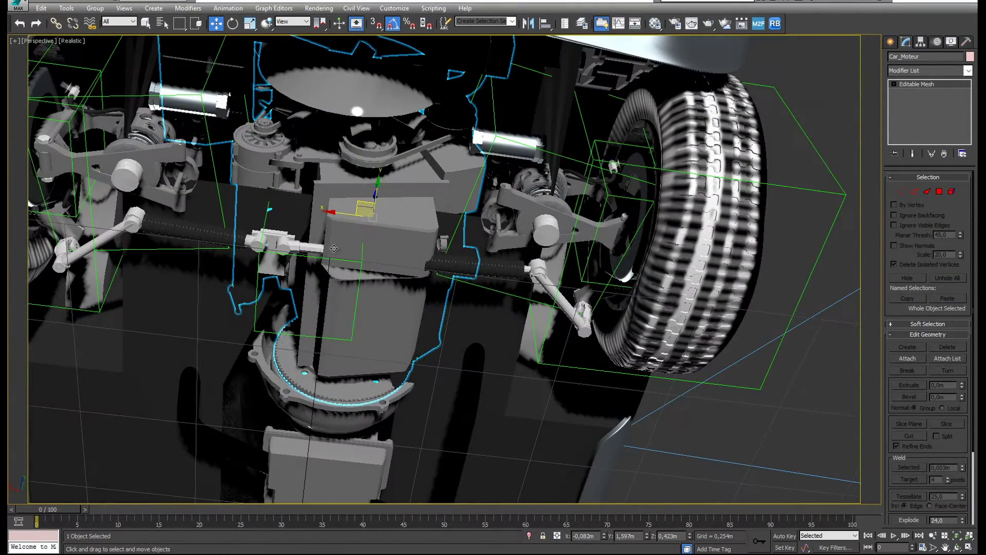
Step: Select the front suspension, chassis and steering linkage parts under the car one after another, ending on Direction_03
drag(373, 294, 442, 334)
click(458, 346)
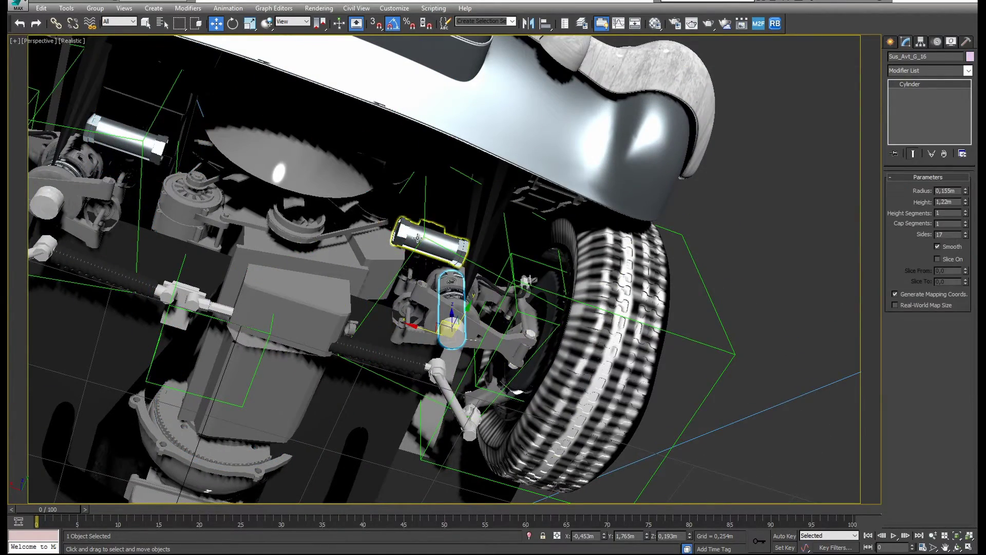
click(461, 346)
scroll(462, 347, up, 3)
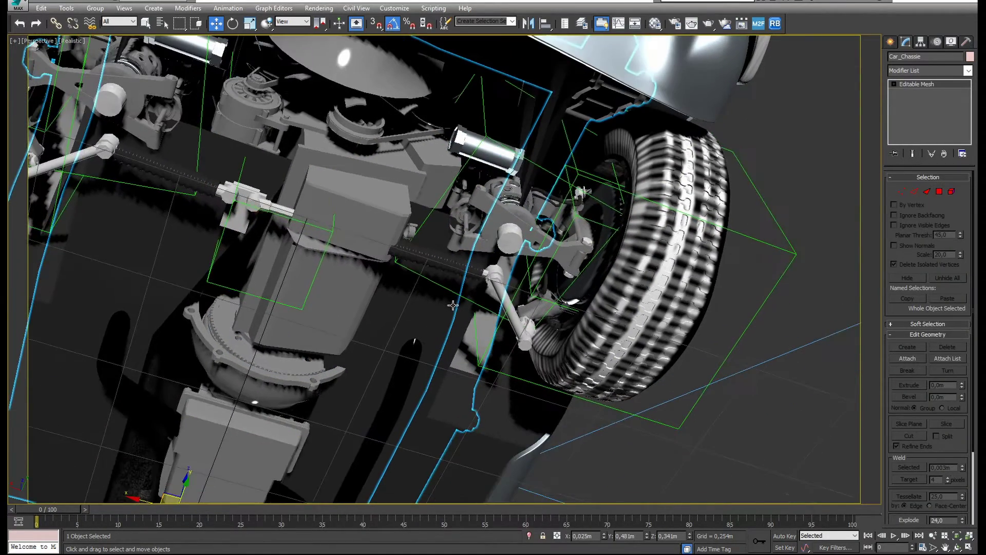
click(517, 323)
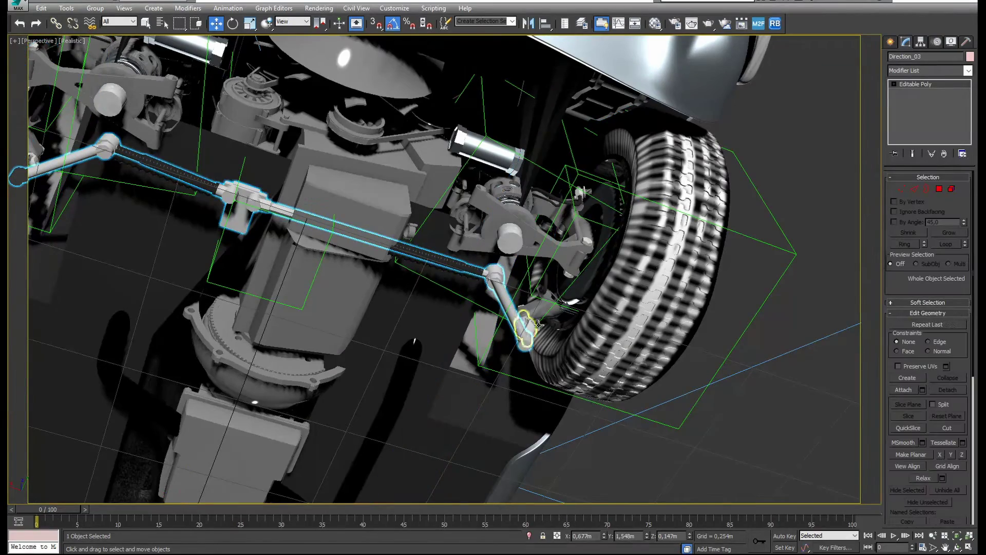
Step: Inspect the steering linkage up close, then bring up the chap_12 folder of rendered images
drag(511, 309, 437, 297)
scroll(458, 301, up, 6)
scroll(539, 330, down, 10)
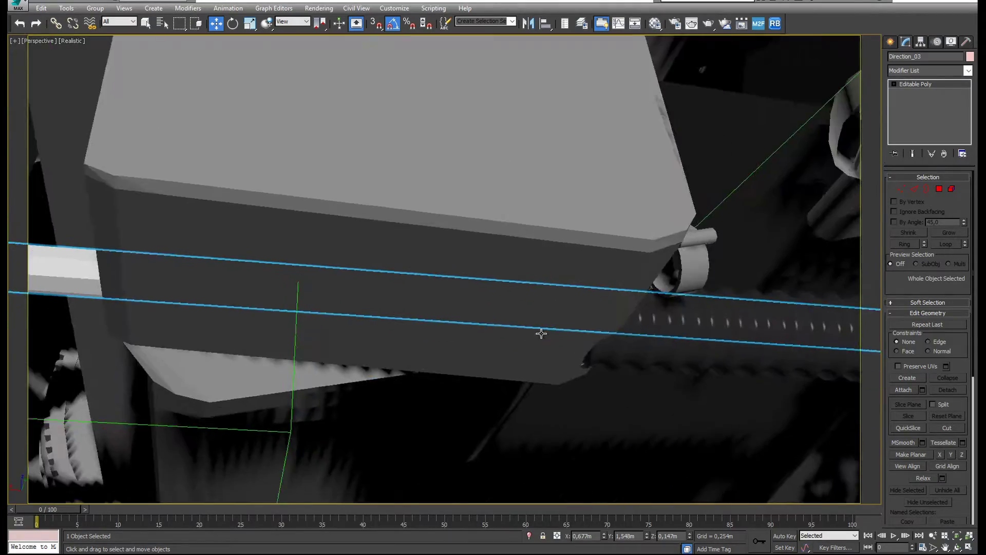
drag(534, 355, 540, 378)
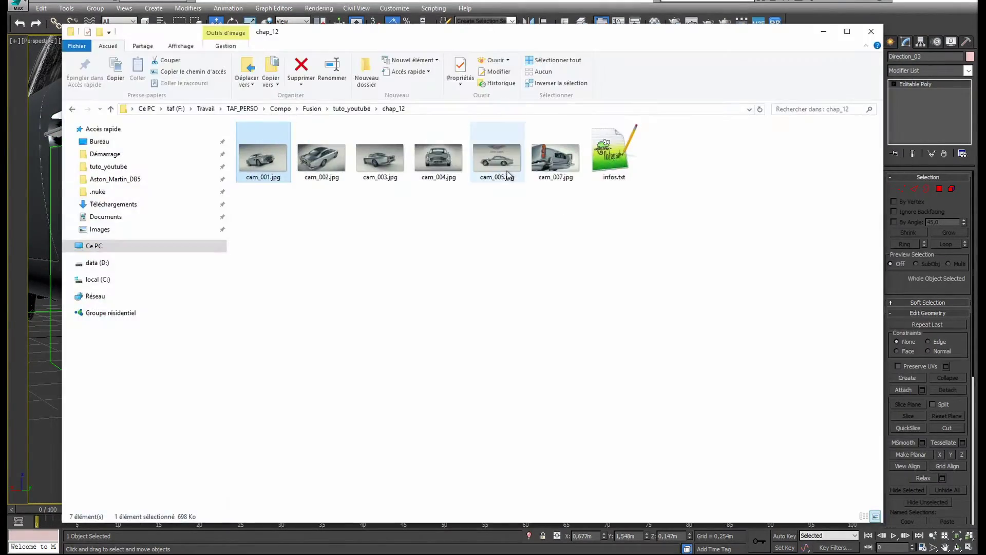
Step: Open cam_003.jpg from the chap_12 folder, browse the other camera renders through cam_005.jpg, and return to the 3ds Max scene
double_click(385, 167)
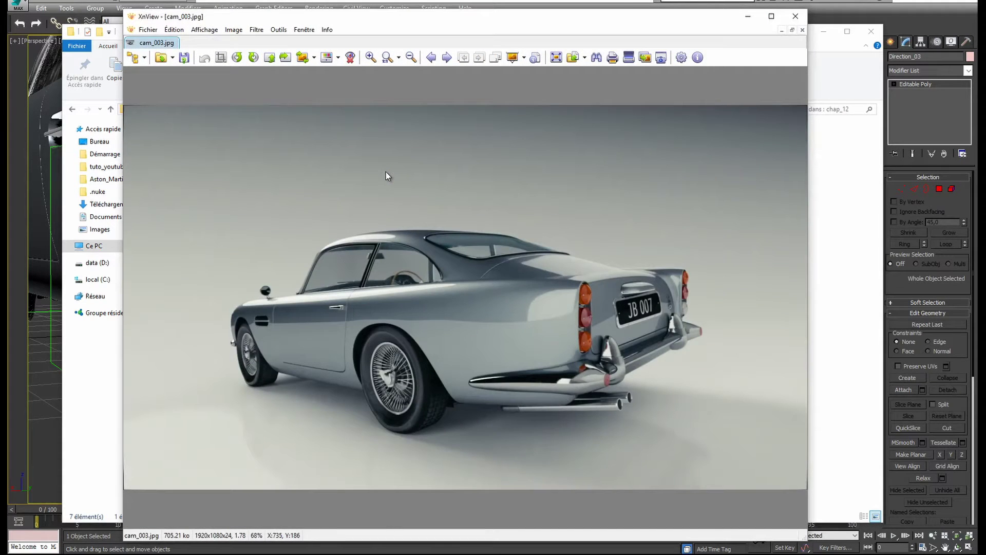
scroll(386, 172, down, 1)
scroll(386, 172, down, 1)
scroll(386, 171, up, 1)
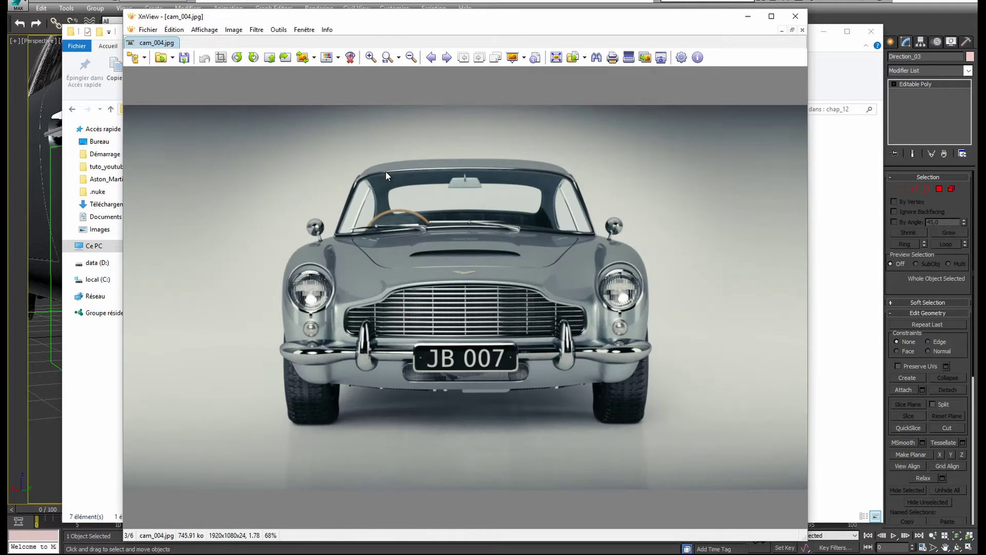
scroll(386, 171, down, 1)
scroll(386, 170, up, 3)
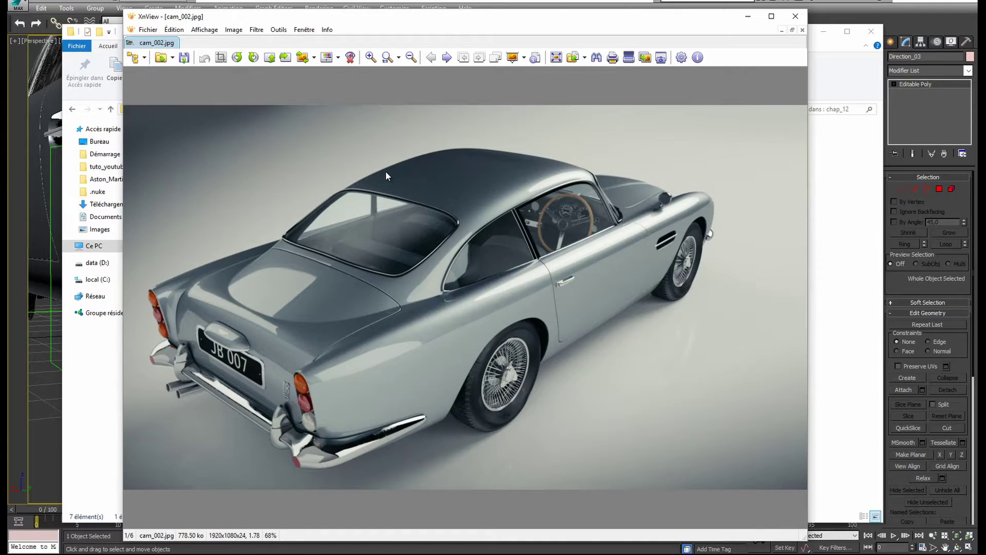
scroll(386, 172, down, 5)
scroll(386, 171, up, 1)
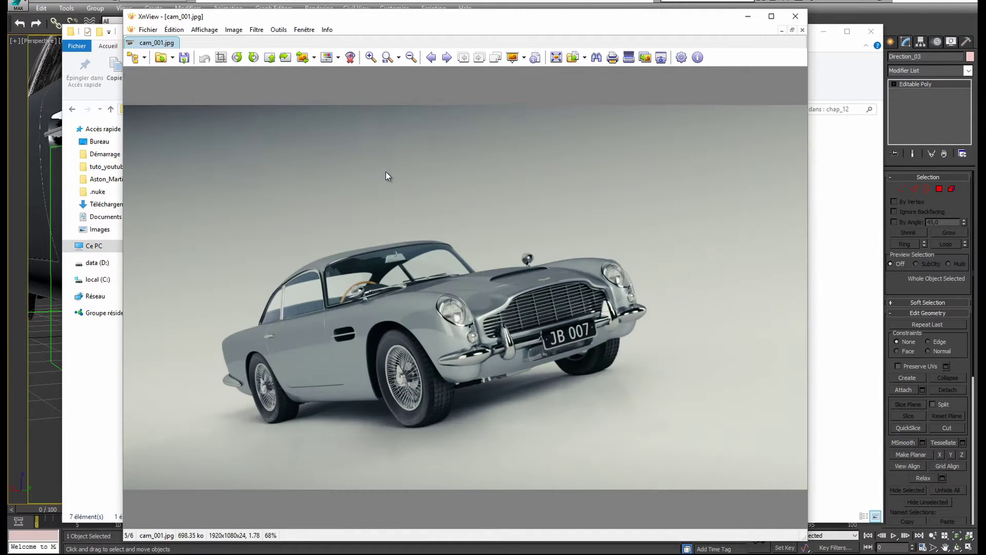
scroll(387, 172, down, 1)
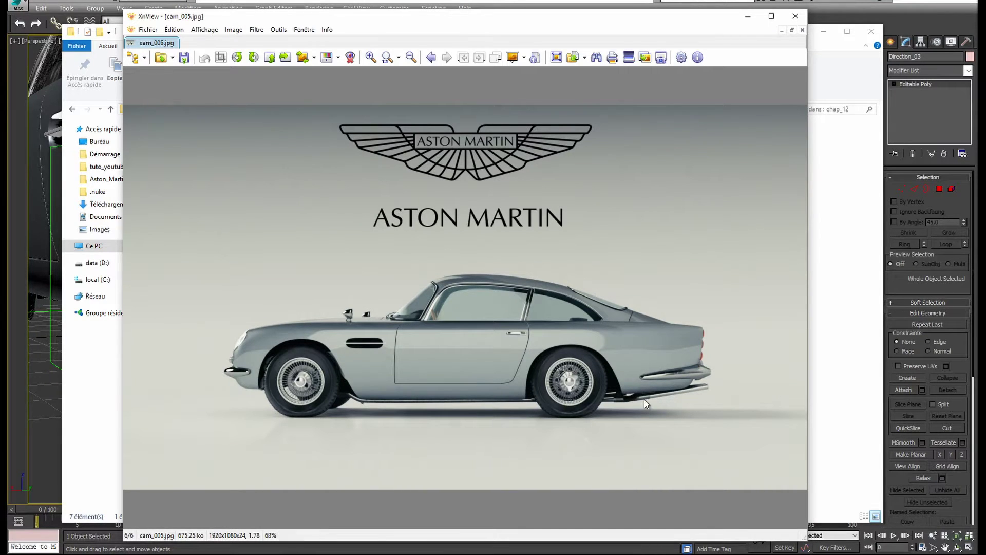
click(796, 16)
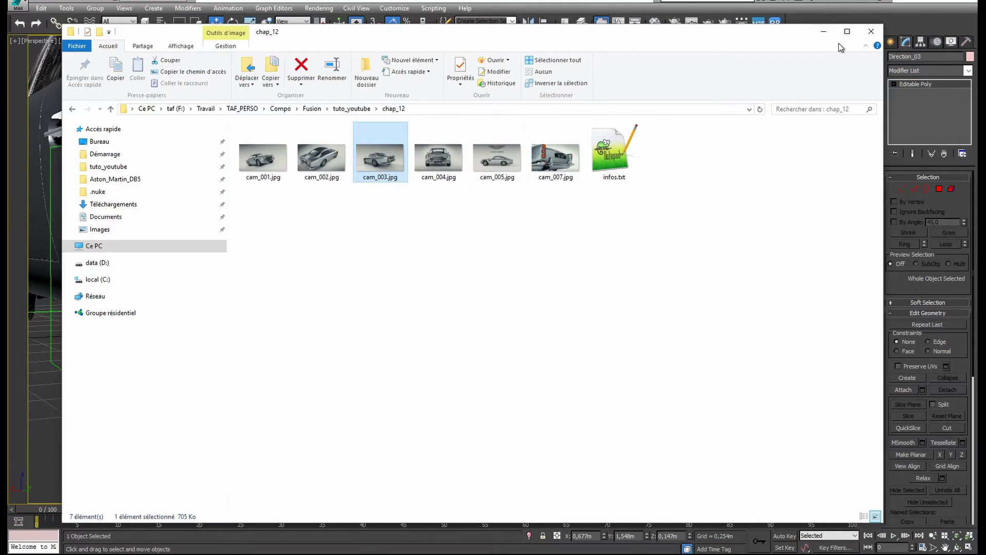
click(823, 31)
Step: Select the side mirror Car_Retro_Ext_03, examine its TurboSmooth settings and smoothed mesh up close, and clear the selection
scroll(558, 321, down, 5)
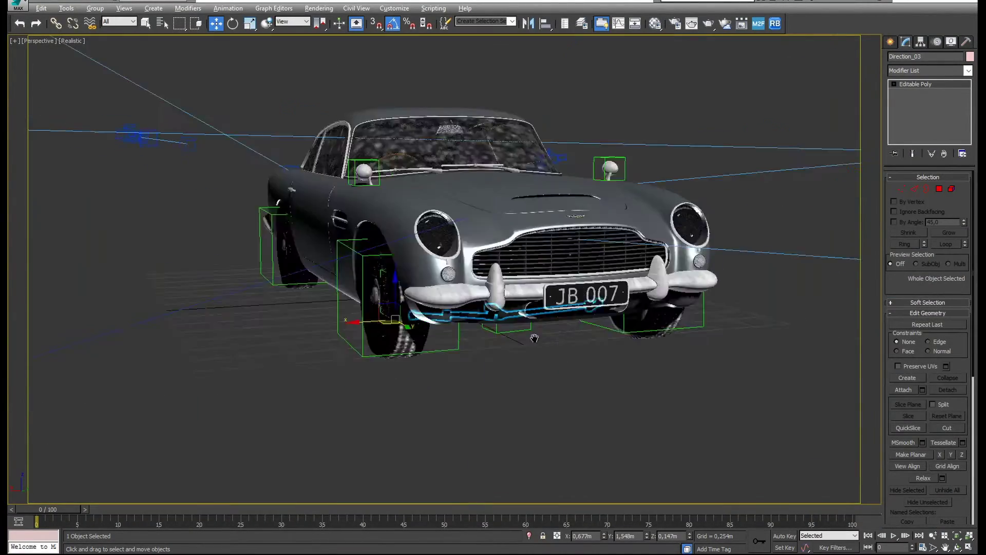
drag(533, 334, 511, 315)
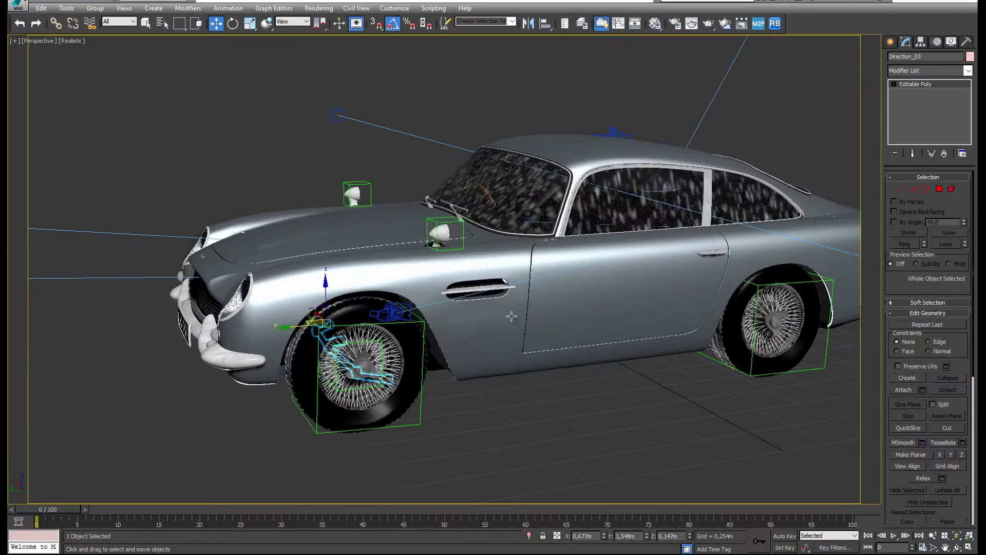
click(510, 315)
right_click(537, 280)
click(557, 284)
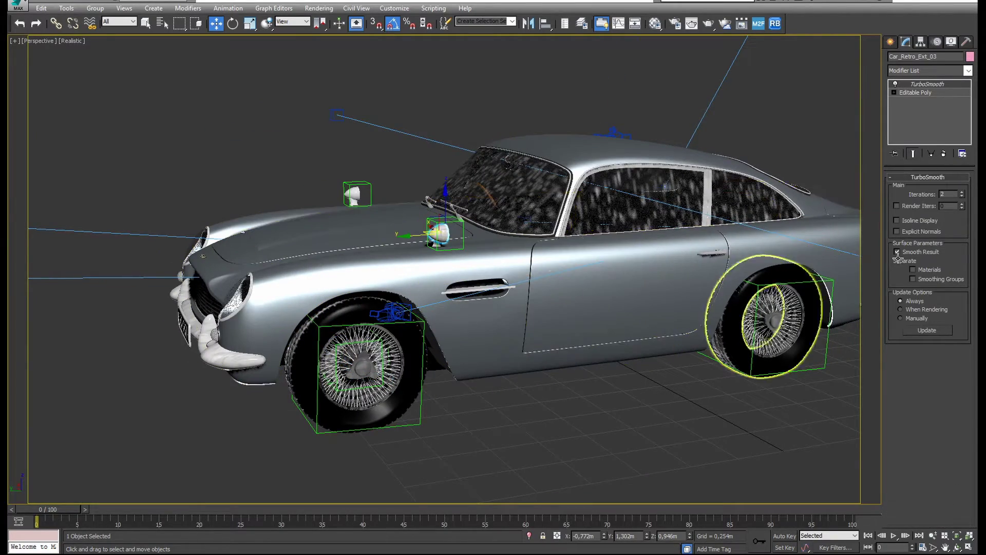
drag(581, 295, 528, 325)
scroll(452, 313, up, 3)
scroll(452, 329, up, 1)
scroll(403, 274, up, 3)
scroll(403, 274, down, 5)
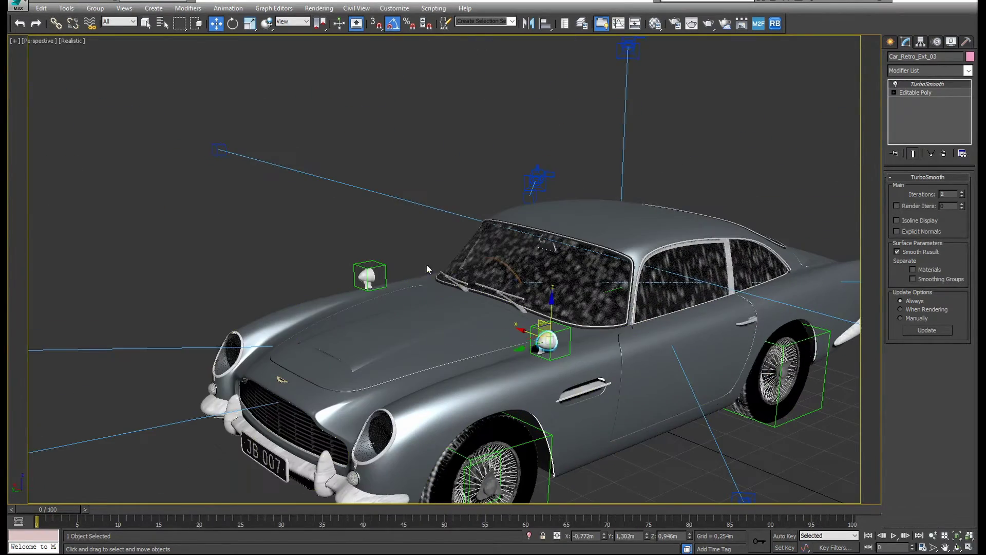
click(354, 239)
Step: Switch to infos.txt and open its corona-renderer.com/download link to view the Corona Renderer installers page
drag(353, 239, 709, 179)
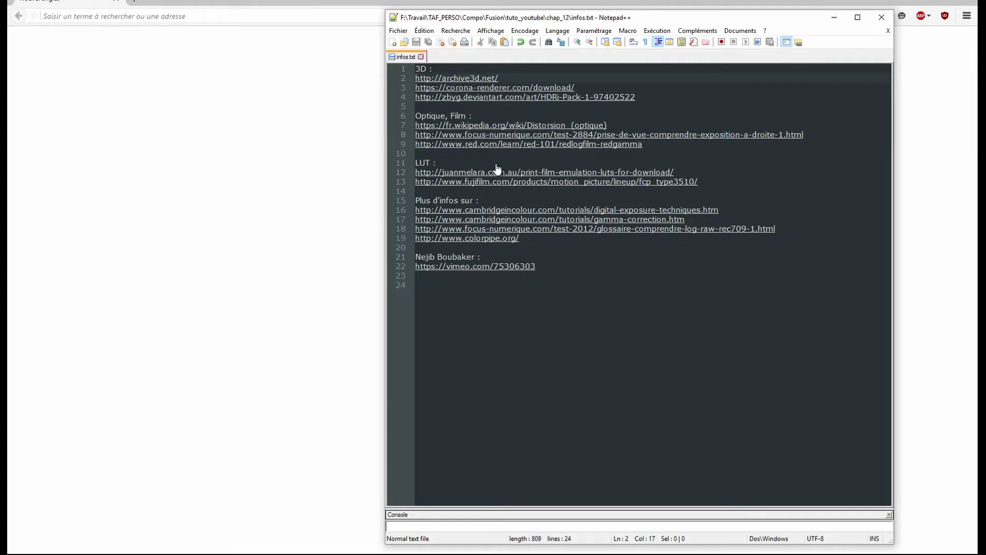
click(477, 92)
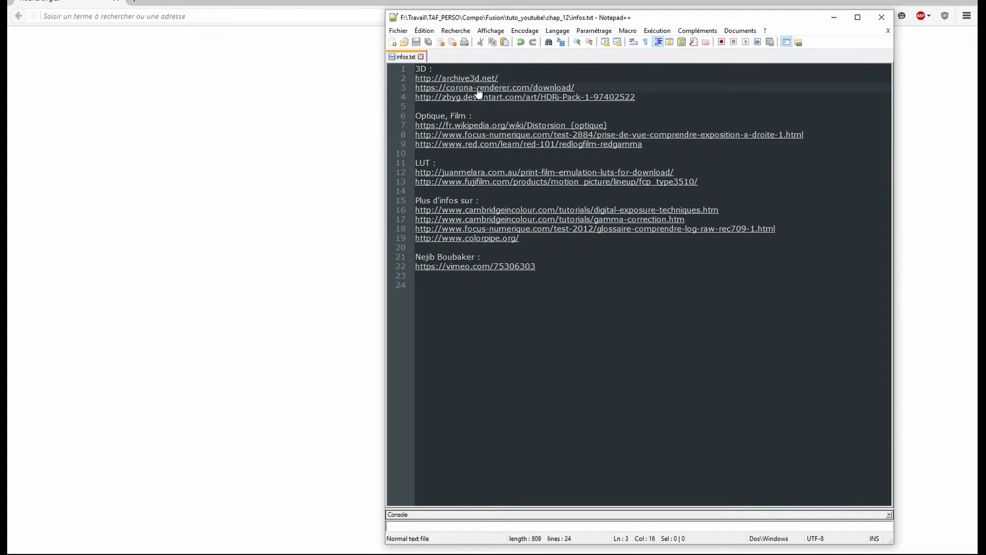
click(478, 92)
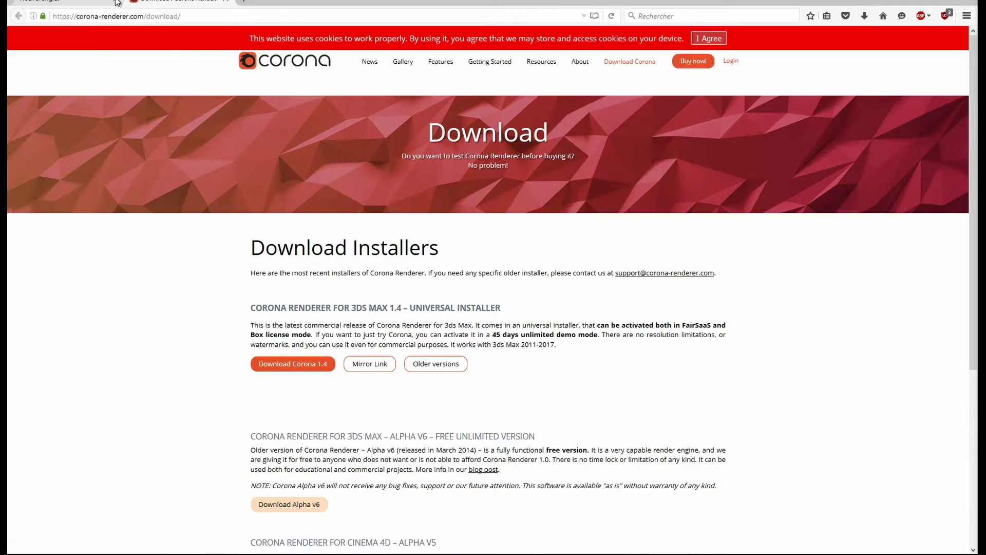
click(116, 4)
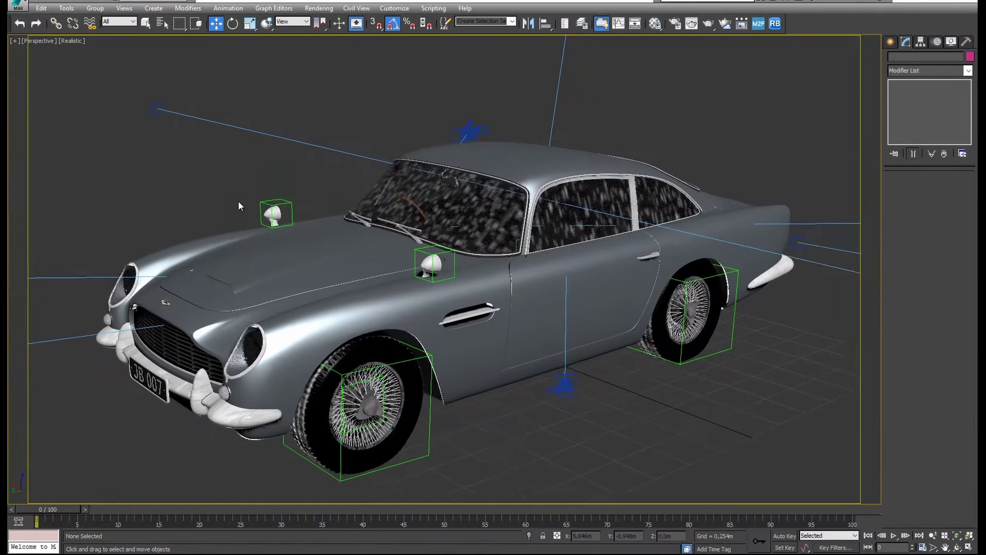
Step: Open the Material Editor in the 3ds Max scene and pick the car body's material into the first sample slot
drag(238, 202, 237, 211)
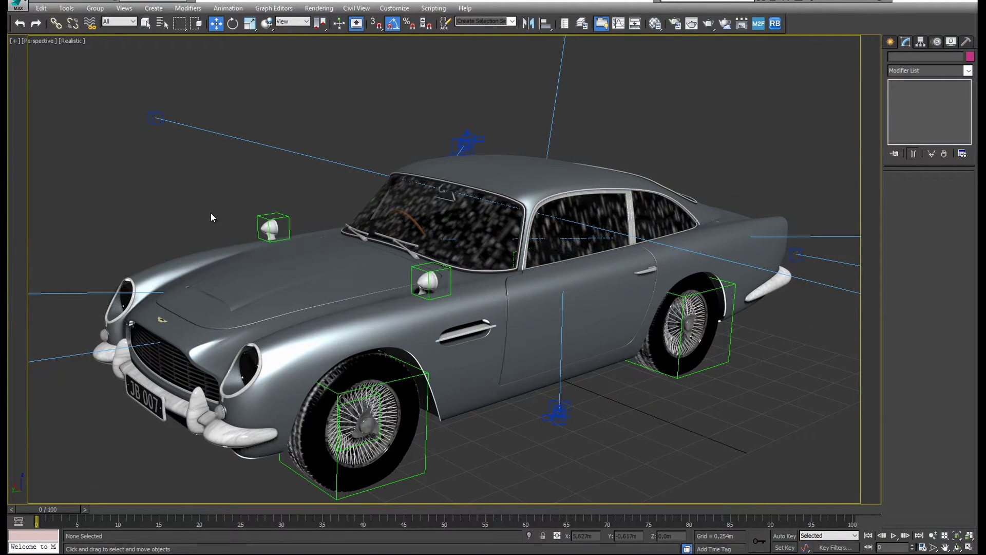
drag(211, 217, 218, 192)
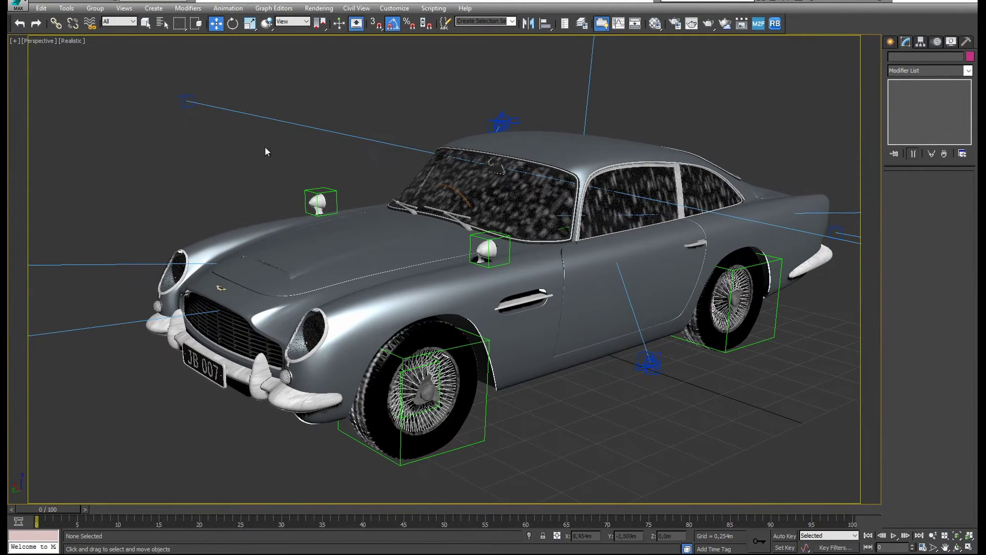
drag(267, 156, 284, 161)
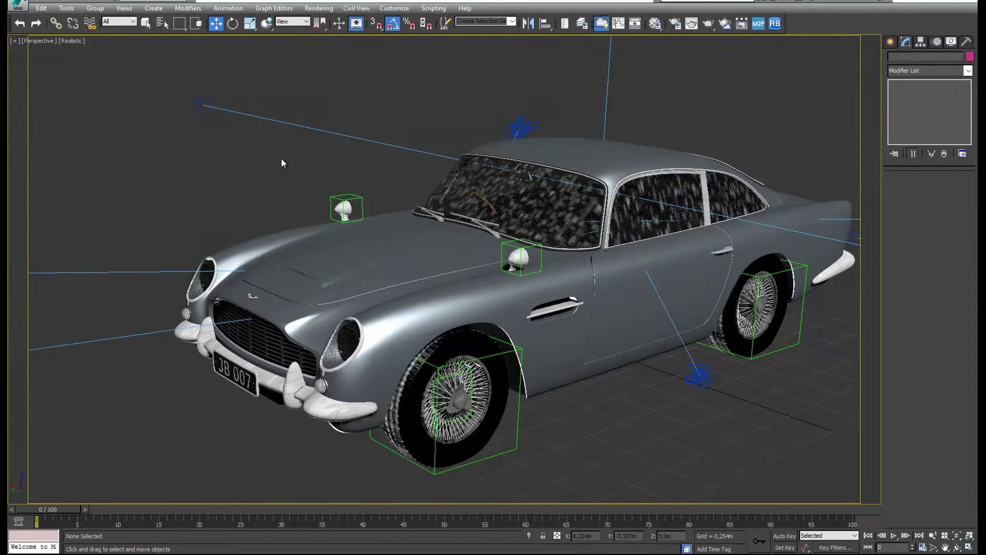
key(m)
click(88, 222)
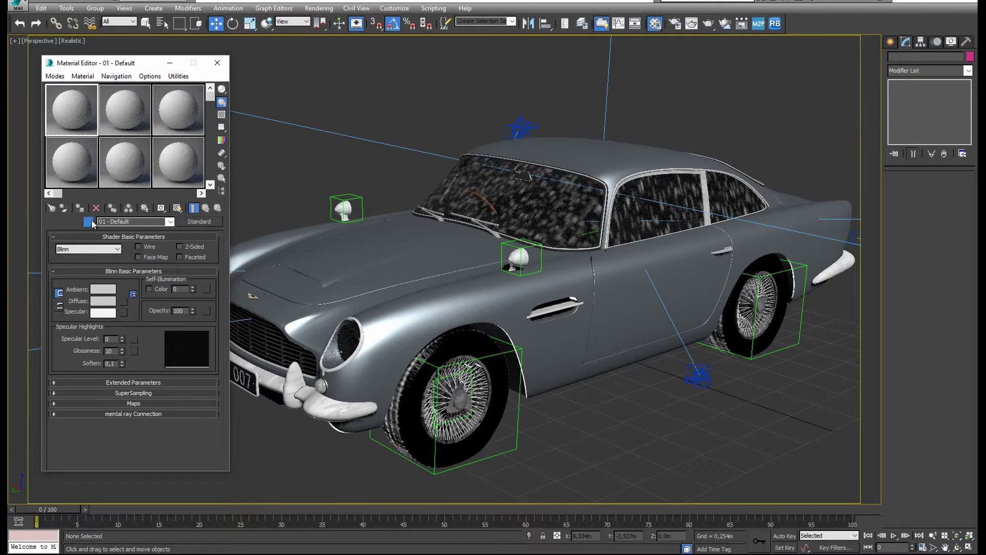
click(308, 228)
Step: Pick the windshield's glass material, Vitre_test_thin, into the second sample slot of the Material Editor
drag(116, 68, 115, 82)
click(88, 235)
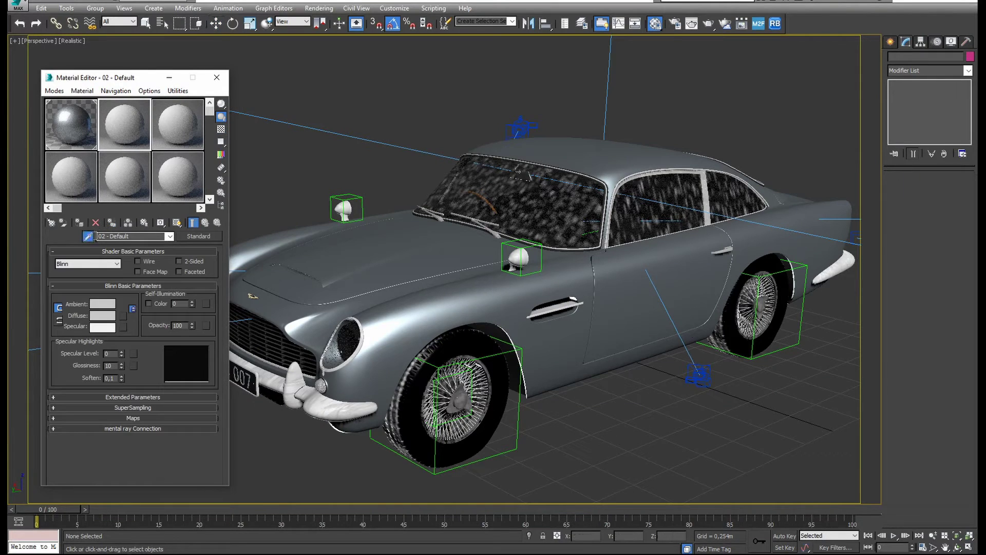
click(504, 196)
drag(112, 77, 113, 33)
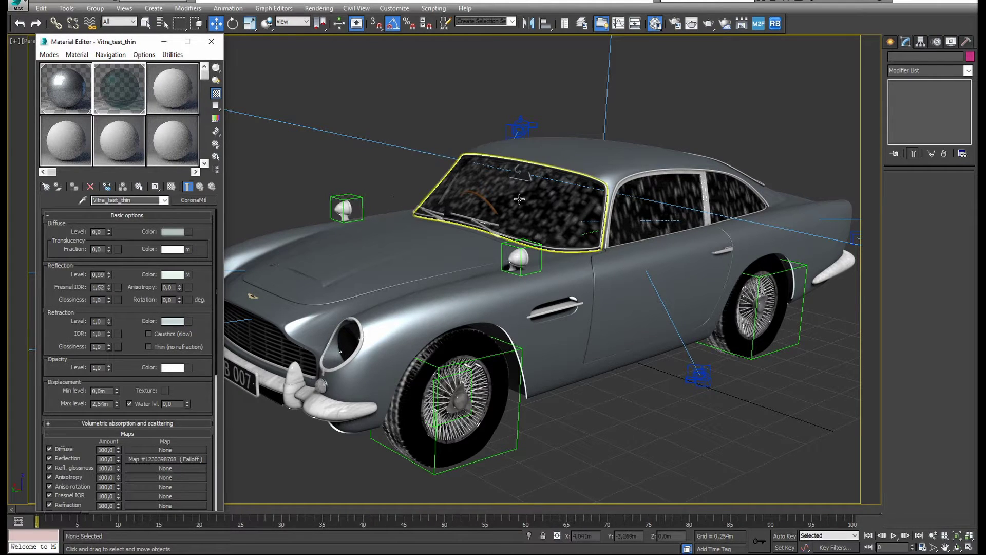
Step: Switch to the browser, search the web for "thinFilm sigertextmap", and open the Siger Studio ComplexFresnel plugin page
key(alt+Tab)
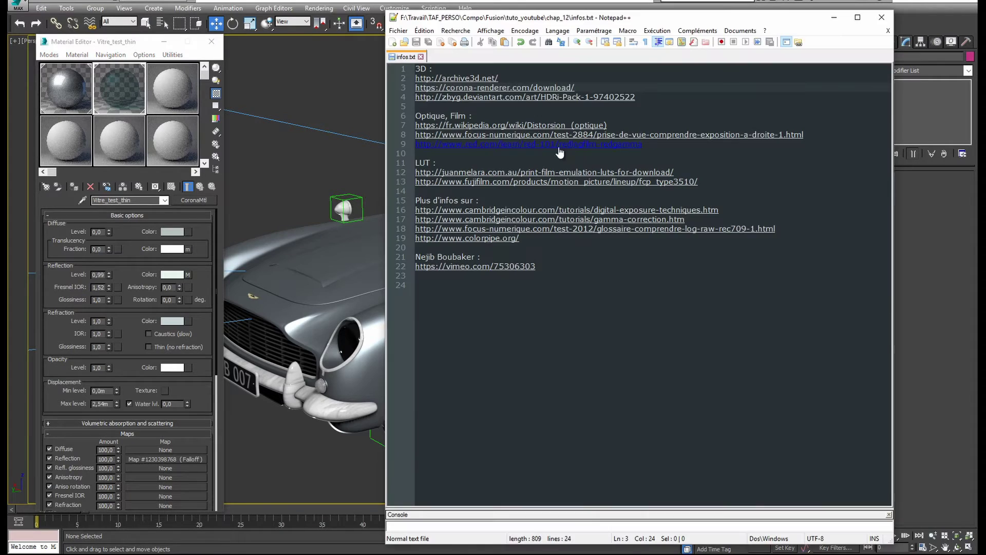
click(835, 17)
key(alt+Tab)
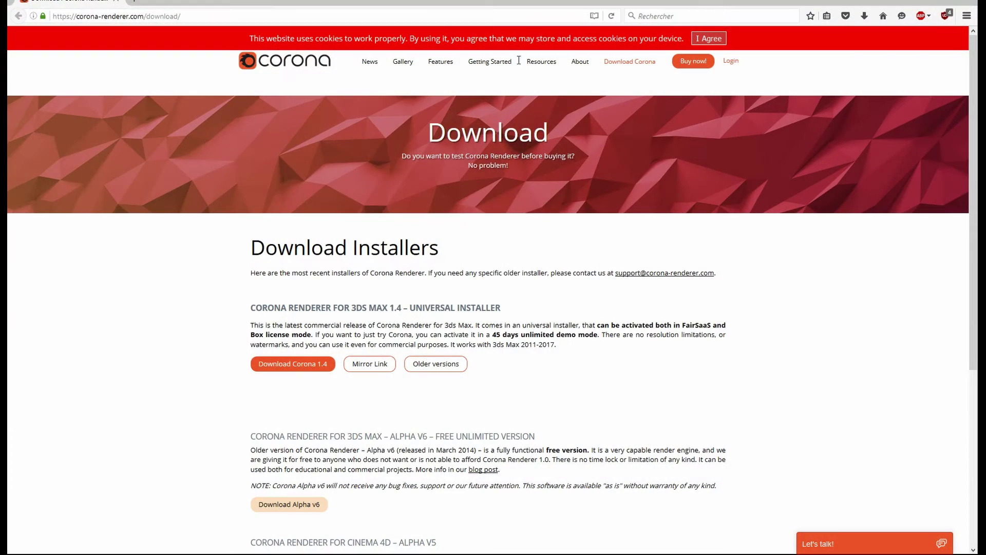
click(690, 14)
text(thi)
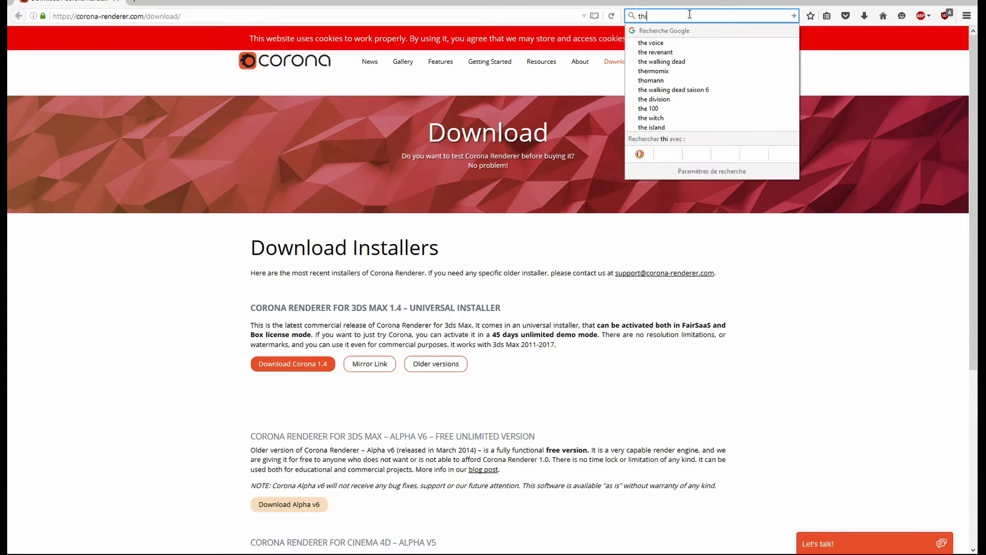
text(nFilm sigertextmap)
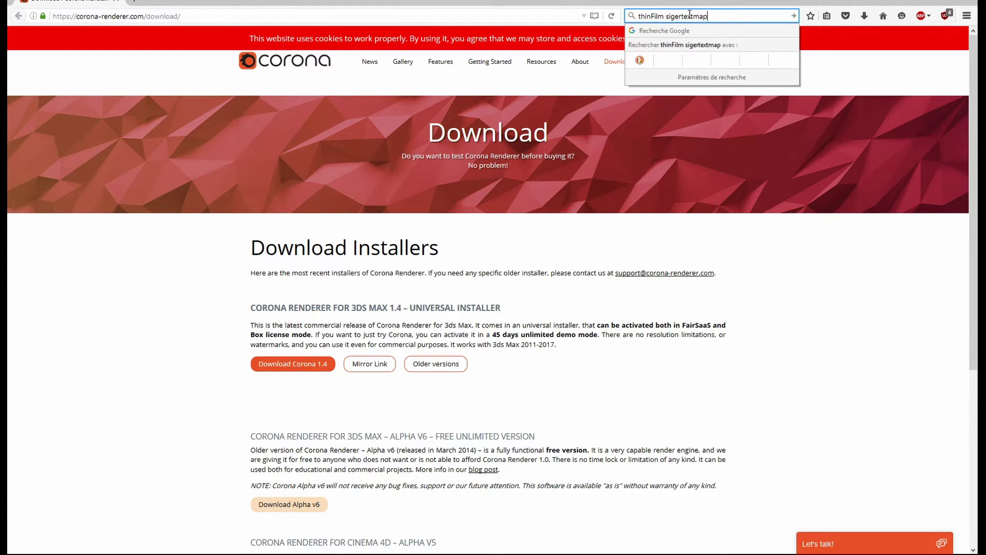
key(Return)
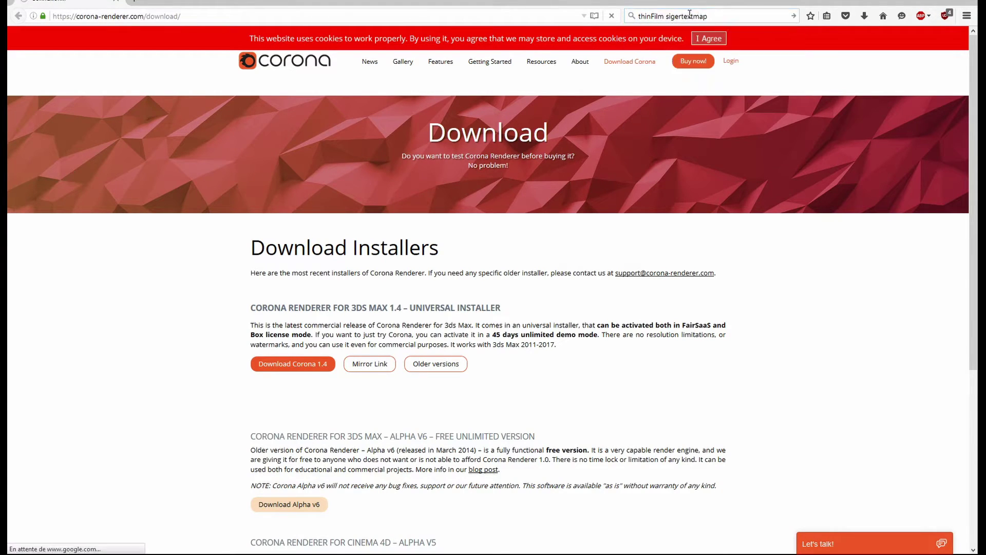
click(188, 267)
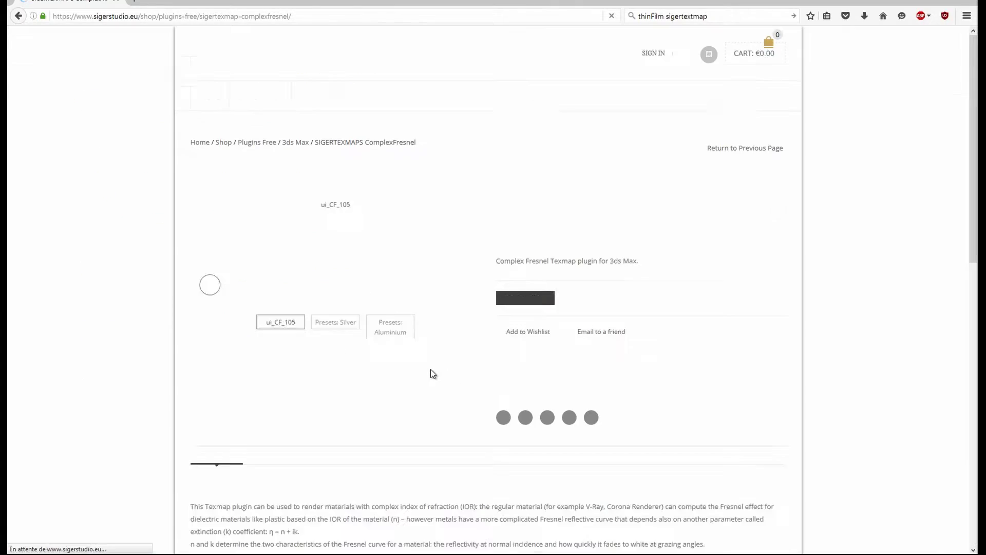
Step: Browse the ComplexFresnel page, then go to Siger Studio's free plugins category and open the SIGERTEXMAPS ThinFilm product
scroll(117, 332, down, 5)
scroll(118, 329, down, 14)
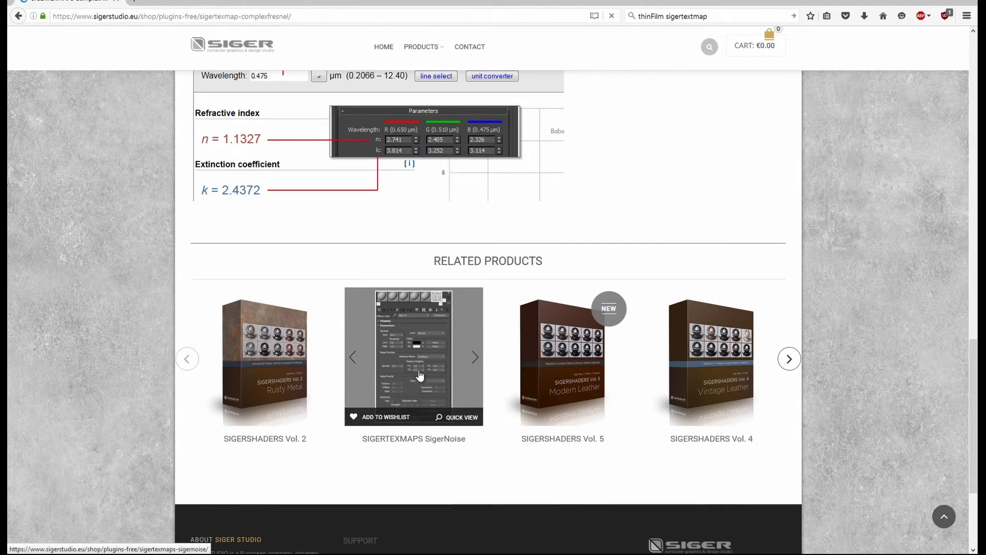
scroll(421, 375, up, 20)
mouse_move(273, 112)
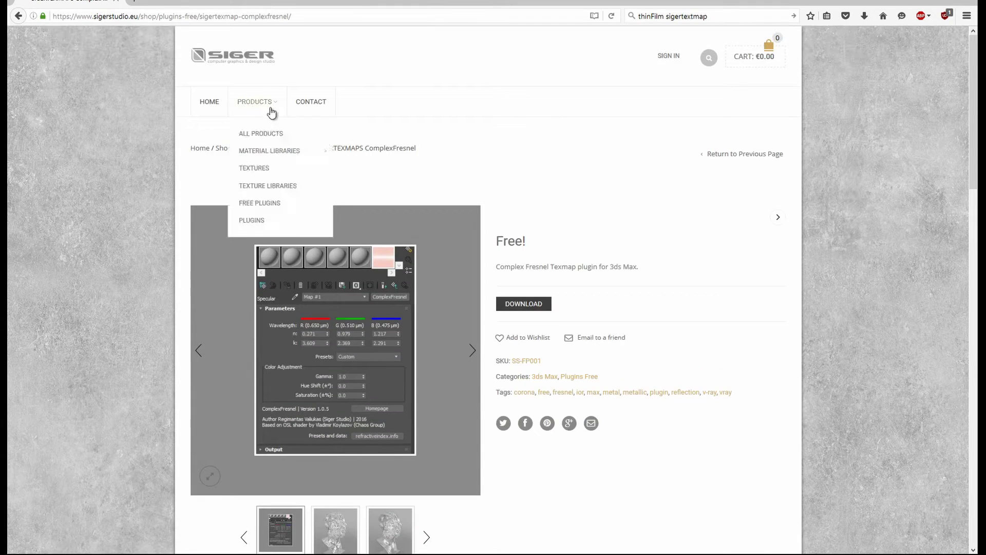
click(261, 203)
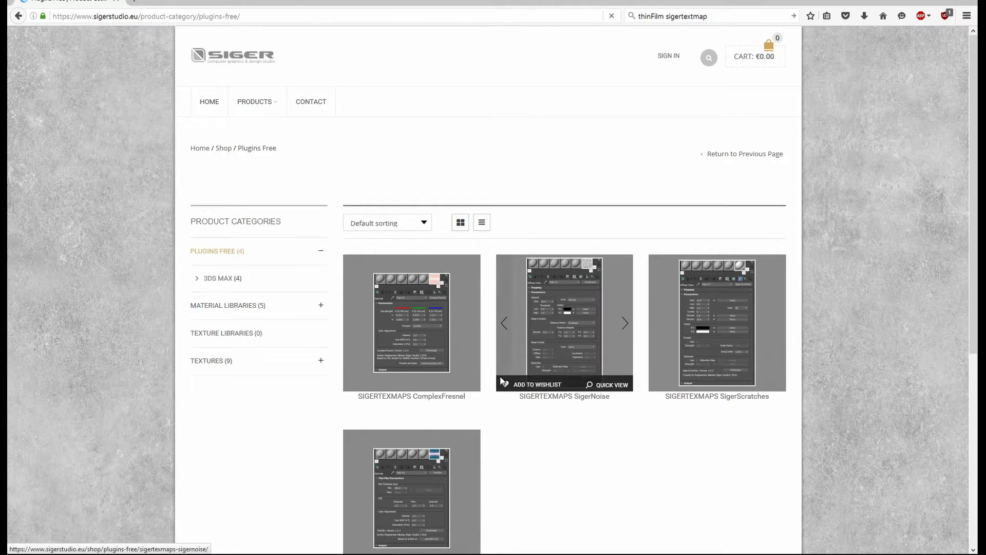
scroll(623, 438, down, 3)
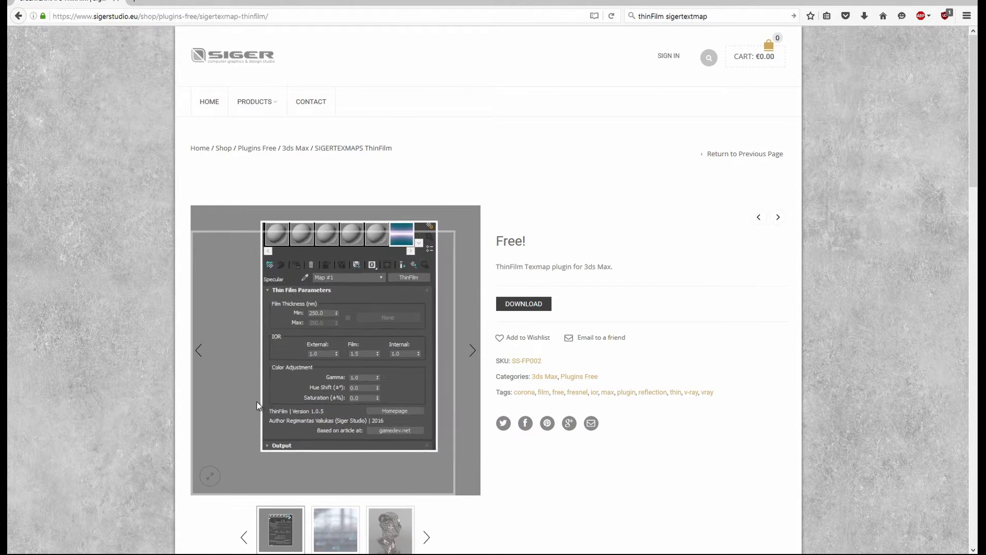
Step: View the soap bubble and bust sample images in the ThinFilm plugin's product gallery
scroll(324, 369, down, 6)
click(331, 369)
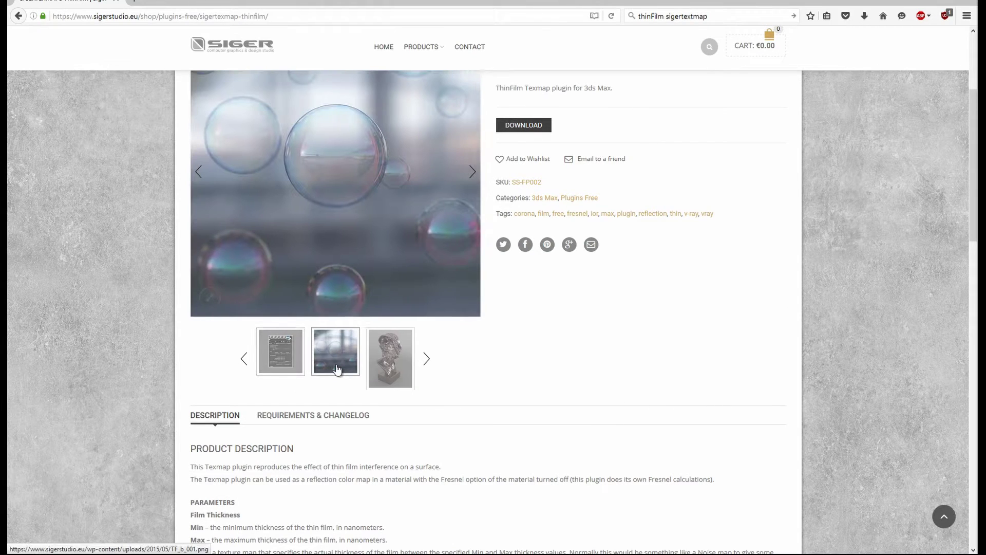
scroll(386, 406, up, 3)
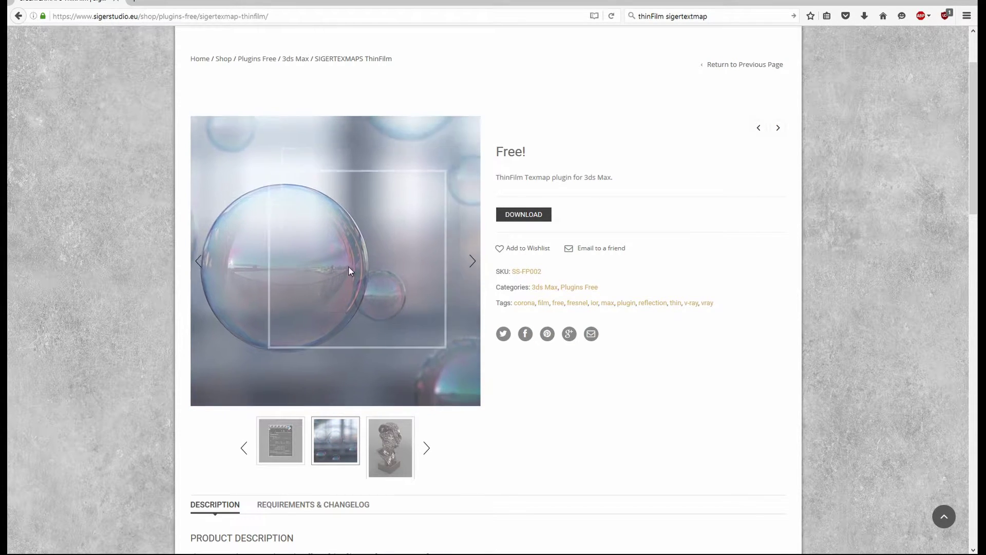
click(384, 446)
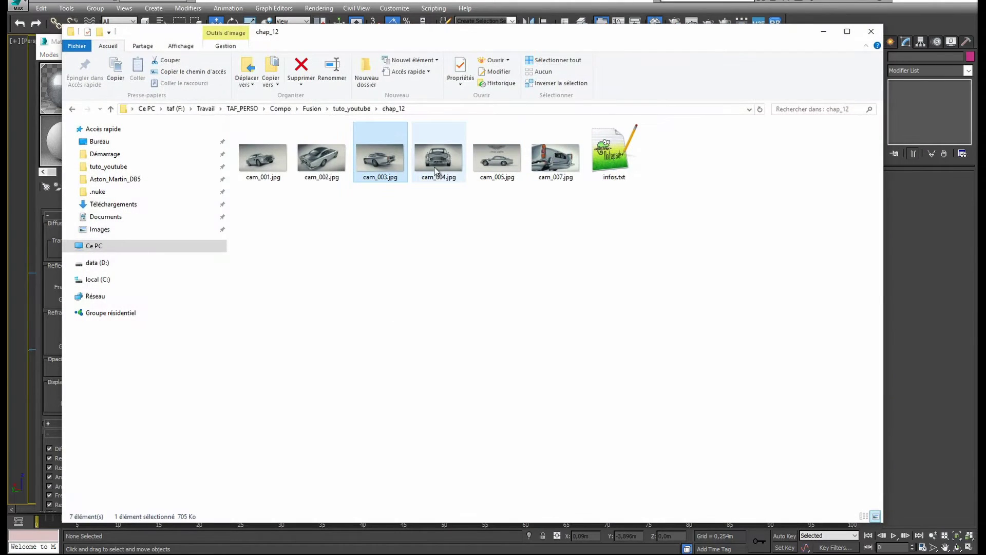
Step: Open cam_002.jpg from the chap_12 folder, flip to cam_007.jpg and back, and close the image viewer
double_click(323, 165)
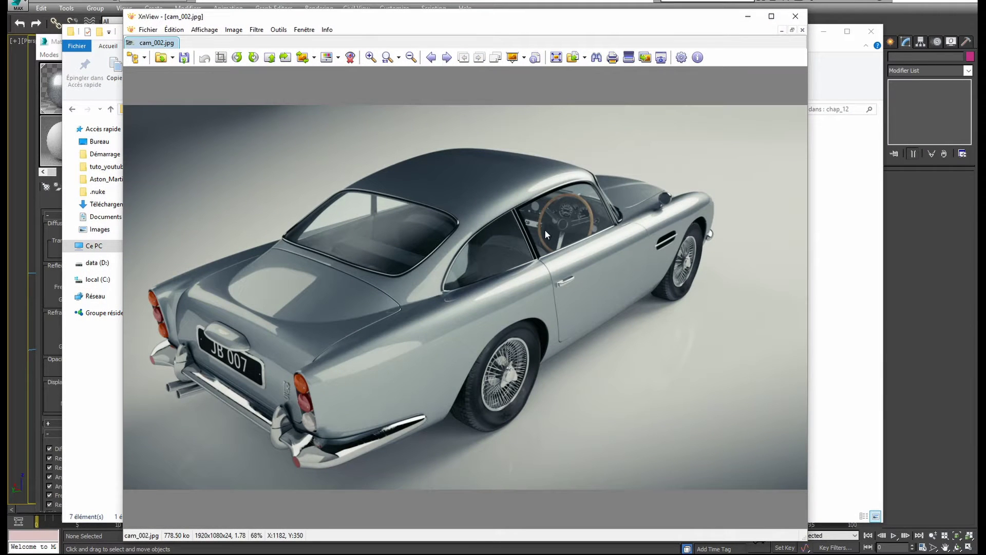
scroll(545, 229, down, 1)
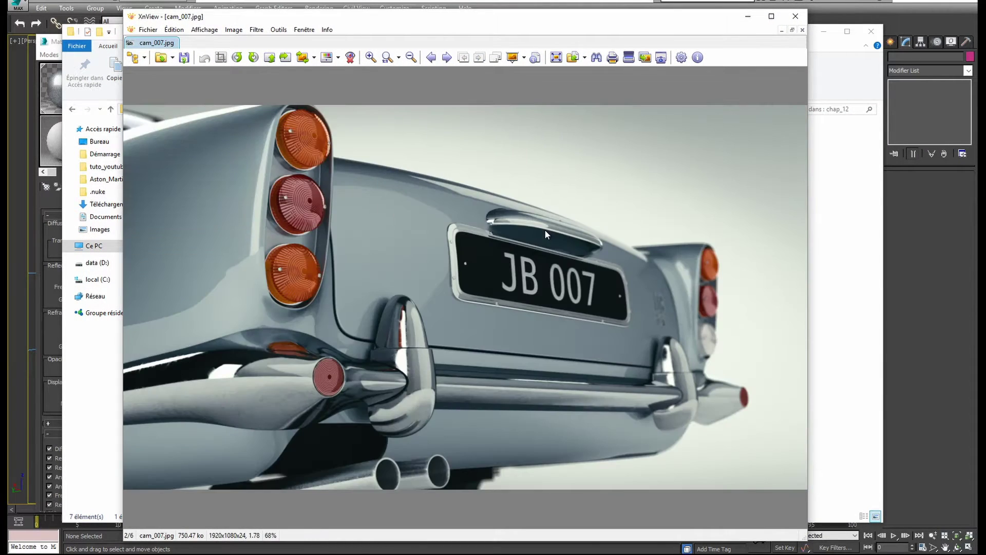
click(433, 58)
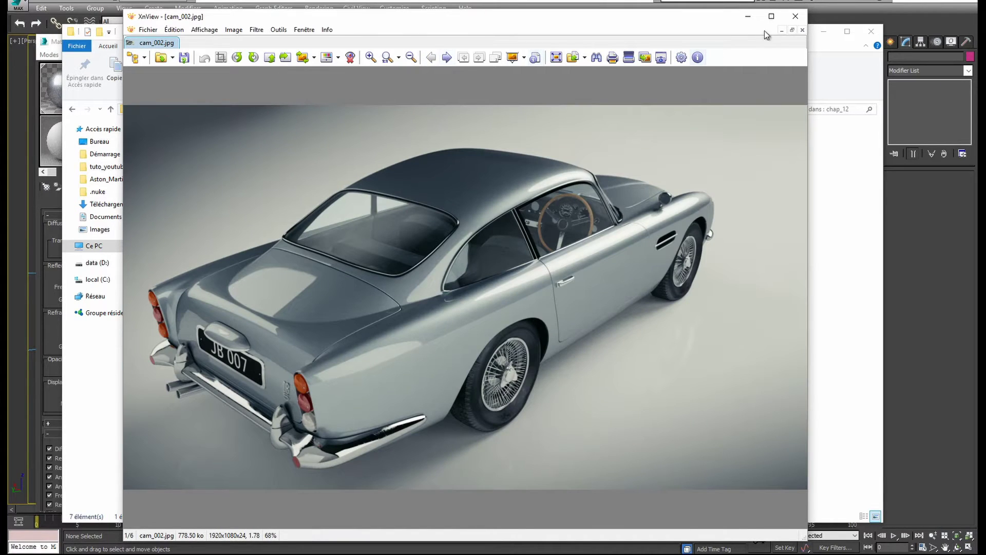
click(795, 16)
Step: View cam_001.jpg full screen to examine the front of the car, then close it and return to the 3ds Max scene
double_click(287, 160)
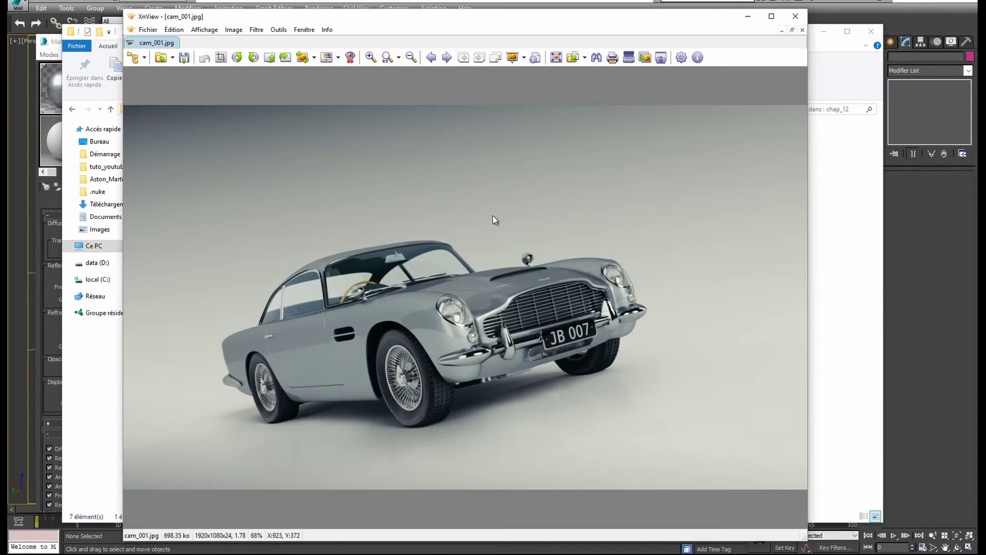
double_click(506, 220)
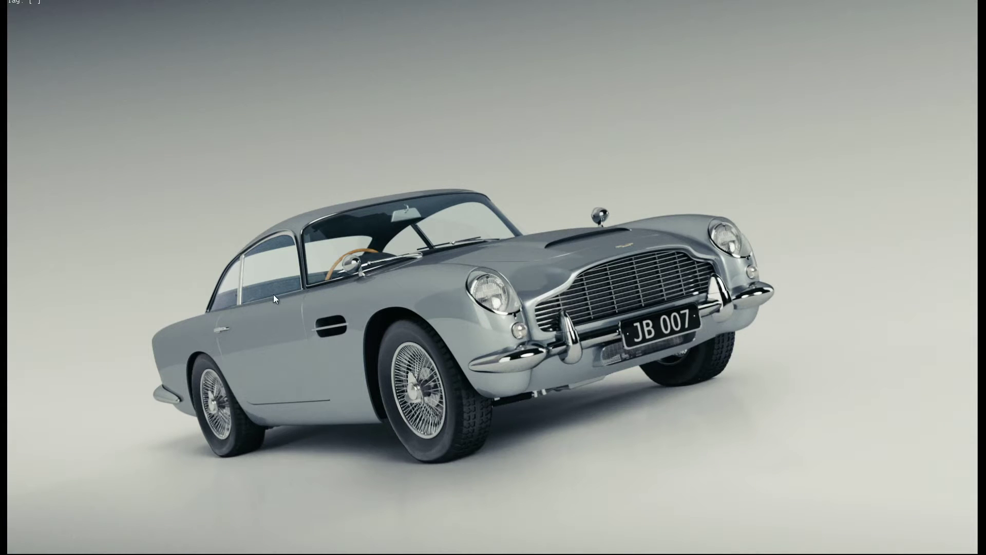
key(Escape)
key(Escape)
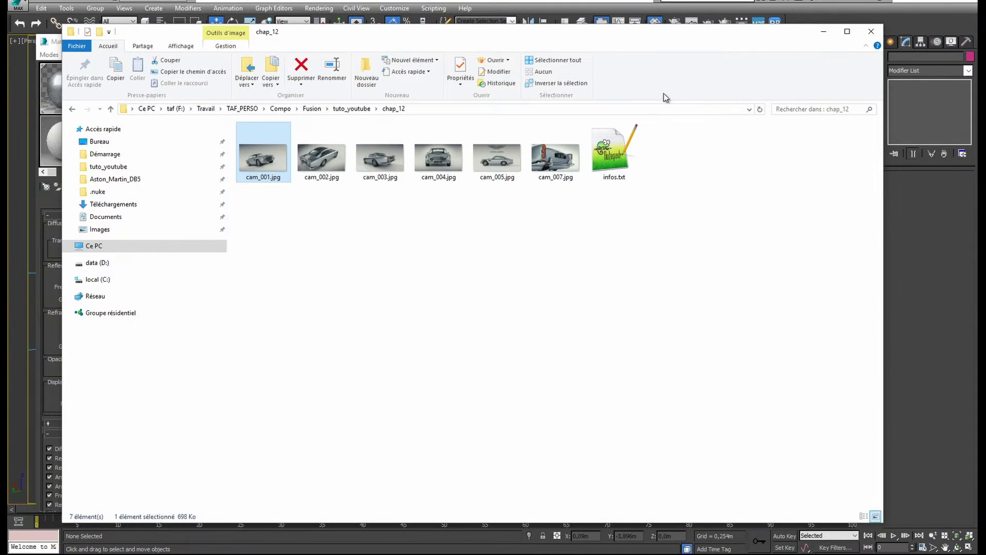
click(823, 34)
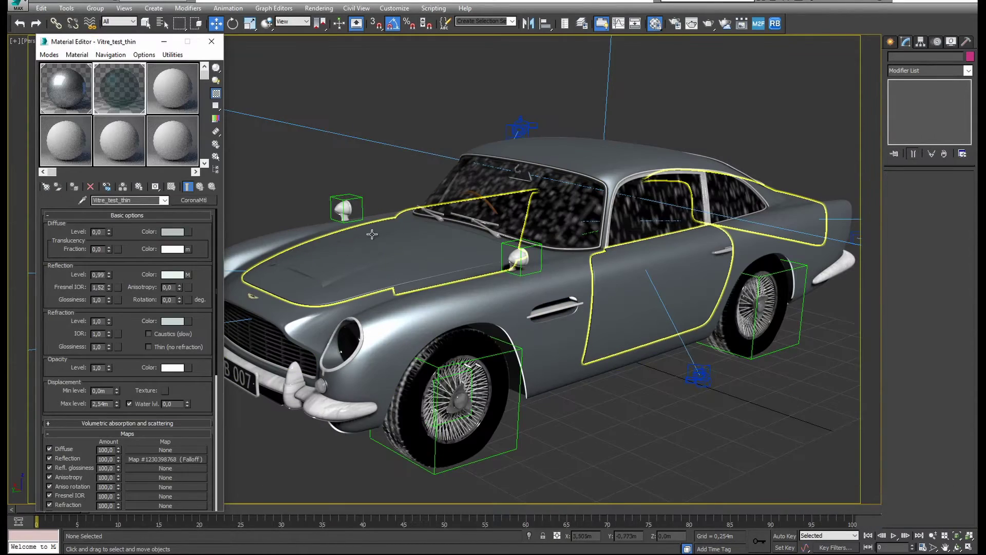
Step: Select the rear bumper Car_ParChoc_Arr_01 and frame the back of the car
drag(331, 234, 333, 210)
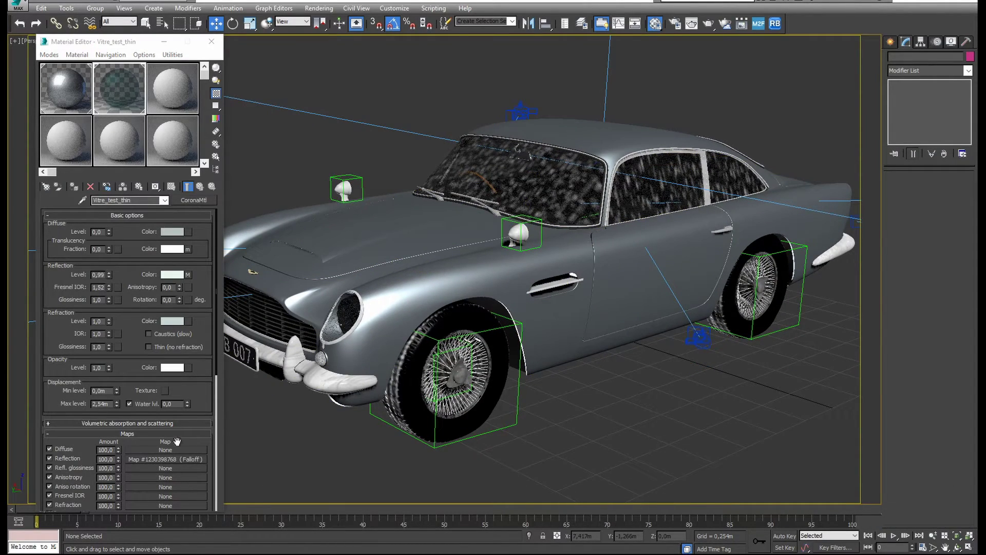
scroll(599, 279, up, 4)
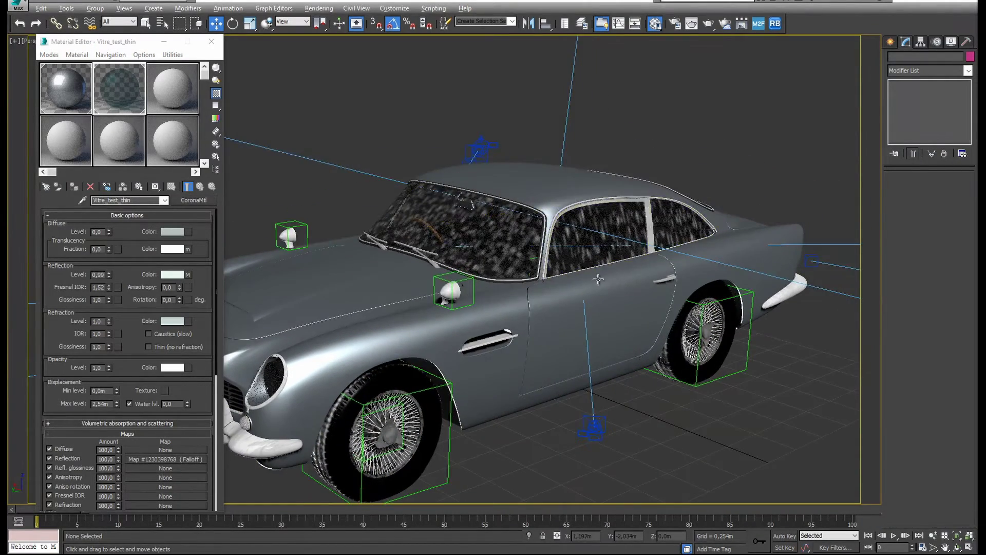
drag(599, 279, 626, 309)
click(650, 293)
scroll(606, 324, up, 5)
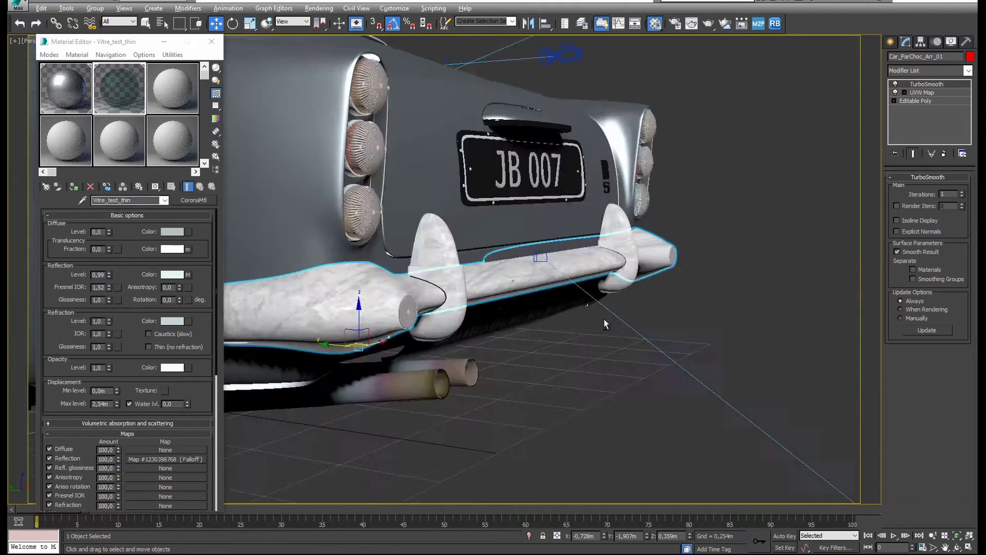
scroll(605, 323, down, 5)
Step: Pick the rear bumper's material, car_chrome_parchoc, into the third sample slot of the Material Editor
click(172, 87)
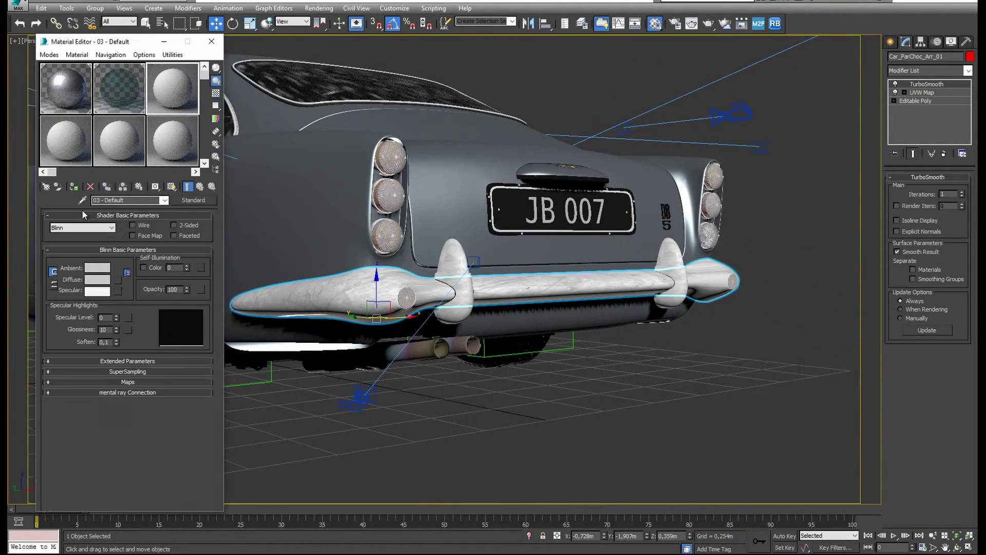
click(82, 200)
click(384, 297)
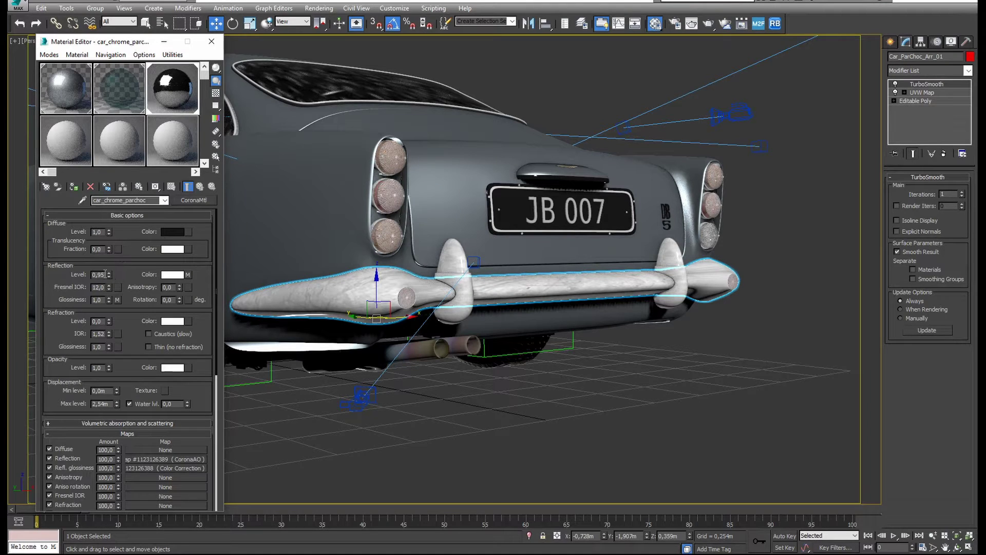
Step: Inspect the chrome material's CoronaAO reflection map and its unoccluded Falloff with the ThinFilm map, and return to the basic options
click(188, 275)
click(172, 243)
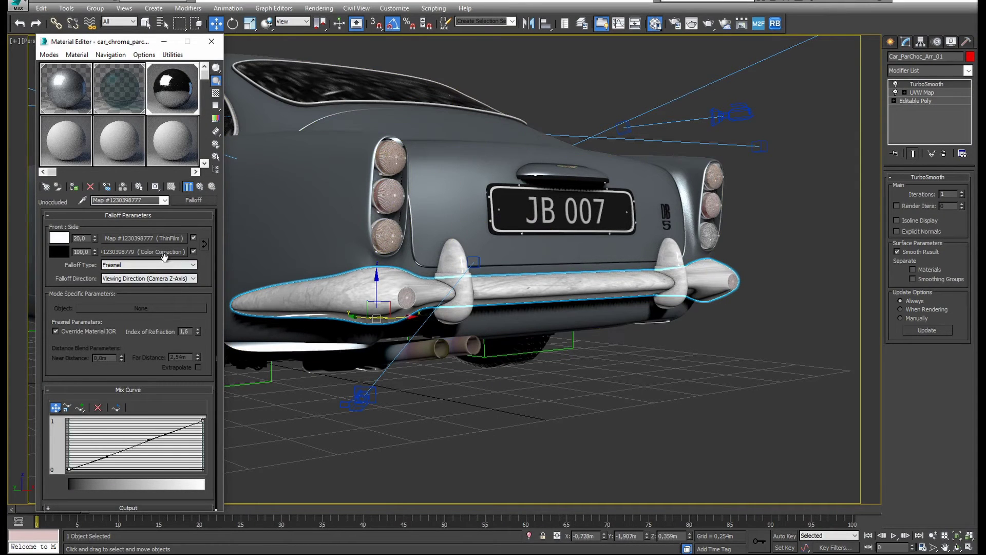
click(204, 189)
click(203, 190)
scroll(146, 213, down, 10)
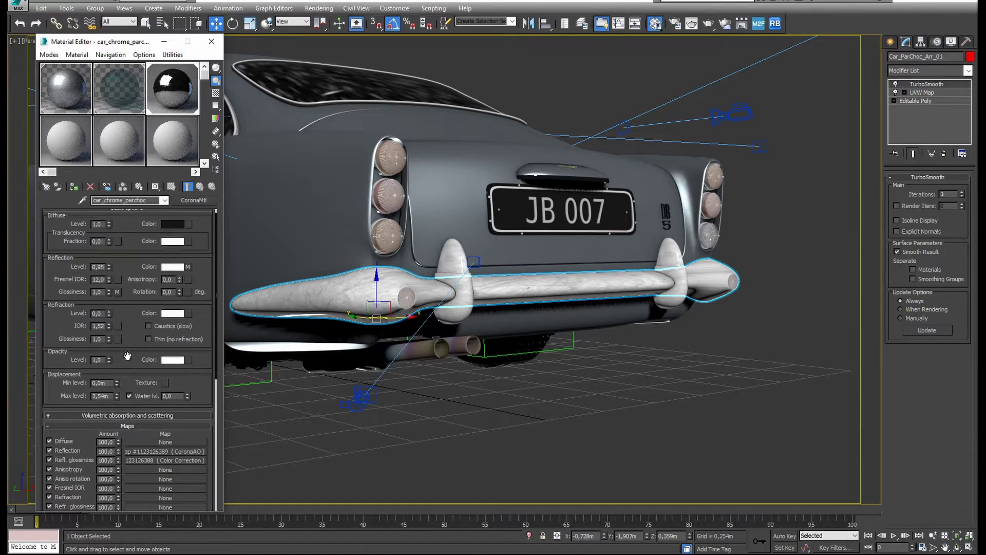
drag(146, 213, 136, 370)
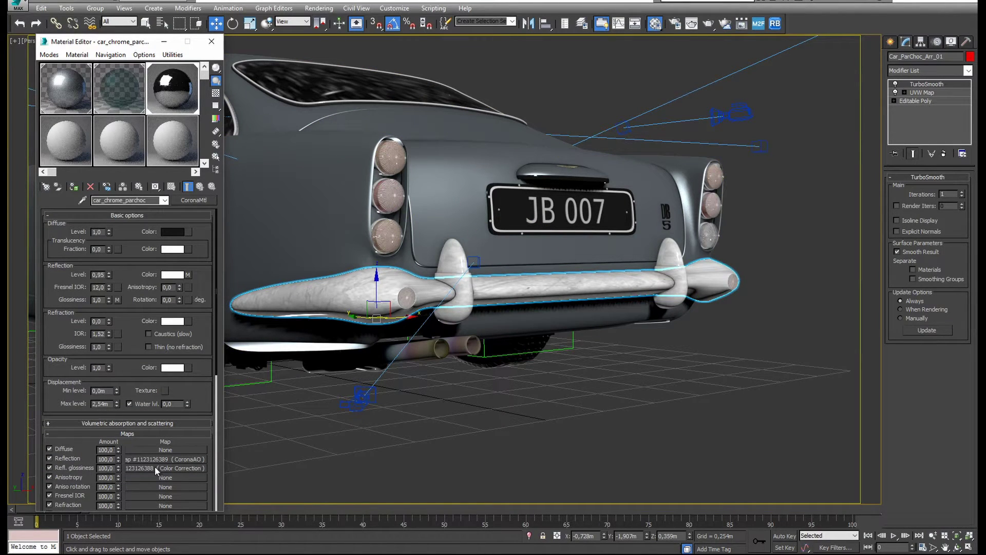
Step: Open the Composite map inside the reflection glossiness Color Correction, examine its scratch texture in an enlarged preview, and close the preview
click(139, 466)
click(192, 226)
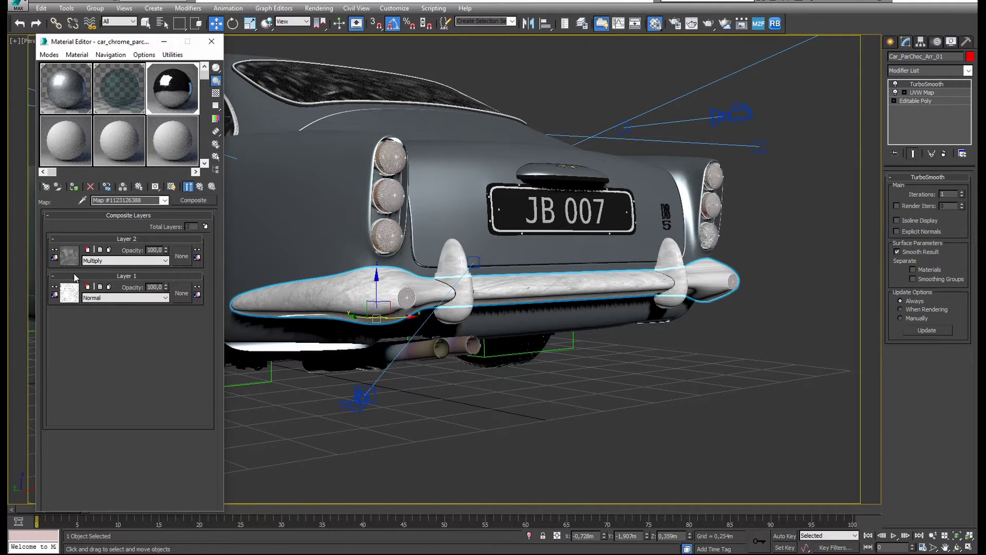
click(188, 187)
double_click(180, 109)
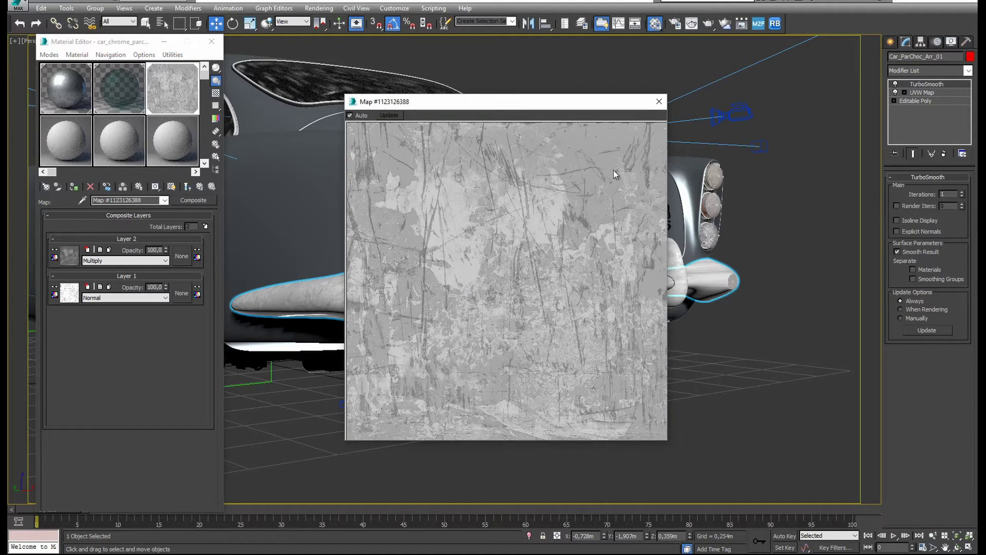
click(658, 102)
Step: Examine the rear bumper in the viewport, view cam_007.jpg full screen for its rendered chrome, and return to the scene
scroll(457, 294, up, 10)
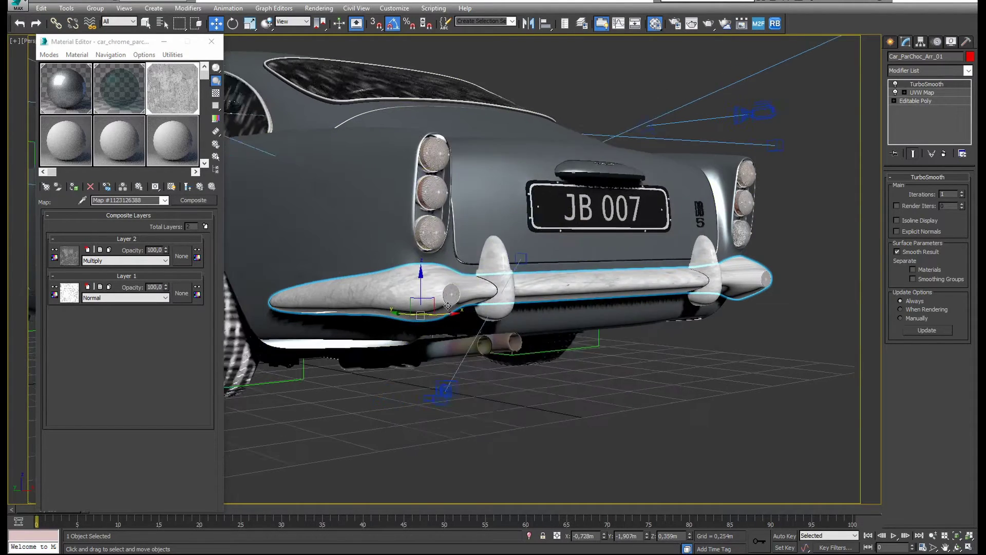
scroll(457, 294, down, 5)
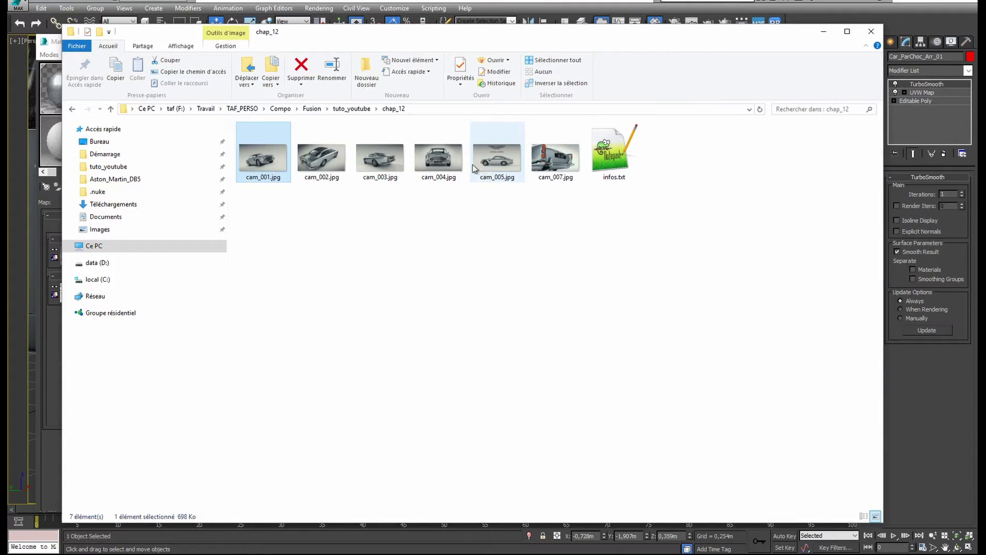
double_click(555, 157)
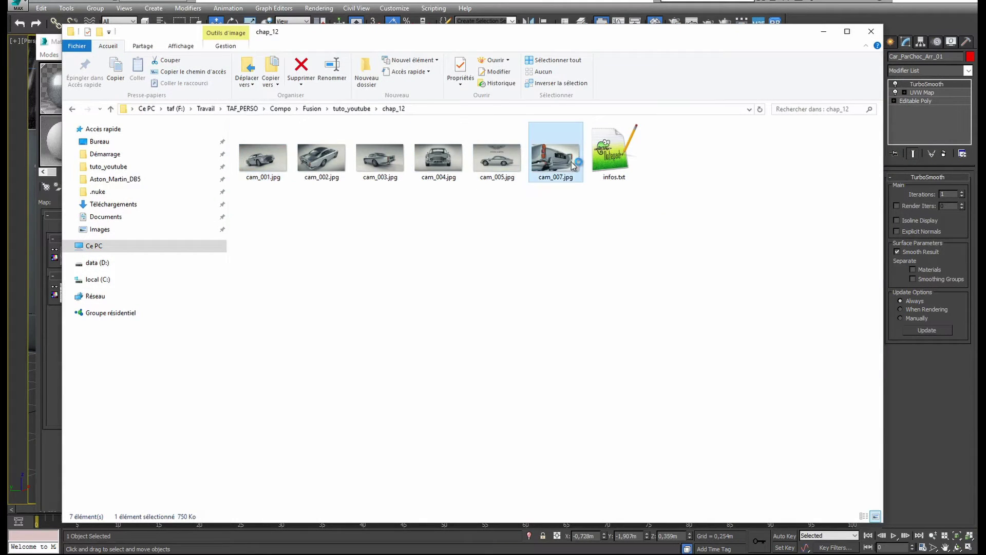
double_click(550, 209)
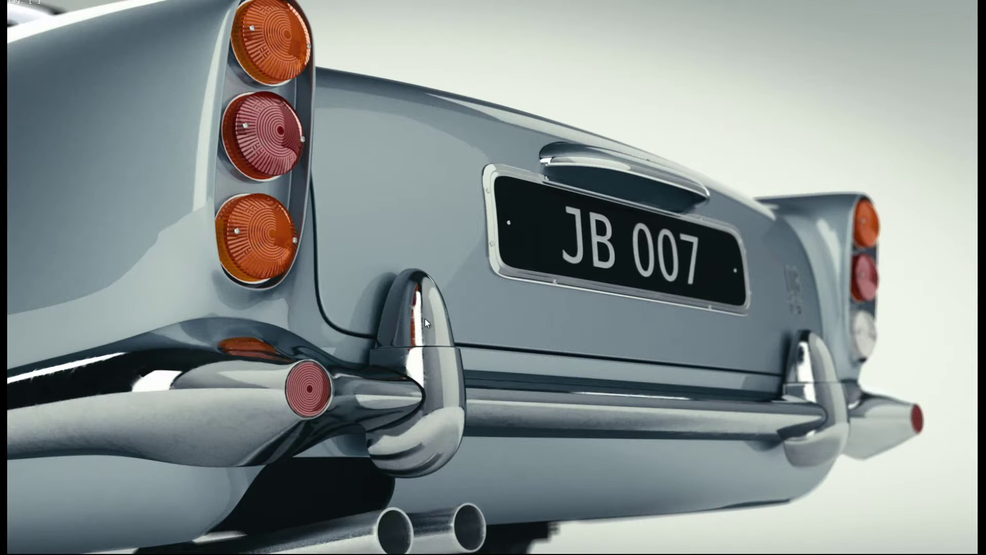
key(Escape)
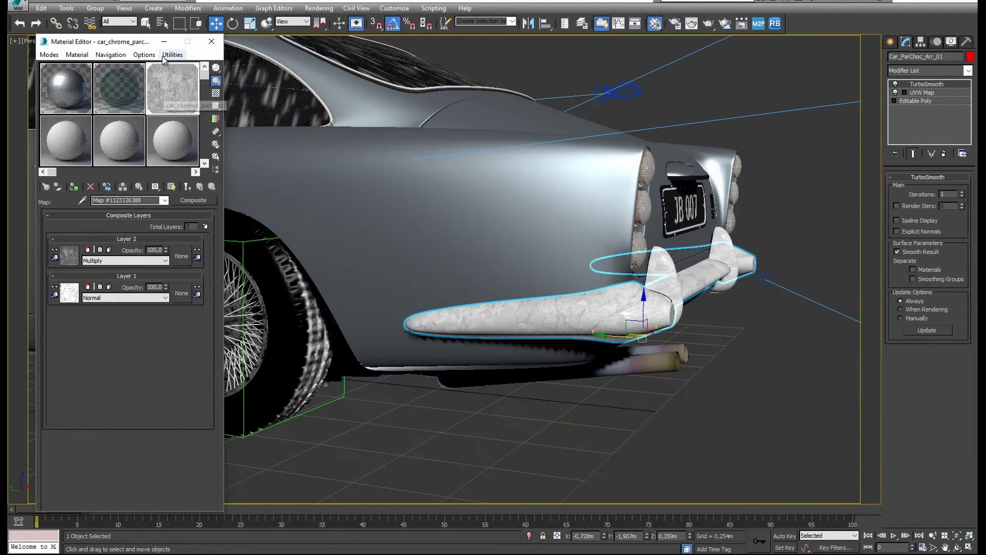
Step: Reset the Material Editor slots and close the editor
click(171, 54)
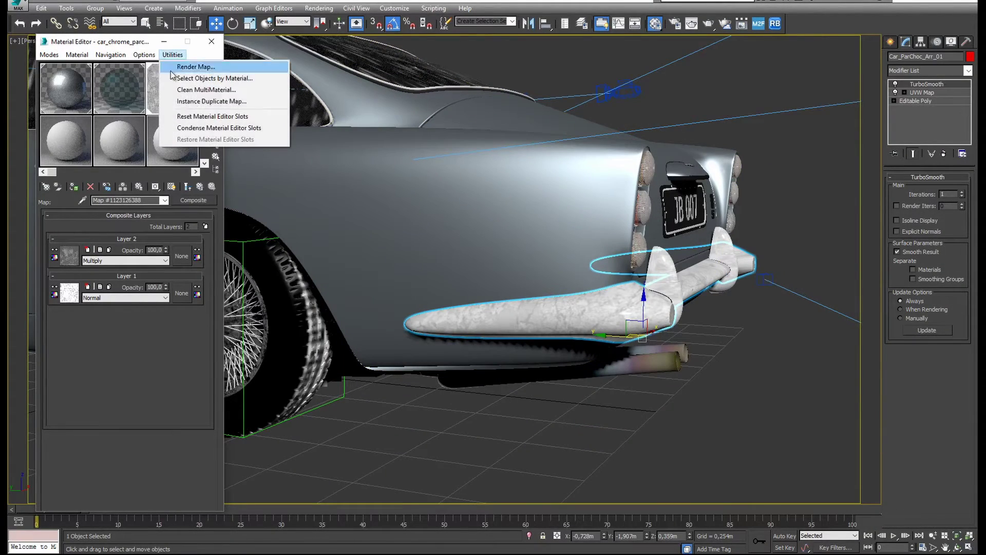
click(186, 115)
click(211, 41)
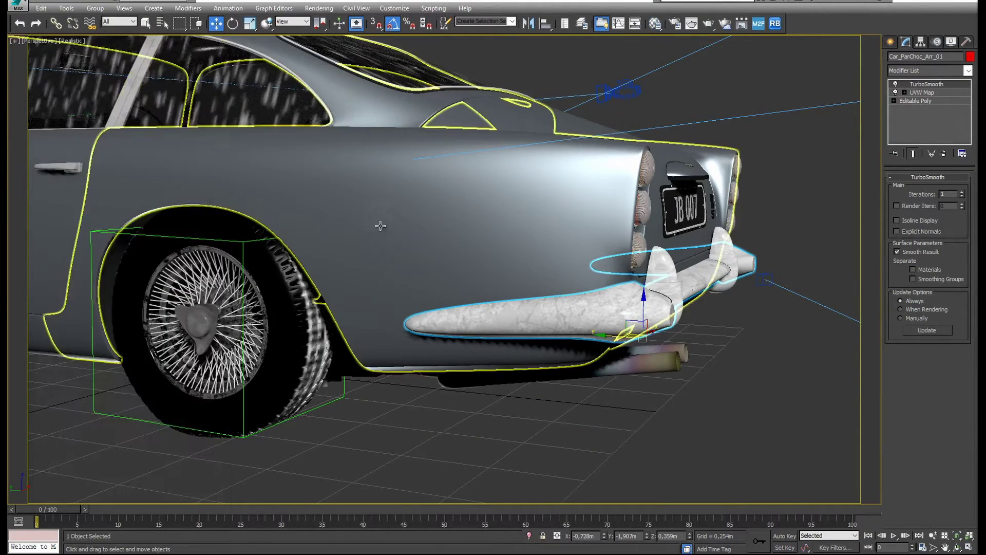
Step: Bring the whole car into view from its front three-quarter side and deselect the rear bumper
key(shift+z)
drag(457, 274, 444, 312)
scroll(438, 331, up, 3)
drag(430, 349, 556, 298)
scroll(467, 246, down, 3)
click(555, 298)
click(319, 8)
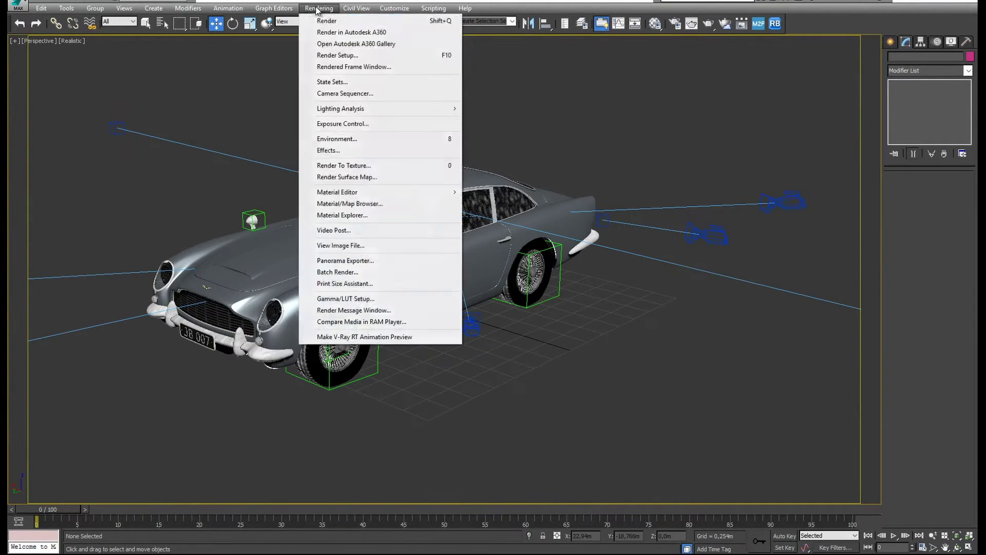
click(329, 44)
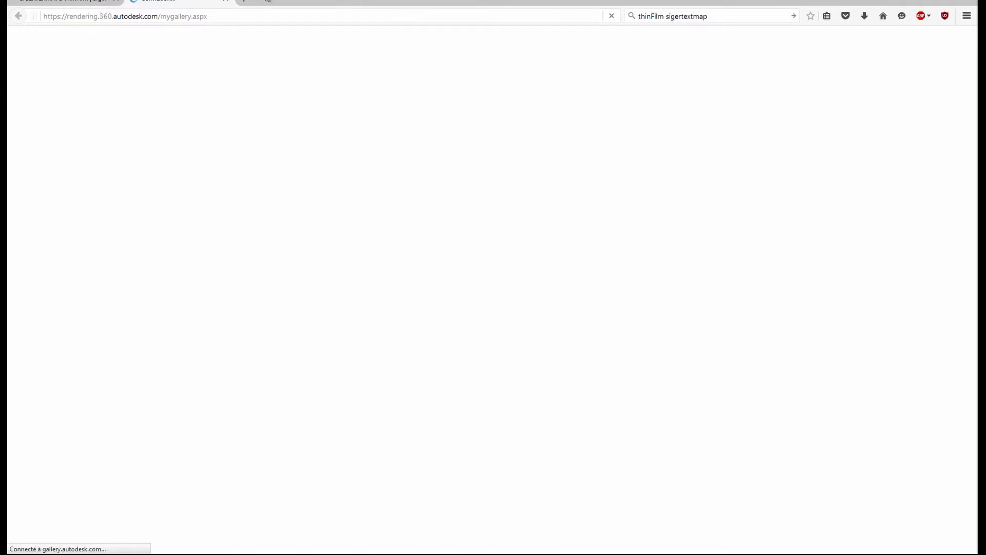
key(ctrl+w)
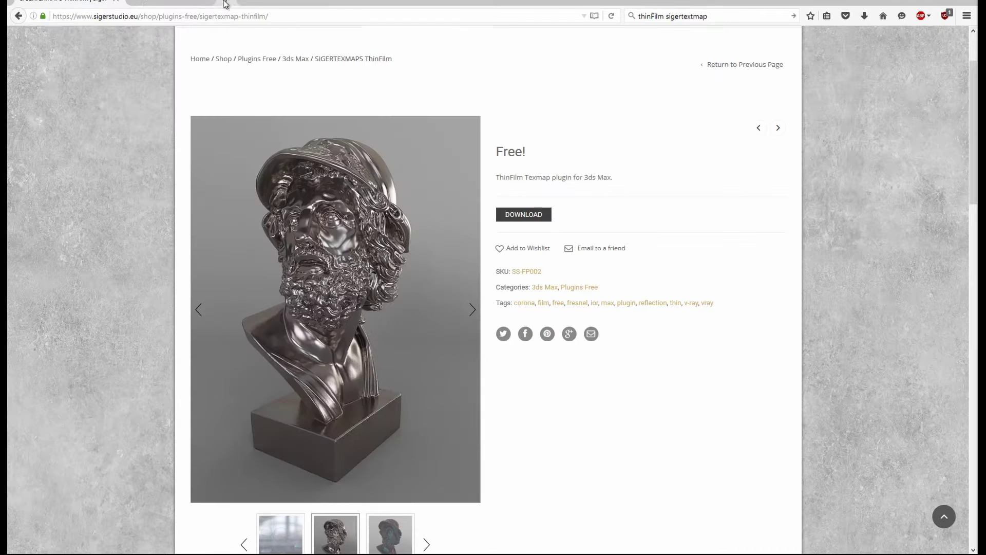
click(920, 5)
Step: Open the Render Setup for Corona 1.4 and review the common parameters, including the HDTV 1920 × 1080 output size
click(318, 8)
click(330, 55)
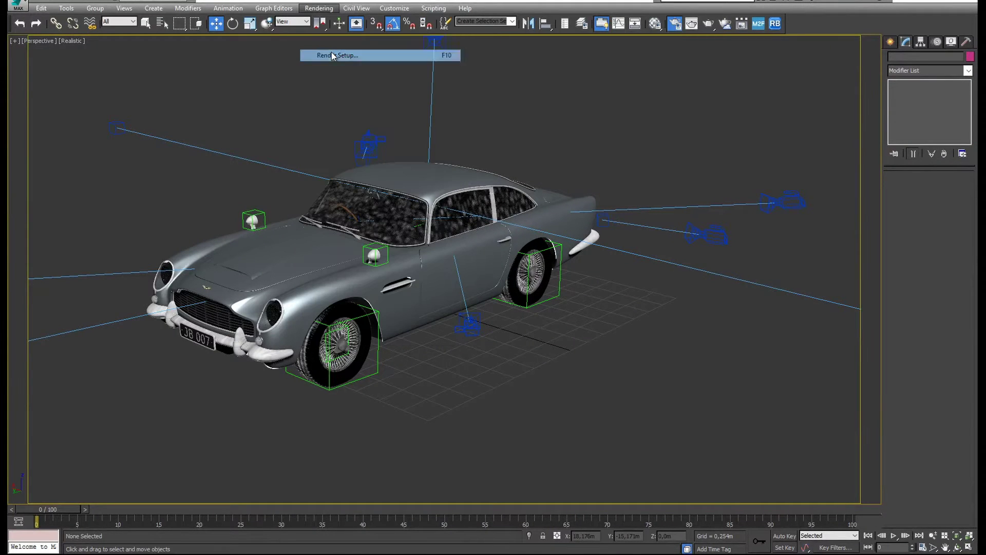
click(69, 103)
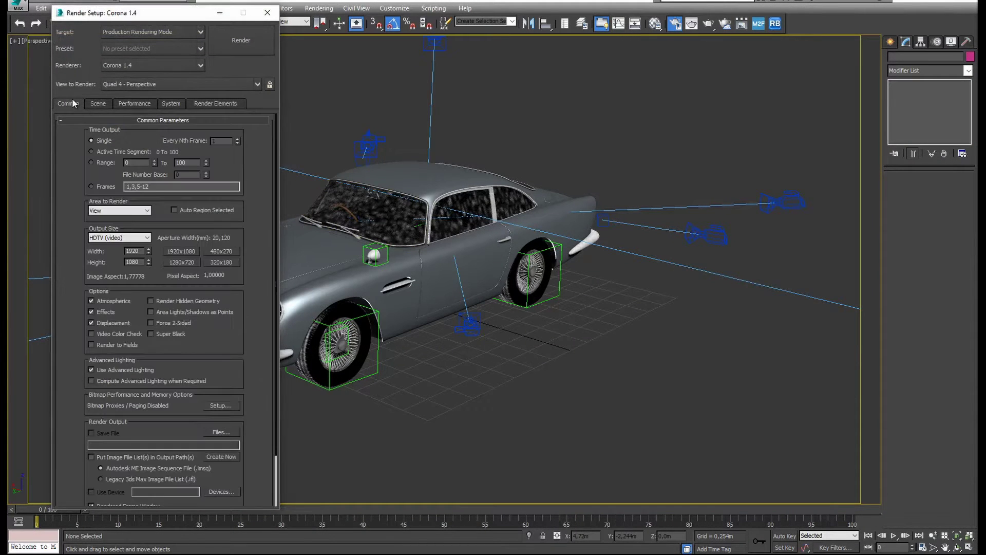
drag(212, 338, 214, 315)
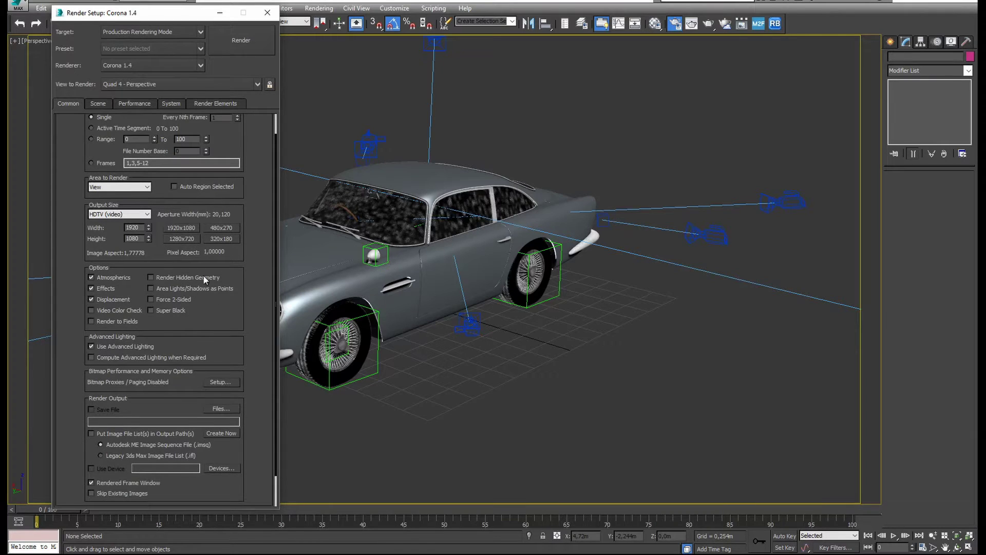
drag(239, 267, 242, 244)
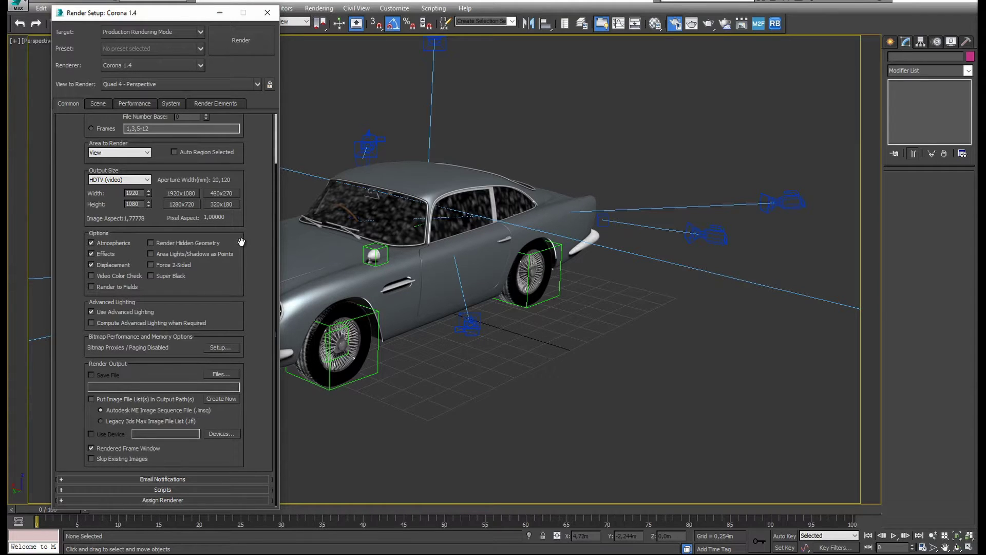
Step: Set Corona's progressive rendering pass limit to 64 and review the denoising and exposure settings
click(98, 104)
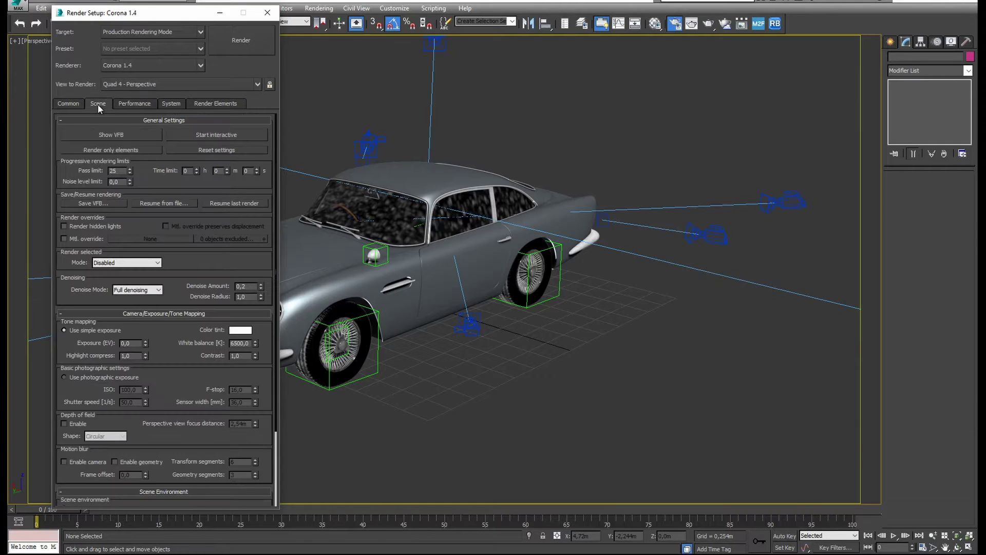
double_click(118, 170)
text(64)
drag(155, 19, 173, 20)
scroll(188, 352, down, 1)
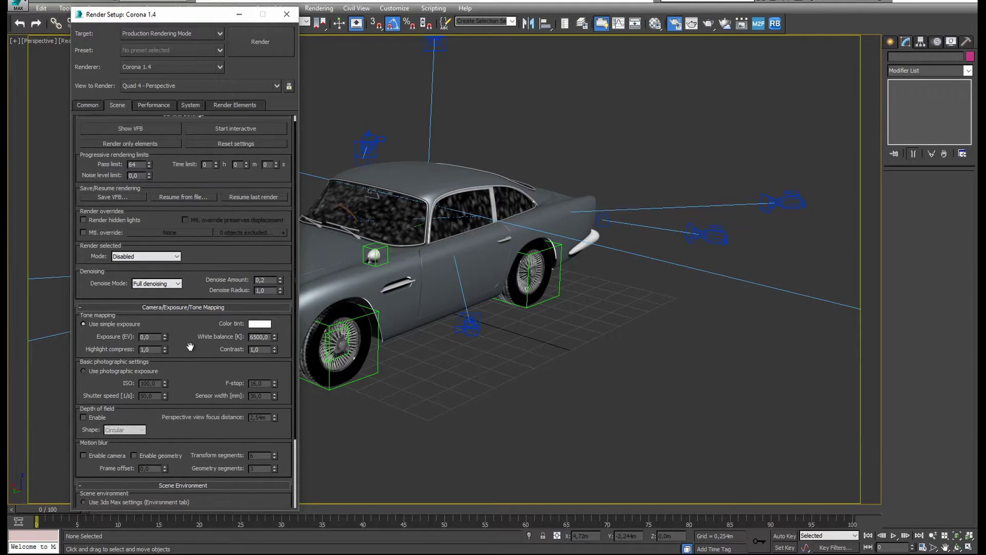
scroll(189, 353, up, 1)
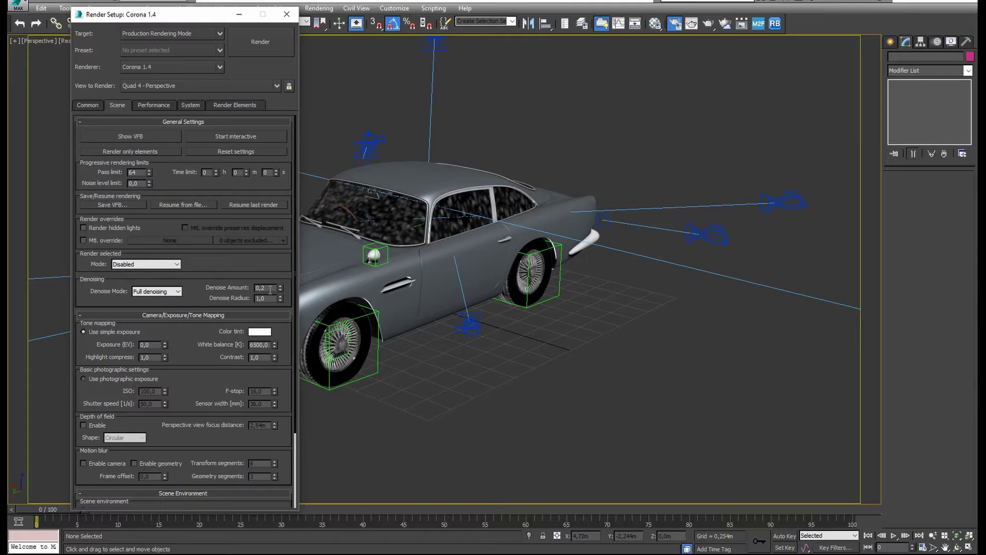
Step: Check the global illumination solvers in the performance settings, and return to the scene settings to view the scene environment
click(143, 105)
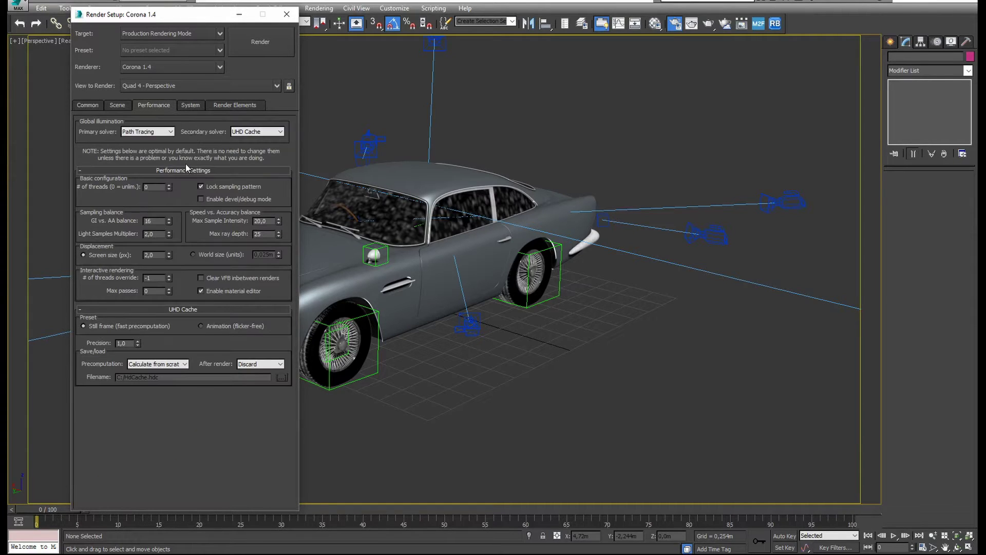
click(116, 106)
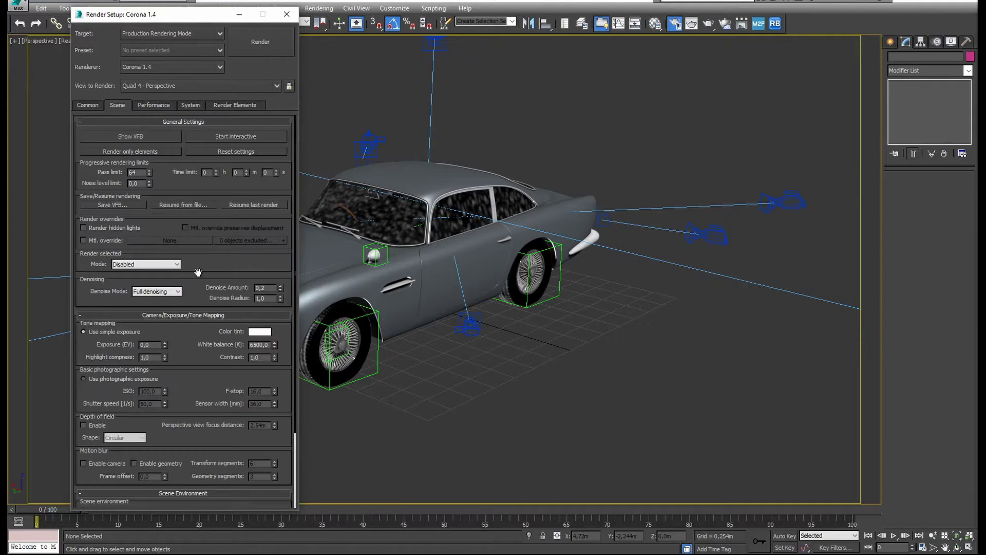
drag(198, 272, 196, 156)
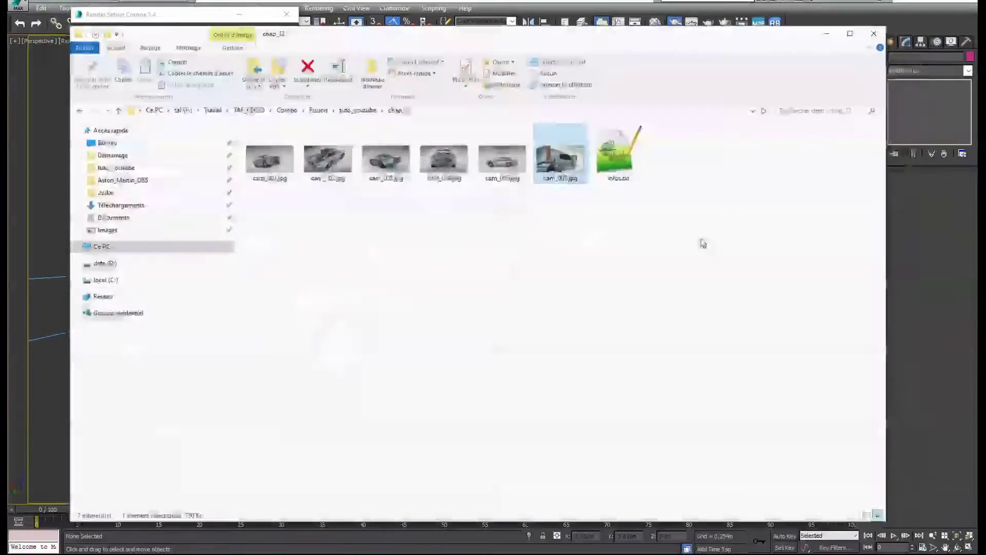
Step: Open the HDRi Pack link from infos.txt, view HDRi Pack 1 and HDRi Pack 3, and return to the Render Setup
key(alt+Tab)
key(alt+Tab)
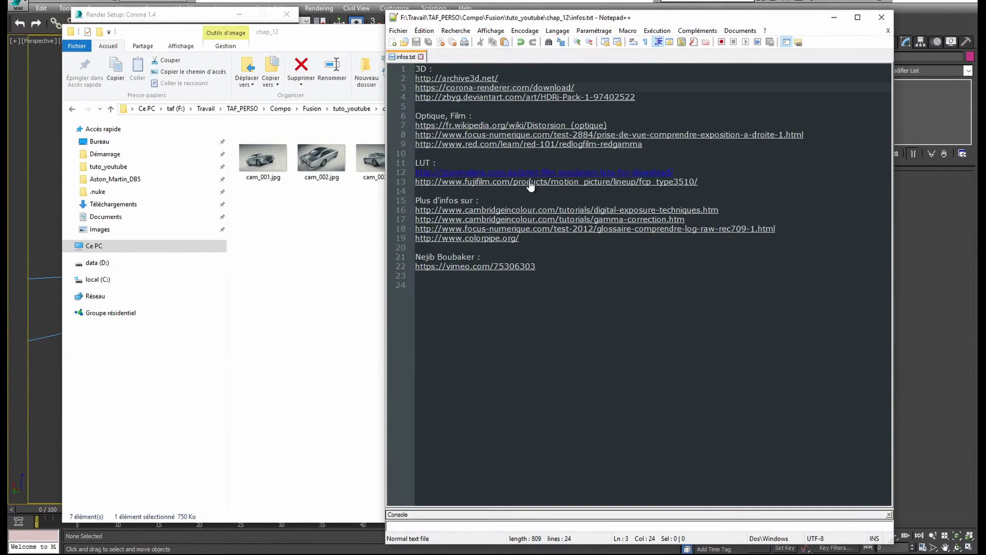
double_click(473, 98)
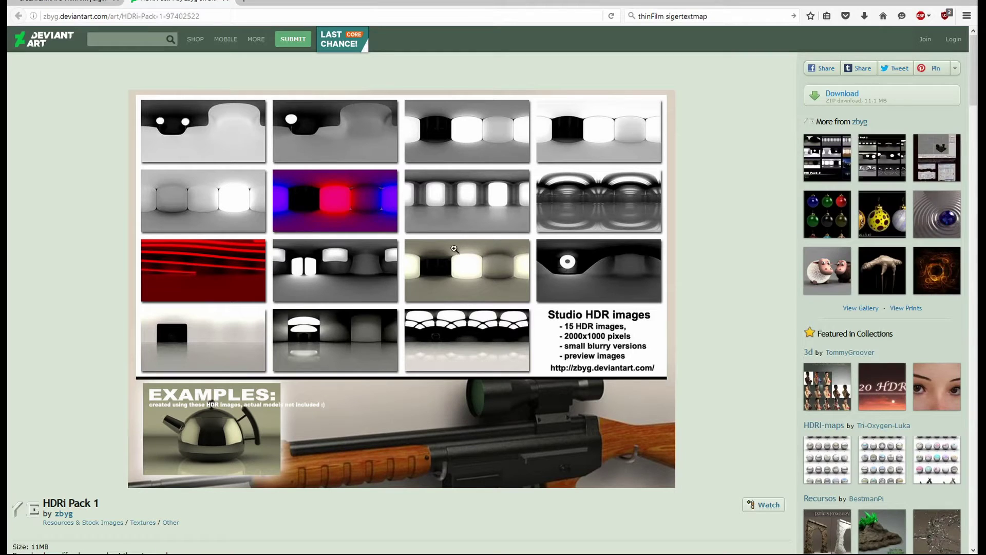
click(825, 165)
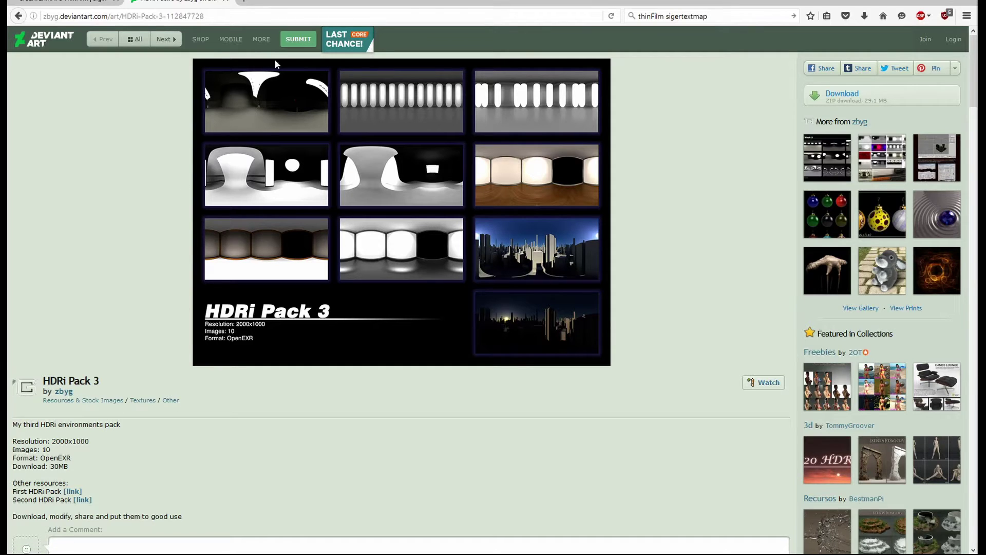
click(227, 6)
click(912, 6)
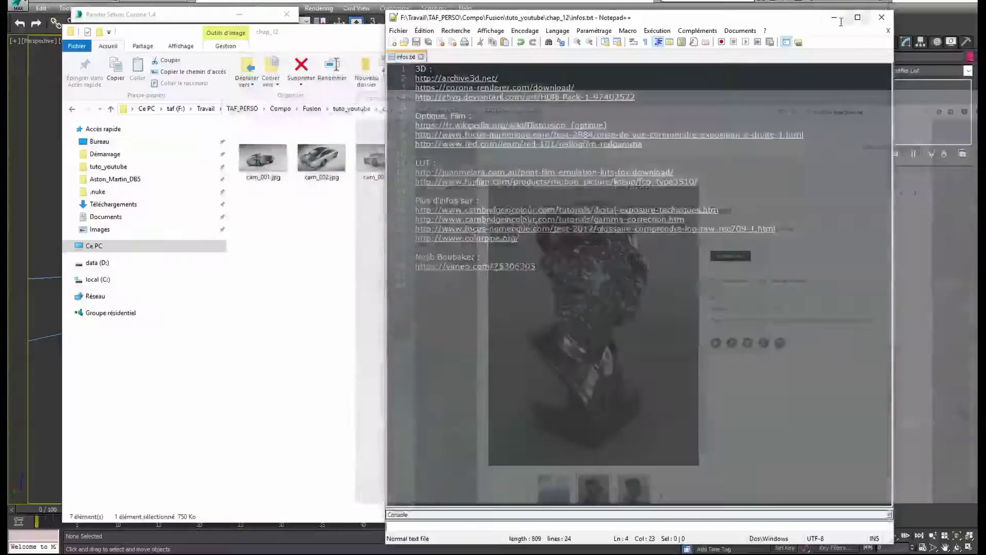
click(830, 17)
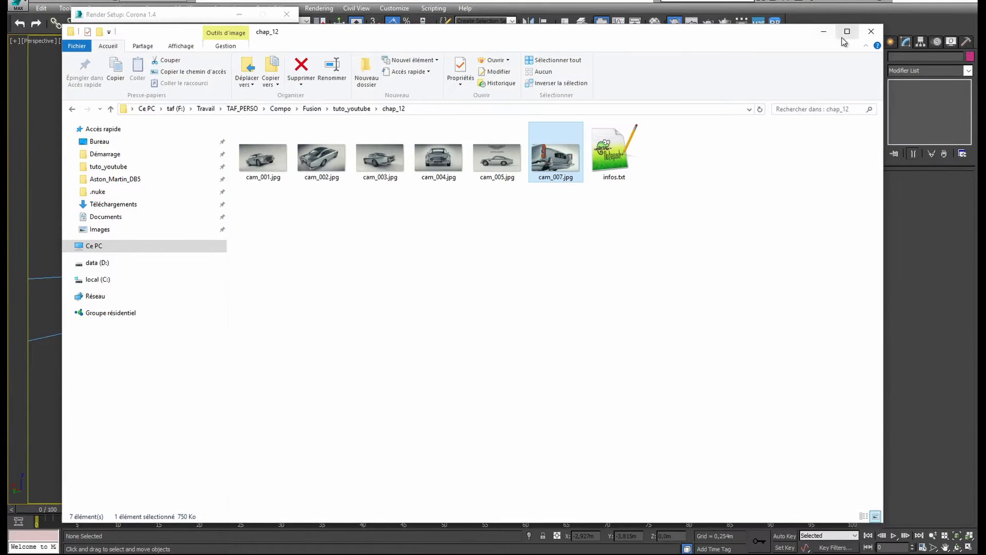
click(846, 32)
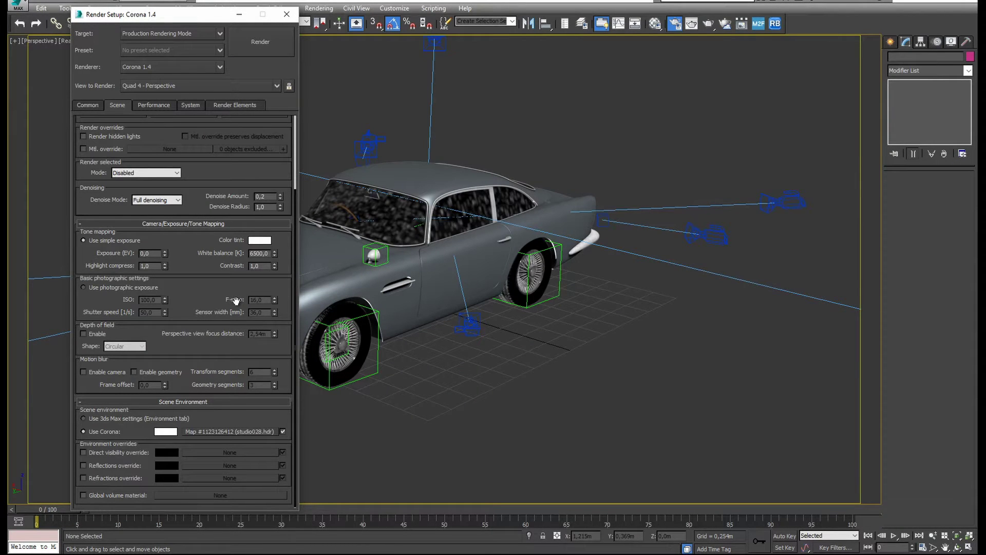
Step: Go through the configured render elements, from CShading_SourceColor and the CESSENTIAL passes to CShading_Shadows and CGeometry_WorldPosition
scroll(206, 291, up, 3)
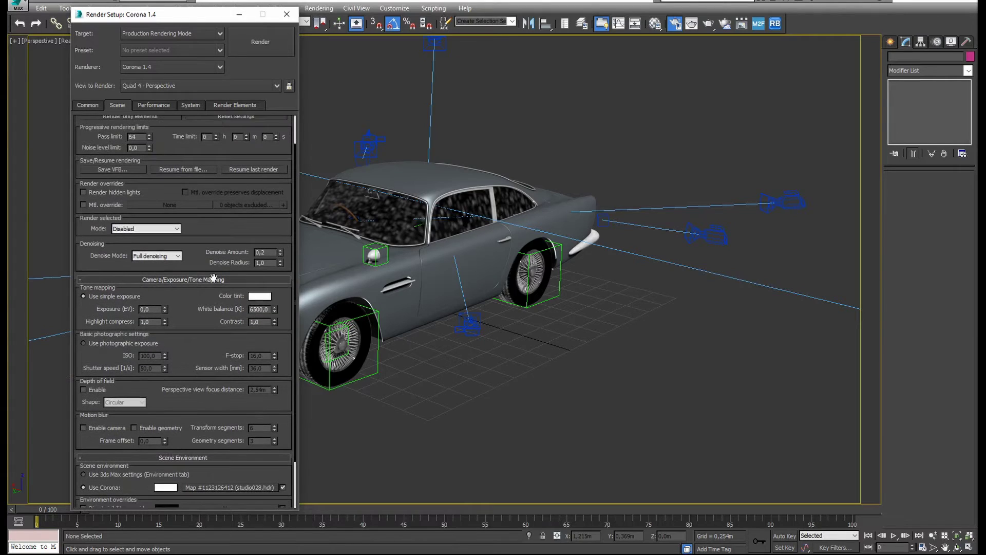
click(234, 105)
click(148, 172)
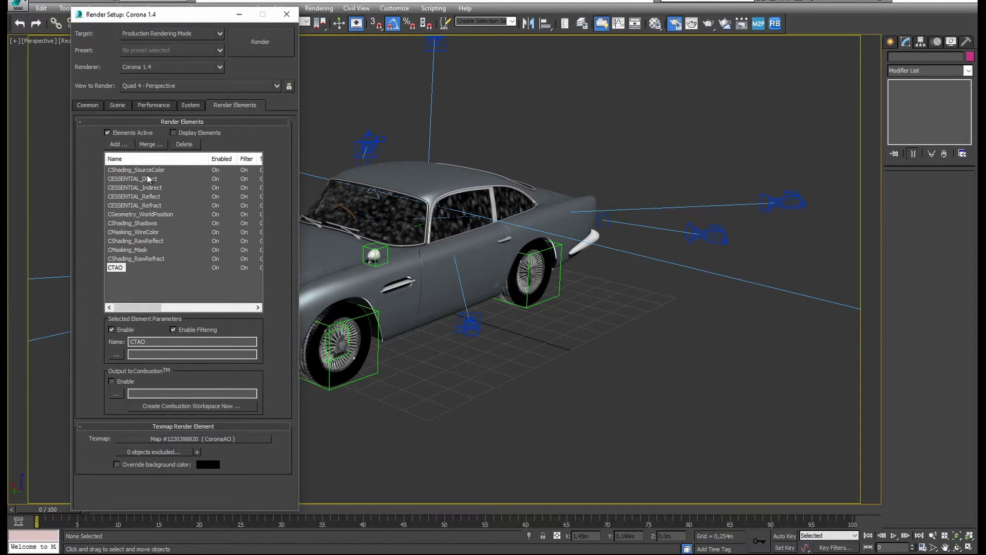
click(149, 189)
click(151, 207)
click(149, 224)
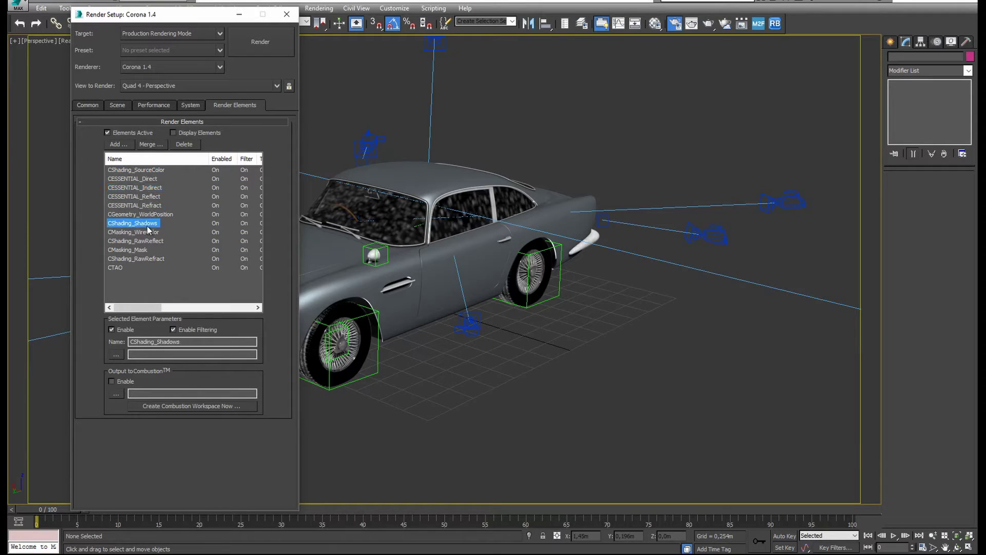
click(152, 180)
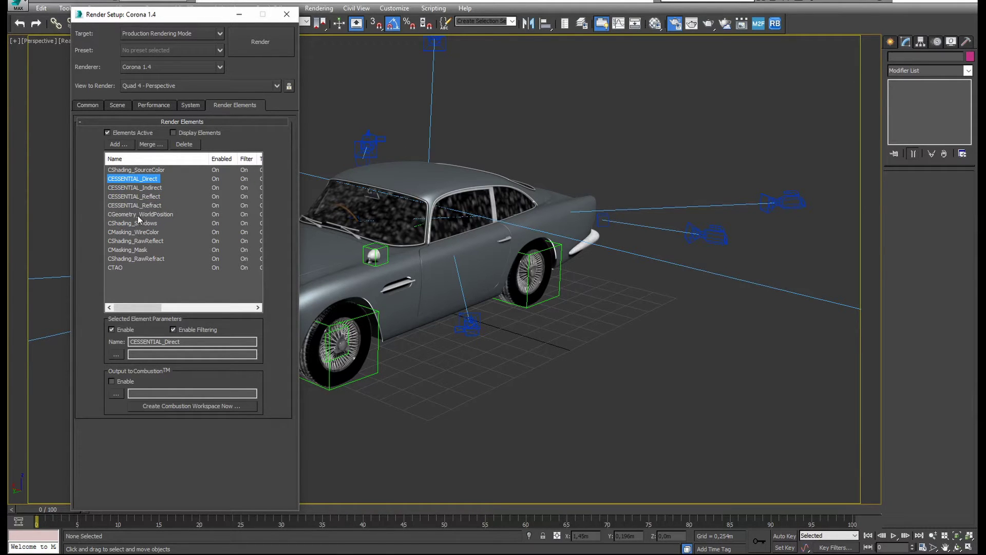
click(151, 215)
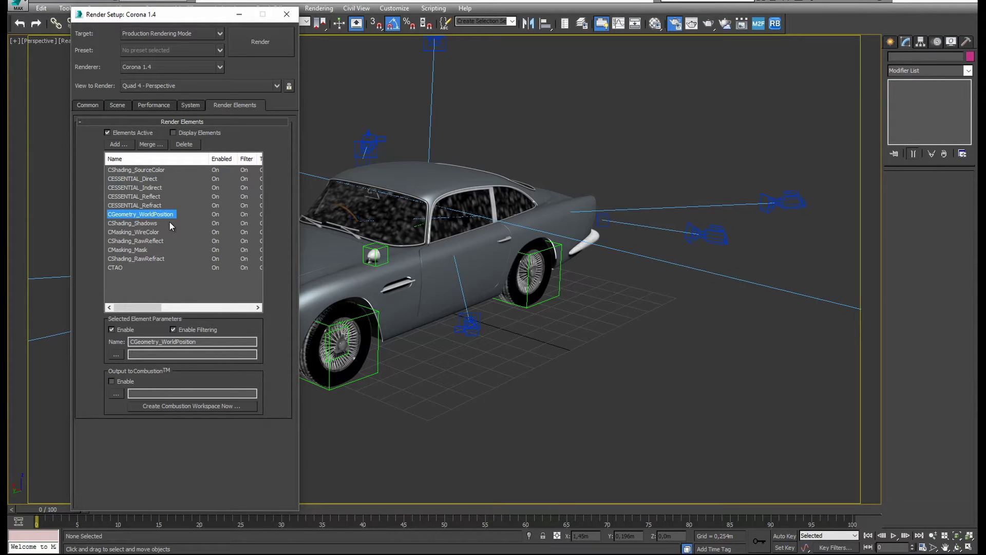
drag(339, 339, 414, 276)
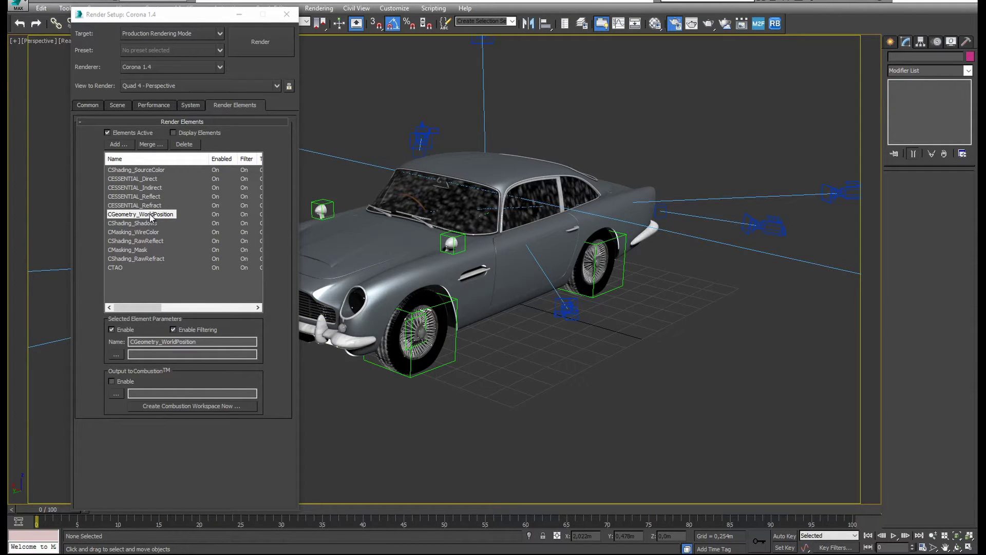
Step: View cam_007.jpg and cam_002.jpg full screen from the chap_12 folder to compare their depth of field, and return to the Render Setup
key(alt+Tab)
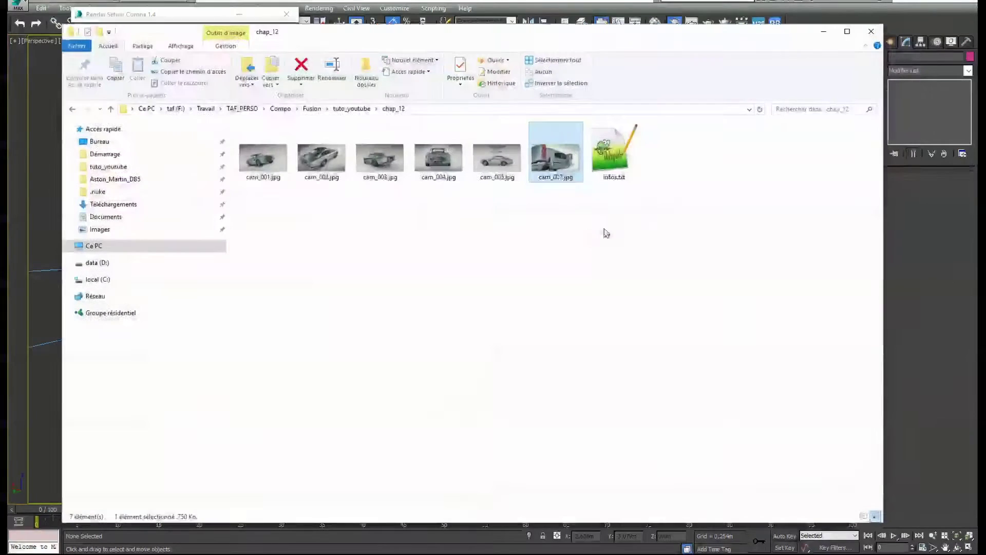
double_click(553, 171)
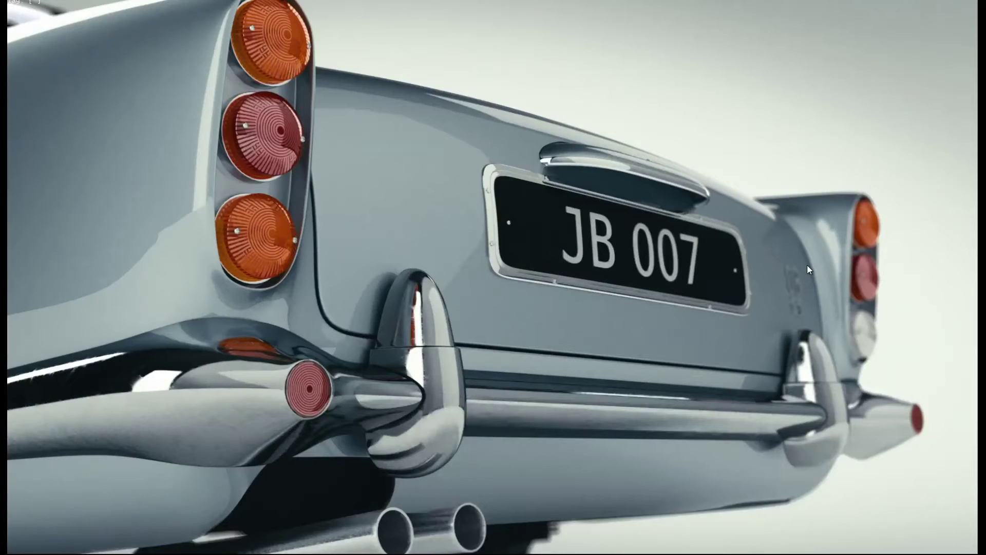
key(Escape)
key(Escape)
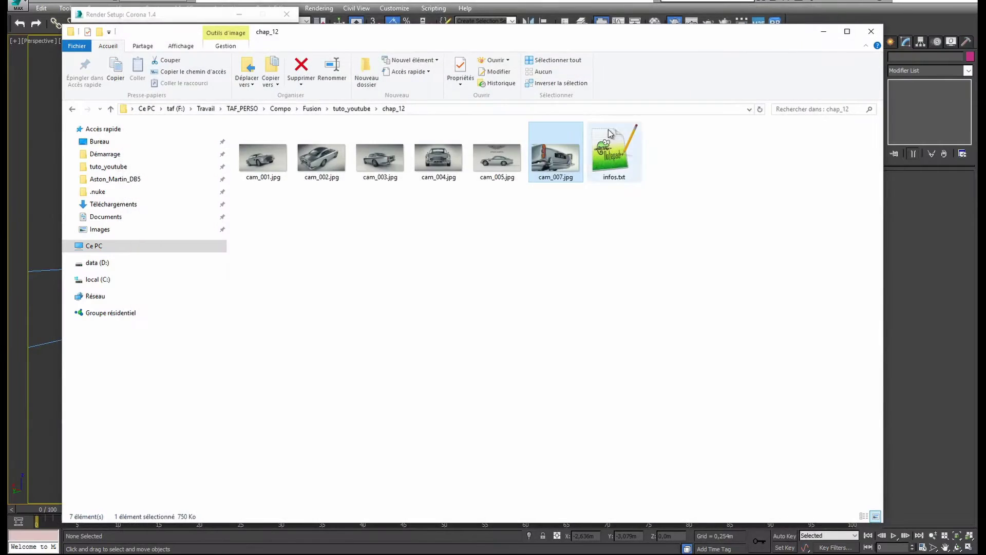
double_click(320, 165)
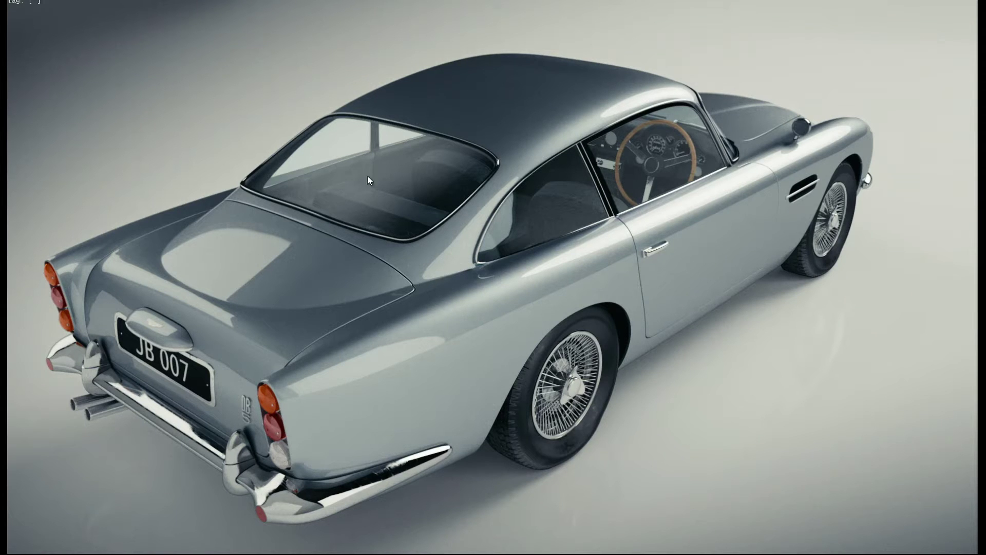
key(Escape)
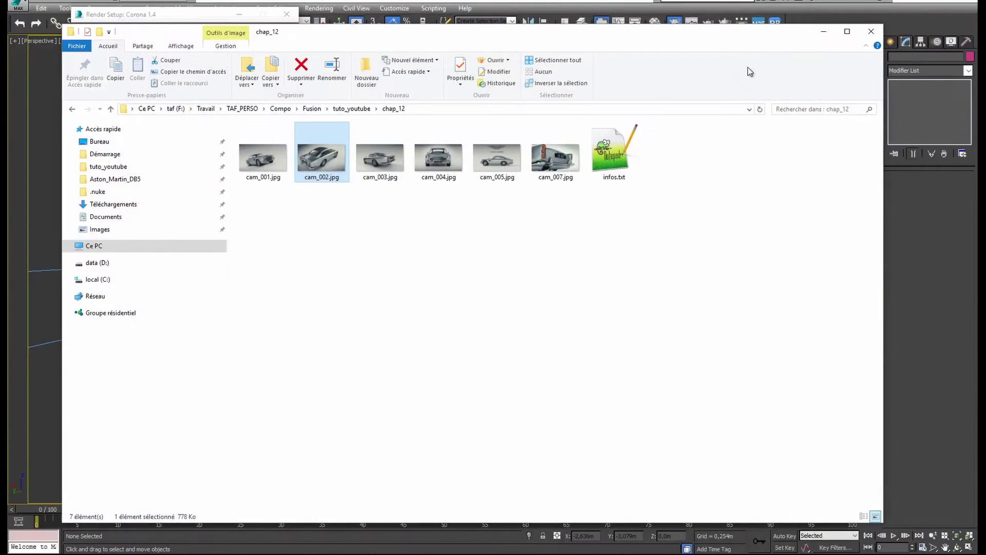
click(831, 31)
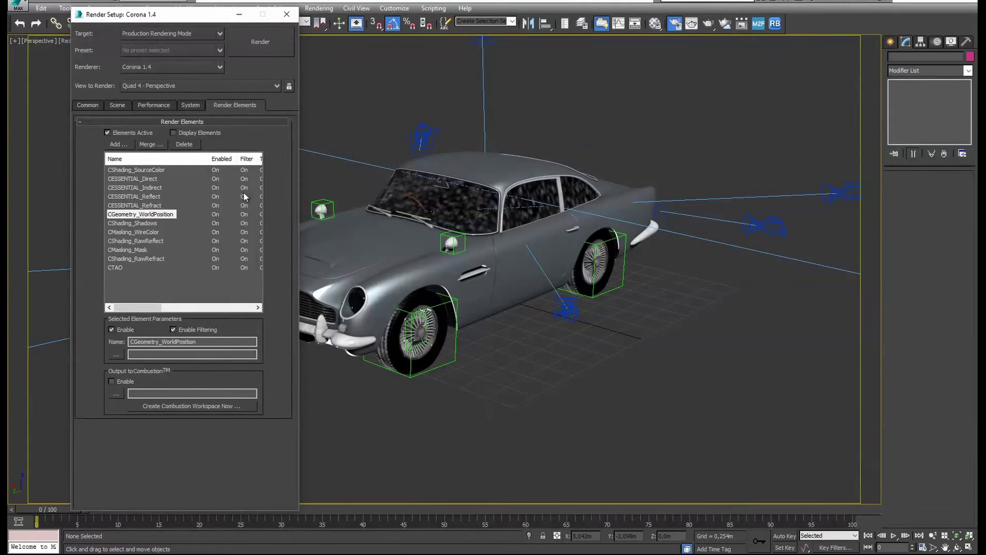
Step: Check the parameters of the CTAO, CShading_RawRefract and CShading_RawReflect render elements
click(118, 268)
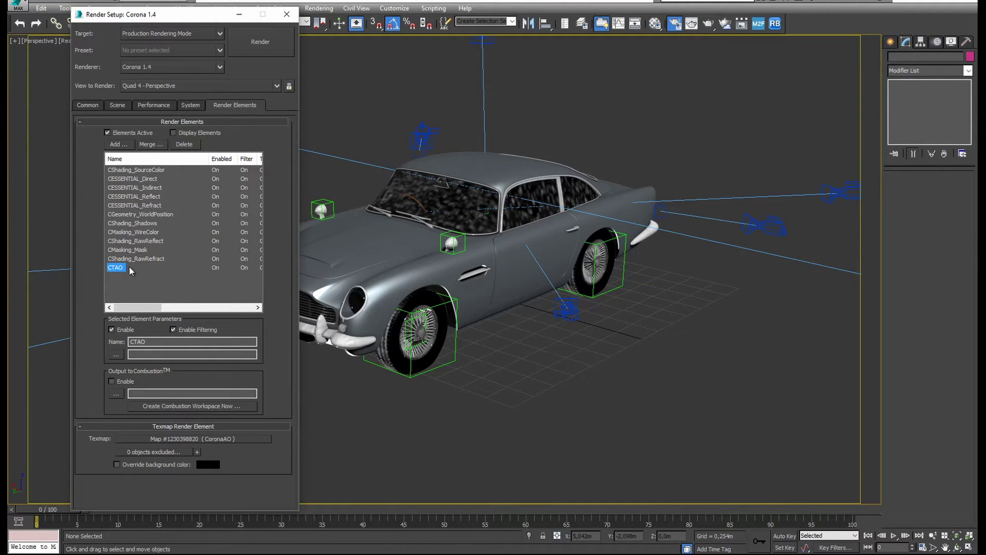
click(152, 258)
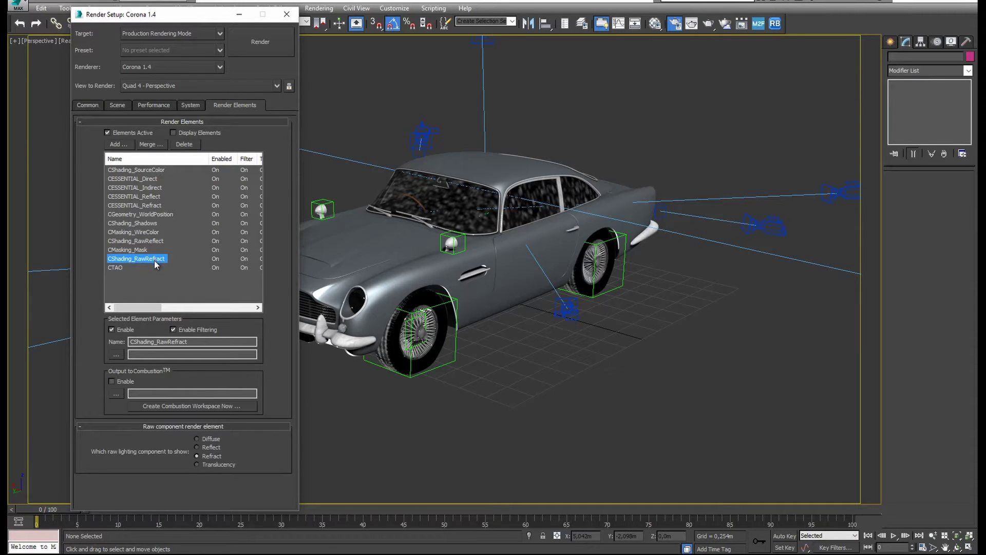
click(152, 241)
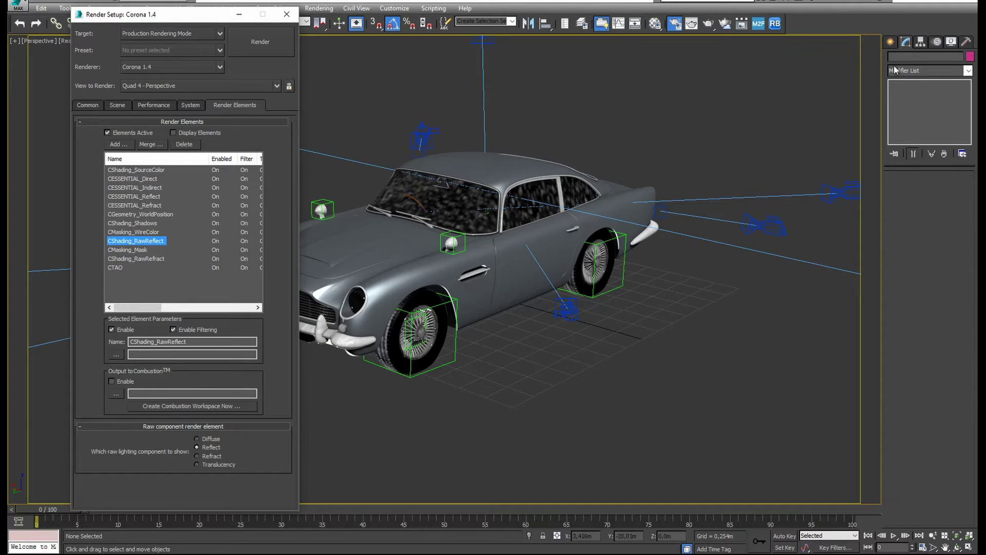
Step: Minimize the 3ds Max windows and switch to the Fusion composition of the DB5
click(968, 2)
click(491, 292)
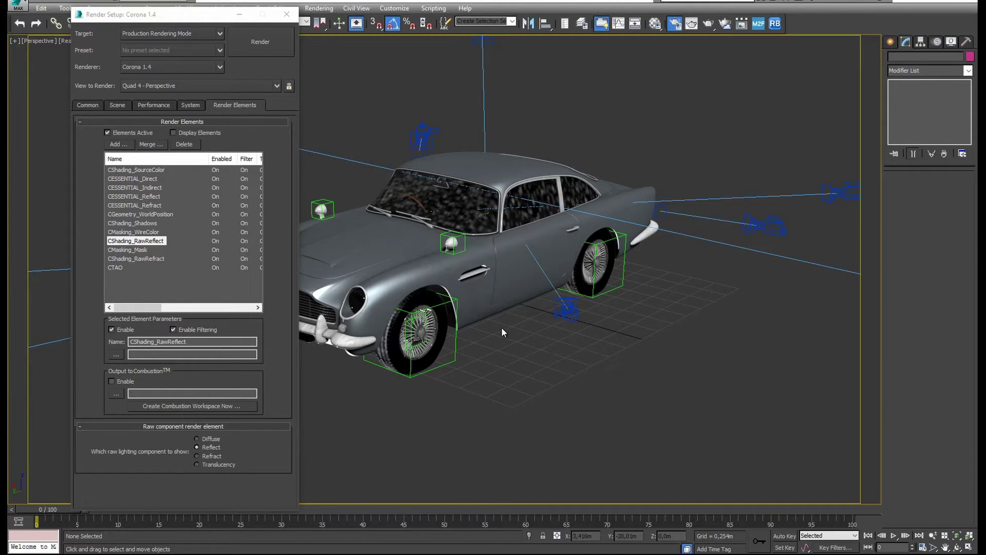
mouse_move(982, 97)
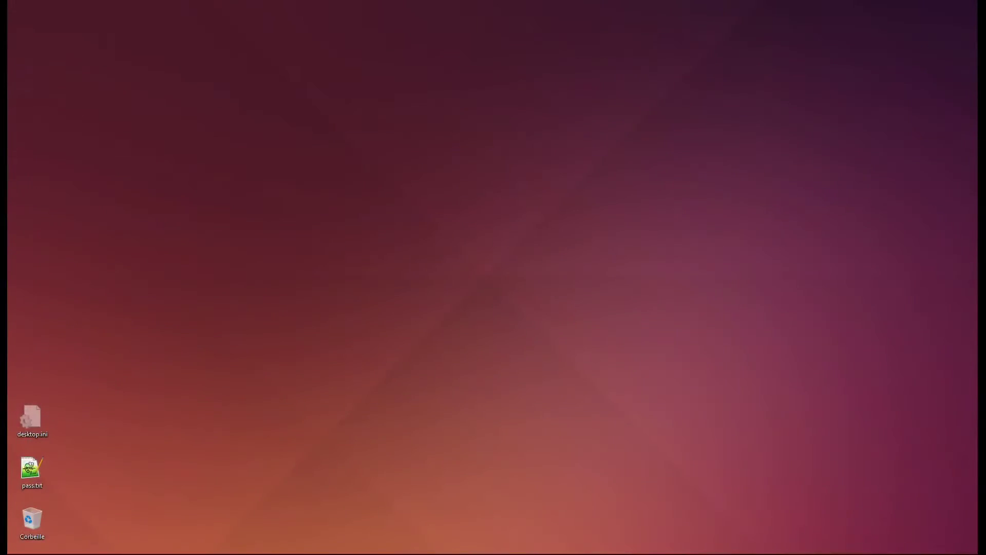
click(920, 98)
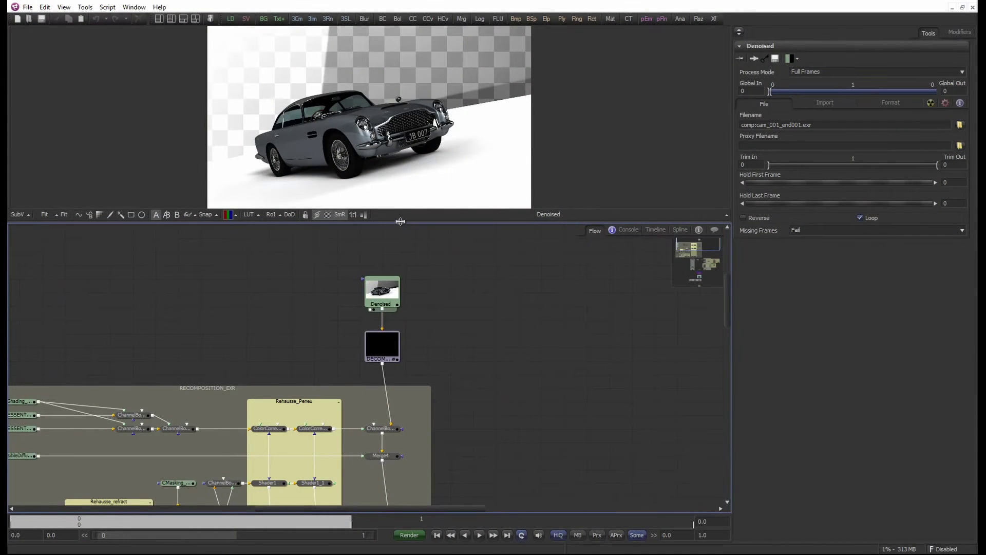
Step: Enlarge the viewer above the node flow to show more of the Denoised render
drag(401, 222, 398, 358)
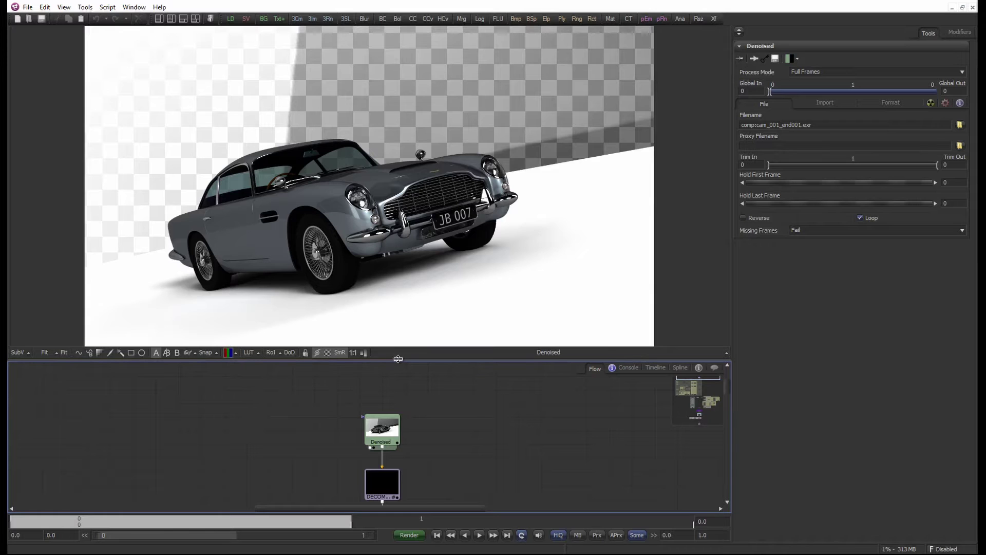
drag(398, 359, 400, 234)
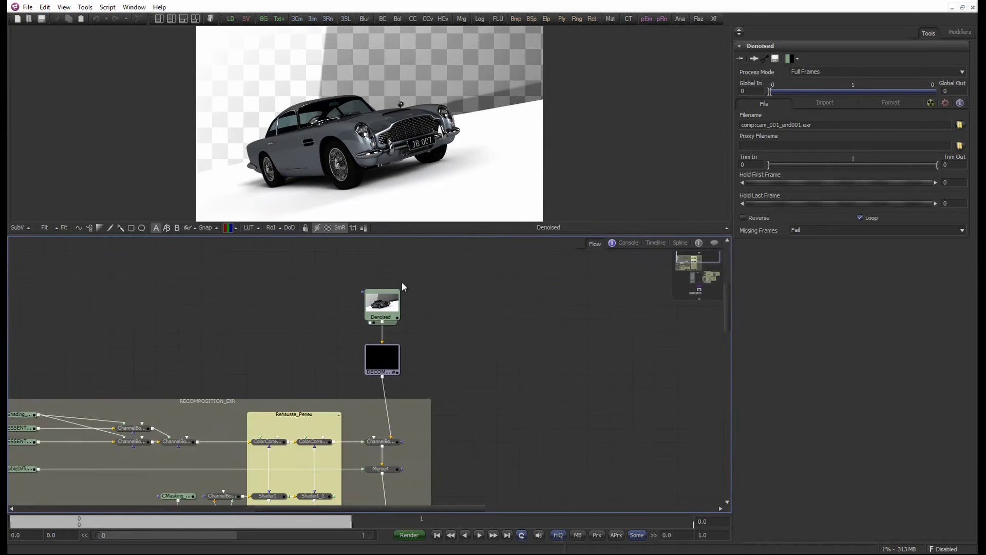
click(388, 318)
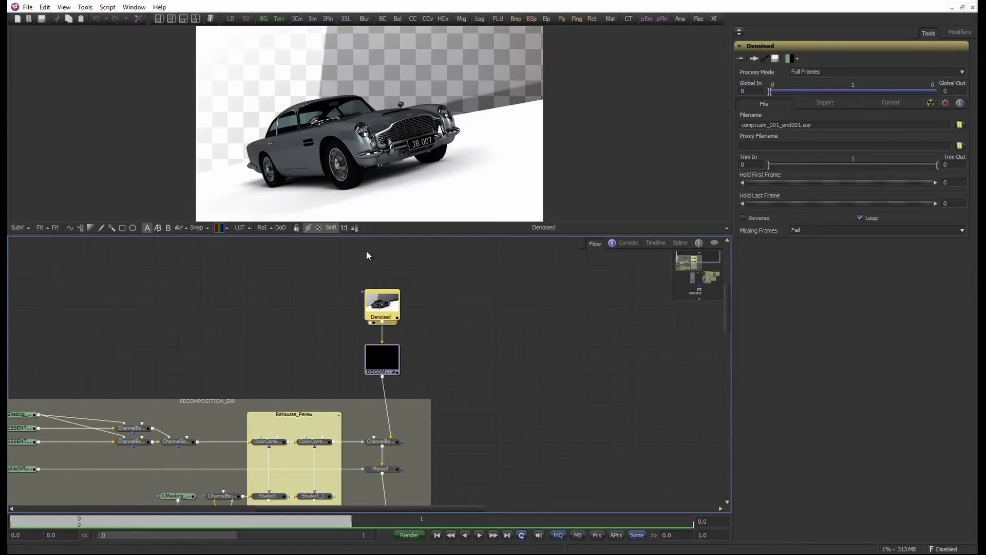
drag(370, 236, 392, 273)
click(393, 264)
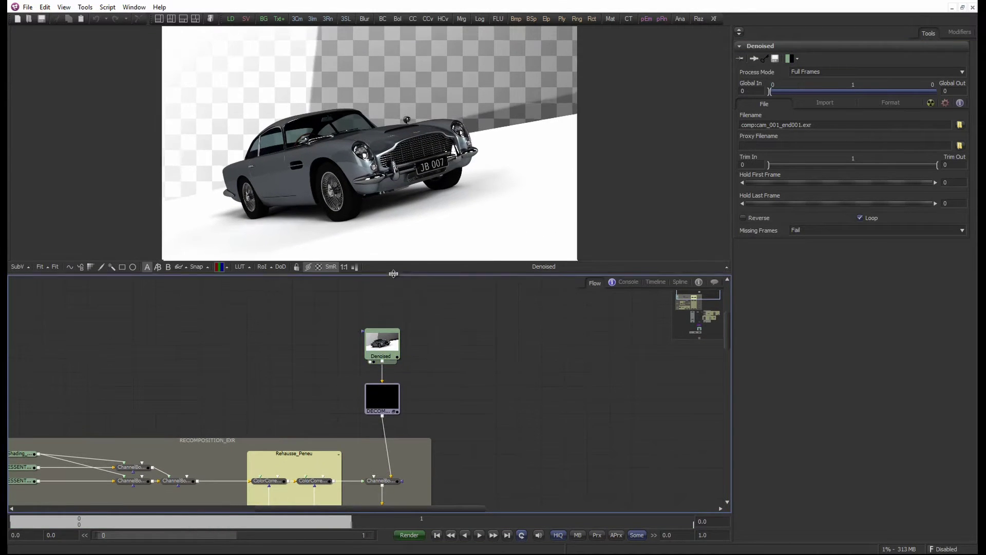
Step: Show the OpenEXR channel assignments of the Denoised loader and look through the channels available for Red
click(383, 344)
click(891, 103)
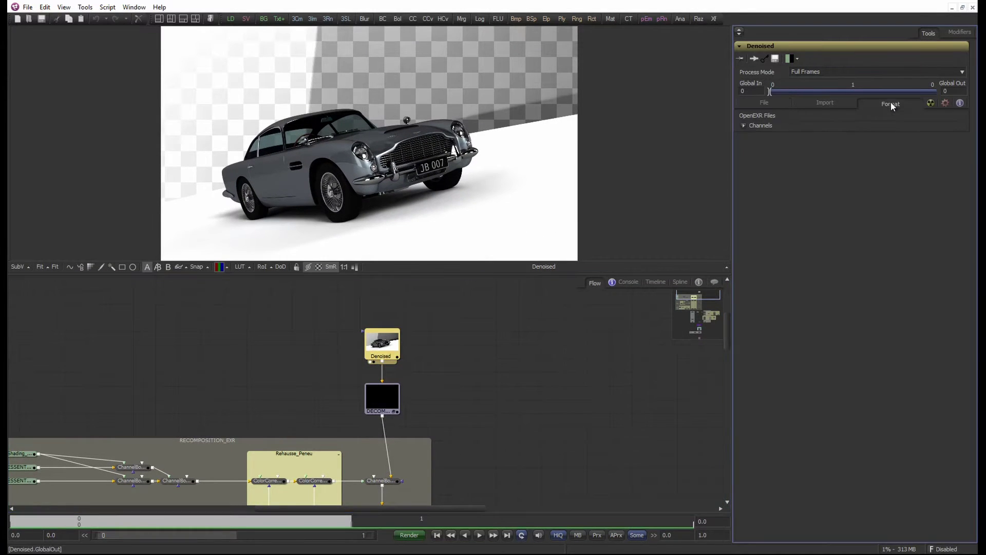
click(743, 125)
click(822, 139)
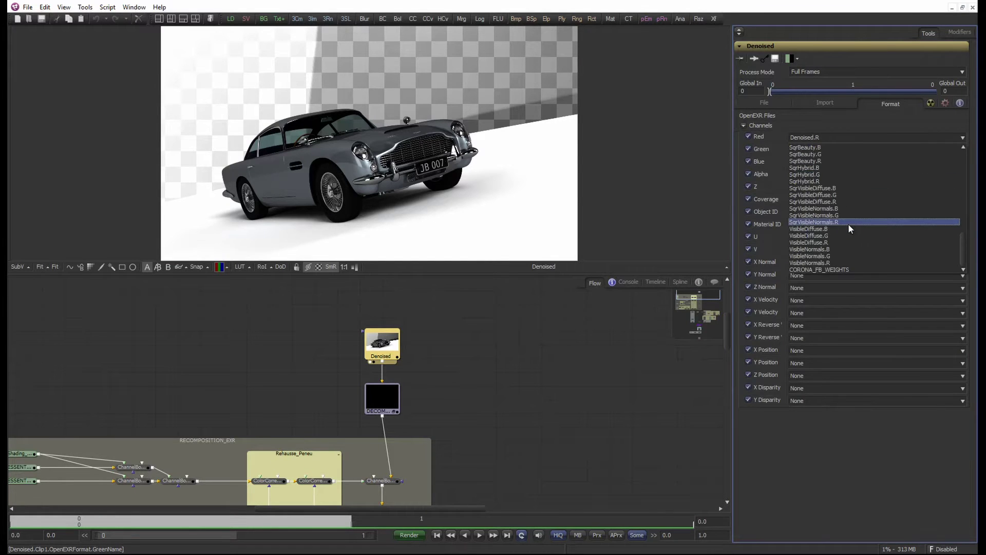
scroll(847, 206, down, 10)
click(458, 379)
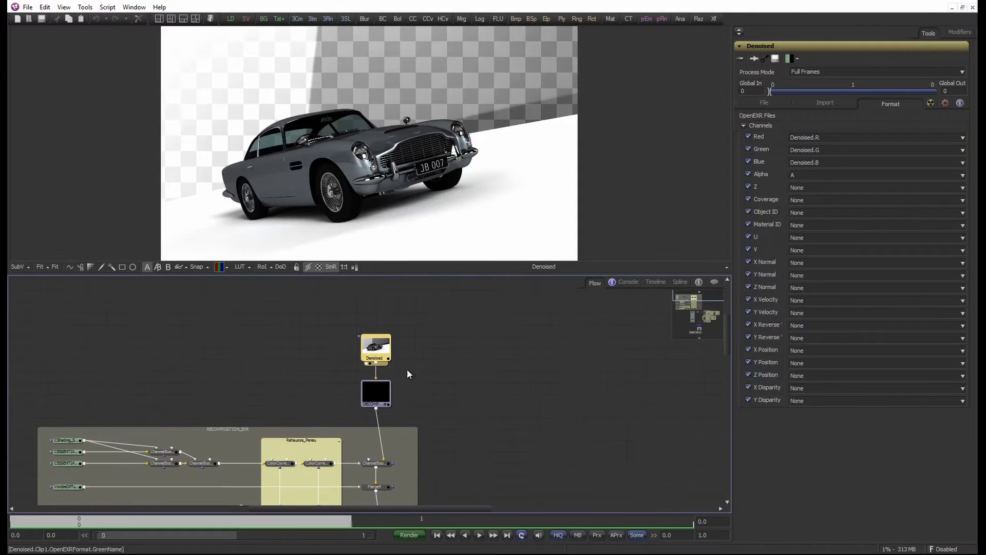
Step: Inspect the source color, direct and indirect loaders in the RECOMPOSITION_EXR group, and display VisibleDiffuse1 in the viewer
scroll(158, 347, down, 2)
drag(91, 360, 113, 384)
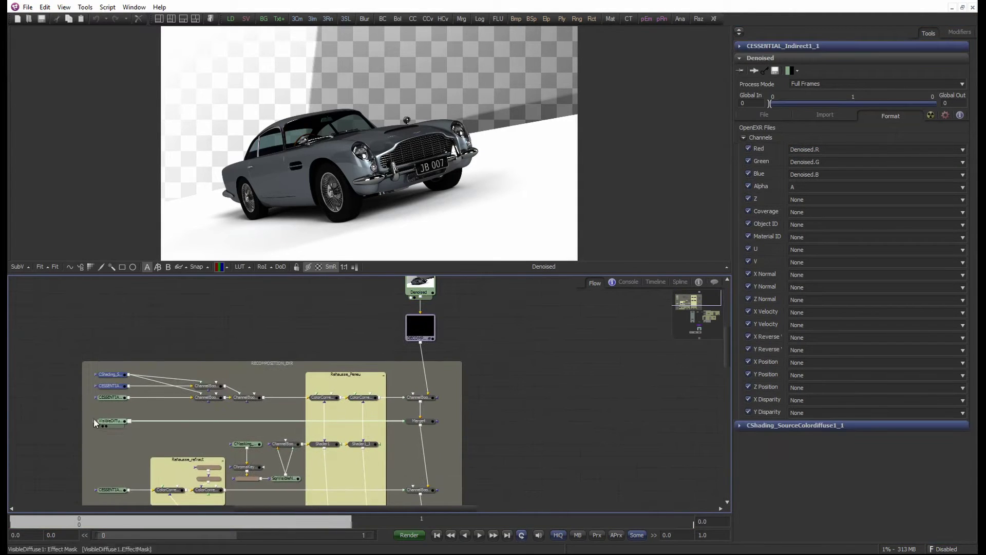
drag(107, 420, 127, 395)
key(ctrl+z)
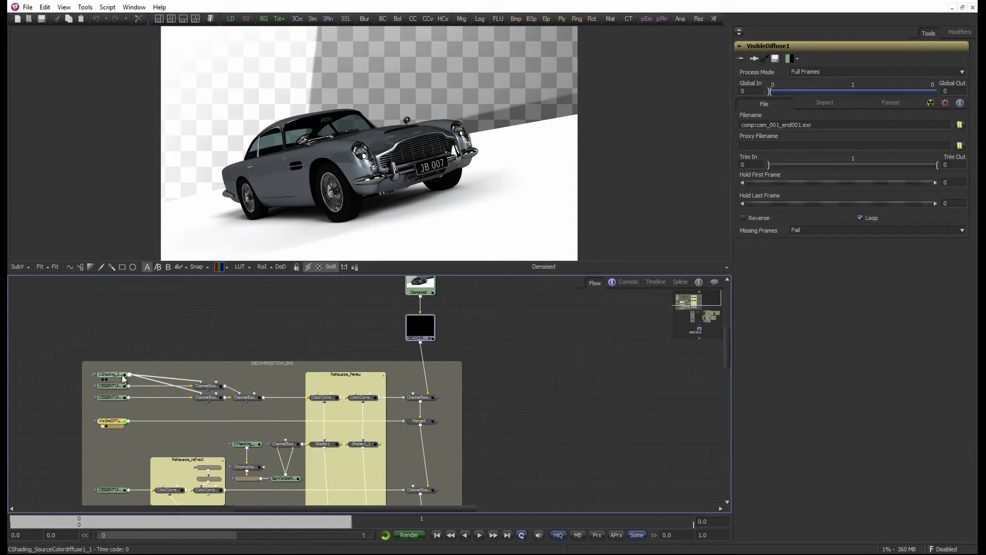
click(105, 397)
scroll(447, 355, up, 1)
click(417, 349)
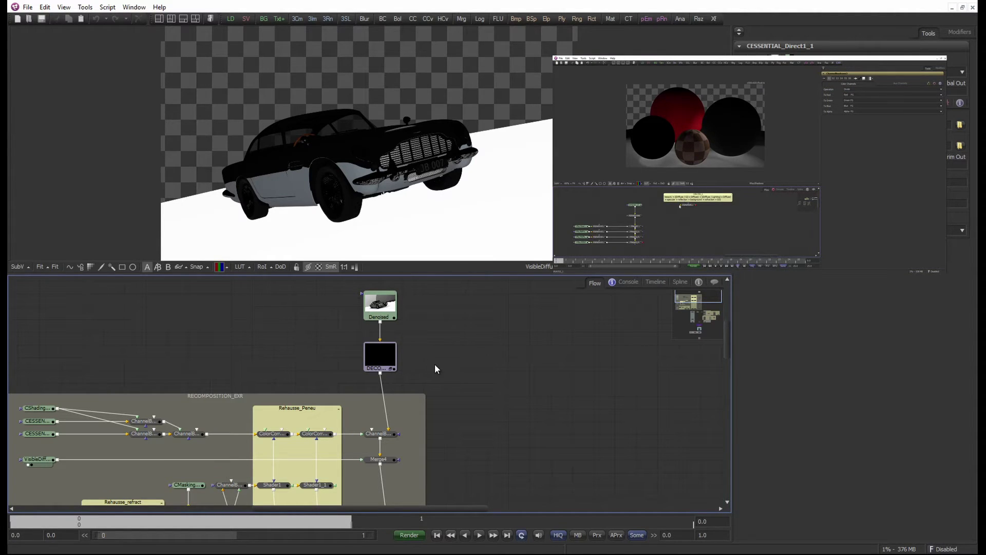
Step: Examine the settings of ColorCorrector1_1 and the ChannelBooleans3_2_1 node that follows it in the RECOMPOSITION_EXR group
drag(430, 365, 424, 351)
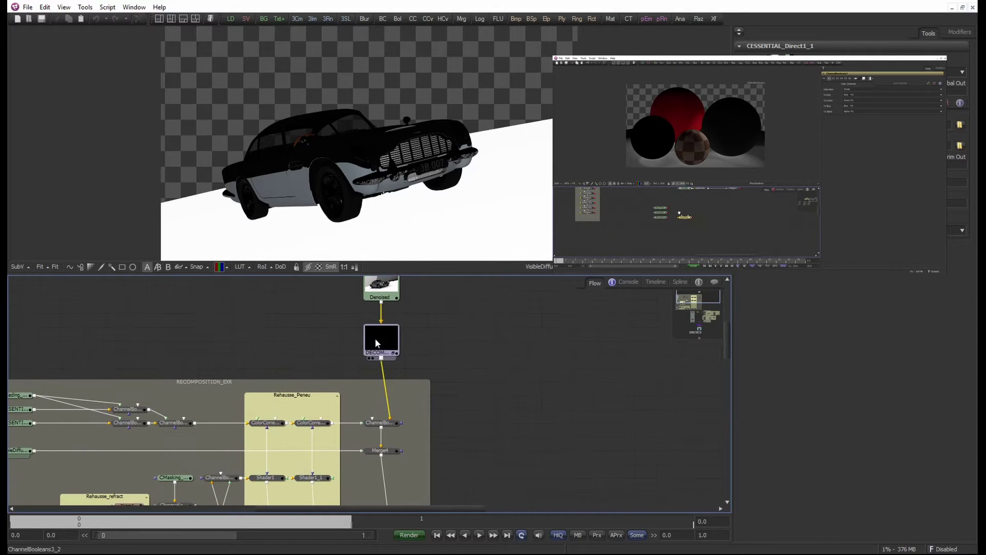
scroll(485, 360, up, 1)
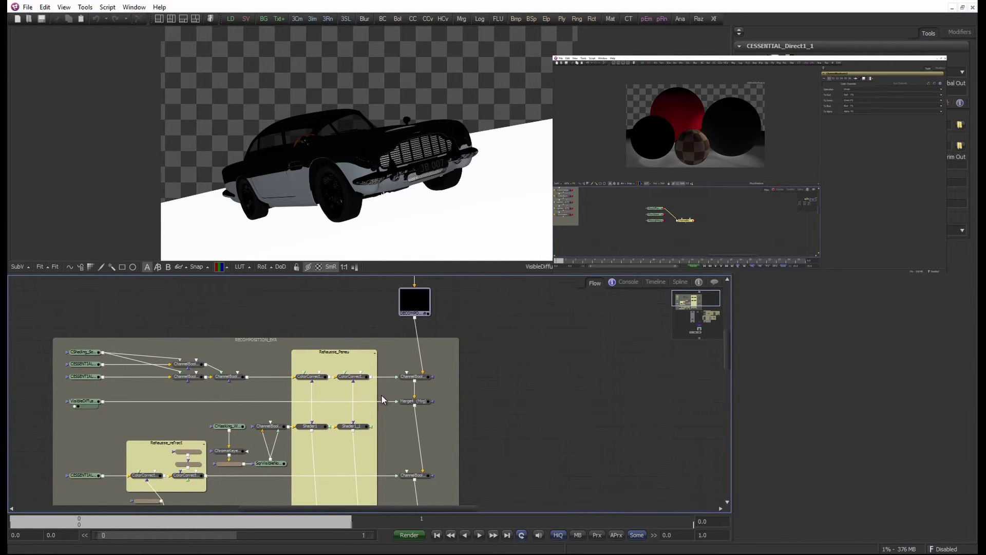
click(358, 379)
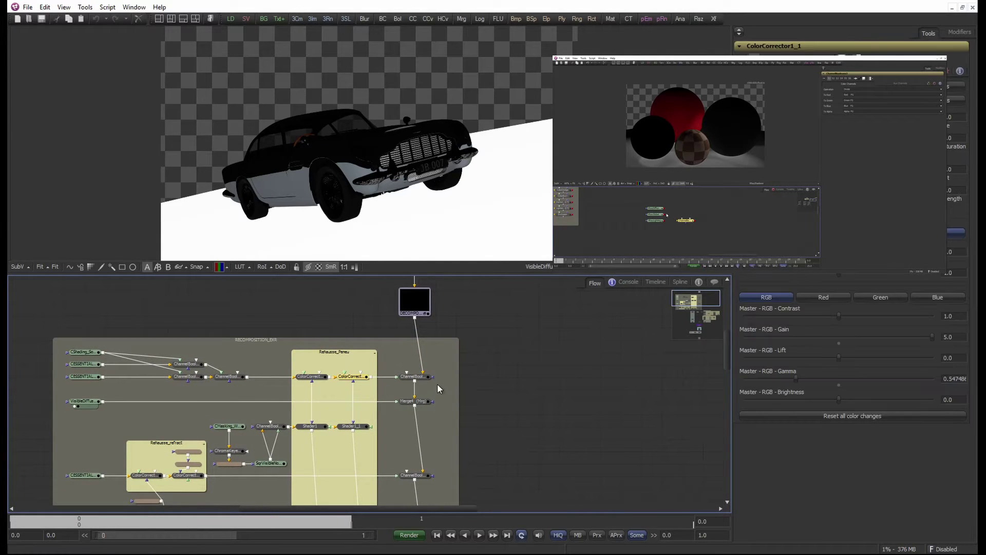
click(414, 377)
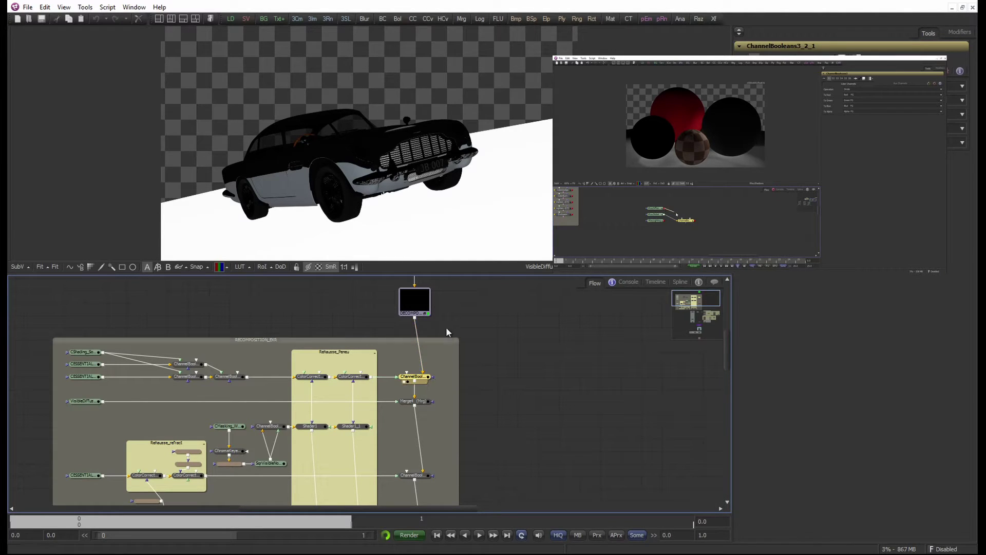
Step: Enlarge the viewer and display the output of ChannelBooleans3_2_1 in it
drag(450, 273, 461, 307)
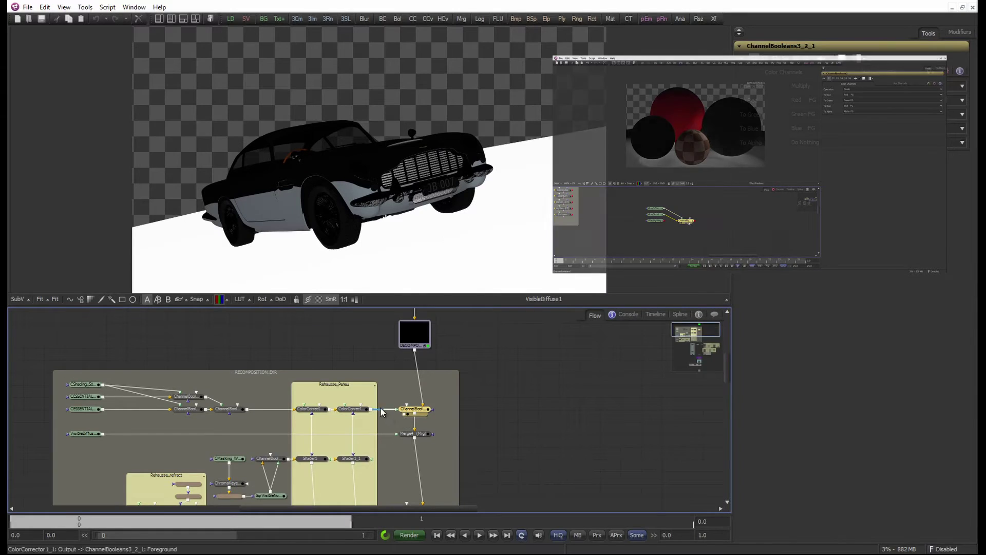
scroll(407, 422, up, 2)
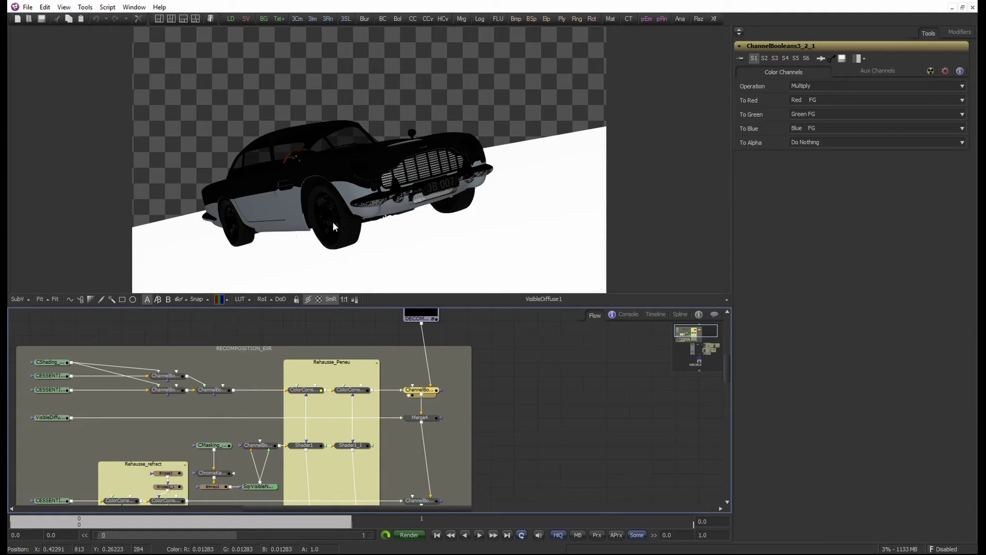
key(1)
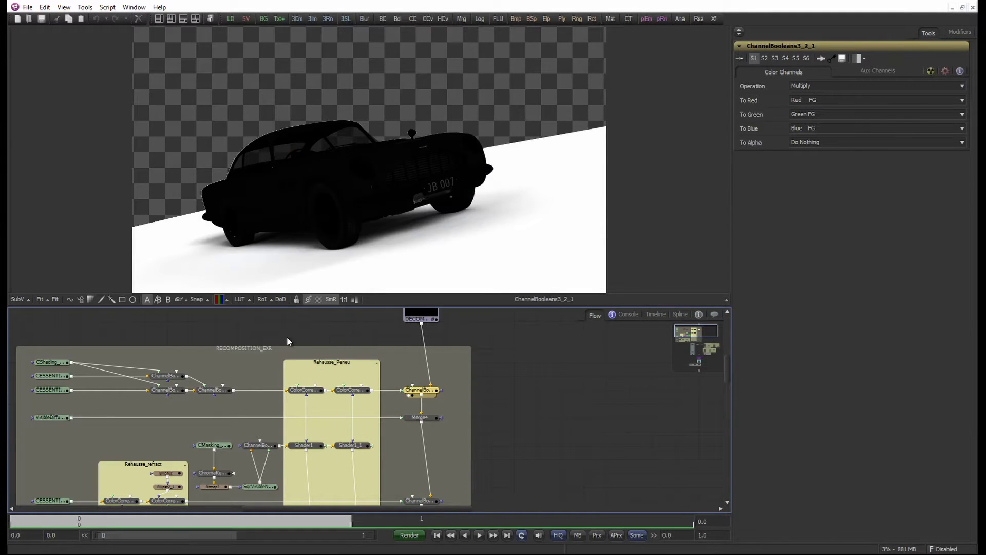
scroll(339, 202, up, 1)
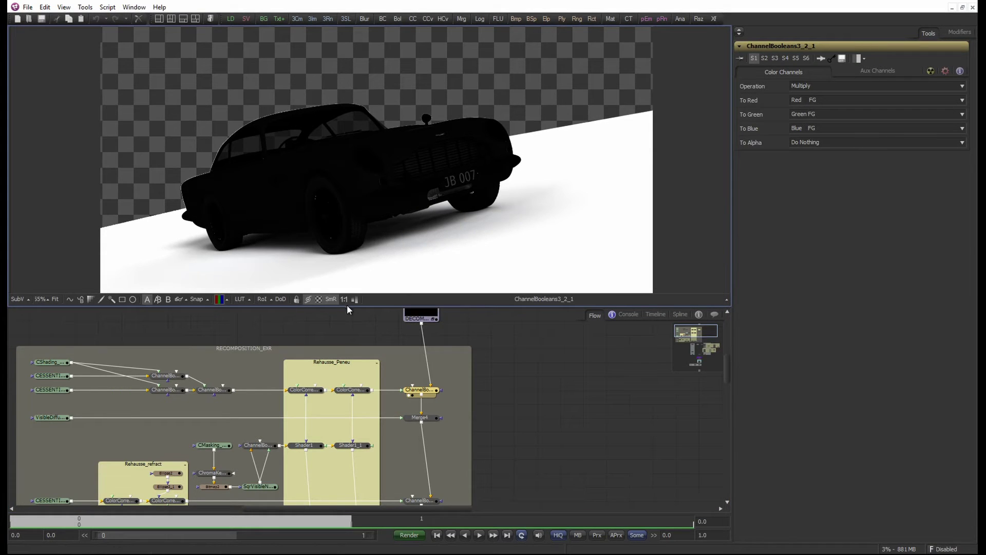
drag(346, 306, 347, 338)
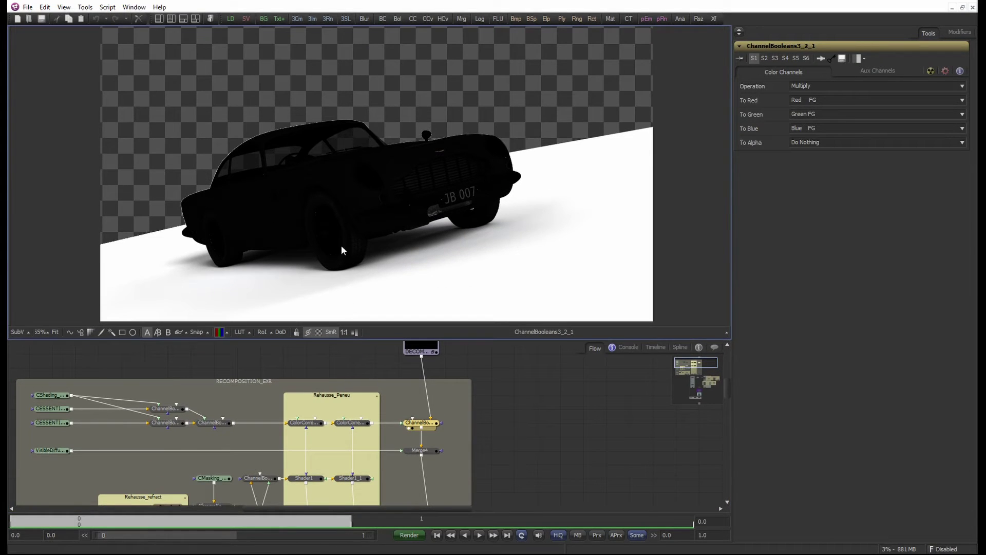
Step: Turn on the viewer's Gamut View LUT and examine the car's dark areas up close
click(248, 332)
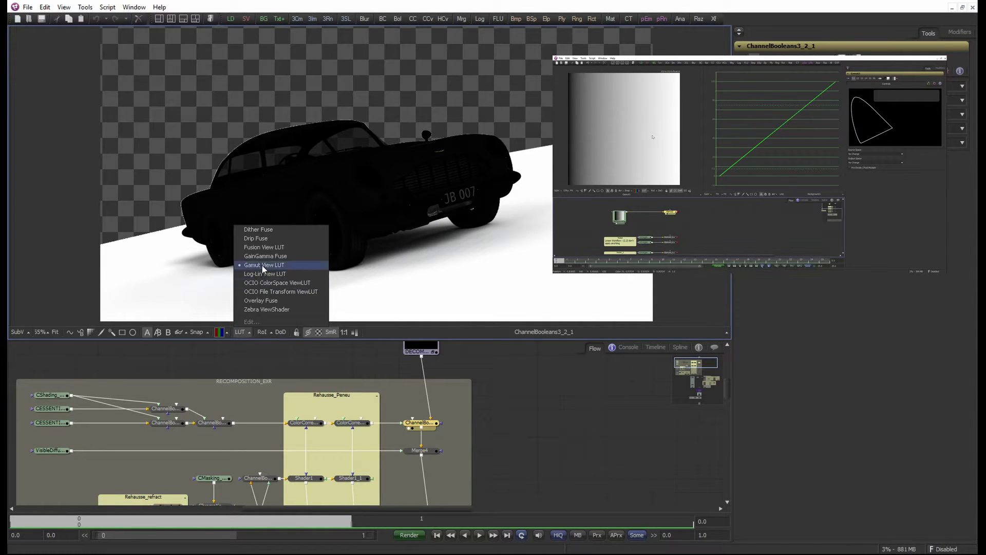
click(241, 332)
click(241, 332)
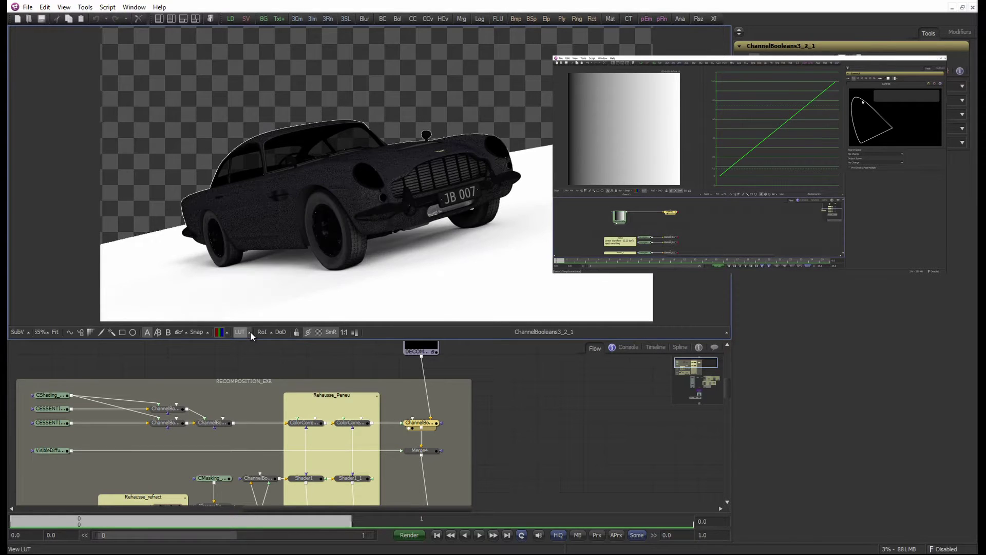
scroll(346, 223, up, 3)
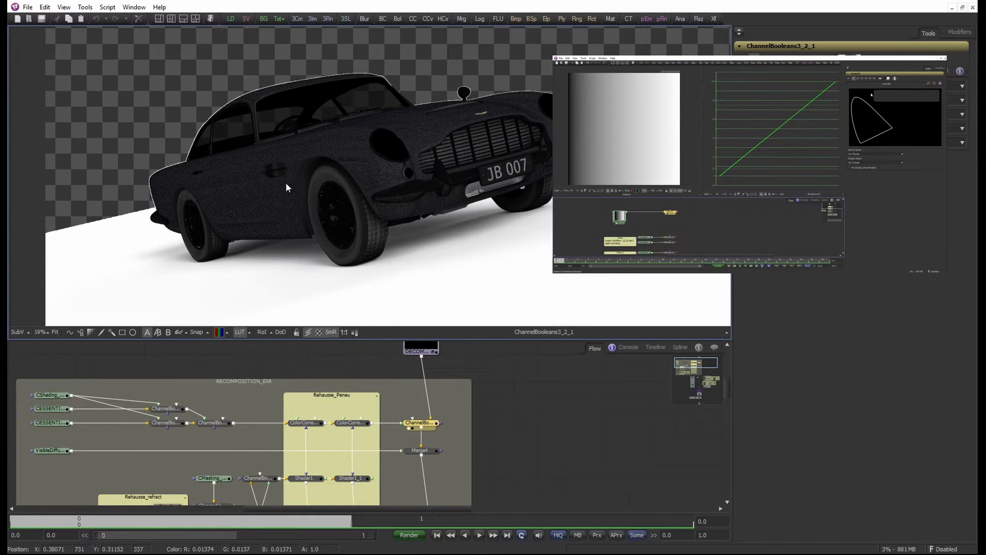
Step: Resize the viewer and review the settings of the two color correctors in the Rehausse_Peneu group
drag(303, 340, 313, 297)
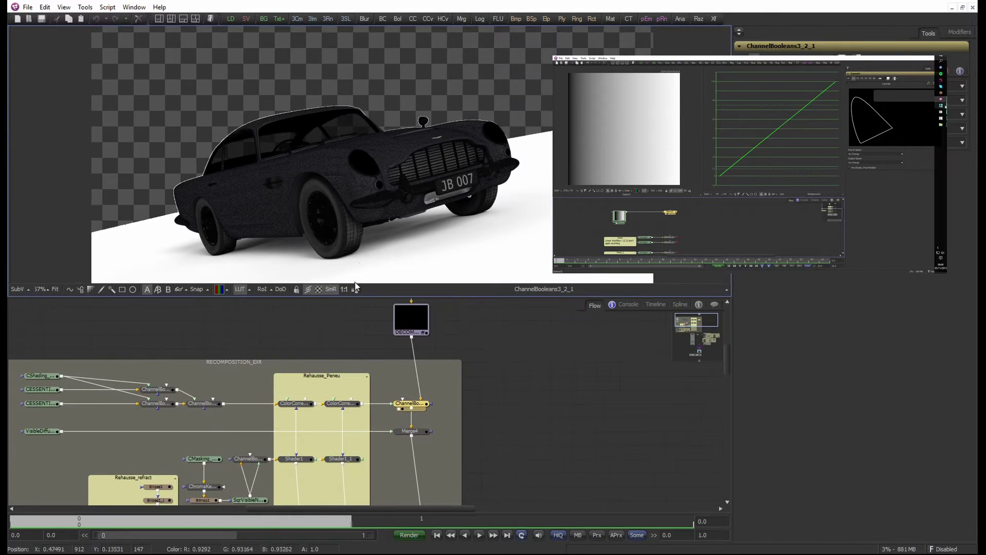
drag(353, 296, 355, 337)
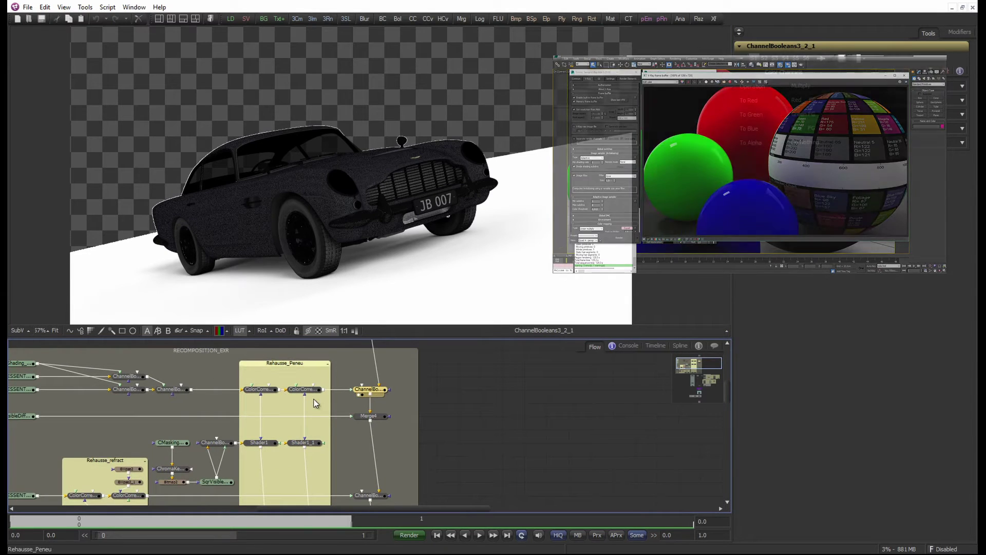
click(306, 391)
click(265, 390)
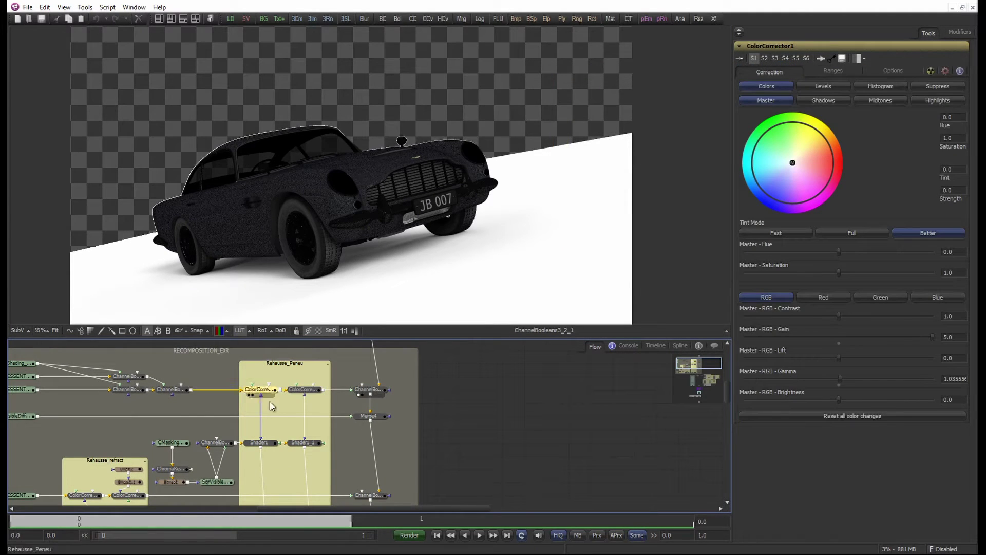
Step: Display the CMasking_WireColor1 pass in the viewer and examine the wheel's mask colors
drag(273, 446, 304, 396)
click(210, 395)
drag(218, 400, 229, 224)
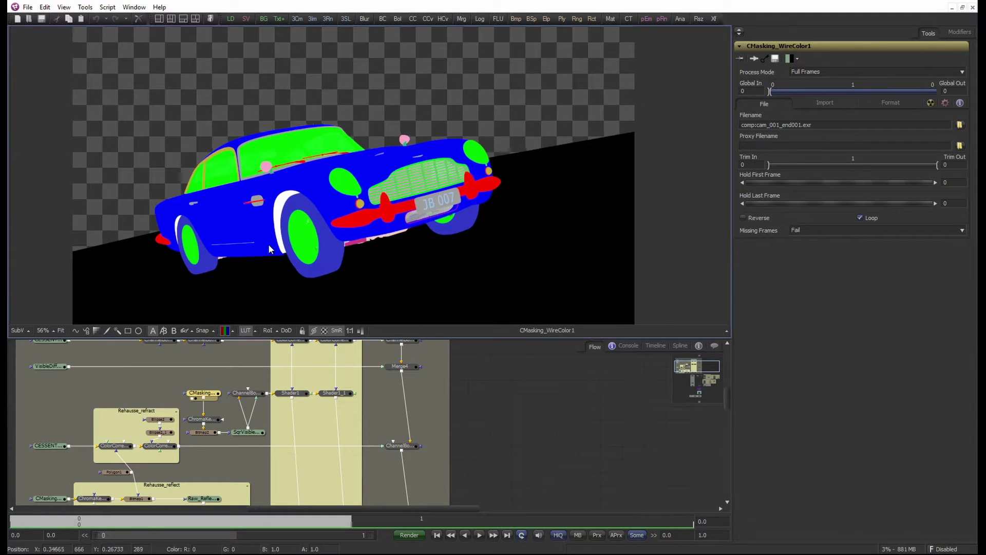
scroll(279, 242, up, 1)
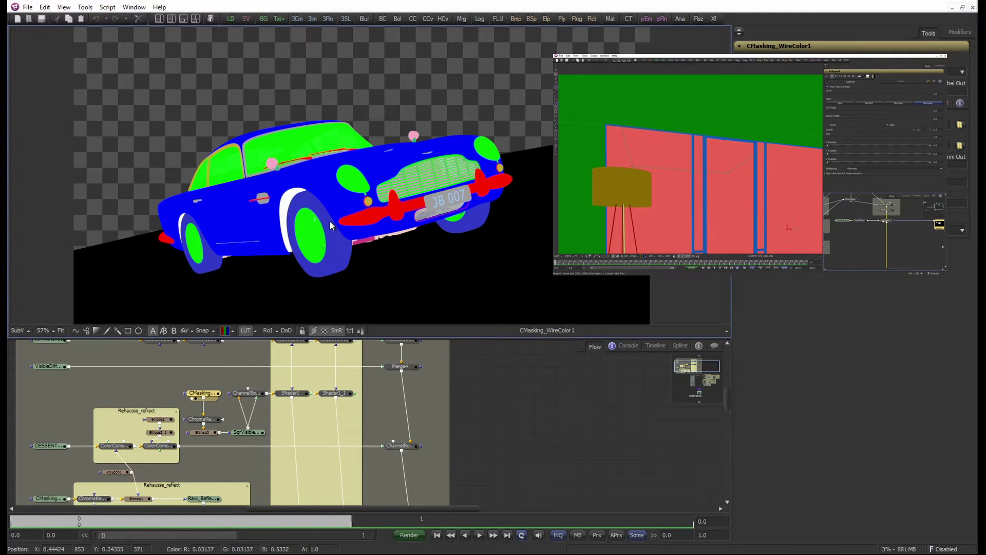
Step: Inspect the ChromaKeyer1 node fed by the wire color pass and the SqrVisibleNormals1 loader beside it
click(217, 422)
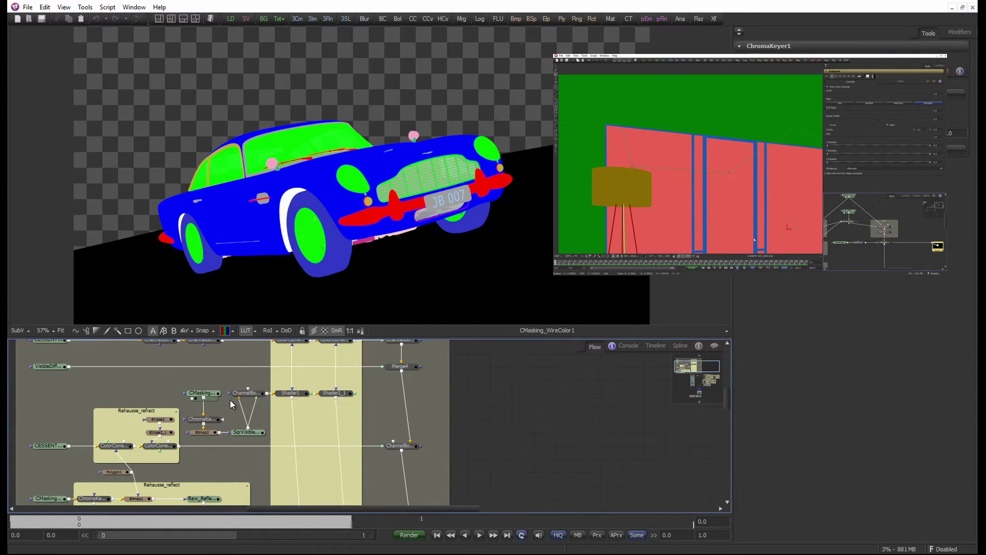
scroll(229, 385, down, 2)
click(251, 404)
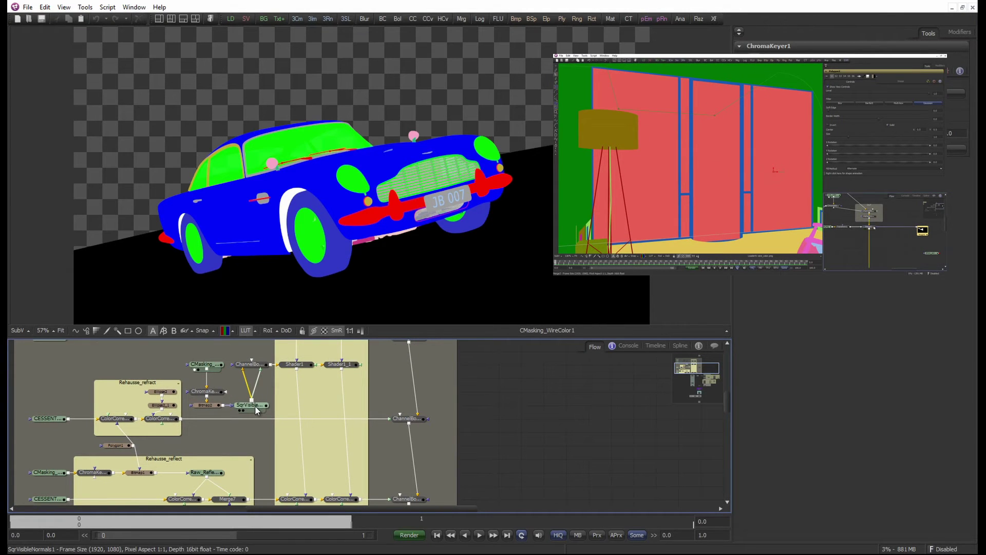
Step: Display the SqrVisibleNormals1 pass, open Shader1's settings and display its shading of the tyres in the viewer
key(1)
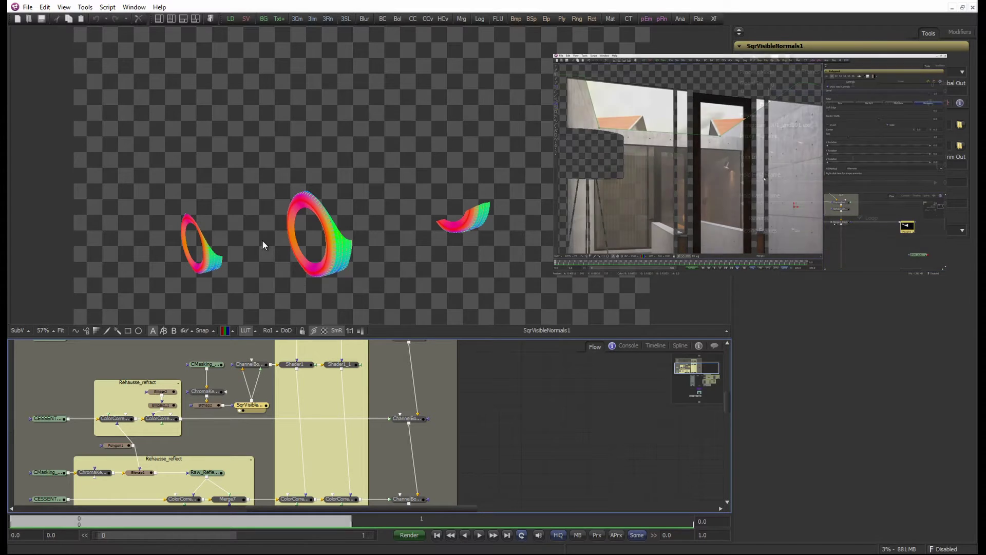
scroll(285, 366, up, 1)
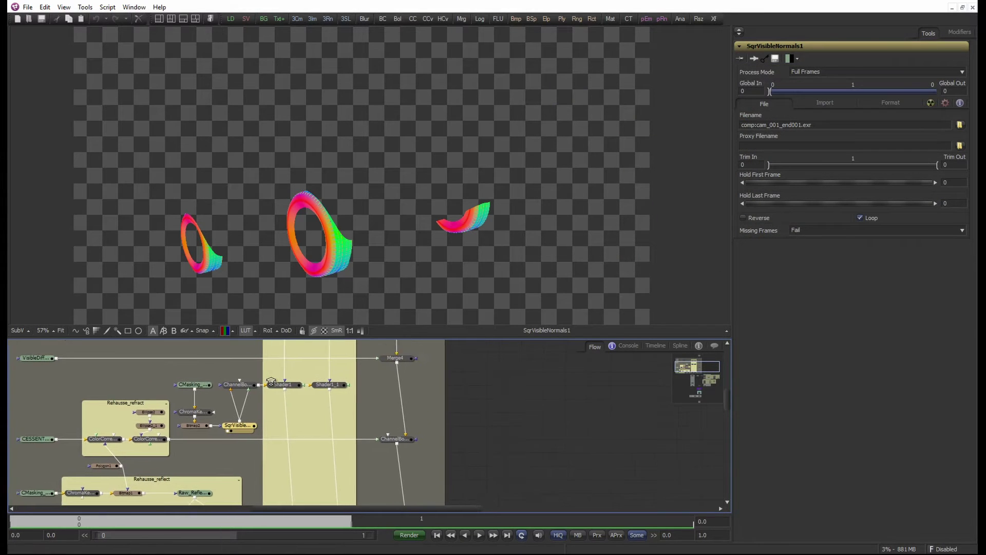
click(297, 389)
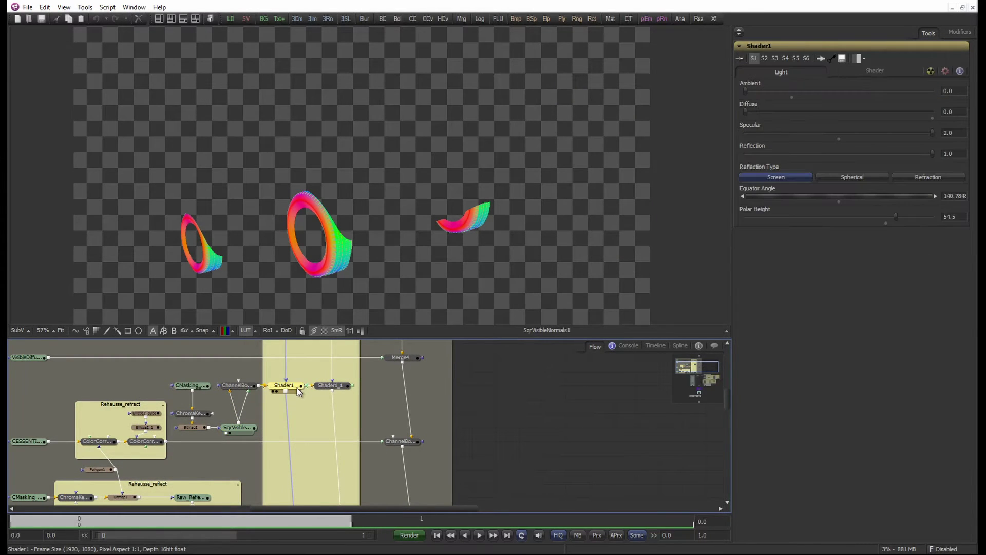
drag(297, 387, 313, 246)
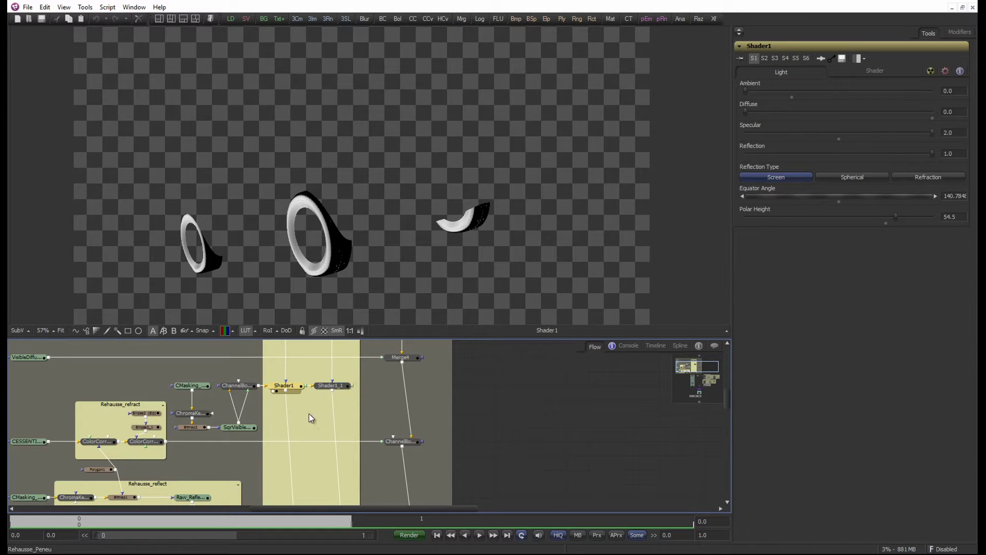
drag(309, 414, 314, 413)
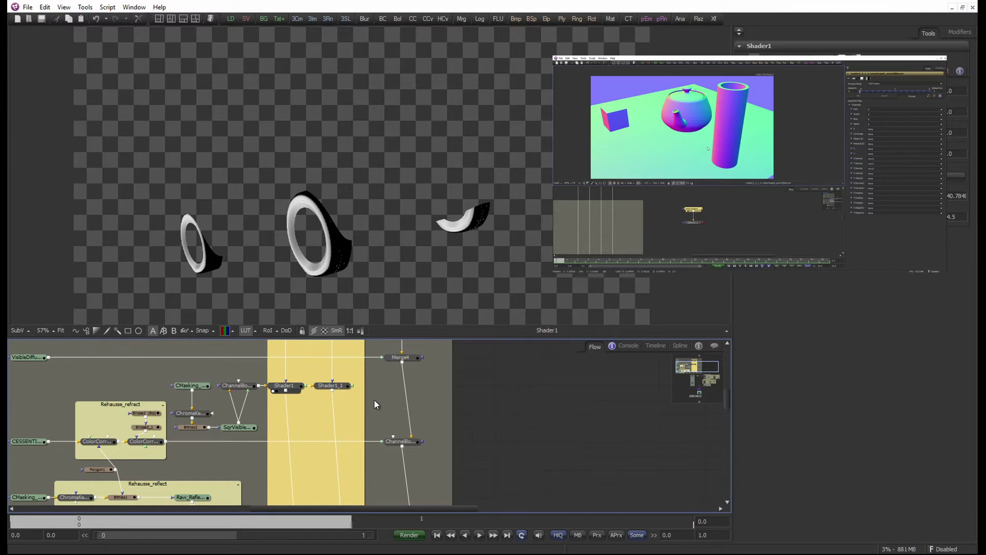
Step: Compare the light settings of Shader1 and Shader1_1, and display Shader1_1's output in the viewer
click(333, 385)
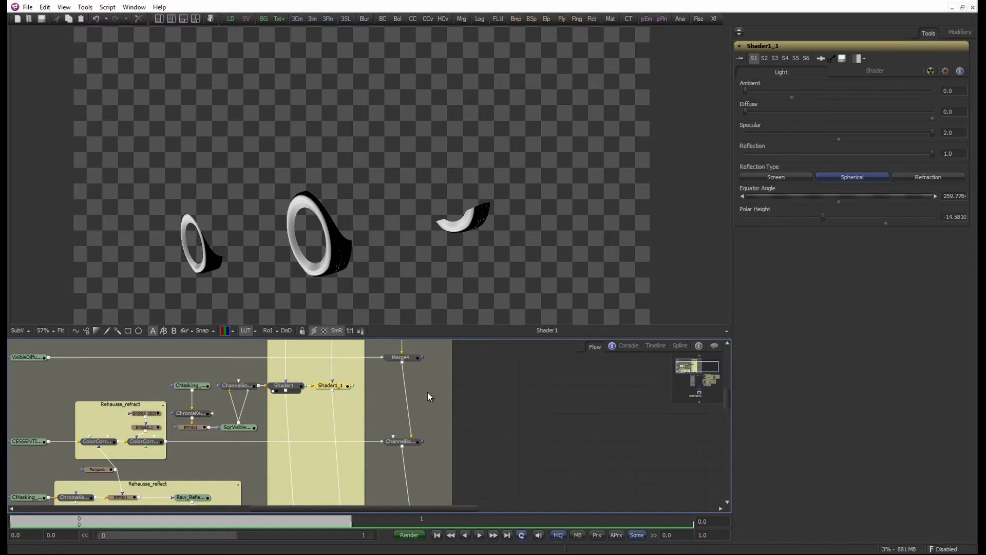
click(380, 393)
click(299, 388)
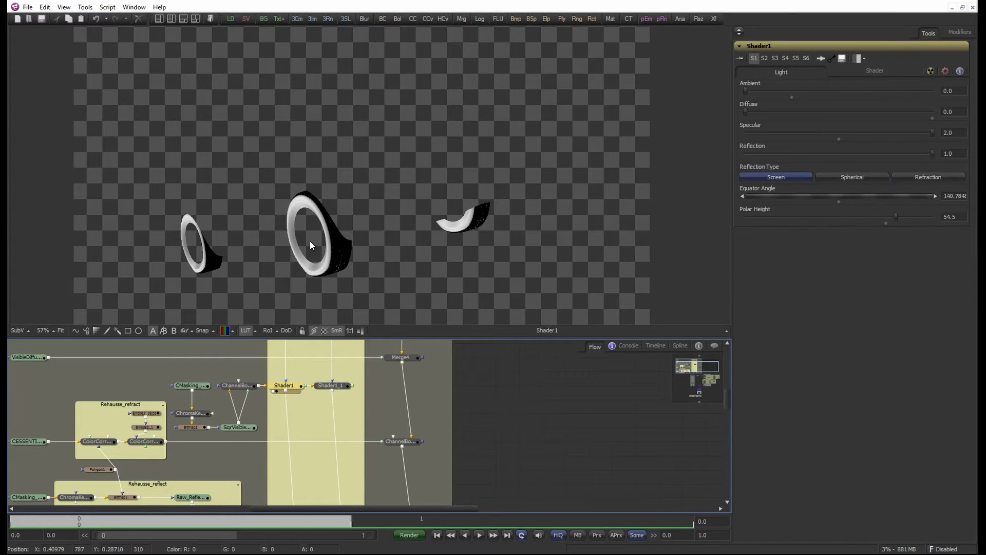
click(342, 387)
click(294, 389)
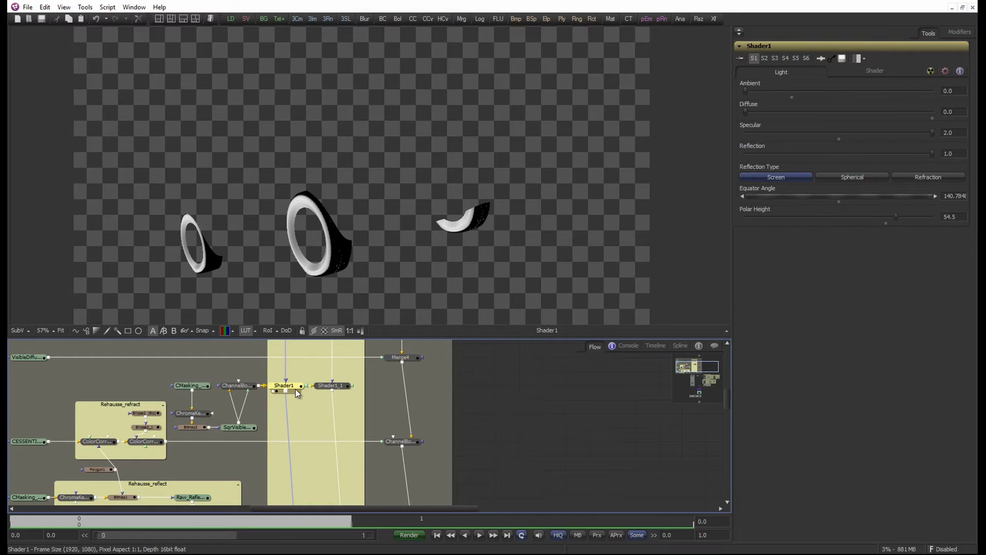
drag(333, 386, 343, 260)
scroll(351, 246, up, 1)
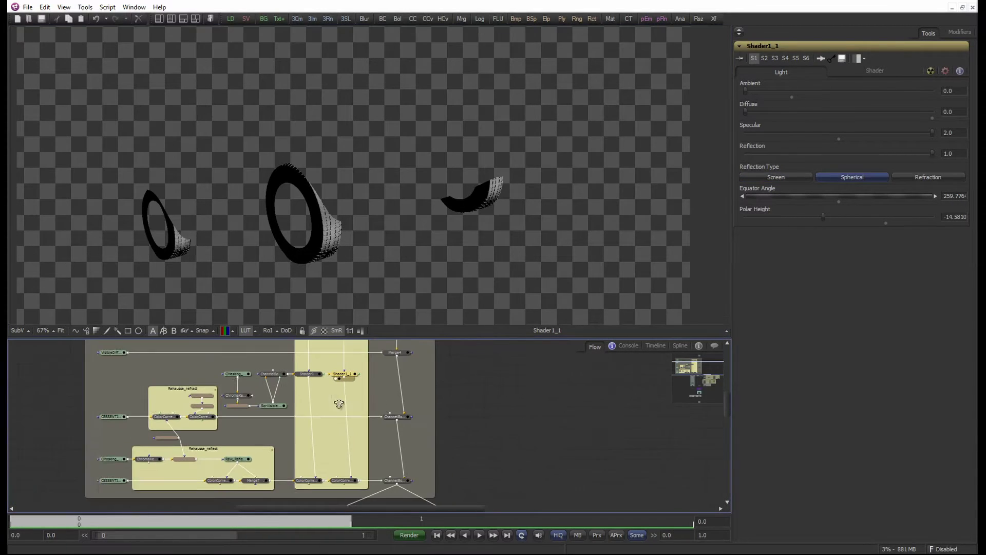
Step: Display ColorCorrector3_1 of the Rehausse_refract group and the ChannelBooleans8_1_1 composite, and open the latter's settings
scroll(369, 371, down, 2)
scroll(270, 381, up, 3)
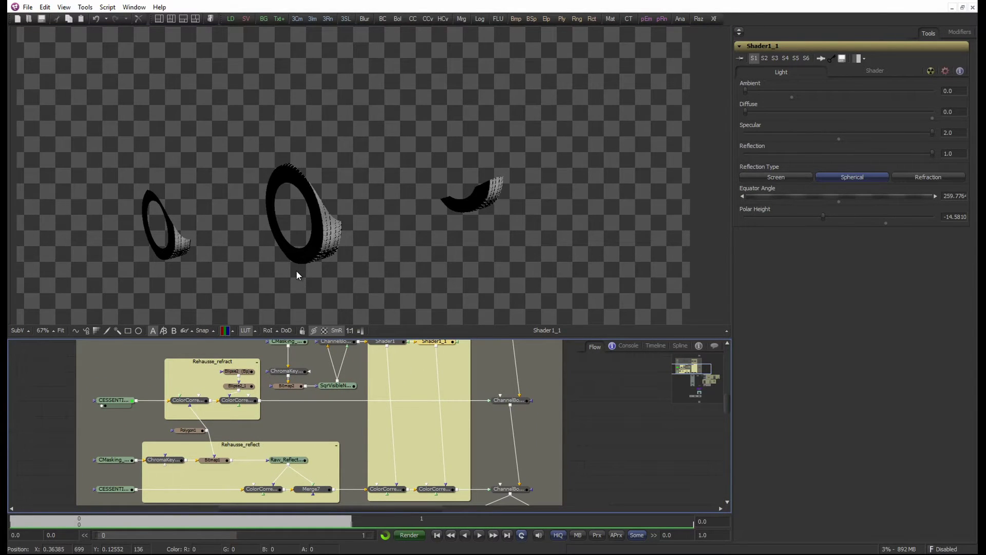
key(comma)
drag(248, 400, 303, 168)
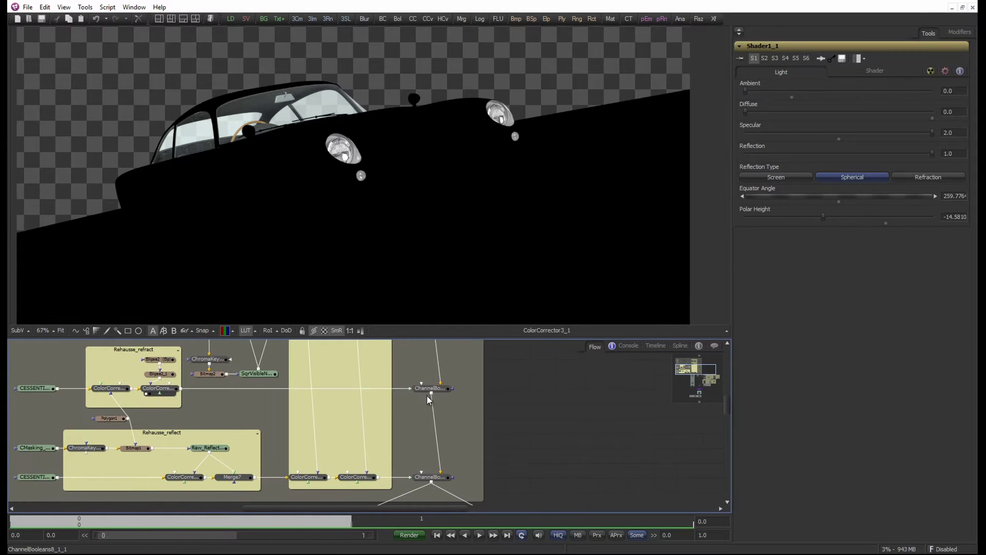
click(442, 385)
key(1)
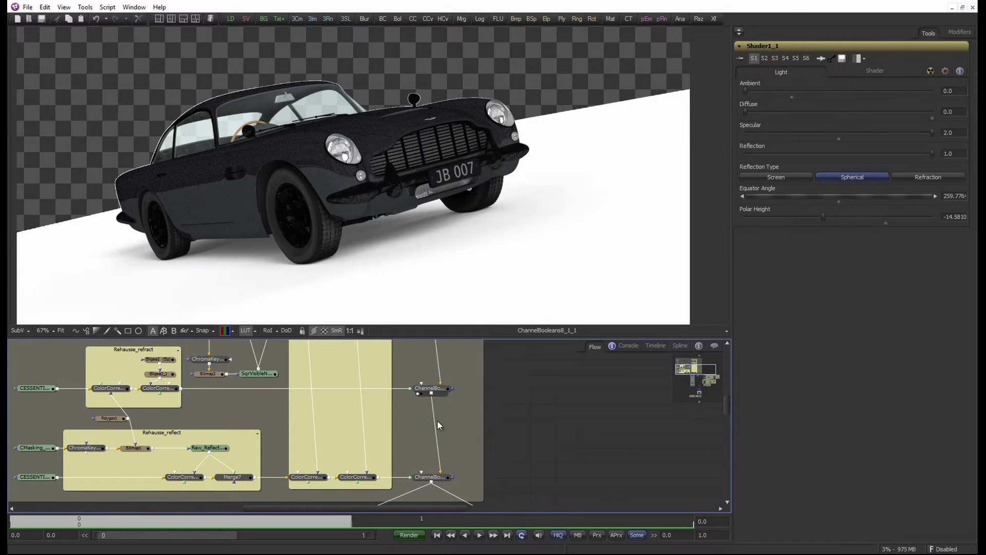
click(437, 389)
Step: Examine the window reflection mask through CMasking_WireColor1_1, Polygon1, Bitmap1 and Raw_Reflect_1 in the viewer
scroll(396, 464, down, 2)
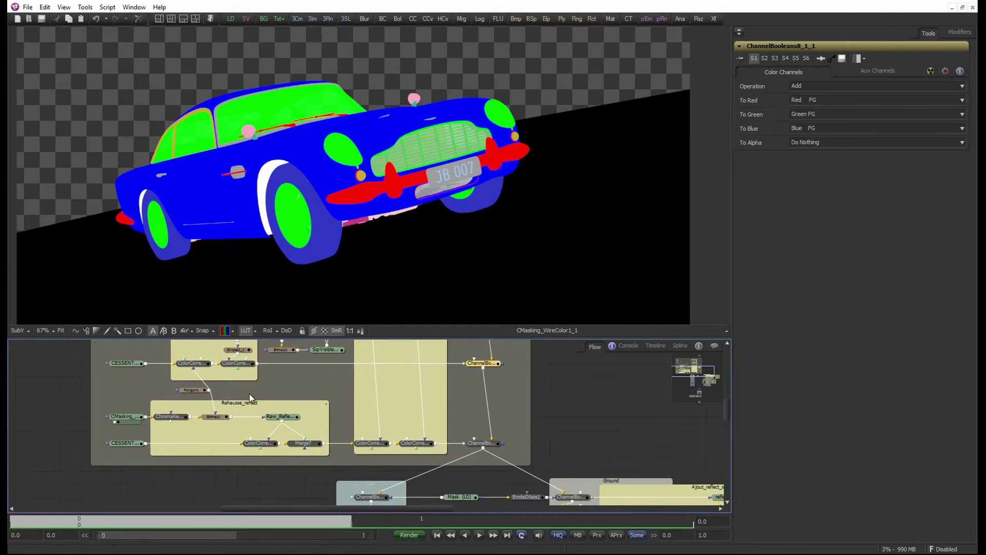
click(191, 390)
key(1)
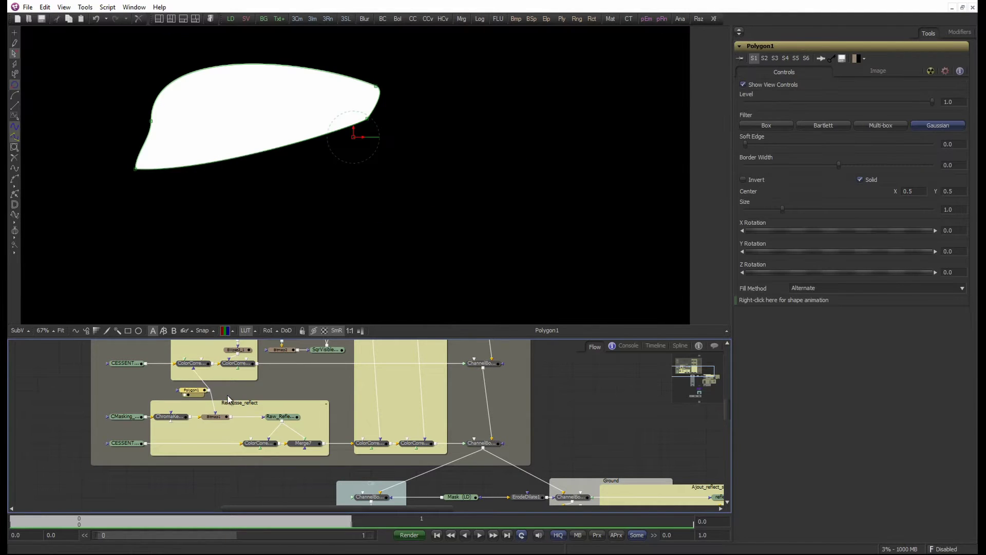
click(215, 417)
key(1)
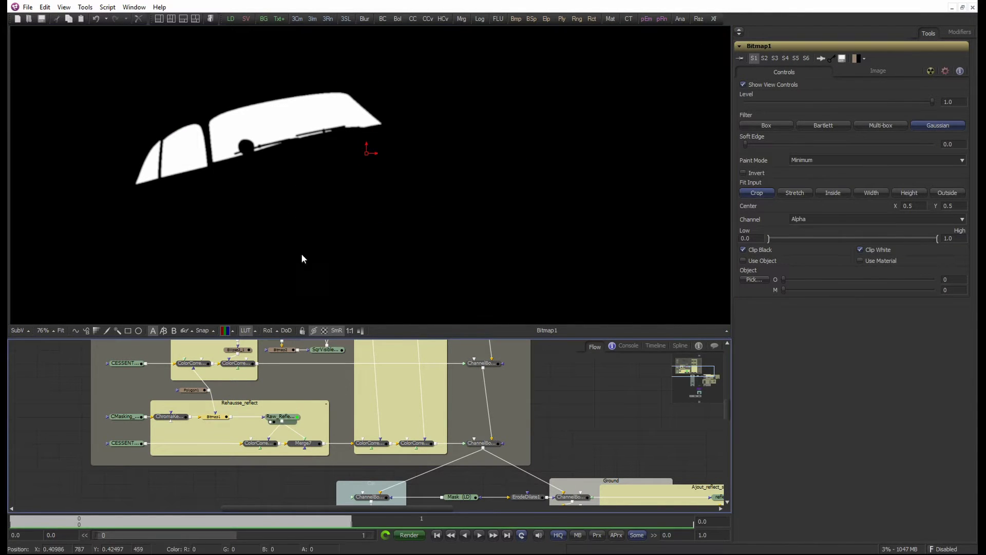
key(1)
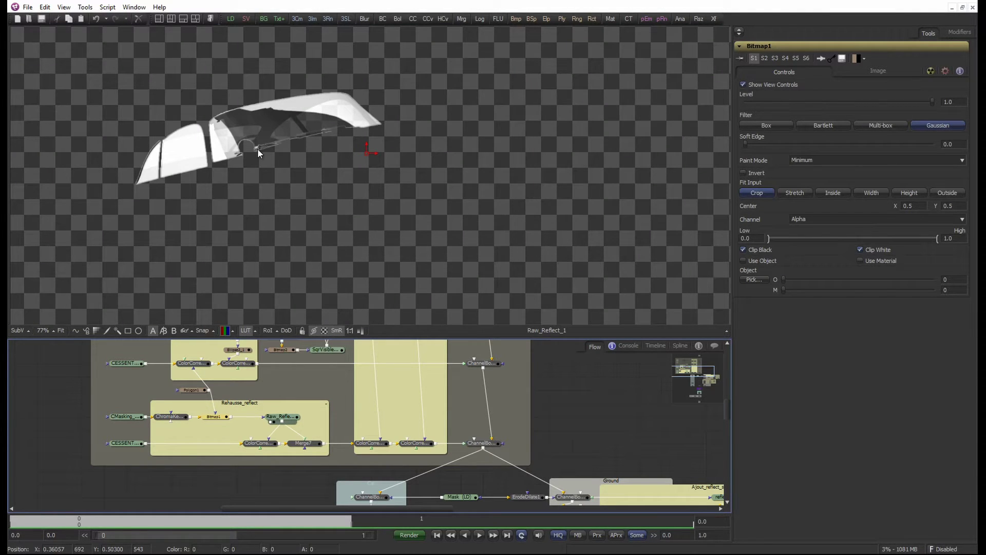
scroll(252, 152, up, 1)
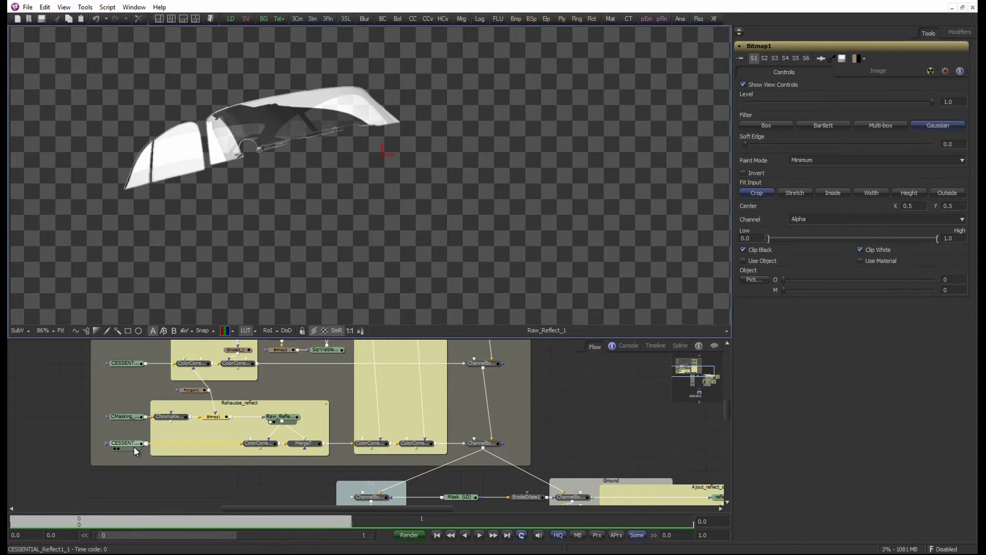
Step: Display the CESSENTIAL_Reflect1_1 pass up close and compare it with the output of Merge7
drag(134, 446, 239, 193)
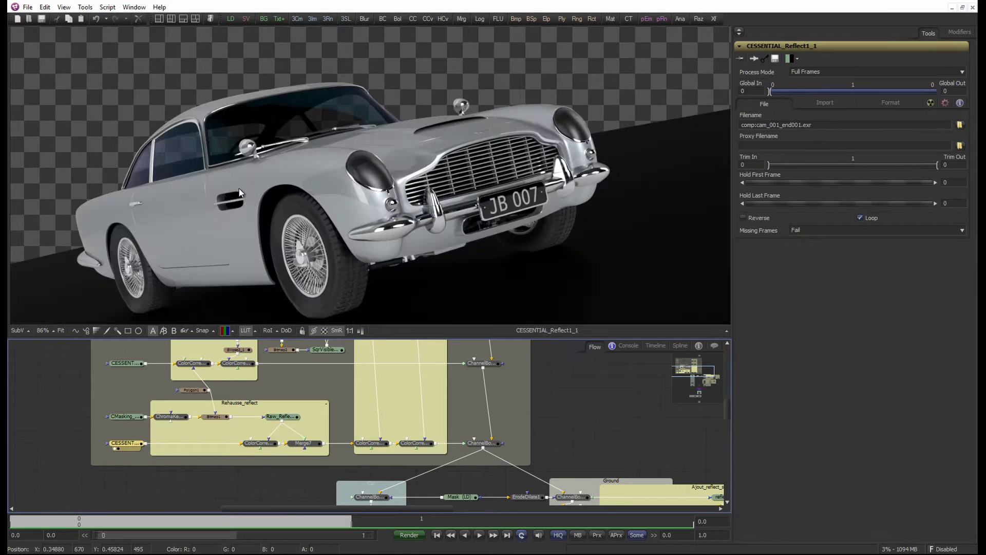
scroll(255, 168, up, 1)
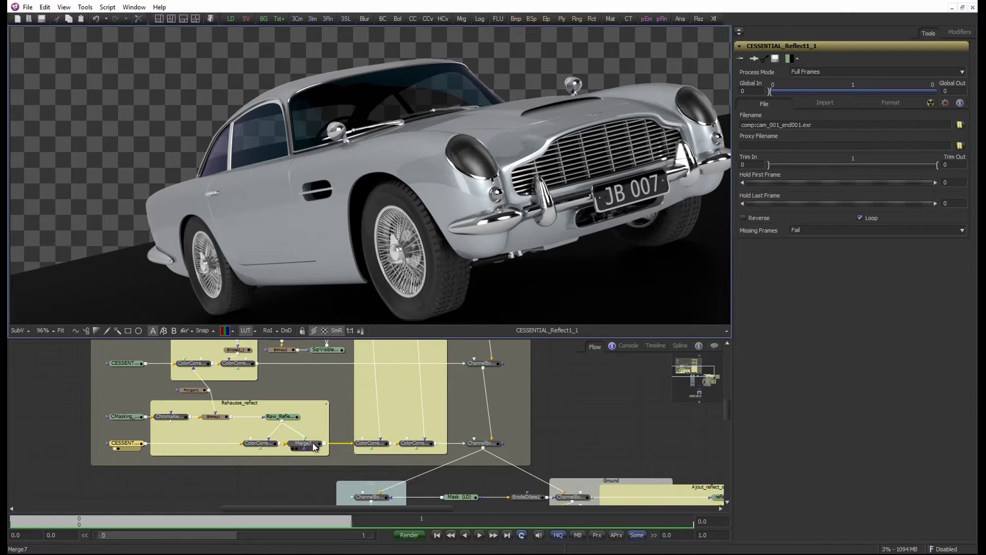
key(1)
Step: Display the two tyre color correctors on the reflection pass and the ChannelBooleans8_1_1_1 composite of the whole car
drag(486, 450, 420, 439)
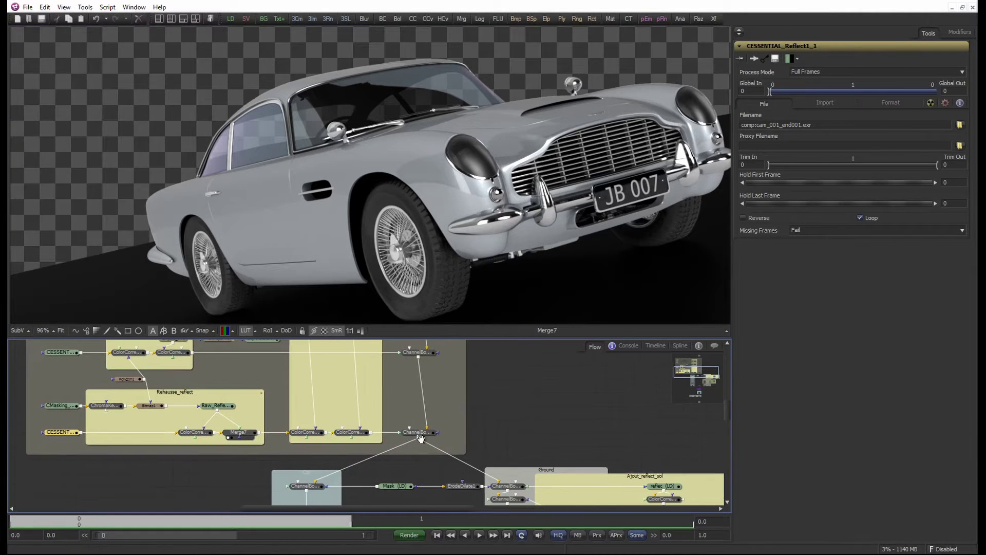
click(307, 432)
key(1)
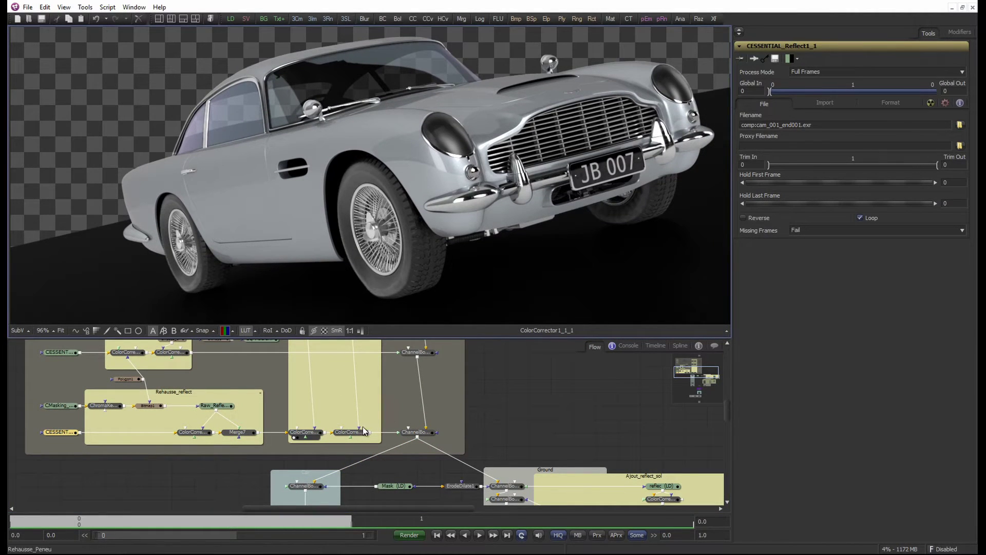
click(355, 432)
key(1)
drag(420, 385, 397, 383)
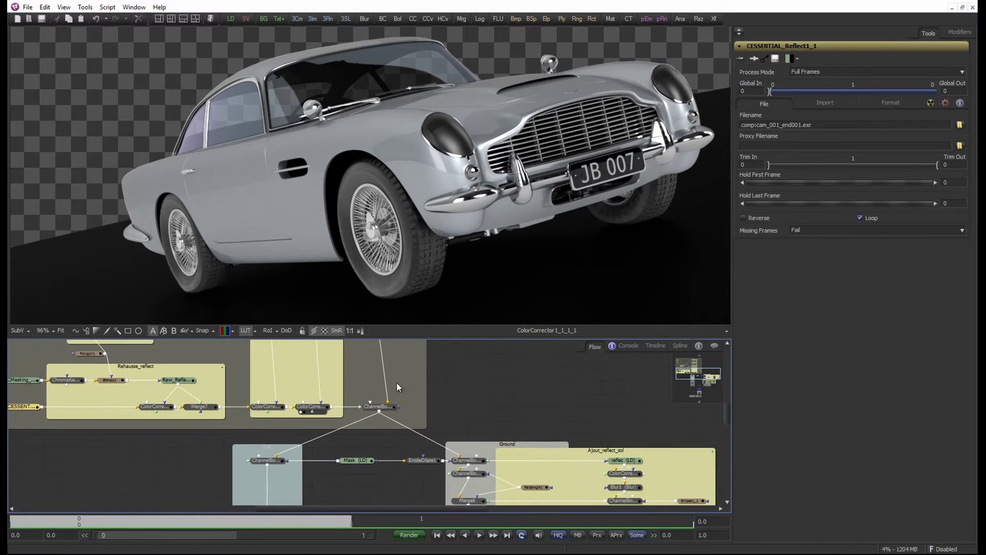
click(391, 409)
key(1)
scroll(390, 250, down, 2)
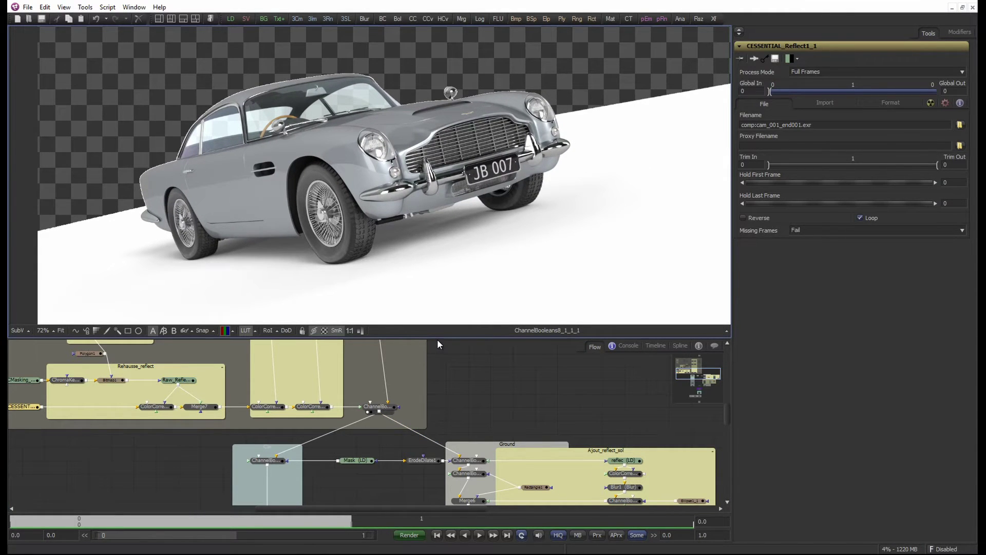
Step: Enlarge the node flow area, display the first ChannelBooleans node of the Ground group and turn on the viewer LUT
drag(437, 338, 433, 325)
drag(445, 373, 377, 363)
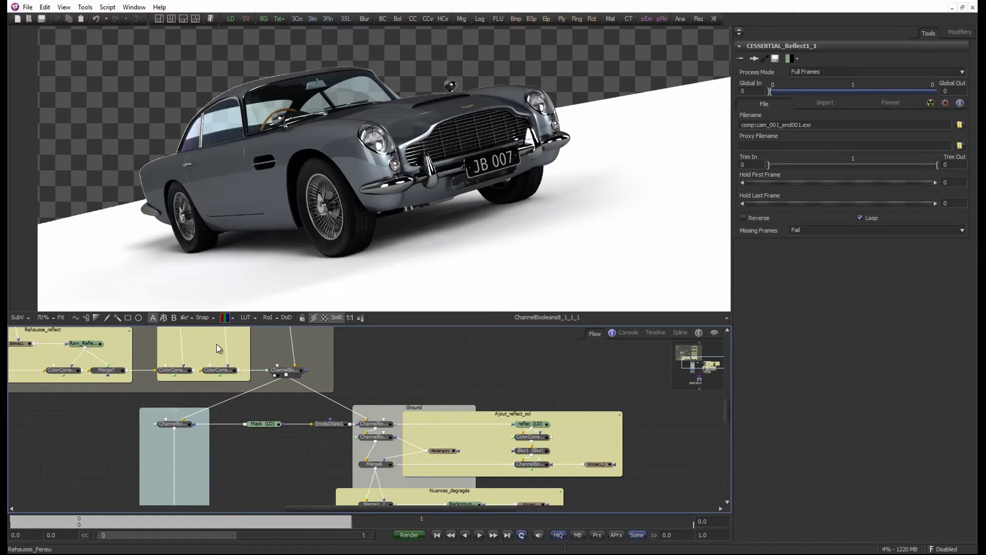
drag(509, 375, 458, 344)
scroll(327, 398, up, 1)
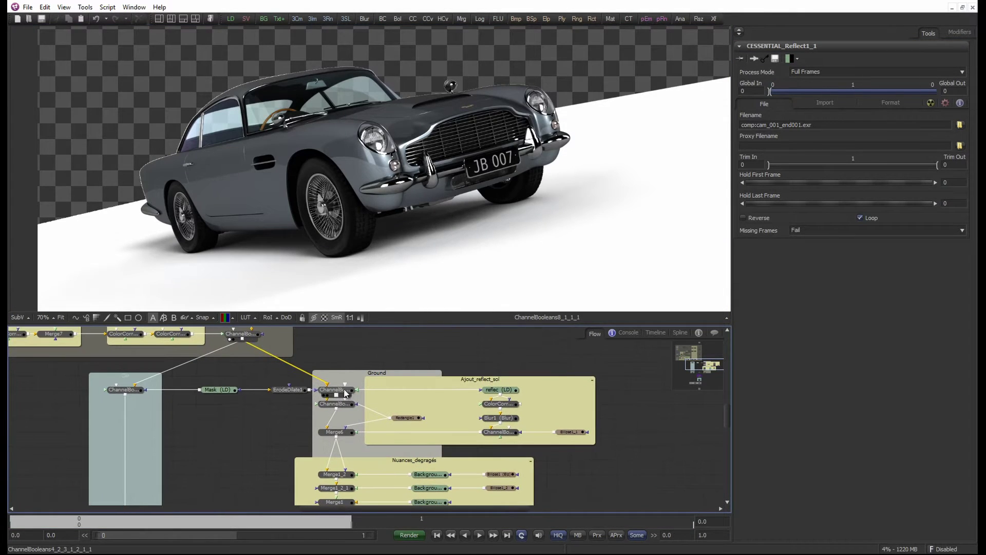
scroll(350, 238, down, 1)
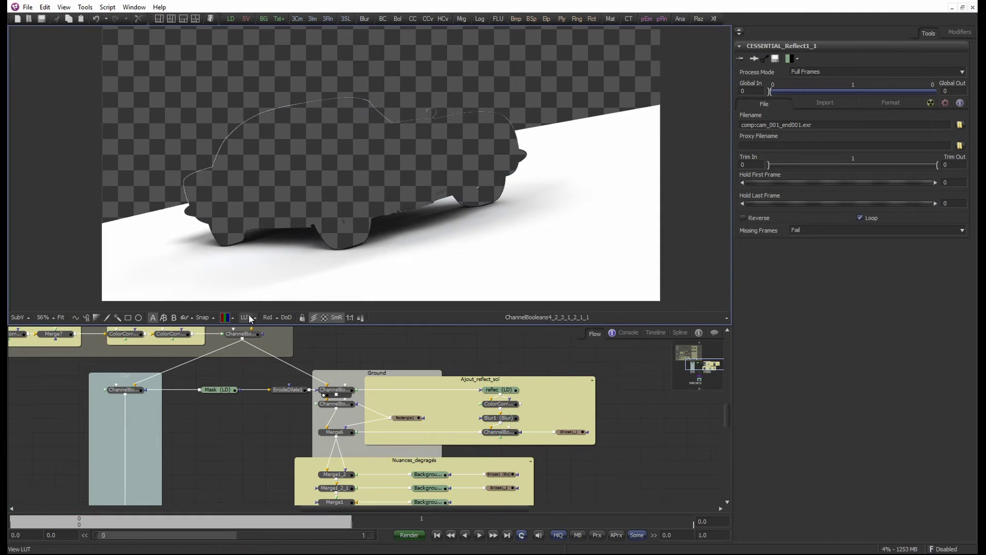
click(247, 317)
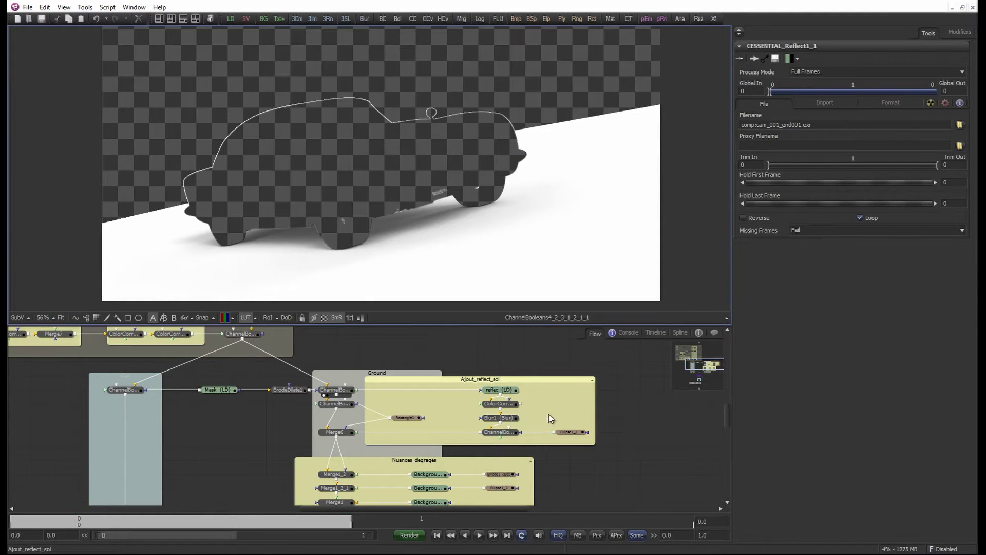
Step: Display the reflec loader of the Ajout_reflect_sol group and compare it with the Ground group's first ChannelBooleans node
drag(549, 414, 518, 400)
click(468, 383)
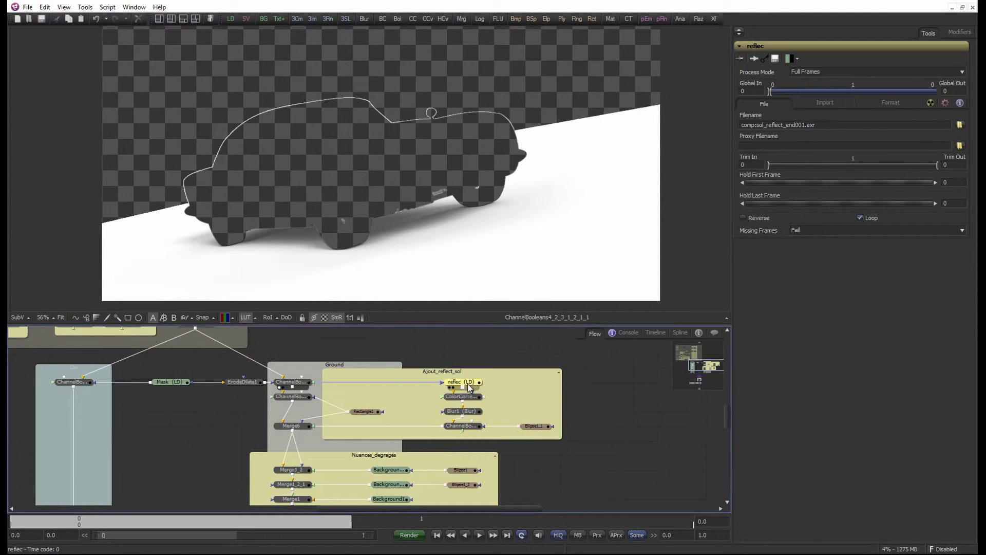
key(1)
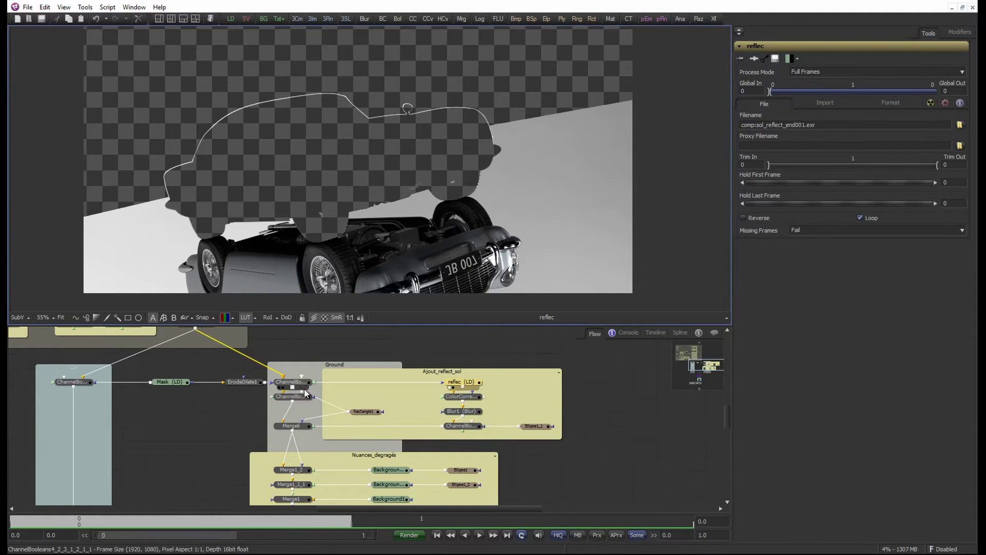
key(1)
scroll(329, 251, up, 2)
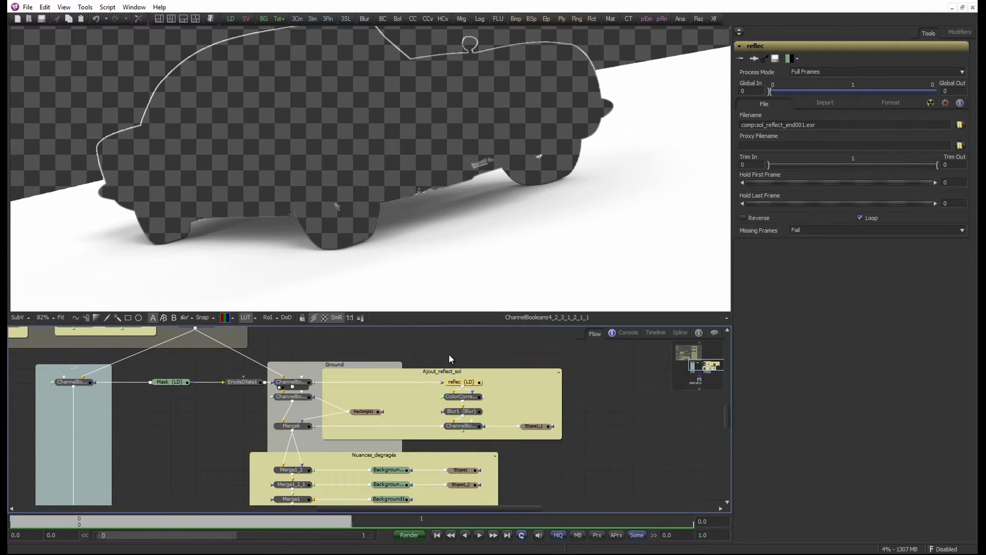
Step: Display Merge6 in the viewer and examine the ground with the floor reflection added
click(473, 353)
scroll(431, 375, down, 2)
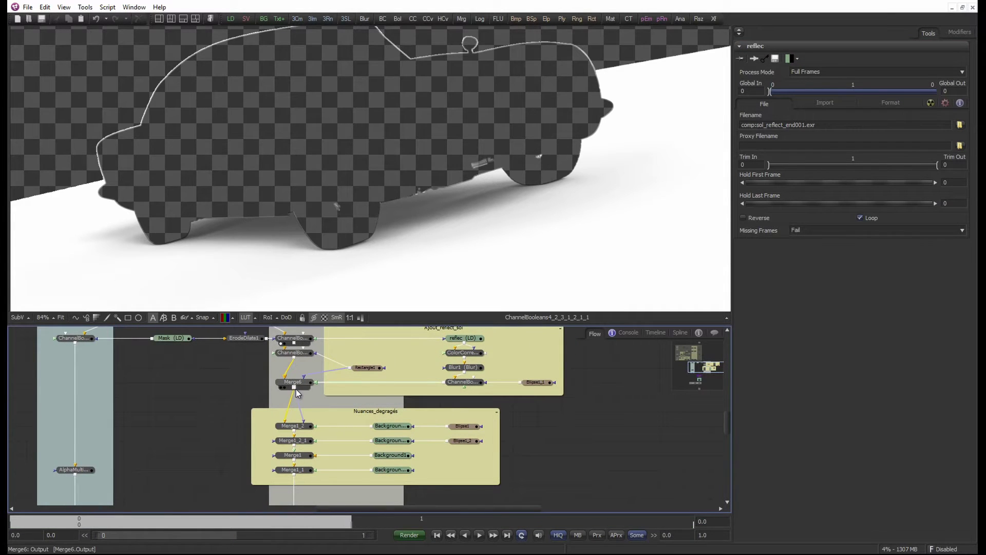
key(1)
scroll(382, 235, down, 1)
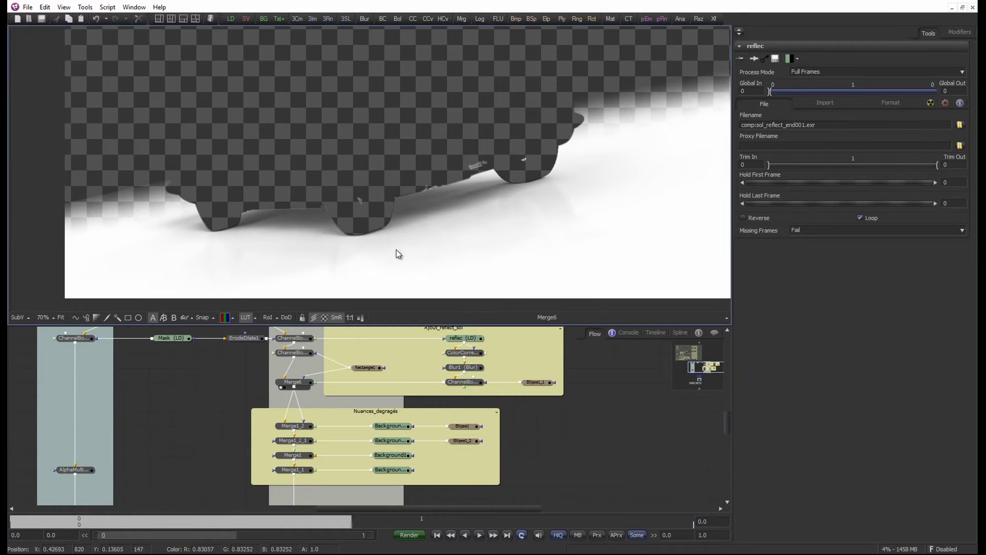
Step: Display the Rectangle1 mask in the viewer and examine its soft edges across the full frame
drag(434, 429, 448, 419)
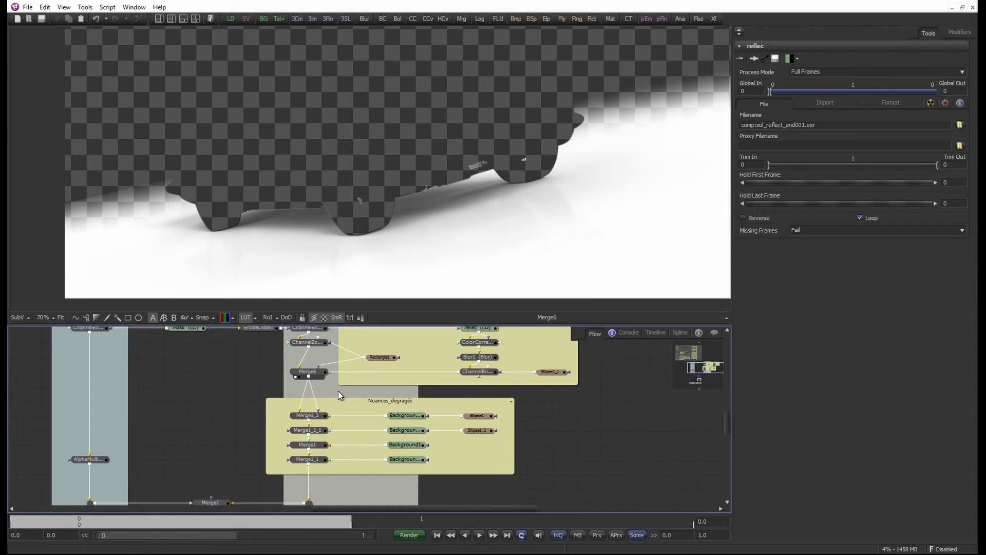
drag(380, 358, 401, 242)
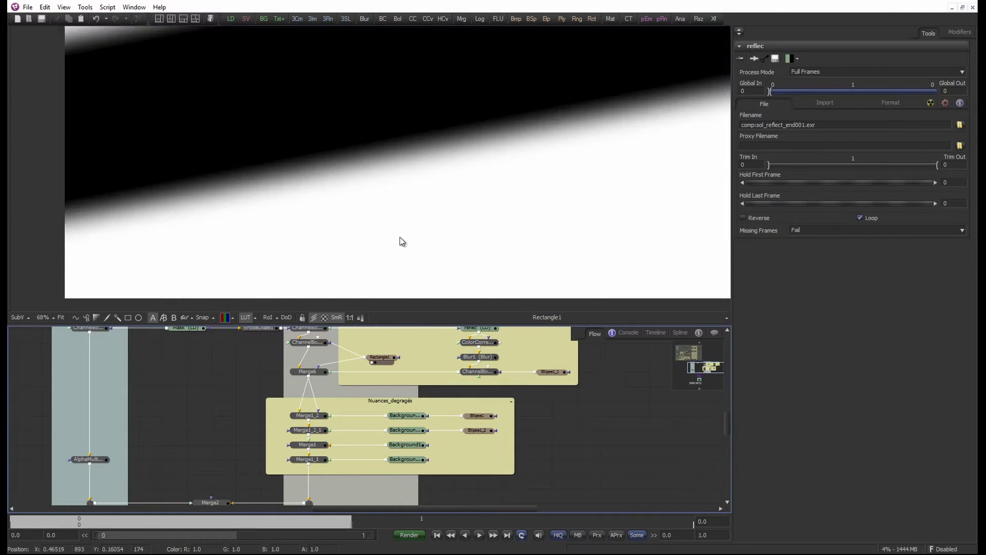
scroll(342, 182, down, 2)
scroll(347, 183, up, 1)
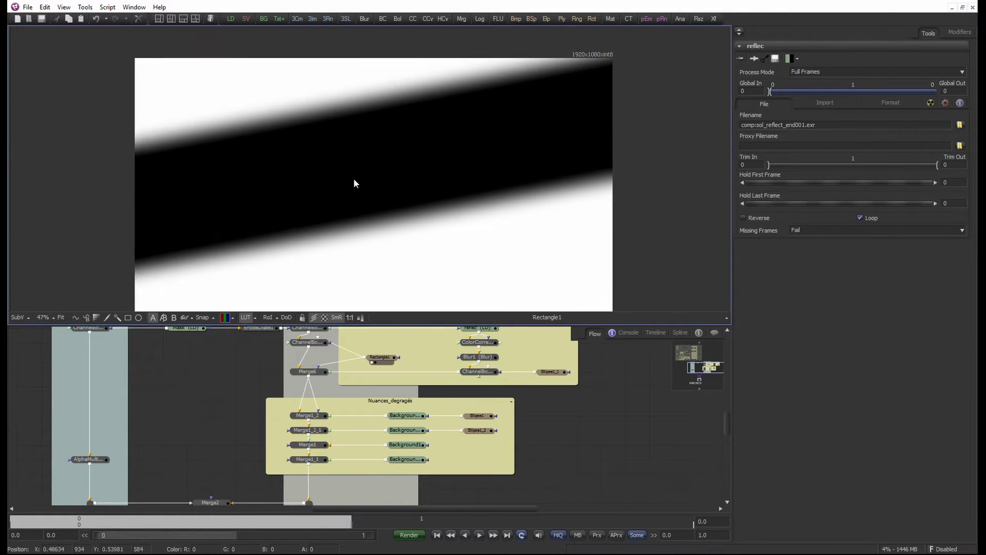
Step: Display Merge6 and the two ellipse-masked Background nodes of the Nuances_degragés group one after another in the viewer
click(317, 377)
drag(317, 378, 275, 223)
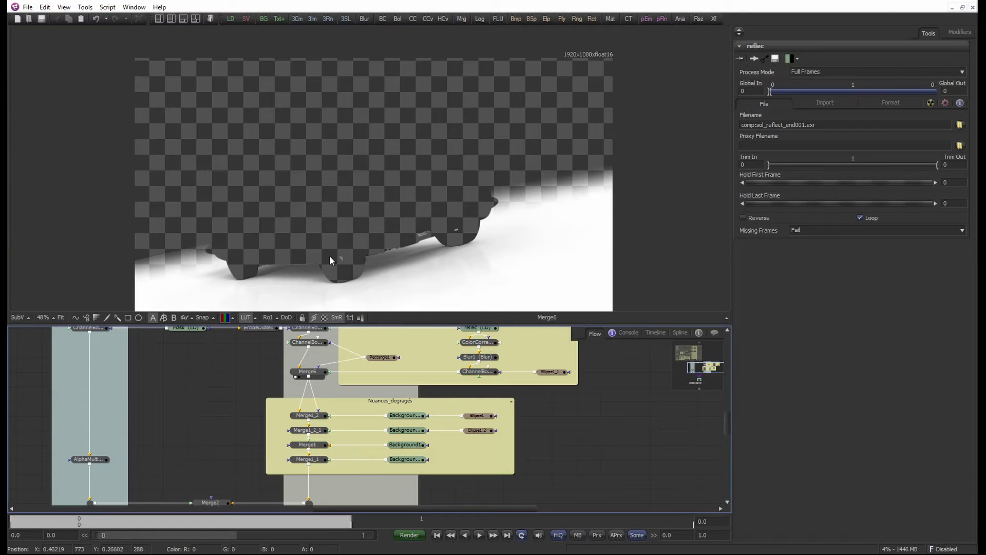
scroll(352, 219, up, 1)
scroll(353, 219, up, 1)
drag(387, 409, 356, 393)
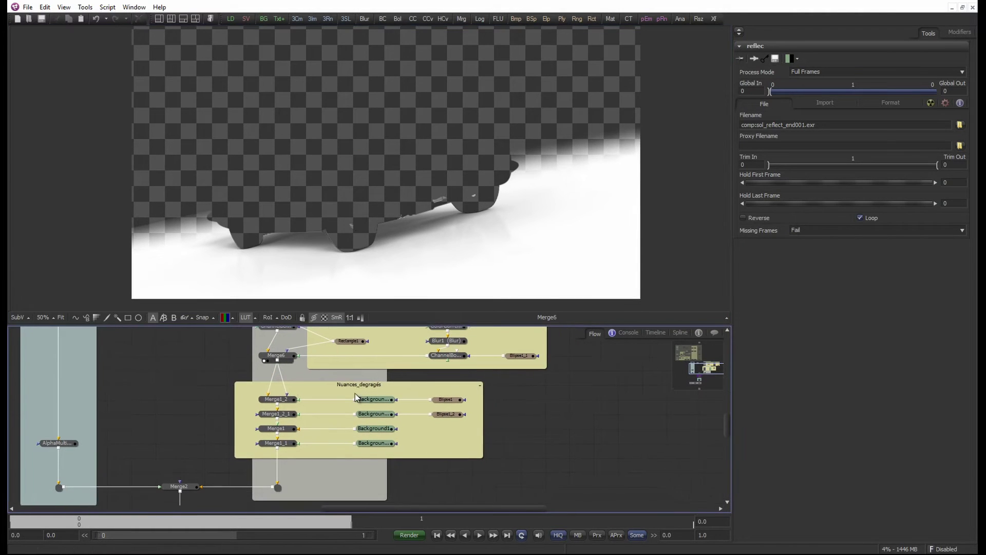
drag(388, 262, 389, 263)
click(383, 402)
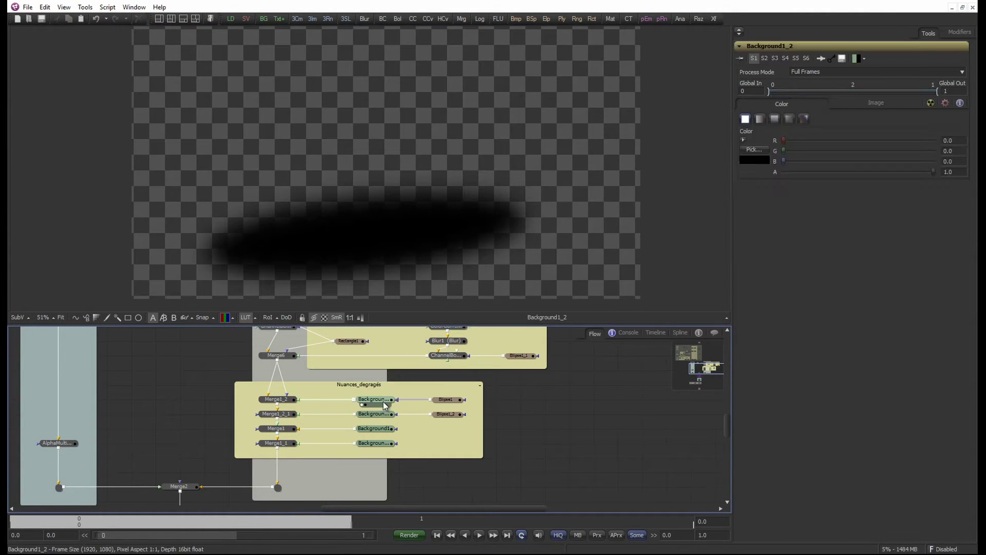
drag(383, 414, 378, 294)
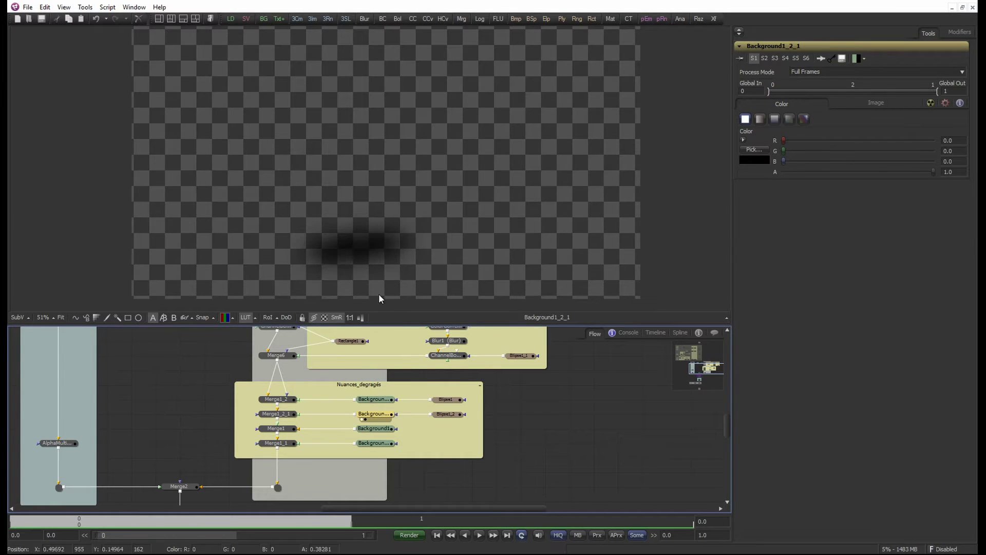
Step: Compare Merge1_2 with Merge6 in the viewer, continuing through Merge1_2_1 and Merge1 to examine each gradient added to the ground
drag(276, 400, 308, 247)
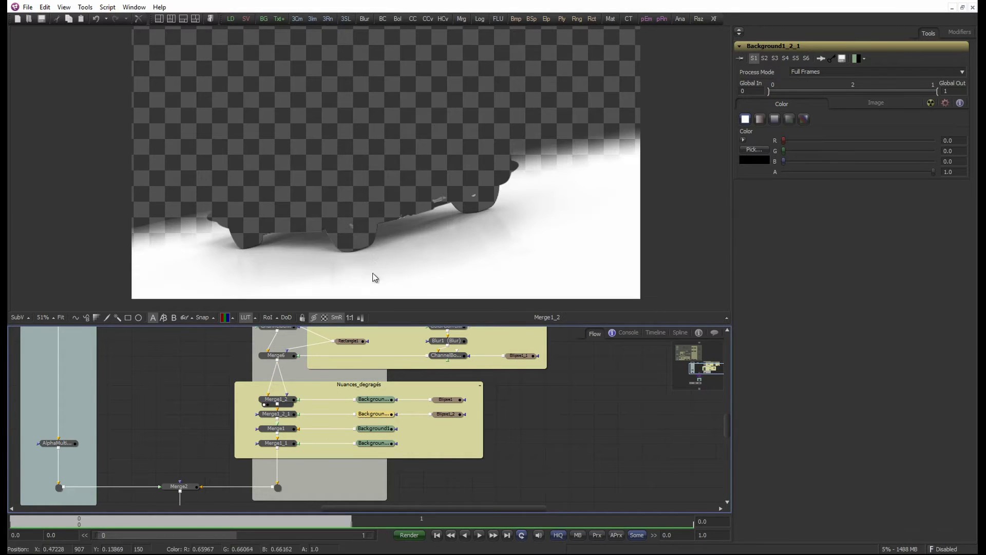
drag(277, 355, 382, 250)
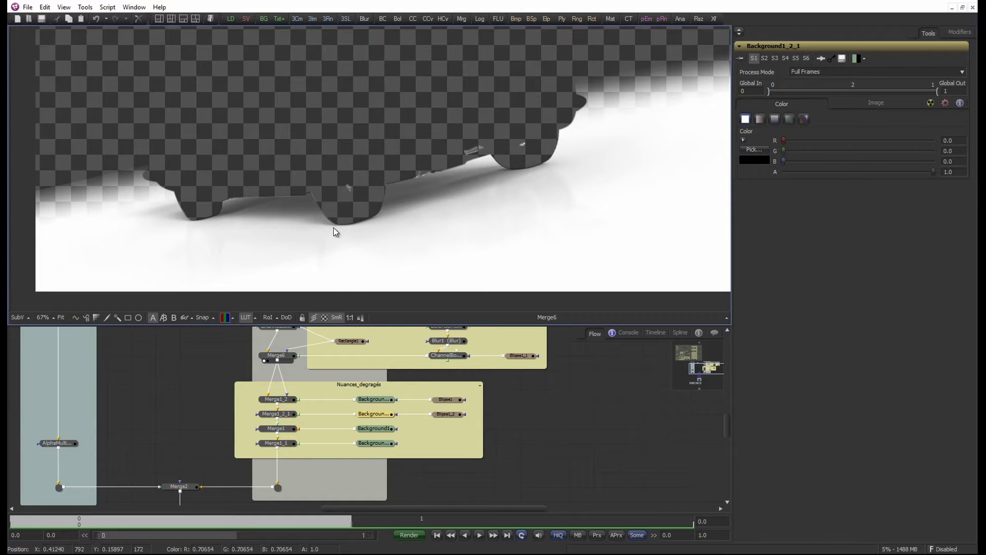
drag(293, 414, 324, 227)
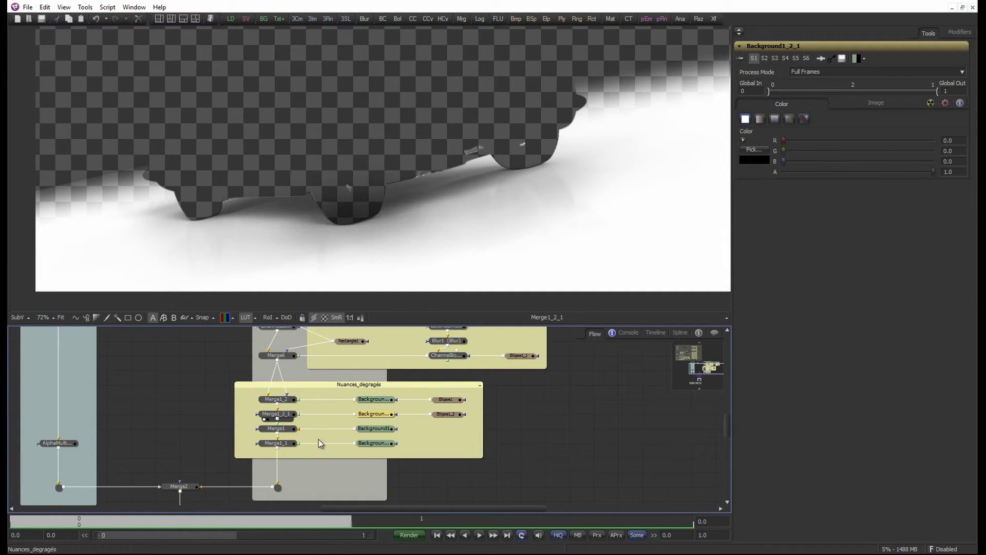
click(277, 429)
key(1)
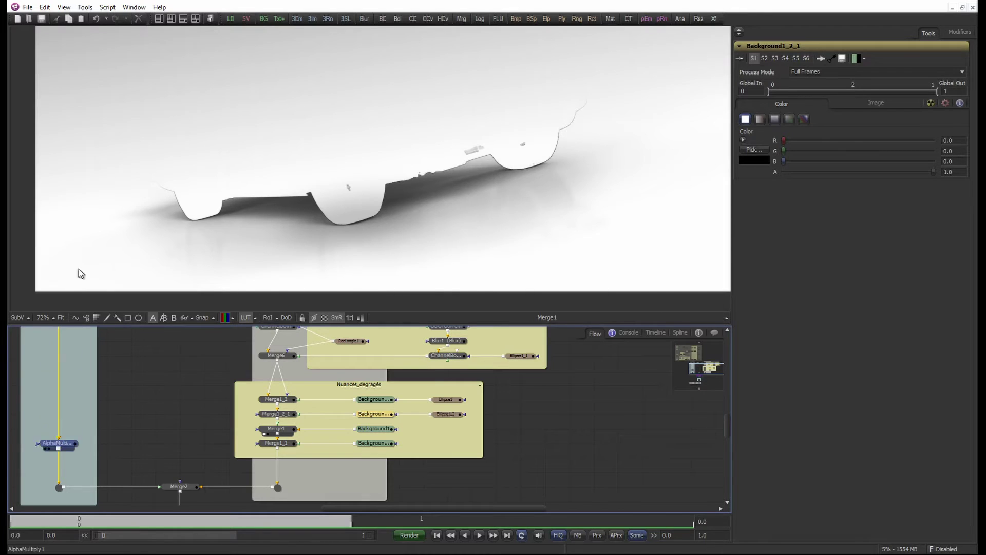
Step: Display the car's AlphaMultiply1 node in the viewer and briefly select all the ground branch's groups to point them out
key(1)
scroll(226, 378, down, 3)
drag(222, 465, 158, 351)
scroll(360, 437, up, 1)
drag(489, 492, 275, 354)
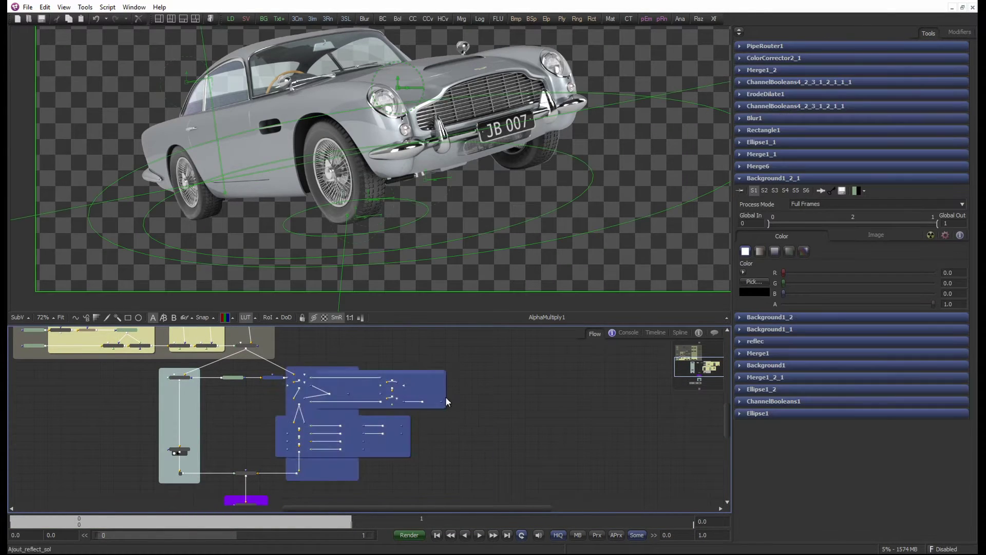
click(446, 399)
scroll(387, 402, up, 3)
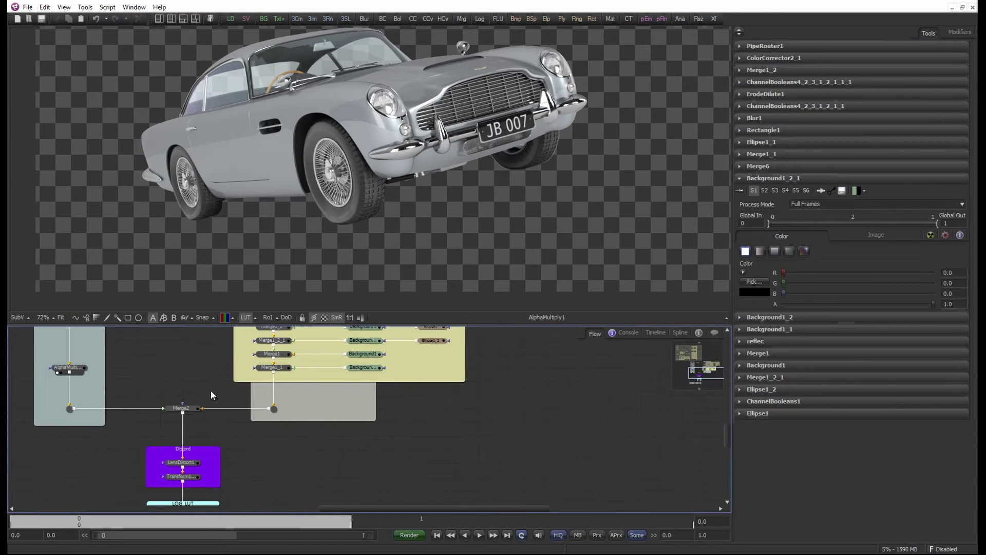
Step: Display Merge1_1 in the viewer, examine the ground across the full frame, and switch to the car's AlphaMultiply1 node for comparison
click(262, 372)
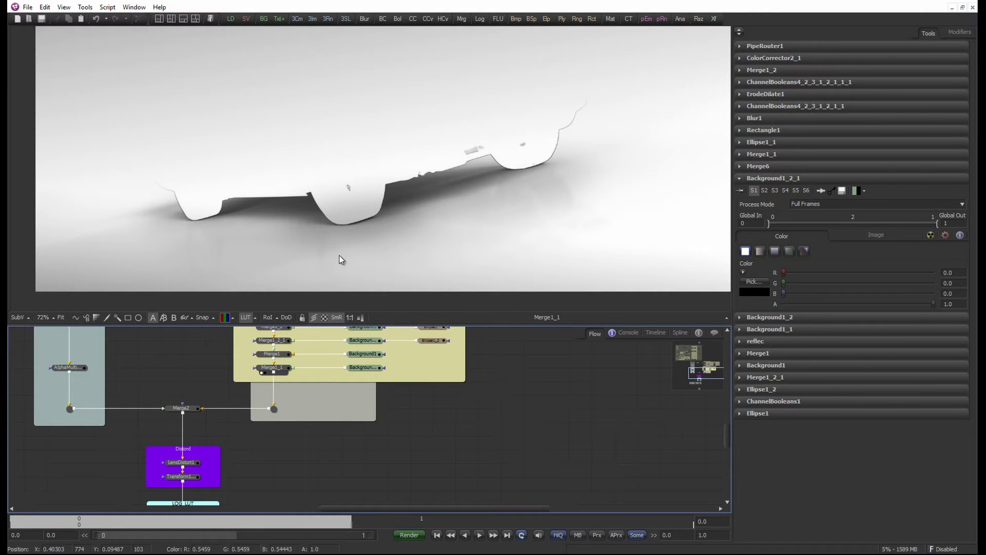
scroll(360, 195, down, 3)
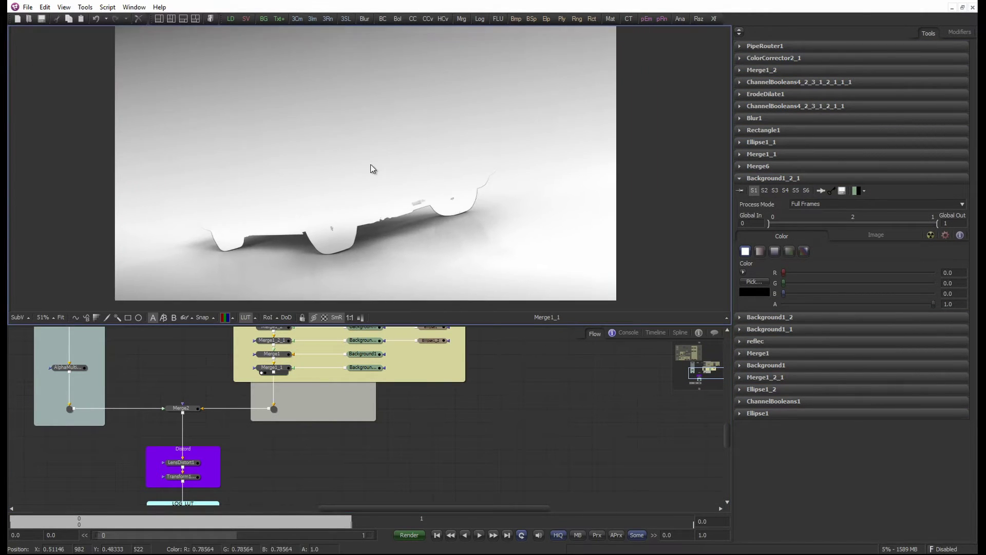
drag(342, 378, 363, 394)
click(91, 386)
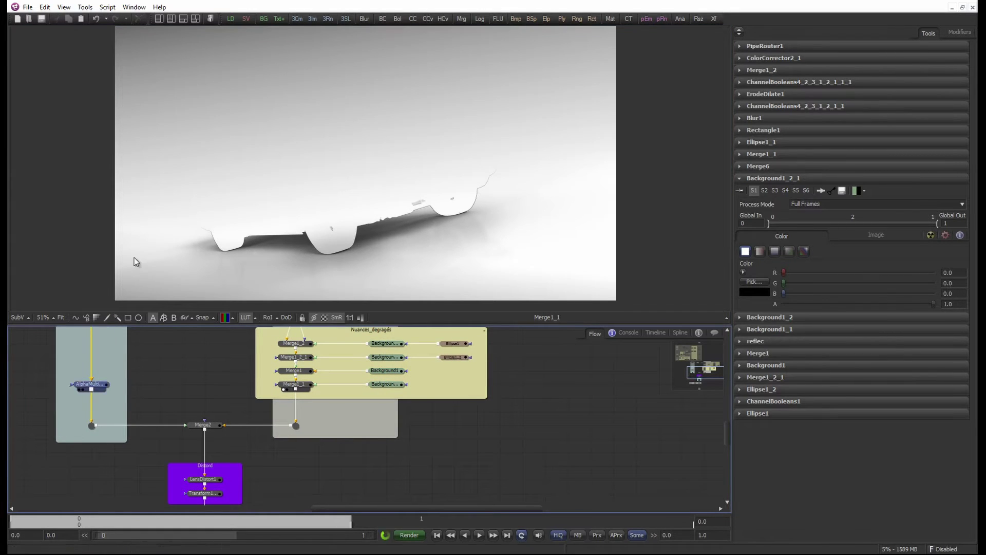
Step: Show the AlphaMultiply car render in the viewer, followed by the Merge2 composite of car and background
key(1)
scroll(254, 407, up, 1)
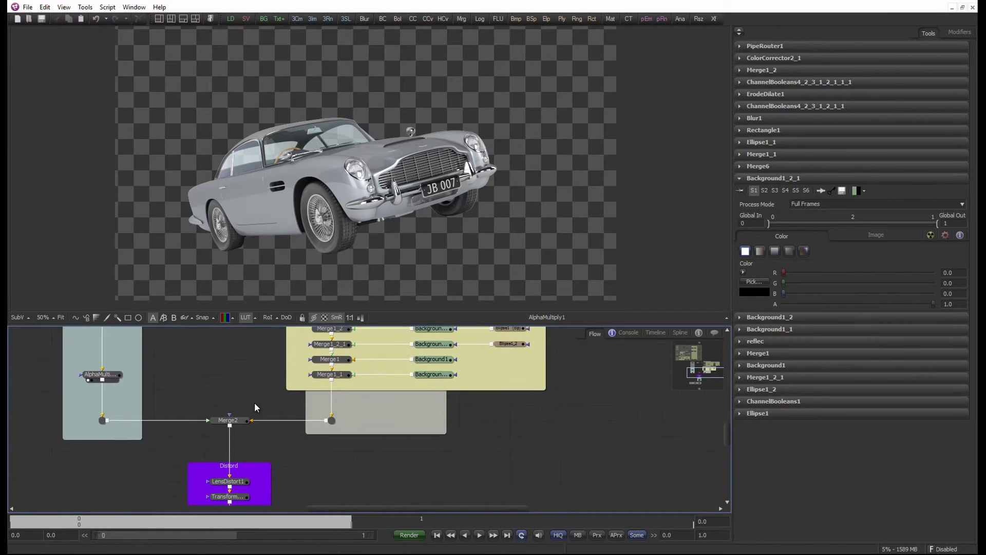
click(242, 423)
key(1)
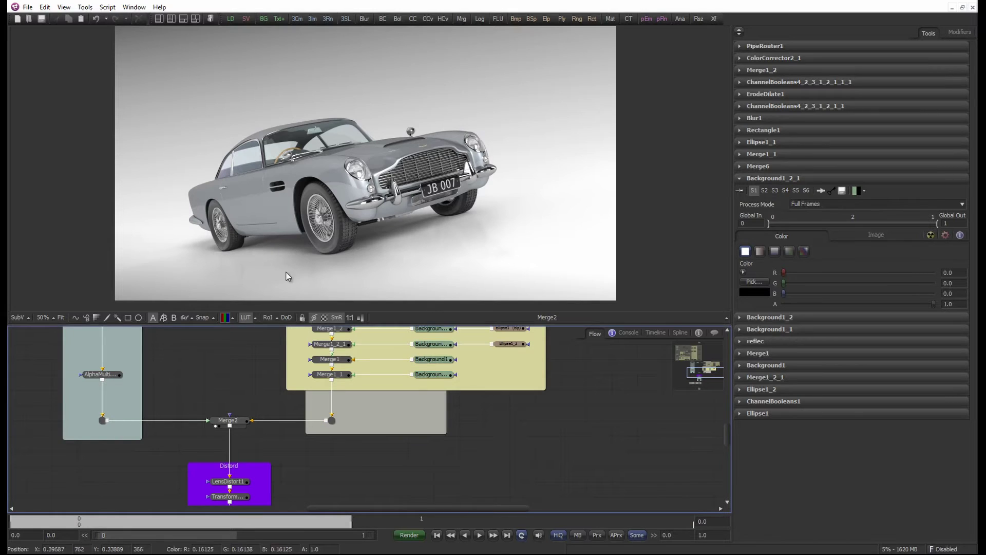
Step: Enlarge the viewer area above the node flow and fit the whole composite image inside it
drag(275, 324, 274, 373)
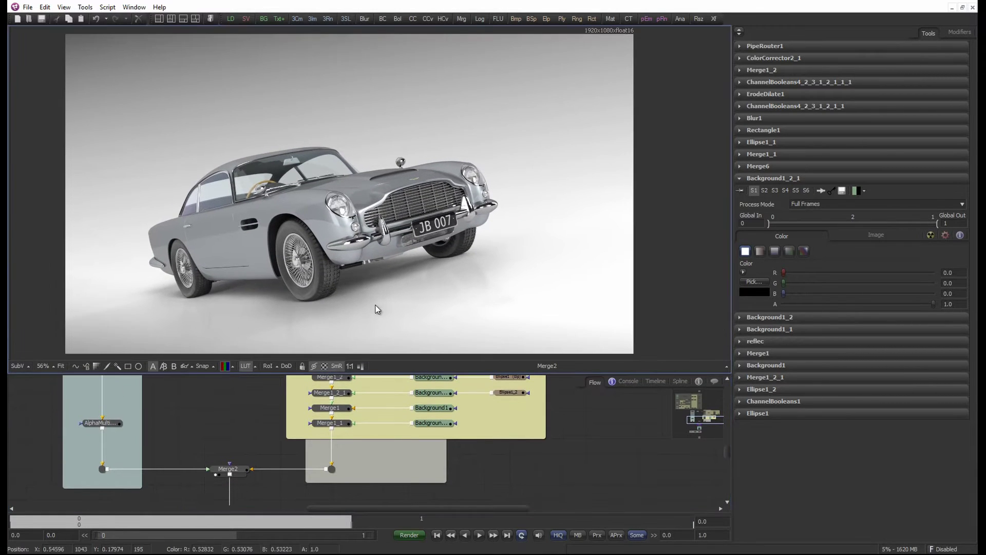
key(ctrl+f)
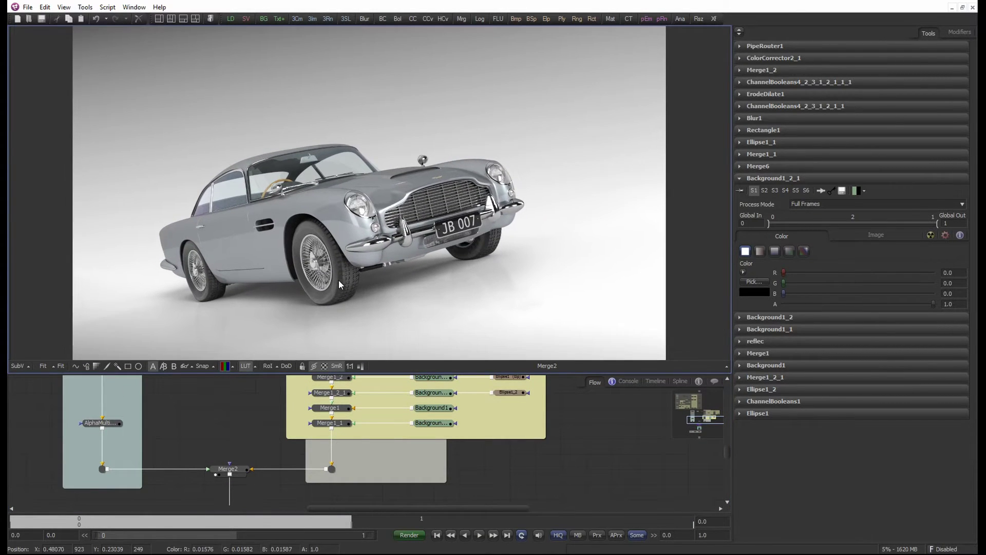
drag(257, 372, 259, 343)
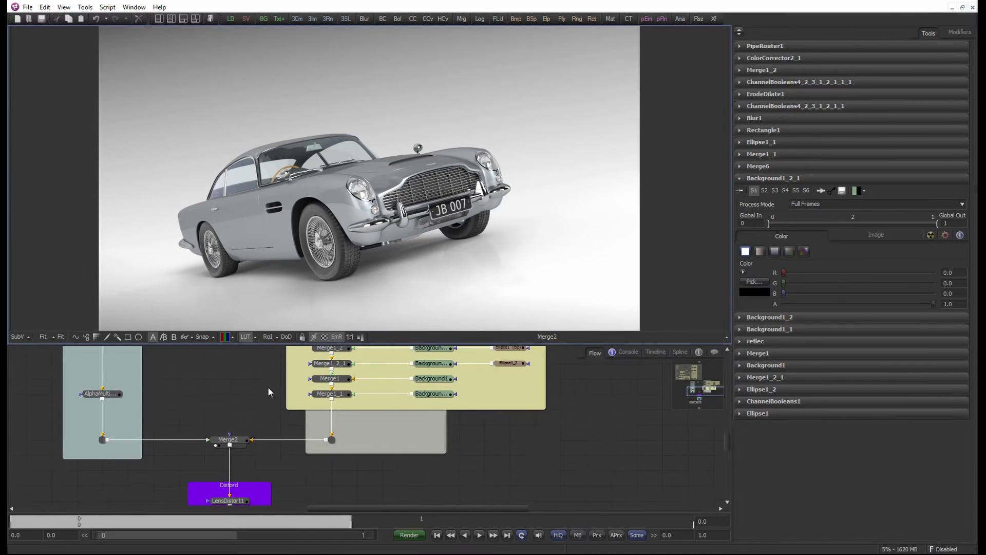
Step: Show LensDistort1 from the Distord group in the viewer and inspect its settings and those of Merge2
drag(268, 386, 418, 360)
scroll(451, 455, up, 2)
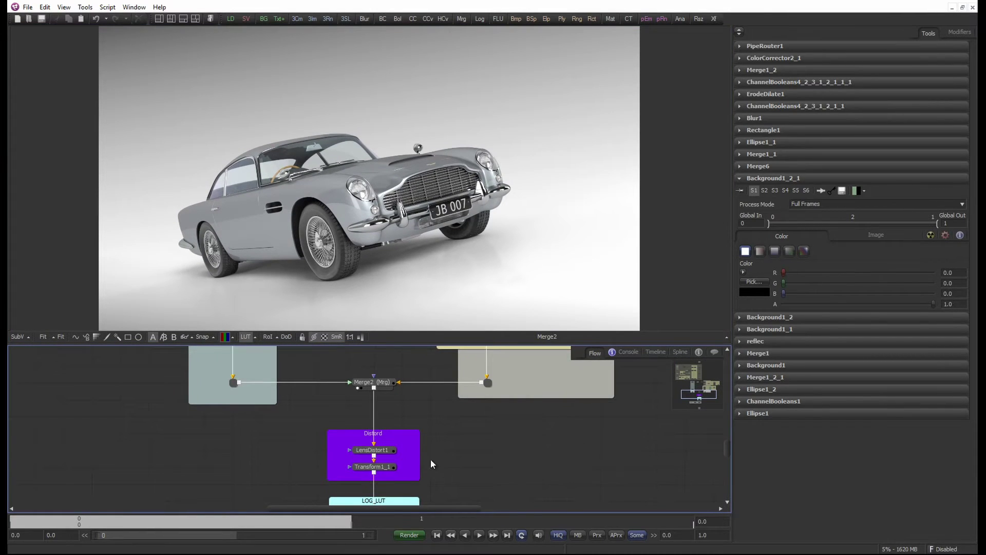
click(387, 449)
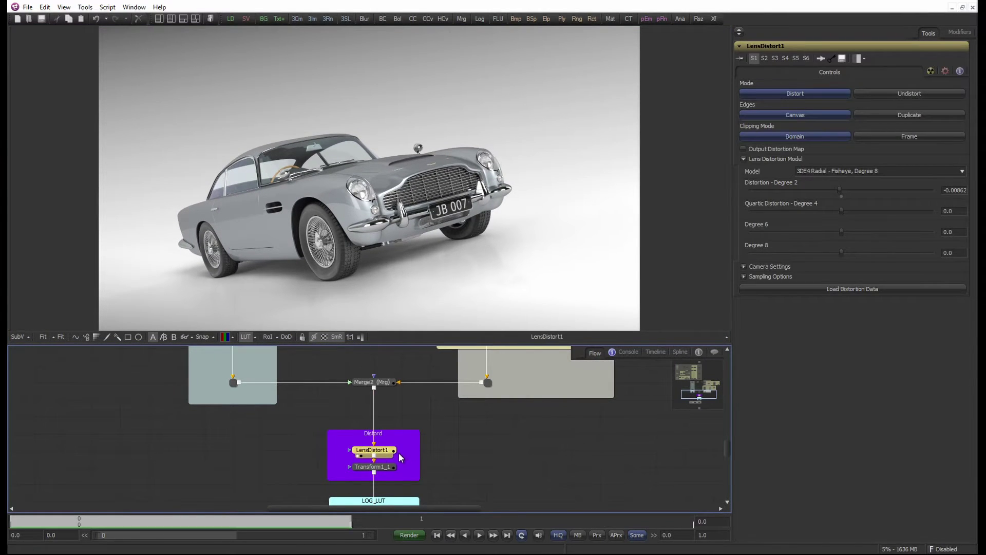
click(384, 381)
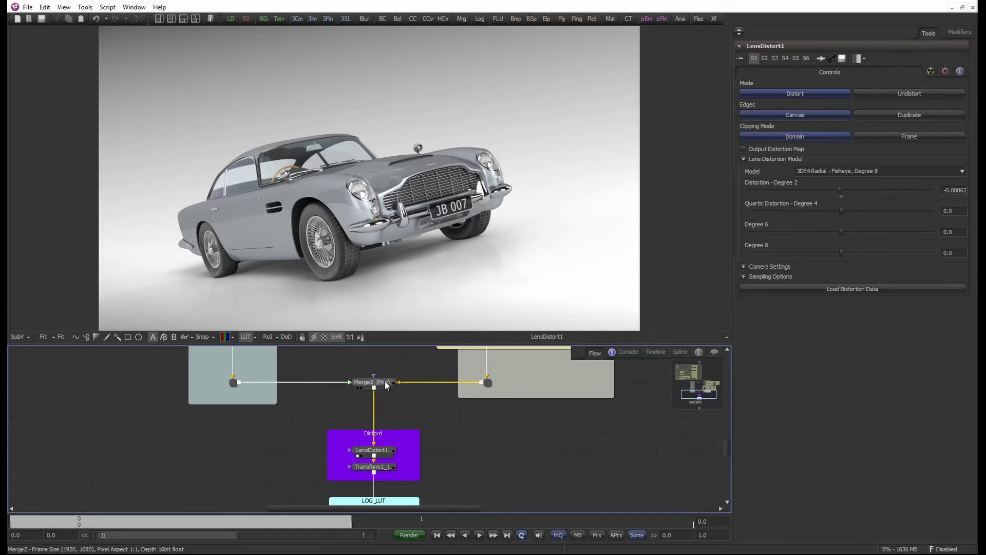
click(408, 404)
mouse_move(383, 455)
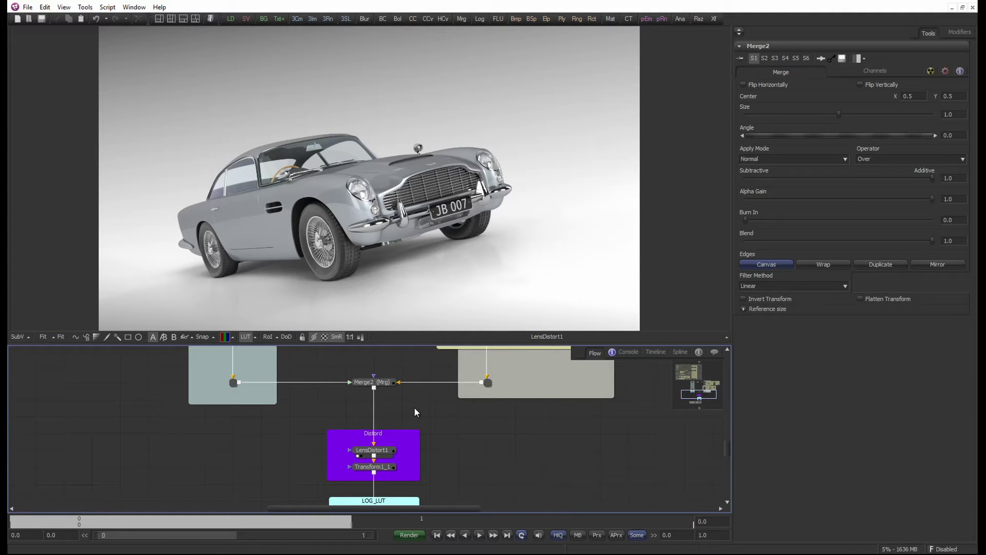
Step: Switch to infos.txt in Notepad++, open the Wikipedia Distorsion_(optique) link in the browser, and add the missing closing parenthesis to its address
key(alt+Tab)
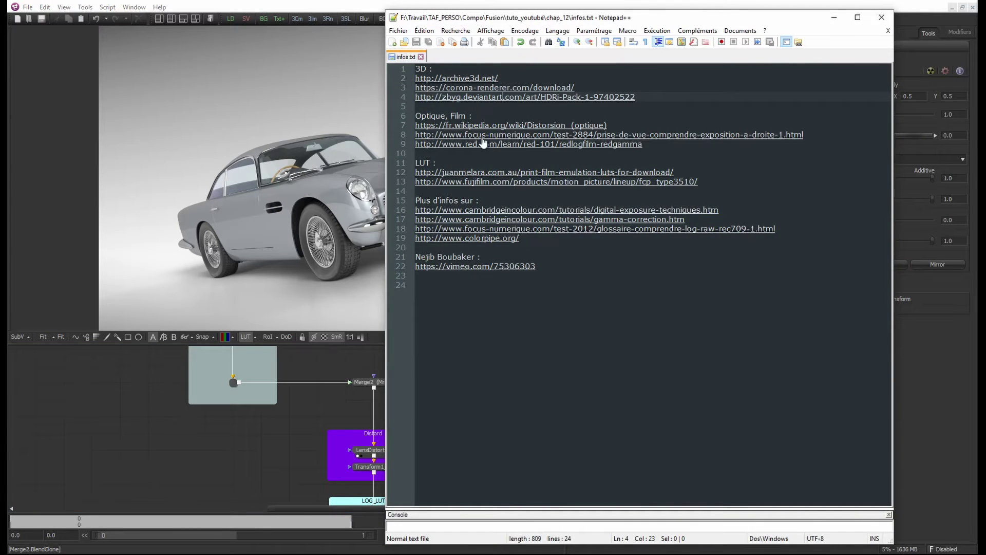
double_click(517, 128)
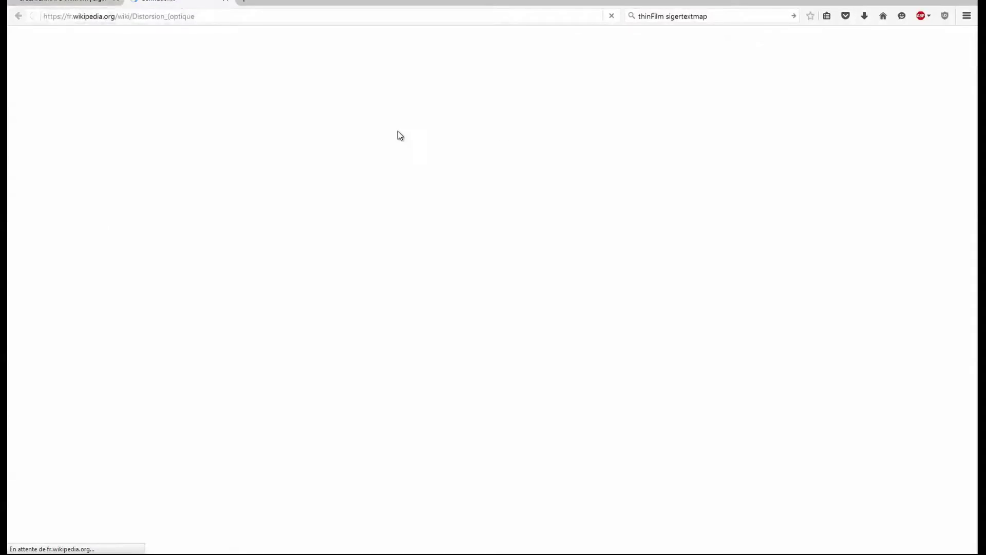
click(233, 16)
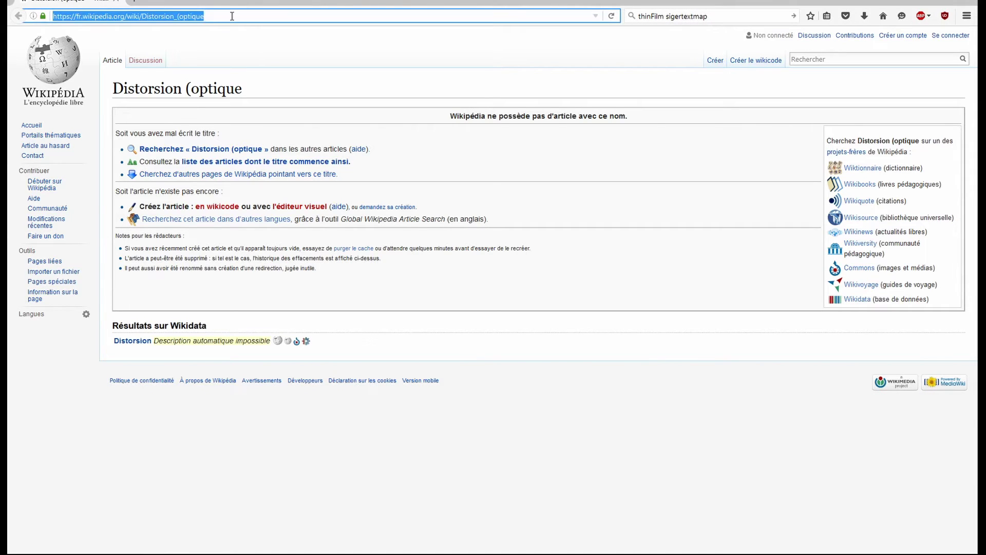
click(232, 16)
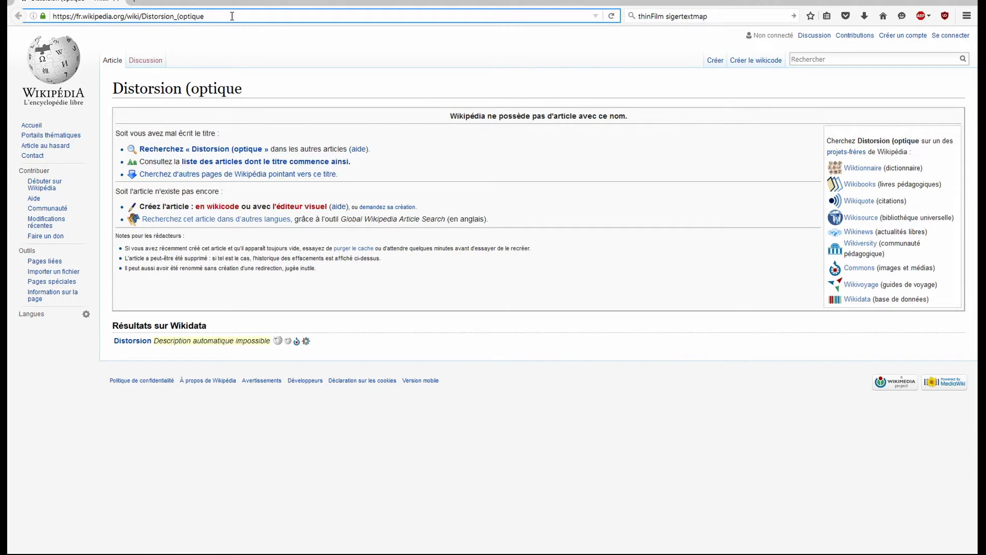
text())
key(Return)
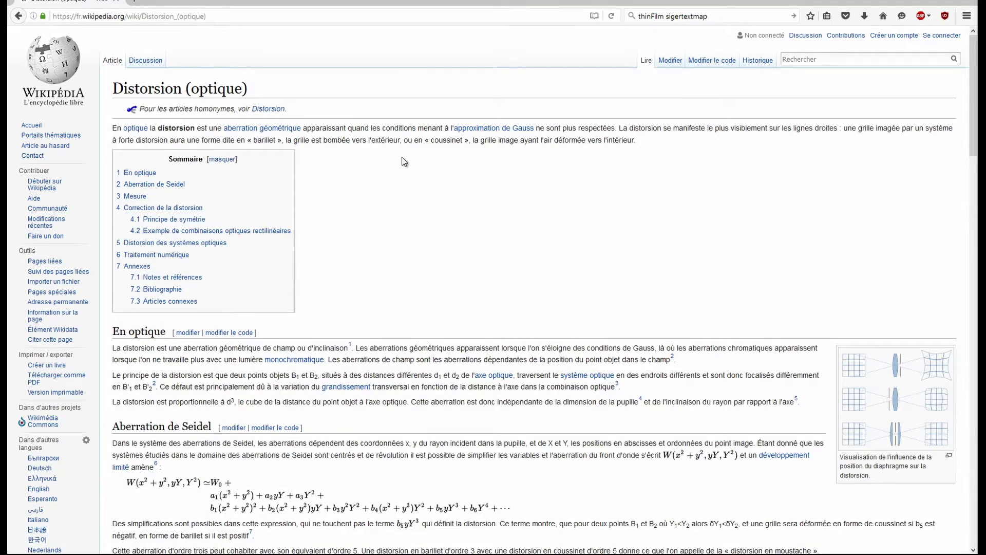
Step: Examine the article's barrel, pincushion and moustache distortion diagrams and the enlarged figure on calculating the distortion rate
scroll(411, 229, down, 3)
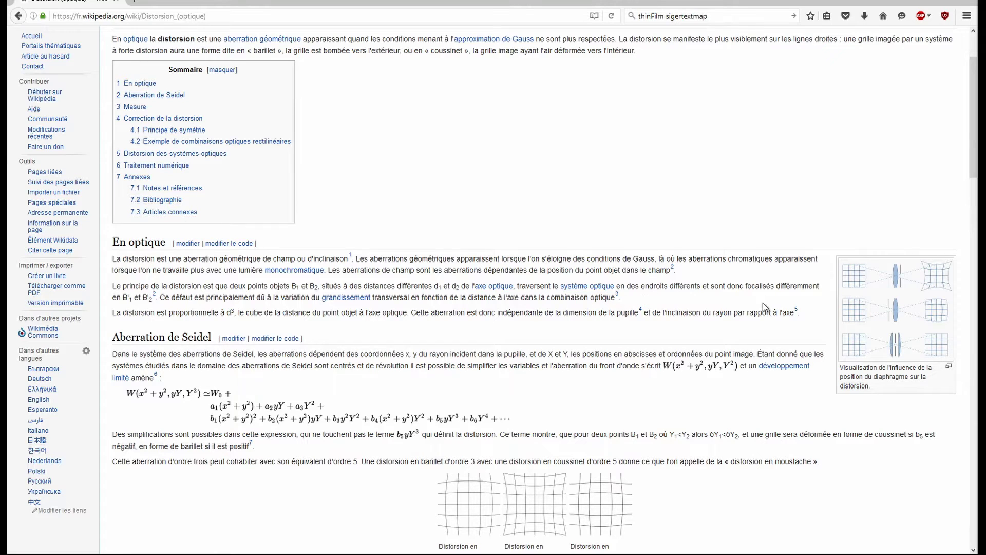
scroll(762, 307, down, 3)
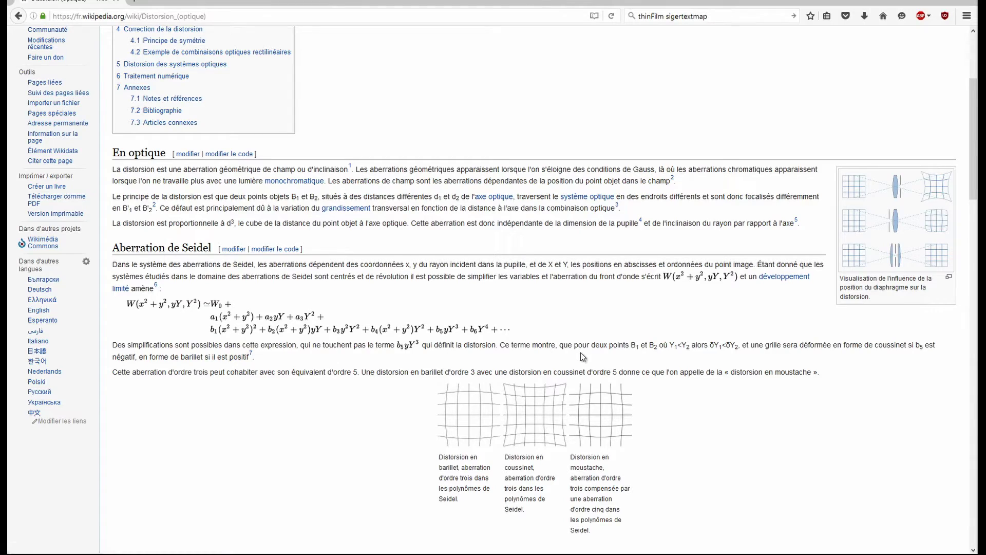
scroll(674, 355, down, 5)
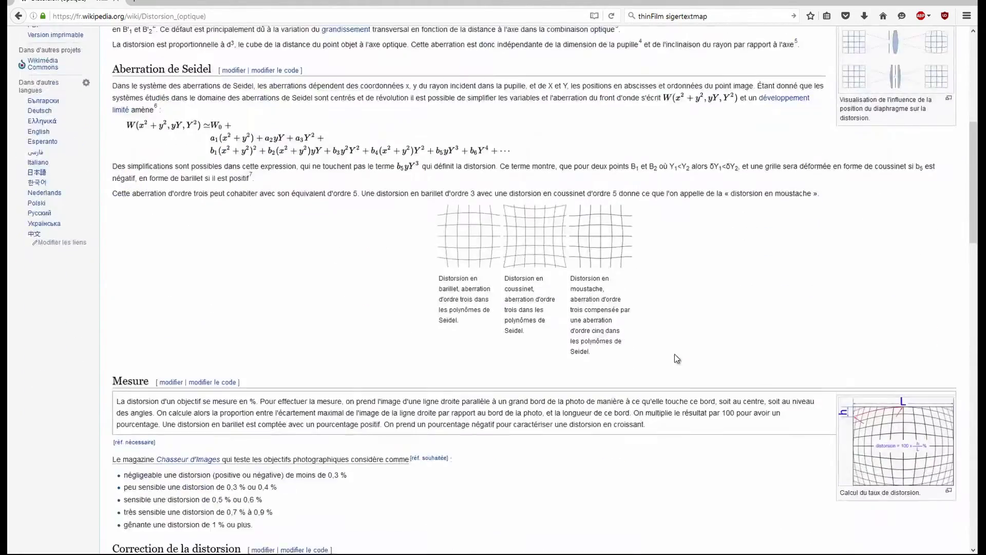
click(899, 363)
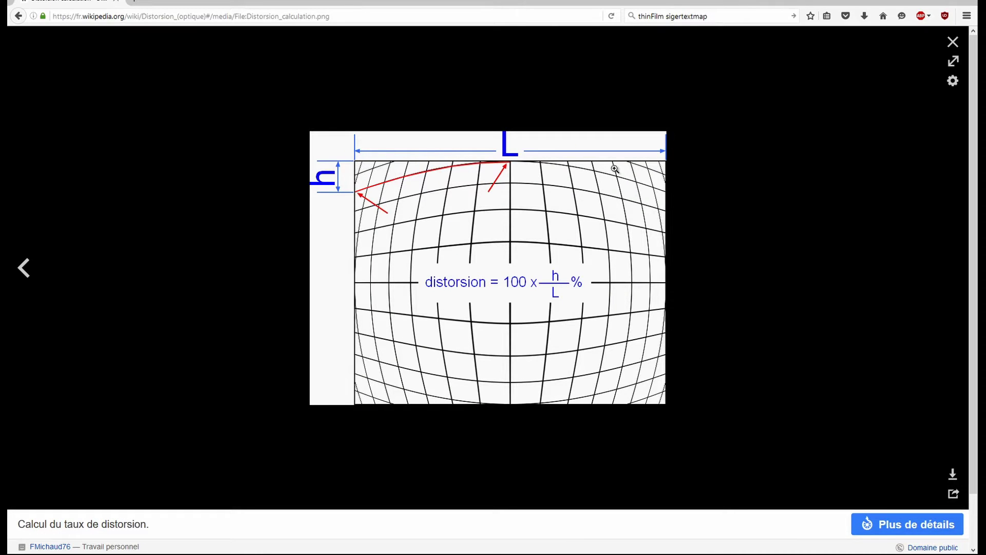
click(19, 16)
scroll(704, 184, up, 5)
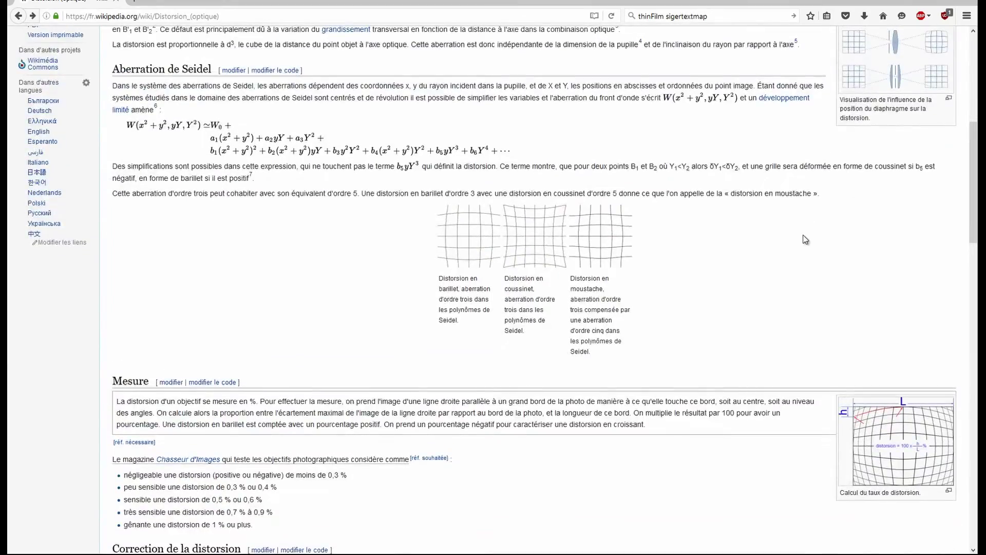
Step: Return to Fusion and inspect the LensDistort1 node's lens distortion model values and its Camera Settings
click(914, 4)
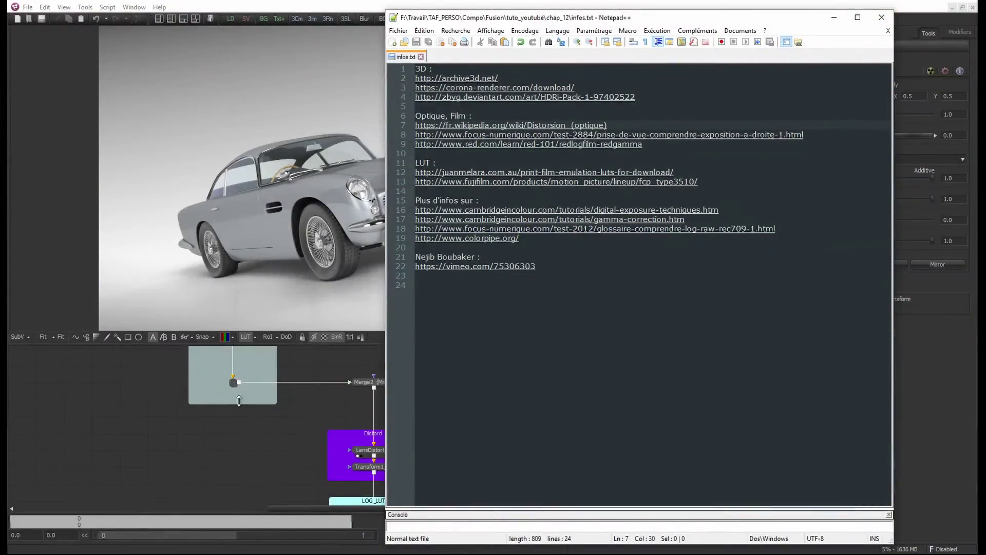
click(276, 443)
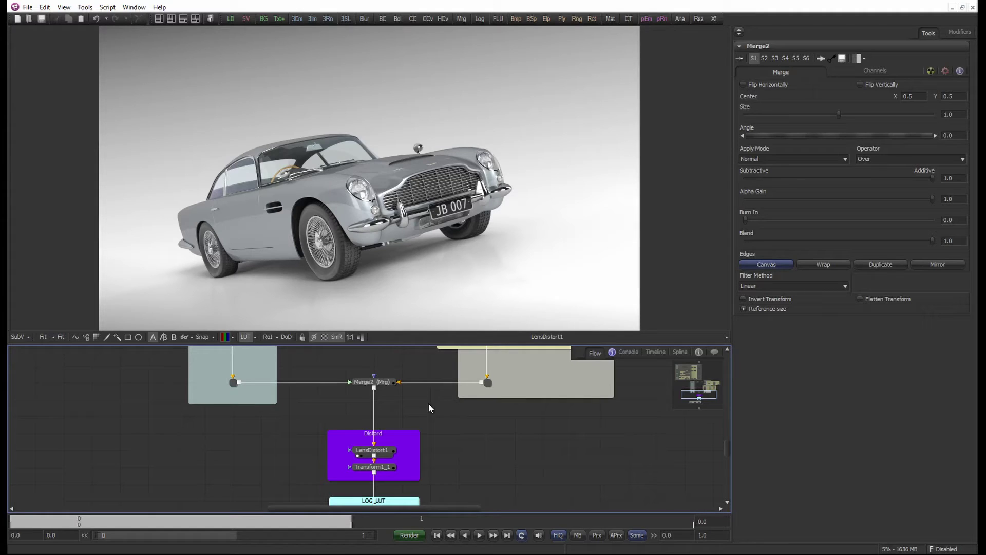
drag(433, 404, 402, 405)
click(378, 369)
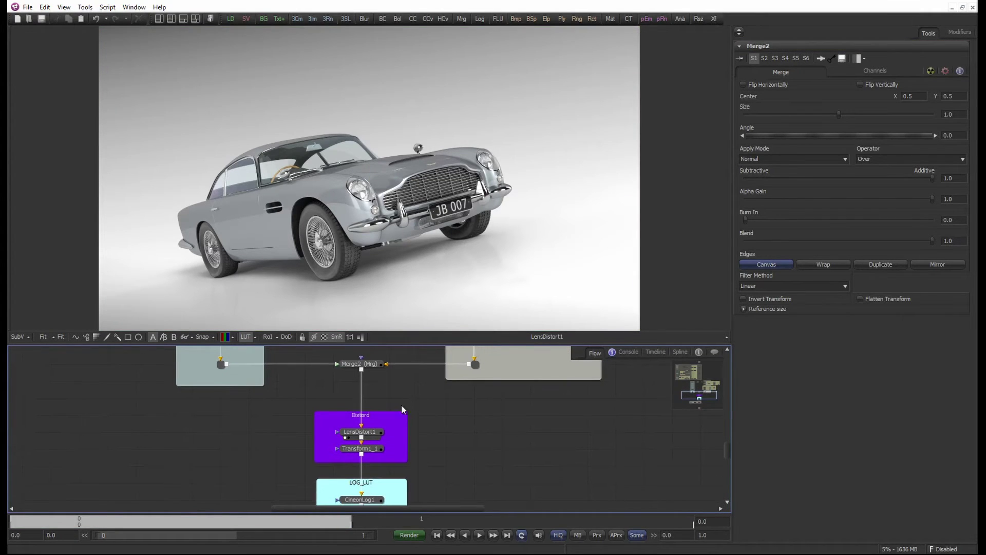
click(381, 436)
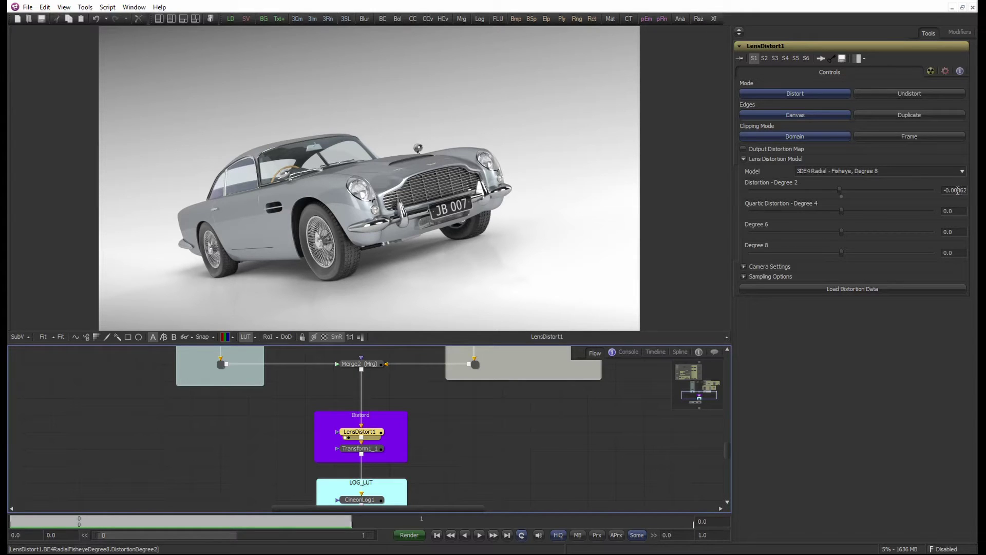
click(745, 267)
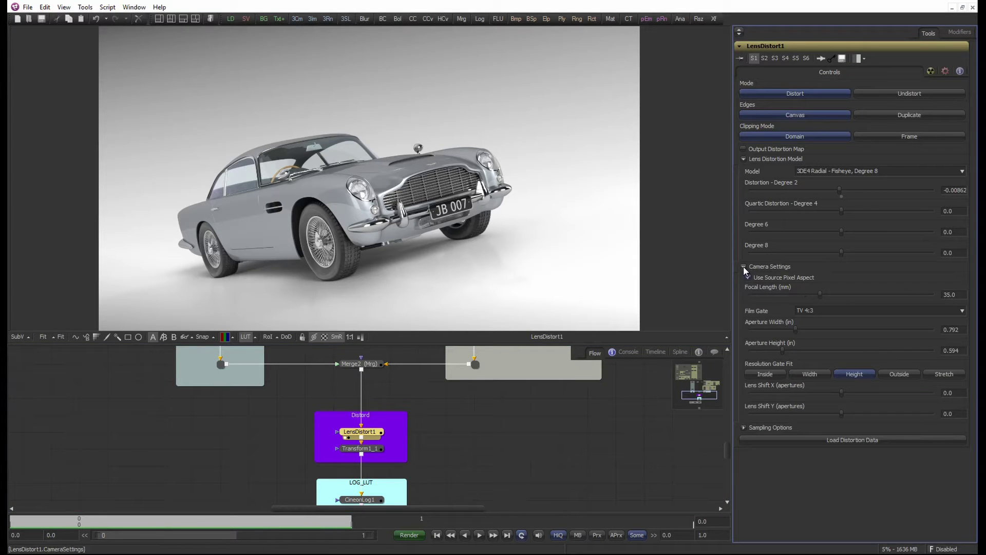
click(743, 267)
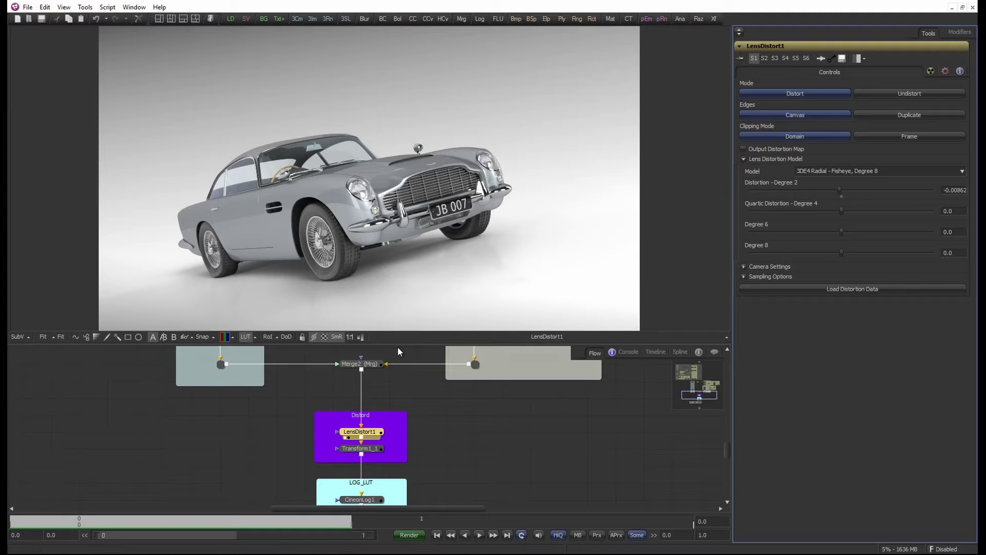
Step: Examine the car's framing in the LensDistort1 result with the viewer guides shown, marking out the area around the car
scroll(373, 254, up, 1)
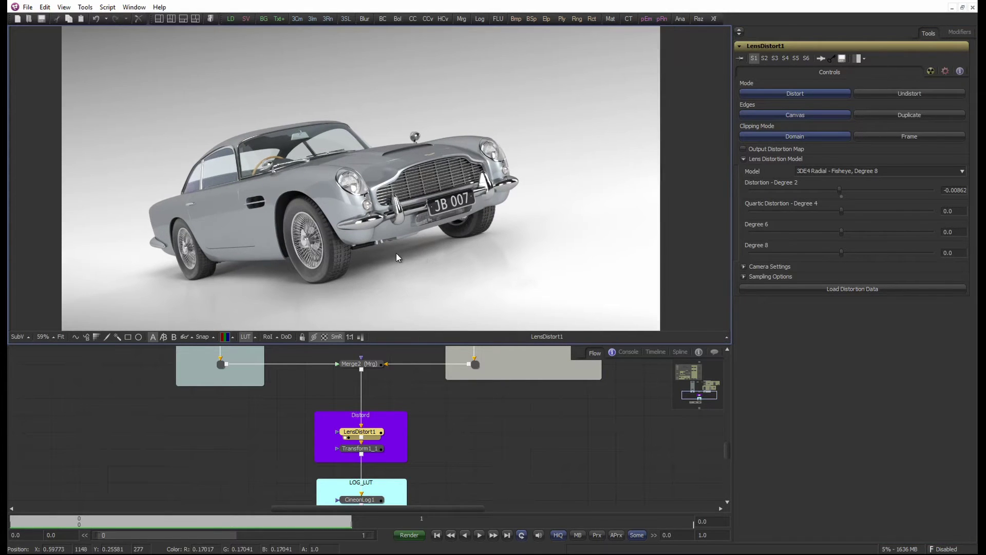
scroll(395, 225, down, 1)
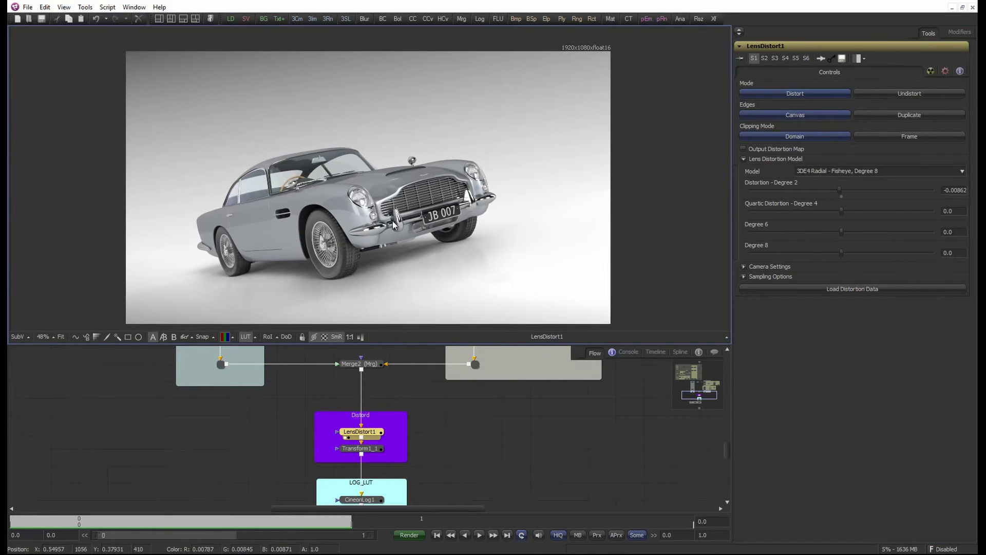
scroll(395, 225, up, 1)
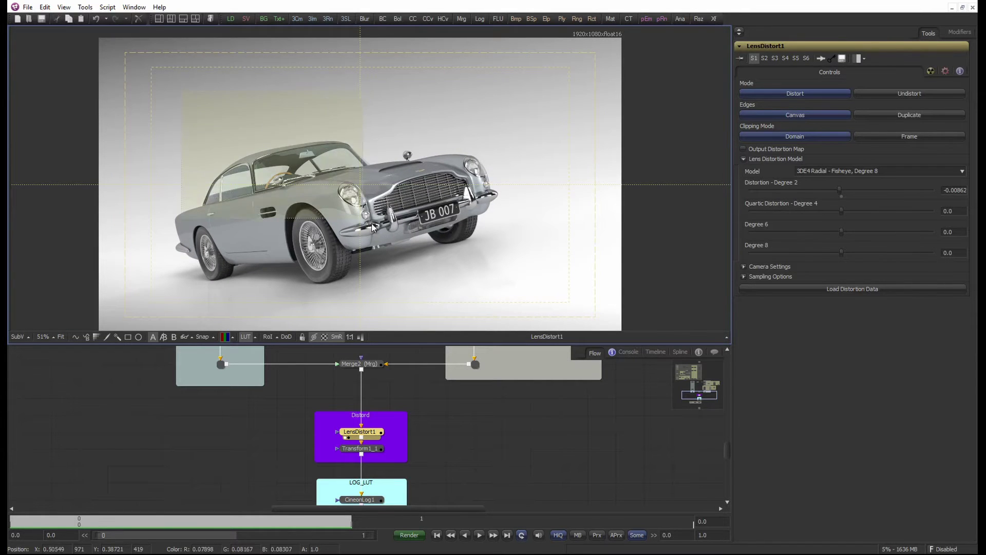
drag(208, 86, 513, 305)
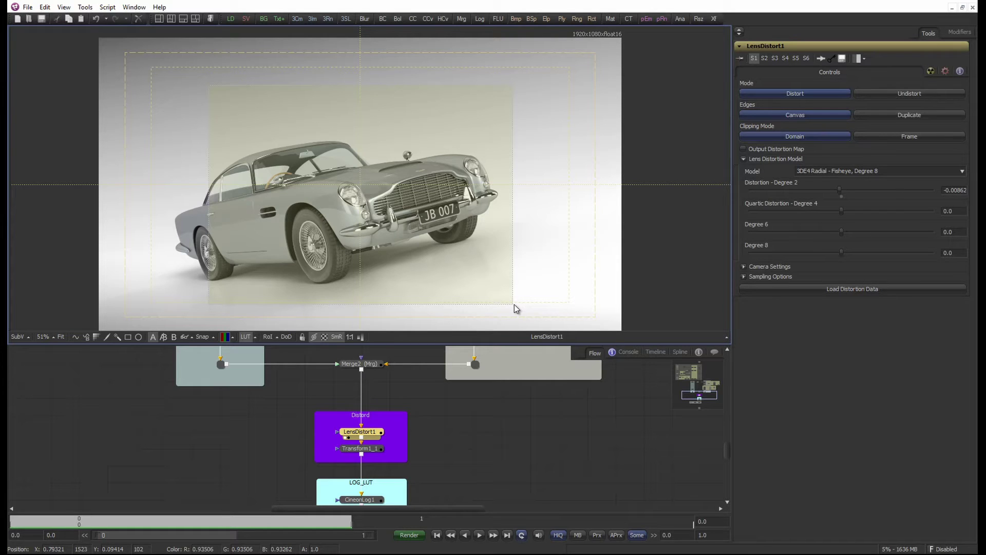
mouse_move(513, 305)
mouse_down()
mouse_move(525, 305)
mouse_move(526, 295)
mouse_up()
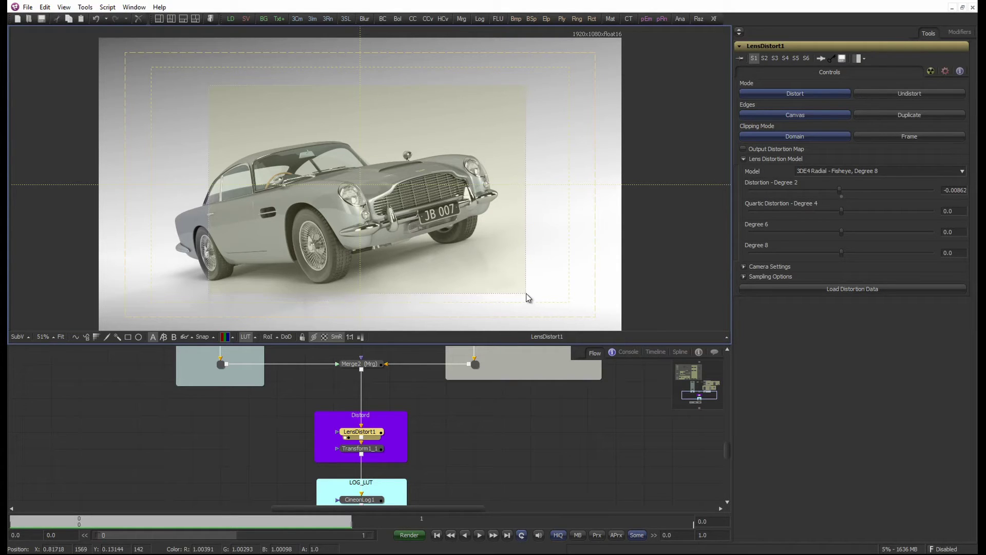
click(427, 378)
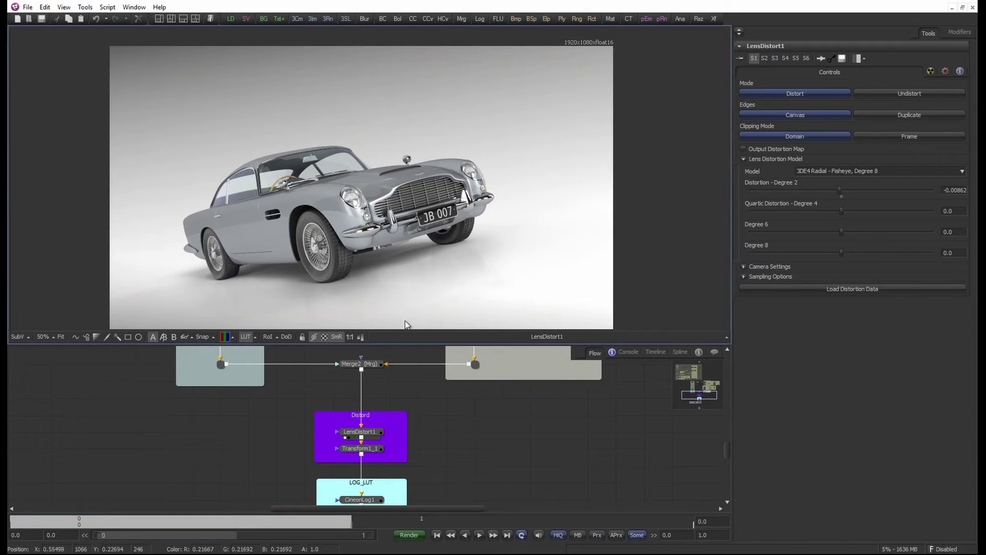
Step: Inspect the upper-right corner of the LensDistort1 result up close, and fit the full image back into the viewer
scroll(452, 423, down, 2)
click(376, 415)
click(374, 397)
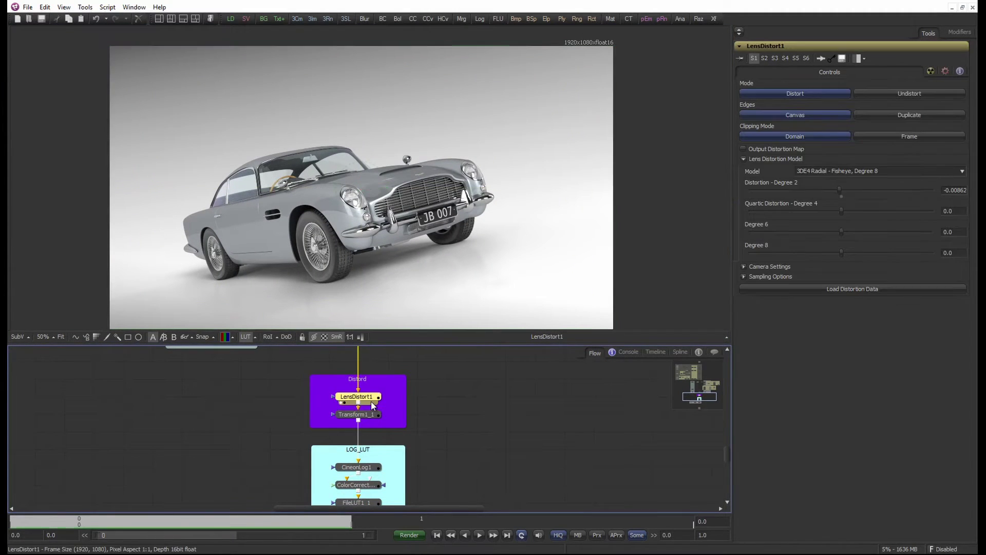
scroll(537, 176, up, 3)
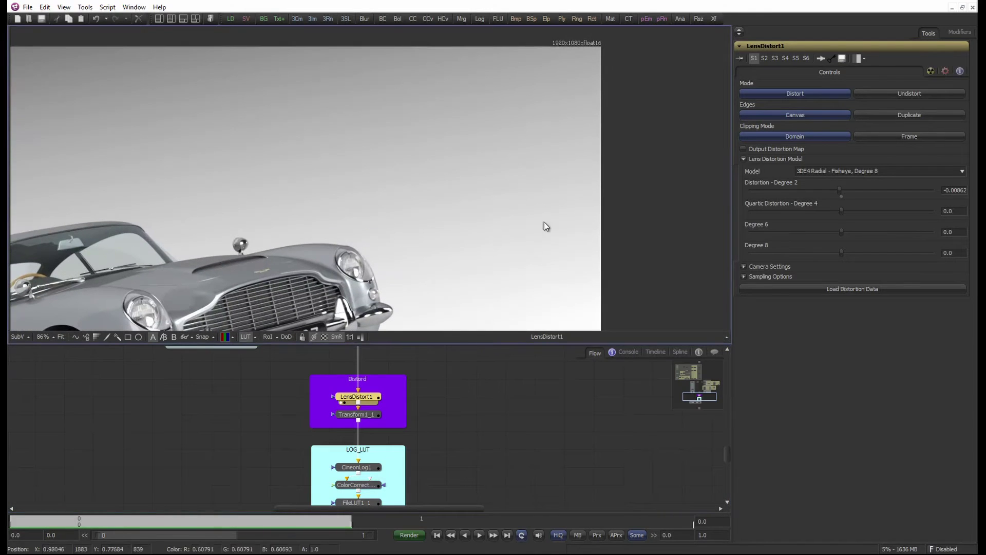
scroll(384, 372, up, 2)
drag(369, 366, 424, 254)
key(1)
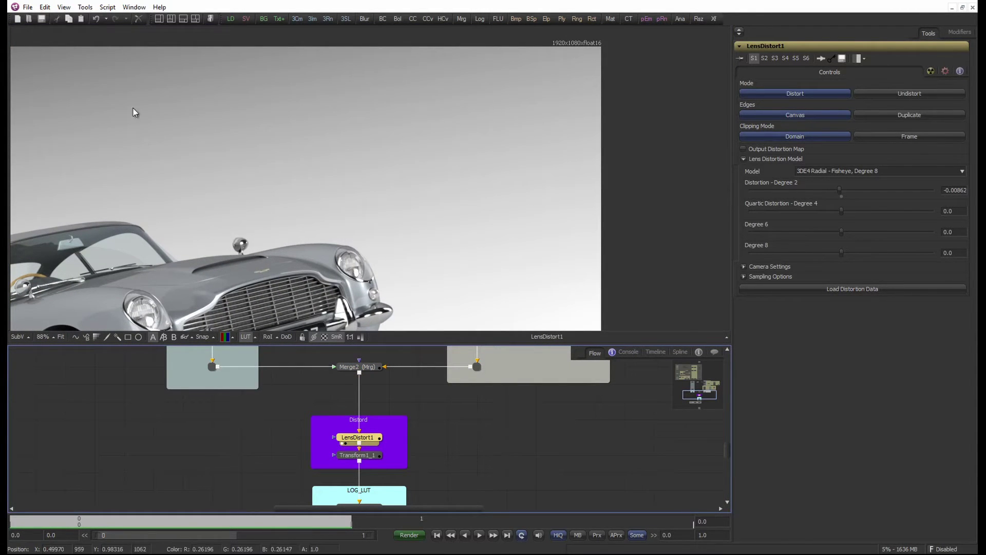
key(ctrl+f)
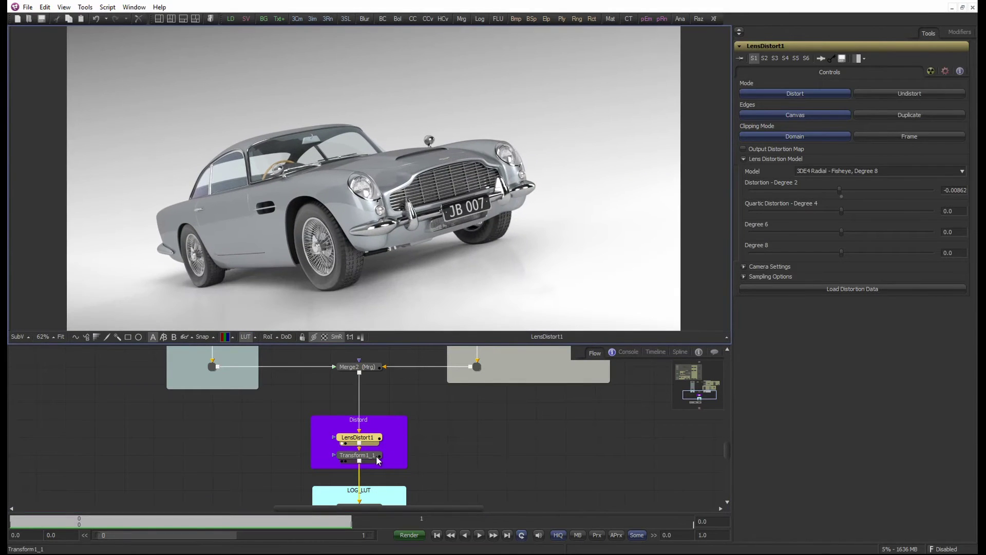
Step: Display the Transform1_1 result, check its size setting and the image's right edge up close, and bring the full frame back into view
drag(358, 456, 363, 231)
scroll(501, 262, up, 1)
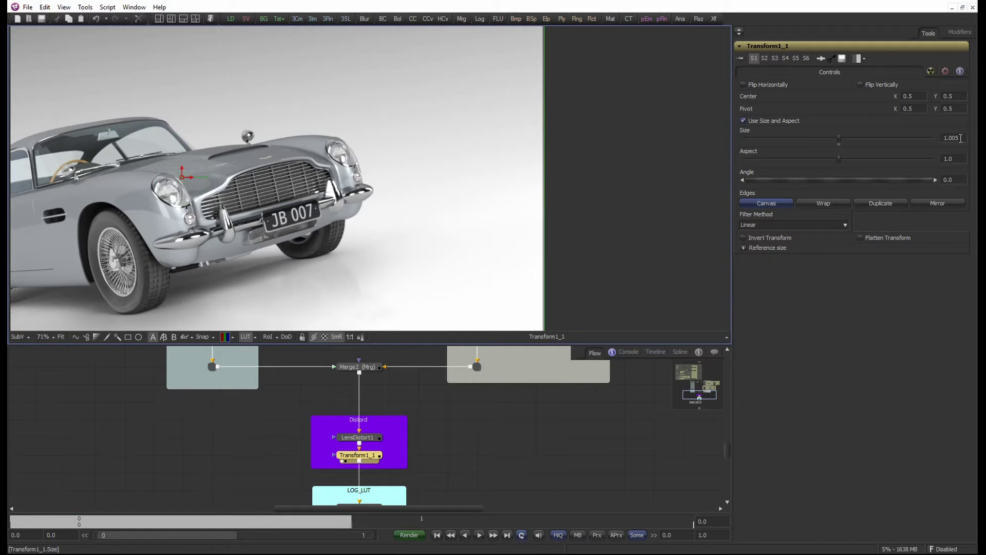
scroll(623, 208, up, 10)
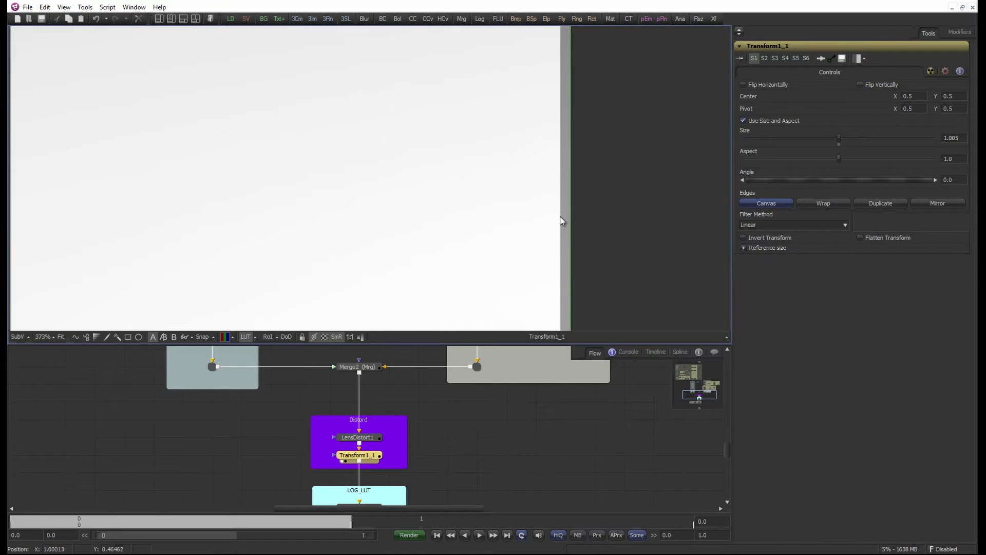
scroll(560, 221, up, 1)
scroll(409, 264, down, 10)
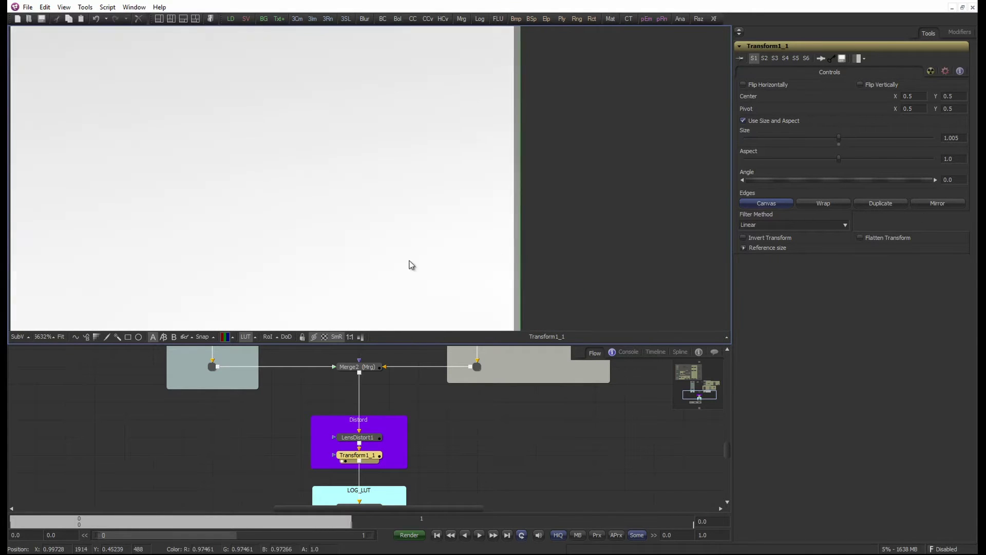
scroll(399, 276, down, 2)
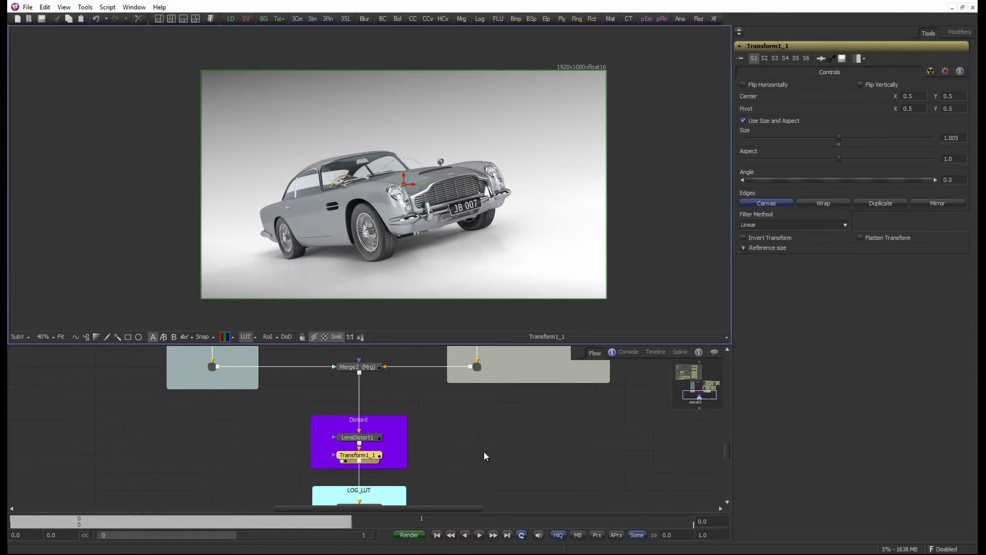
scroll(454, 262, up, 1)
scroll(457, 431, down, 2)
Step: Display the CineonLog1 node's result in the viewer and turn off the viewer LUT
click(363, 455)
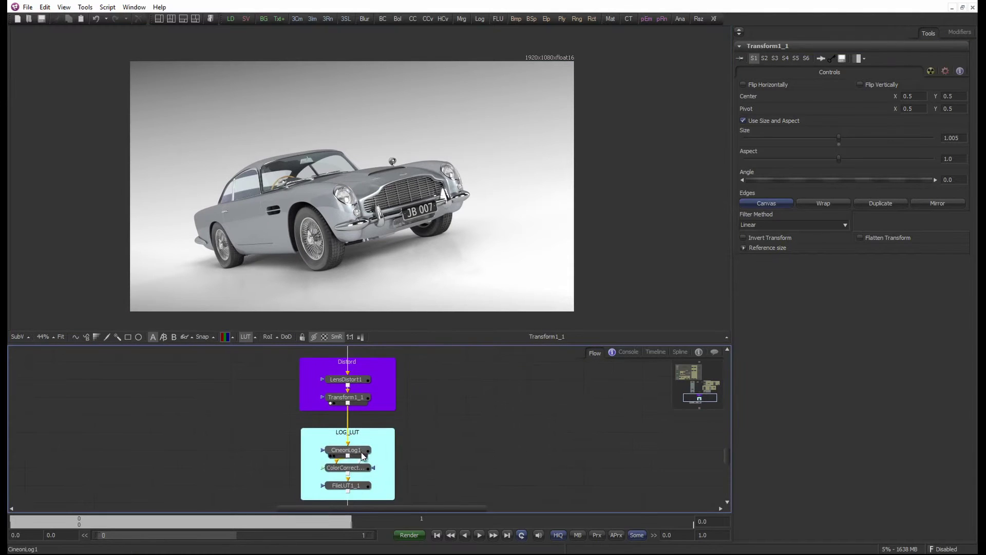
drag(362, 455, 355, 241)
scroll(356, 242, up, 1)
click(245, 336)
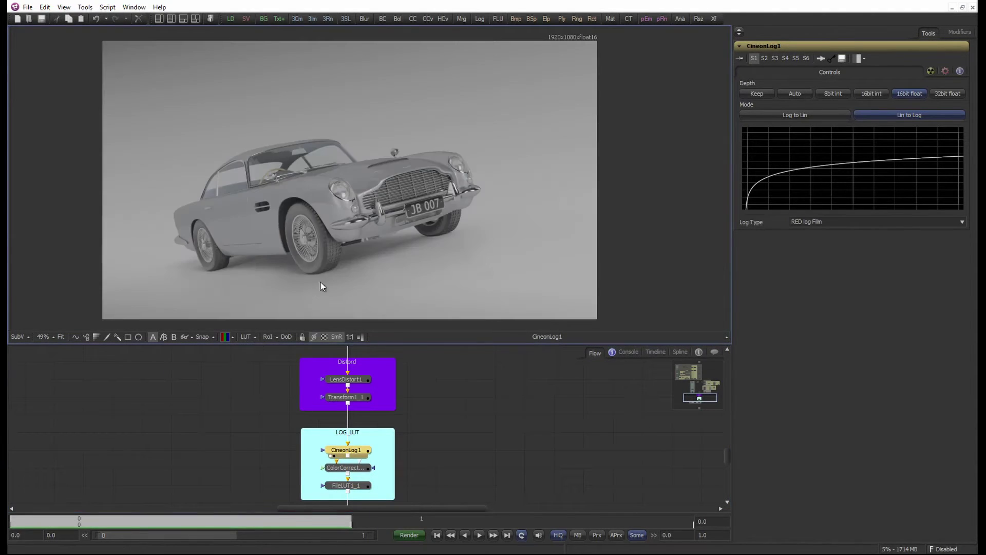
Step: Display the Transform1_1 result for comparison with the log image, and select CineonLog1 again to show its controls
click(460, 427)
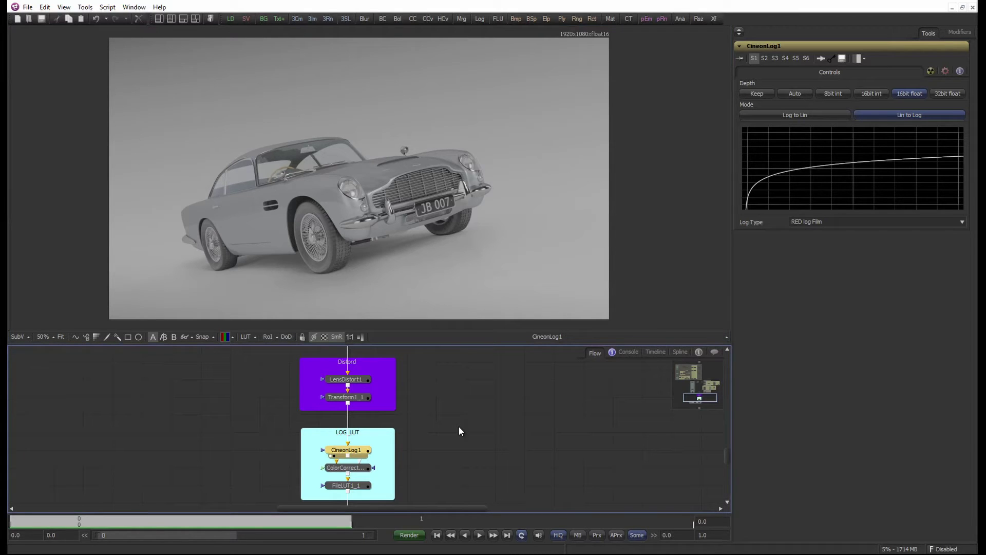
click(454, 413)
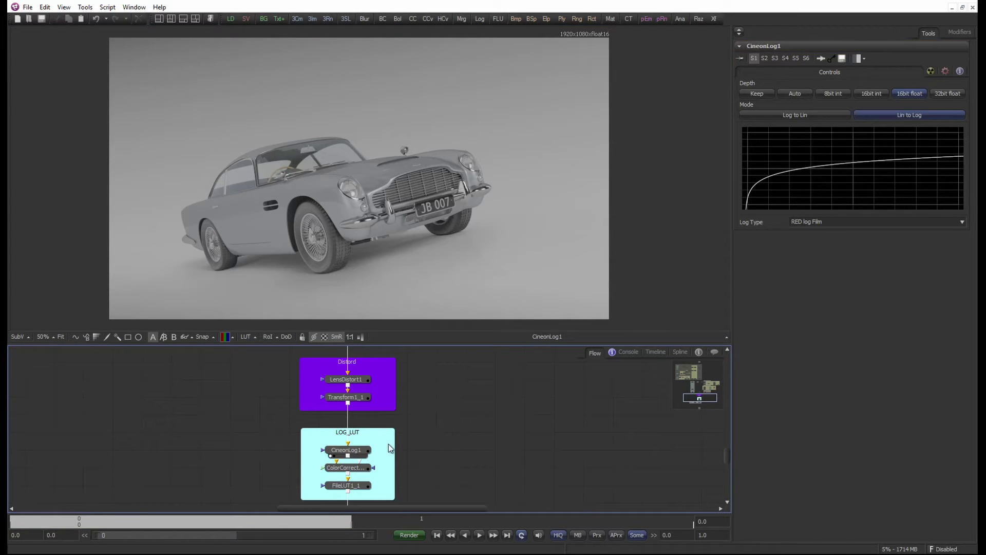
click(363, 453)
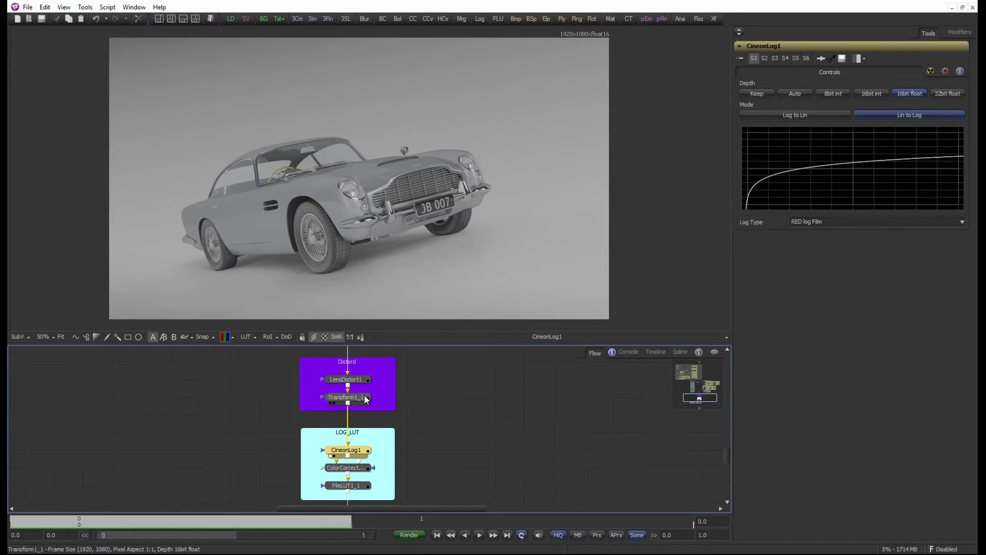
click(330, 403)
click(439, 433)
click(367, 452)
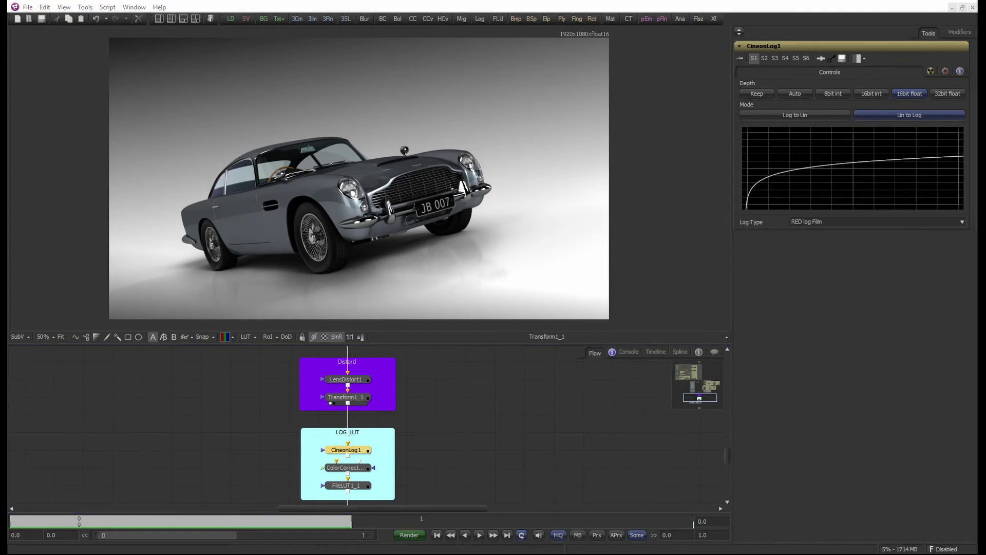
Step: Switch to the infos.txt notes and open the links to the exposure-to-the-right article and the REDlogFilm and REDgamma article
key(alt+Tab)
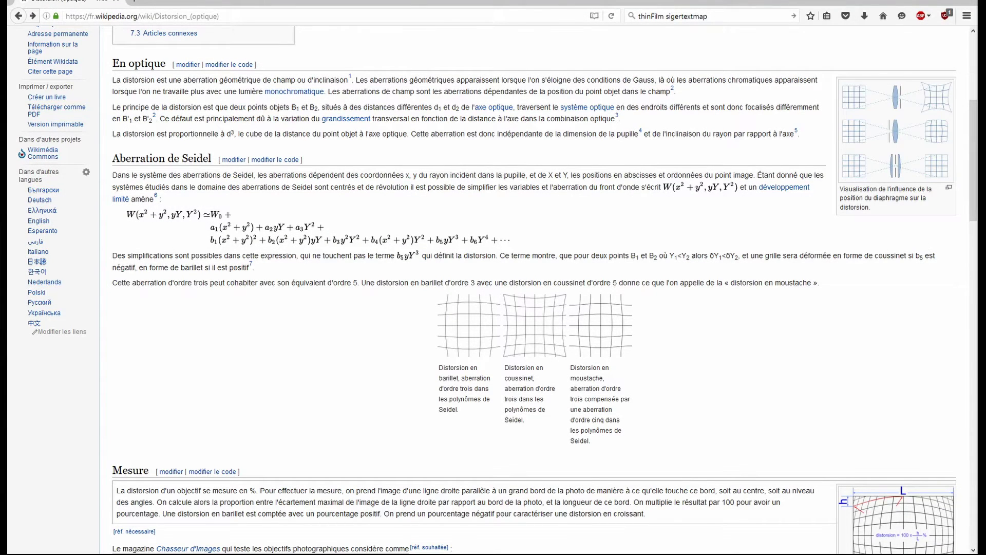
key(alt+Tab)
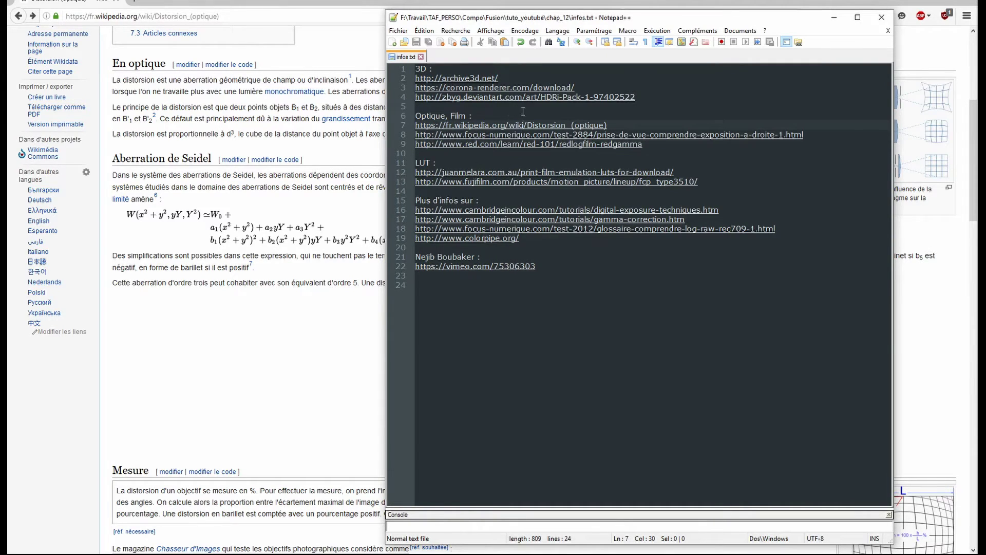
double_click(489, 136)
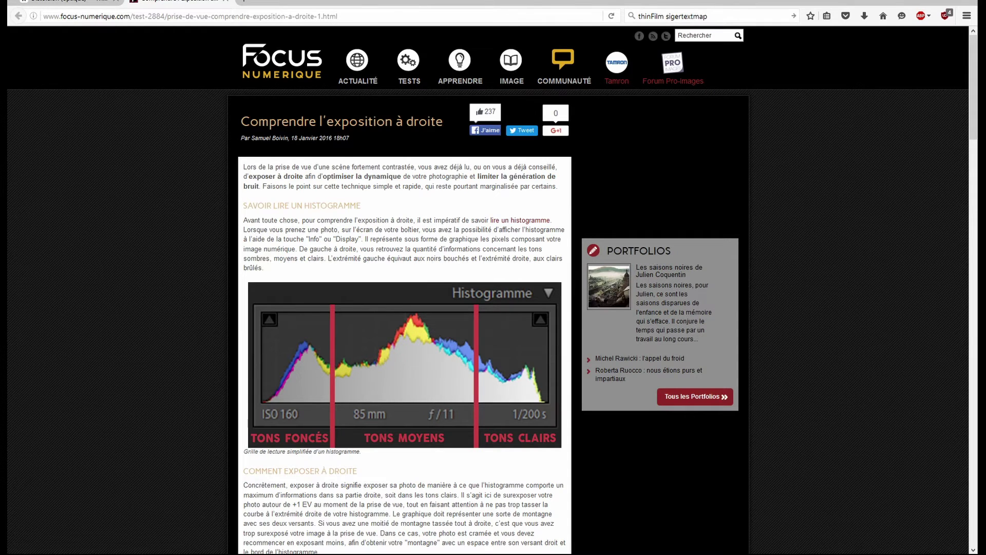
key(alt+Tab)
click(566, 146)
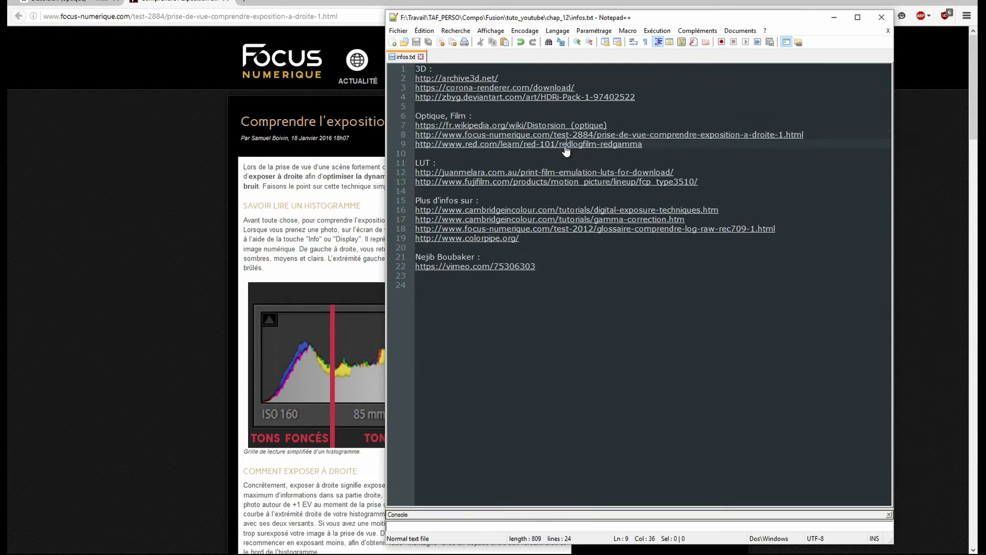
double_click(566, 146)
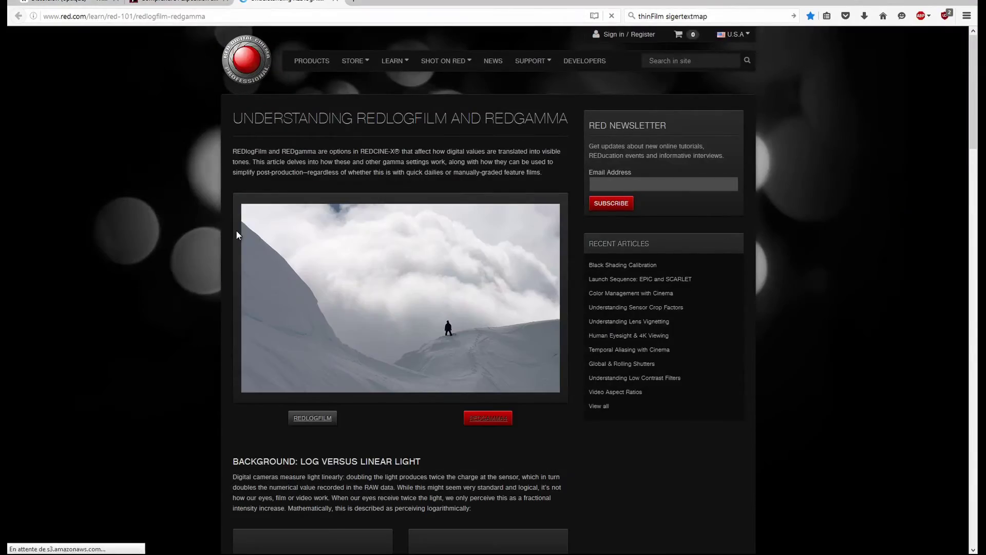
Step: Skim the exposure-to-the-right article's histograms, tonal distribution bar and example photos
key(ctrl+shift+Tab)
scroll(168, 321, down, 15)
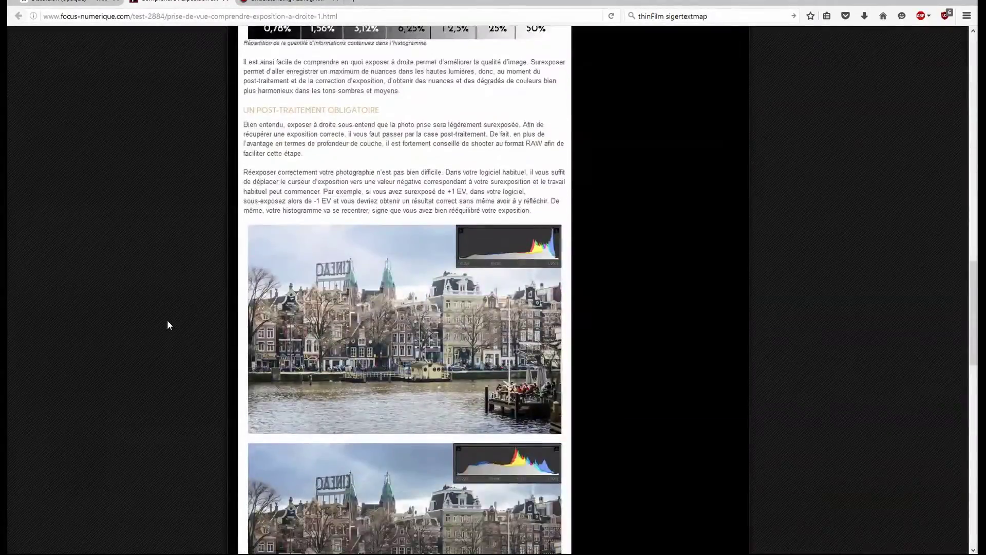
scroll(167, 321, down, 10)
scroll(168, 321, up, 20)
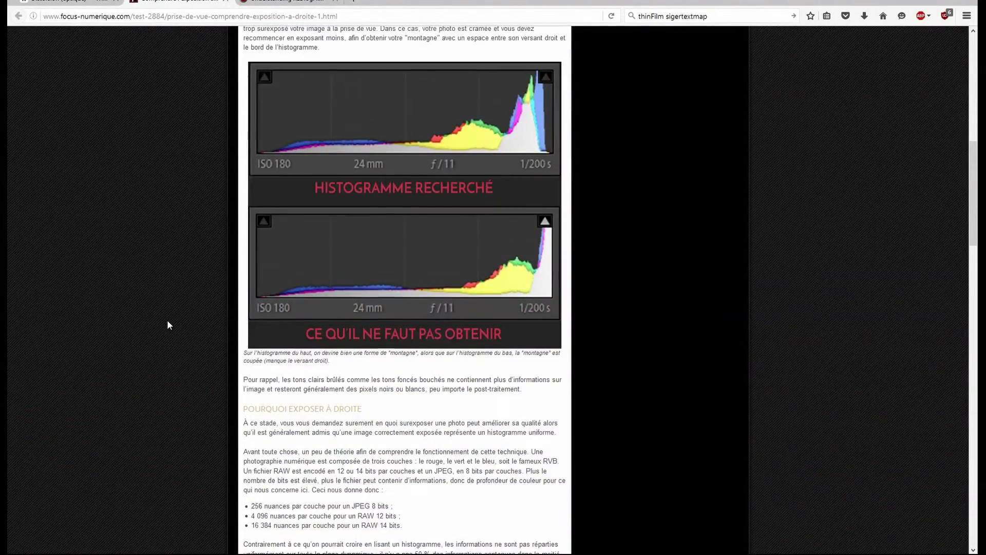
scroll(168, 325, down, 6)
Step: Examine the RED article's linear and logarithmic graphs, and compare its sample image in REDlogFilm and REDgamma4
key(ctrl+Tab)
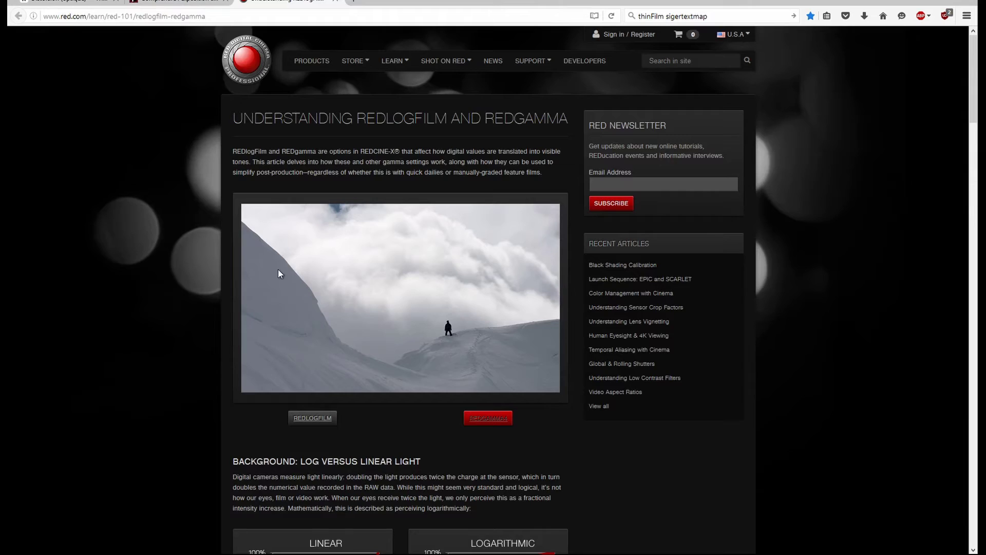
scroll(188, 301, down, 5)
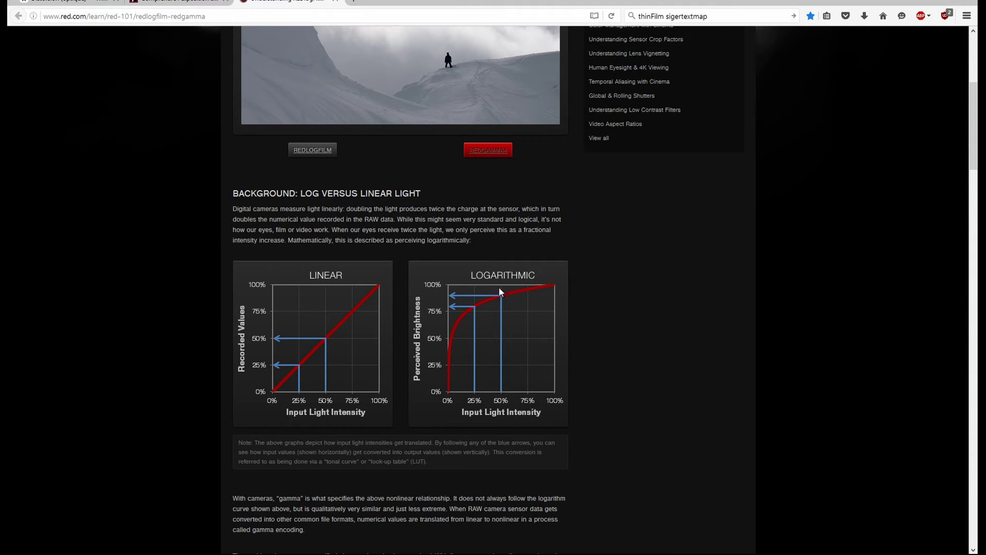
scroll(500, 291, up, 5)
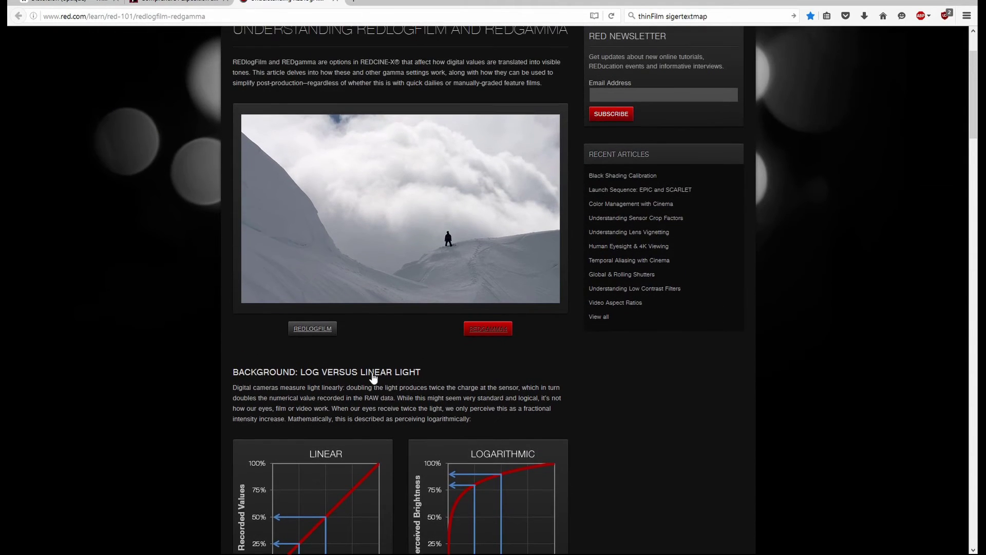
click(319, 329)
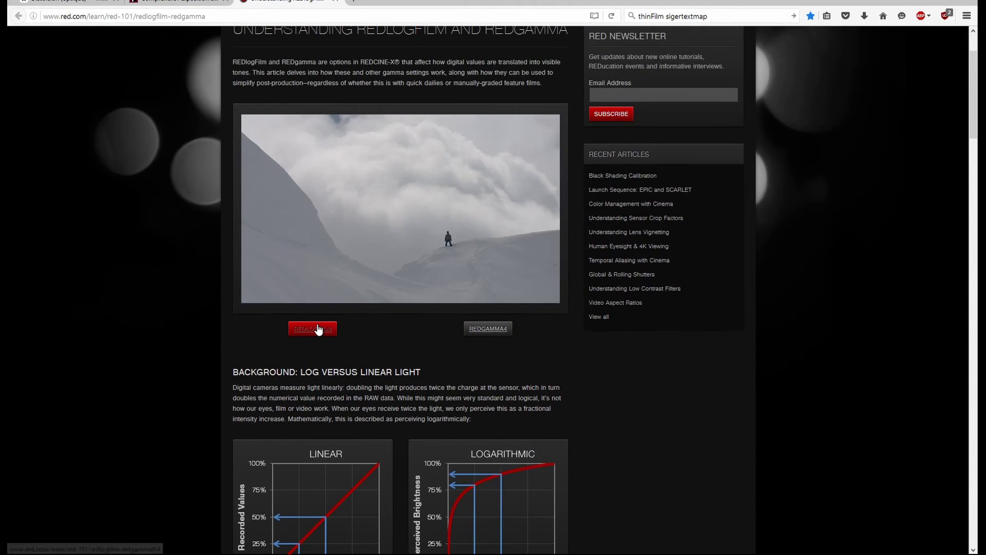
click(468, 334)
click(307, 335)
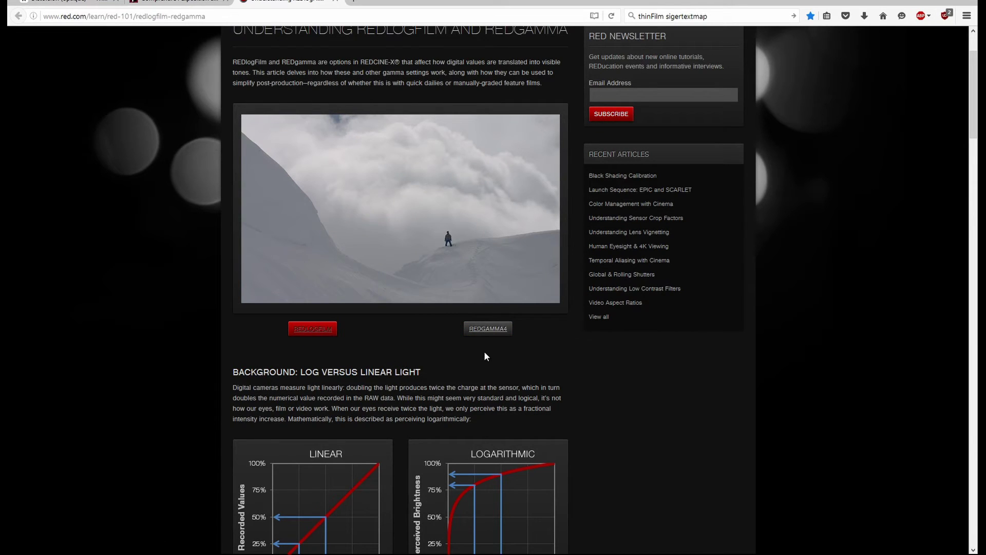
click(486, 331)
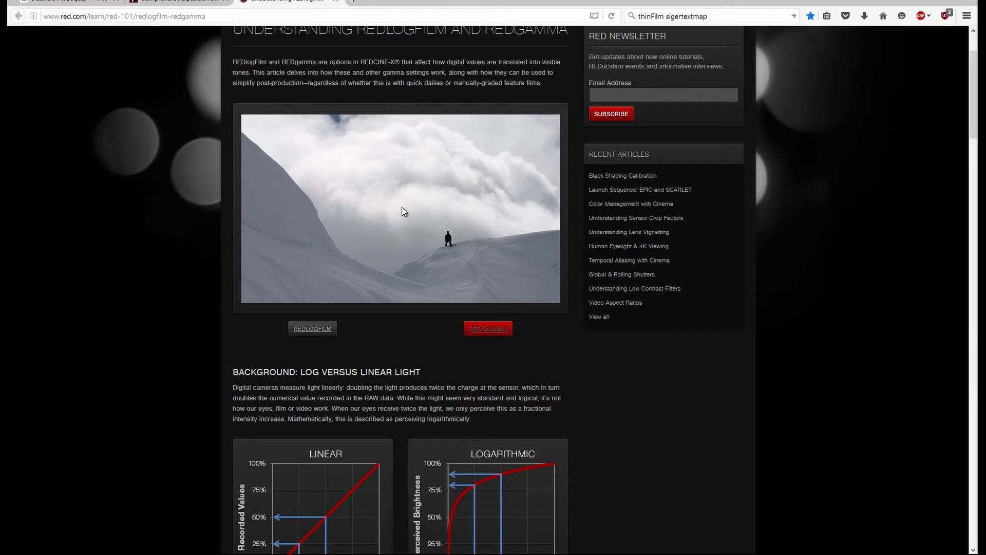
Step: Examine the RED article's explanation of gamma encoding and its linearly-encoded and gamma-encoded gradients
scroll(479, 234, down, 8)
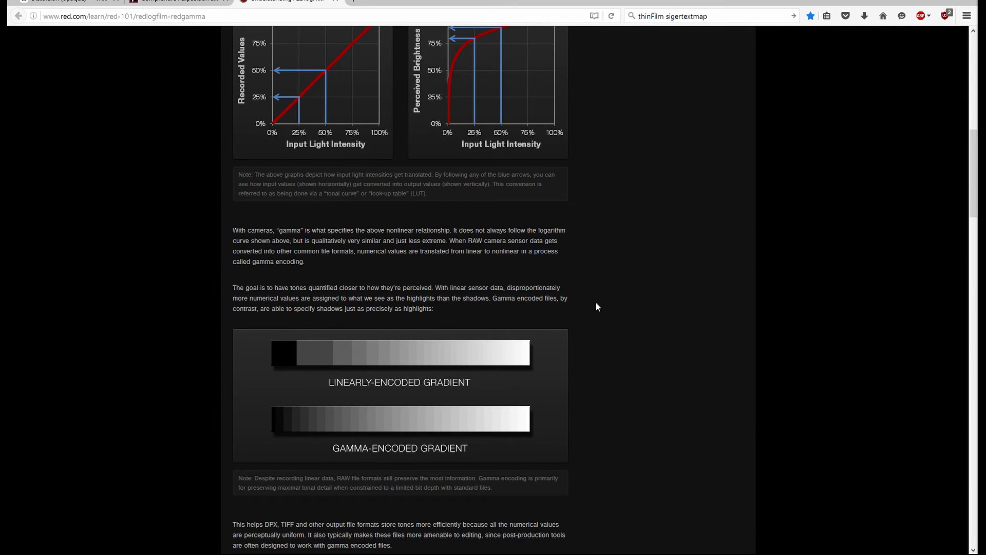
scroll(596, 308, up, 2)
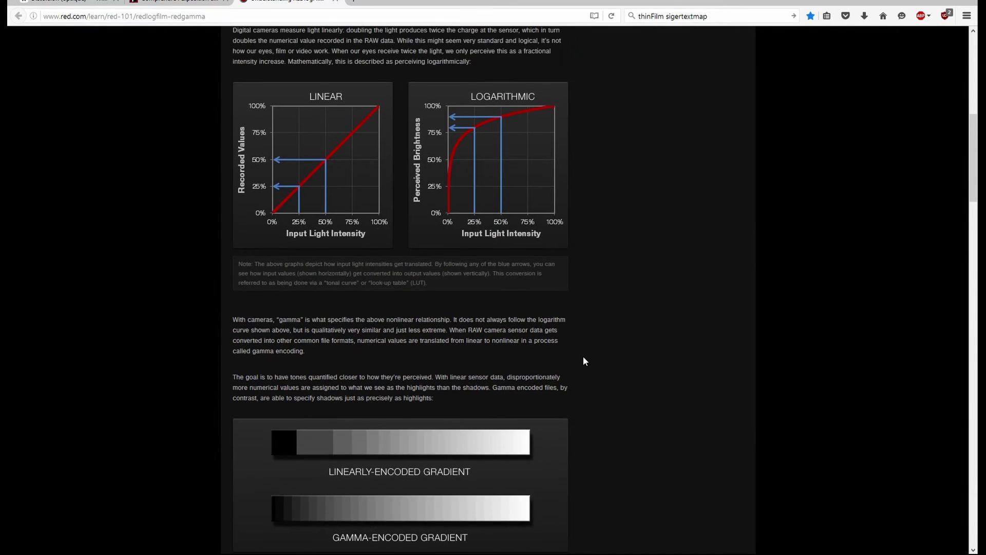
scroll(576, 354, down, 2)
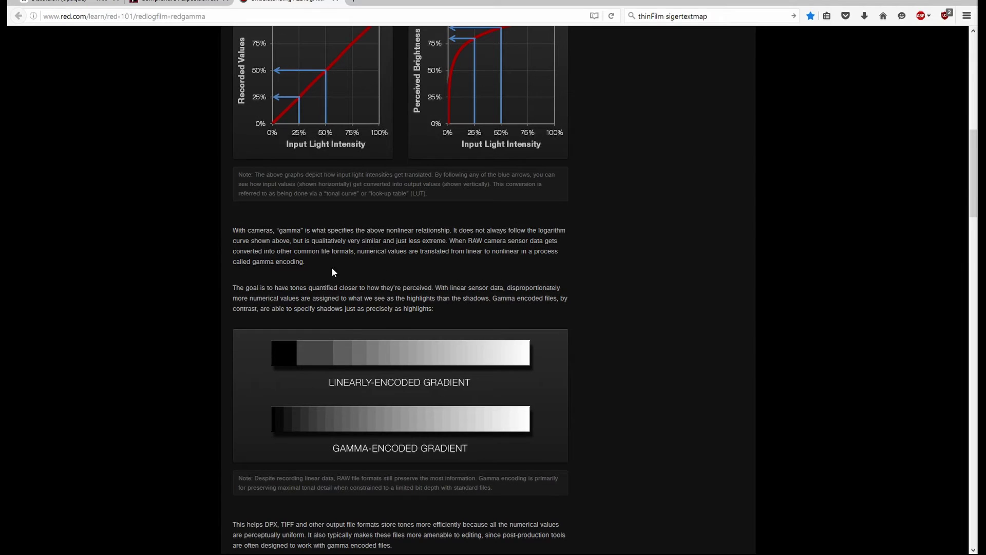
Step: Compare the exposure article's tonal distribution bar with RED's encoded gradients, and examine its section and photos on correcting exposure in post-processing
click(195, 2)
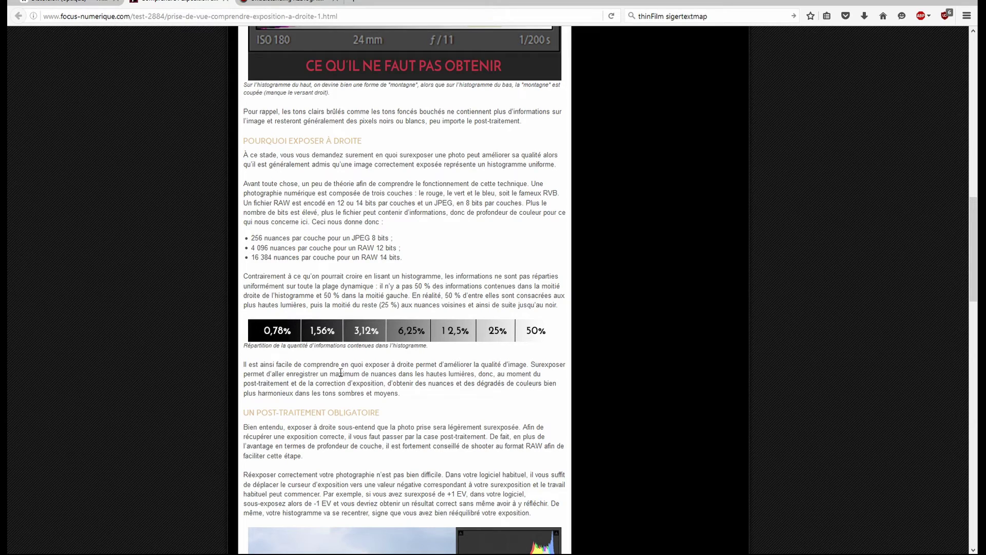
scroll(352, 373, down, 3)
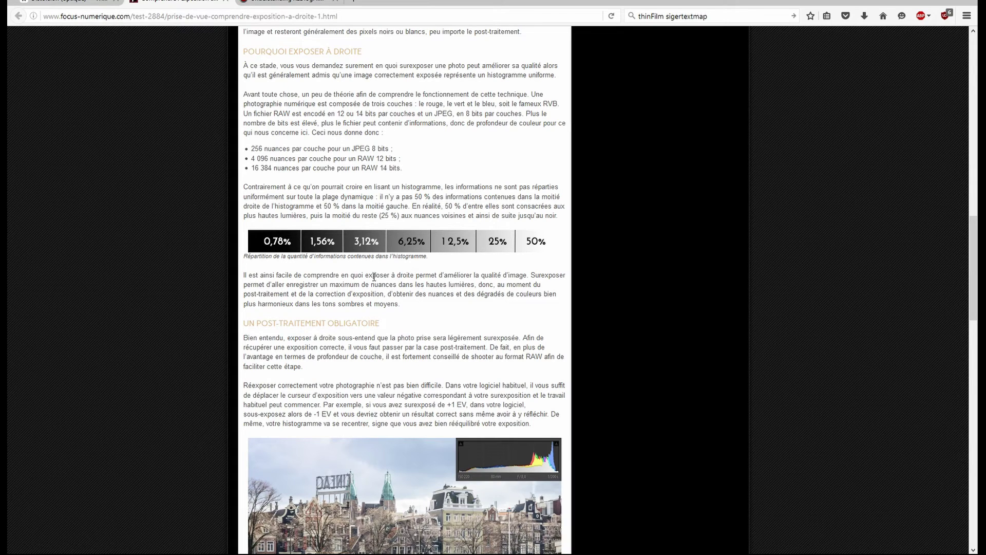
click(270, 2)
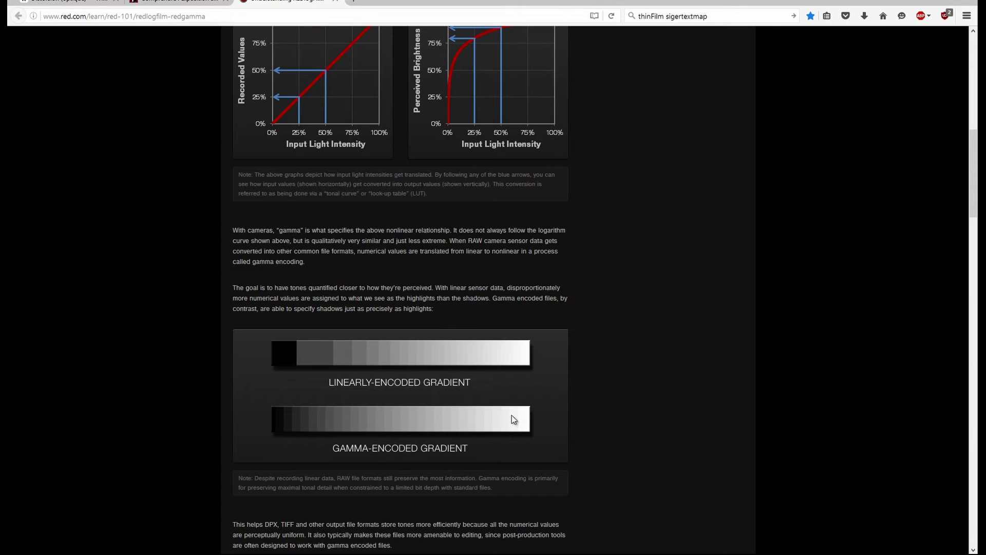
key(ctrl+shift+Tab)
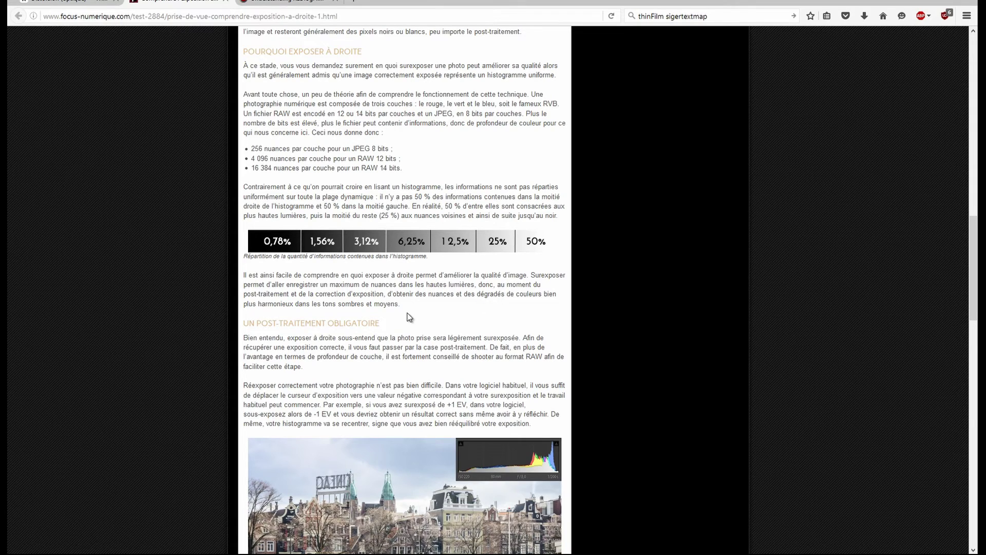
scroll(360, 303, down, 6)
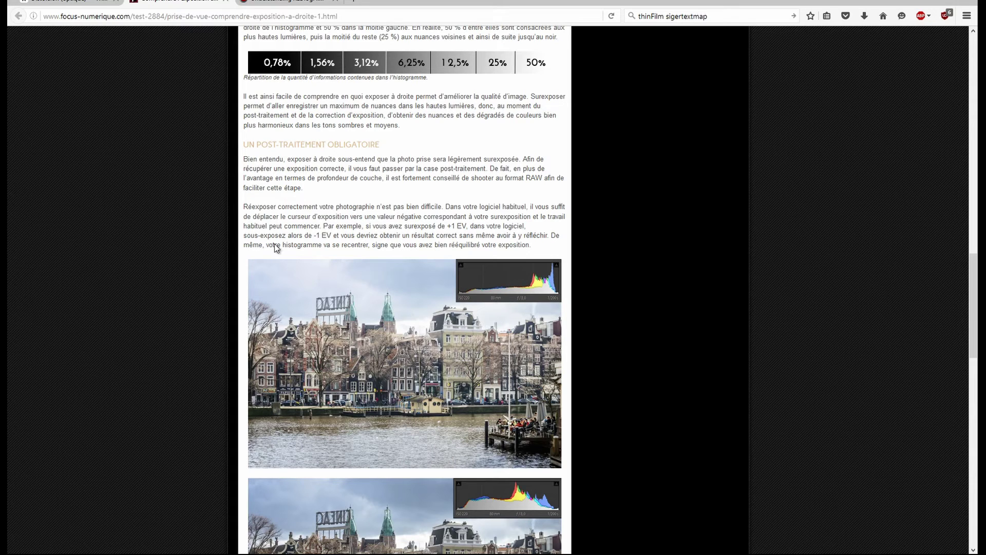
Step: Return to Fusion from the RED article and display the CineonLog1 result in the viewer
click(277, 2)
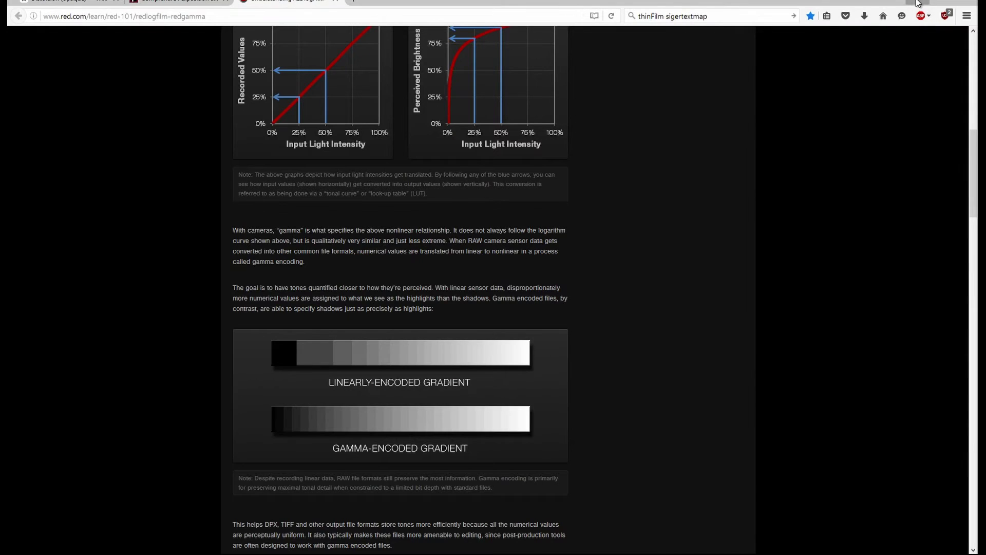
click(918, 5)
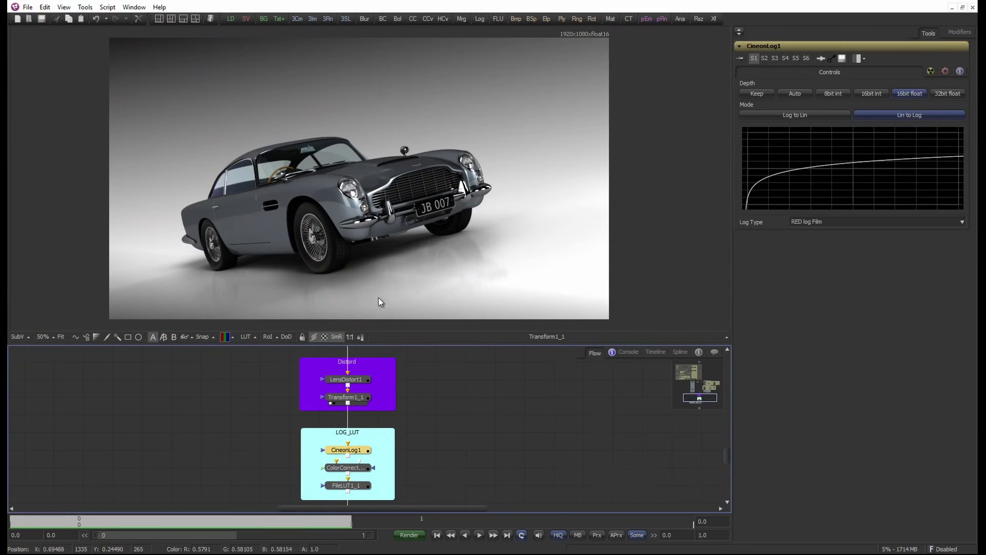
click(362, 457)
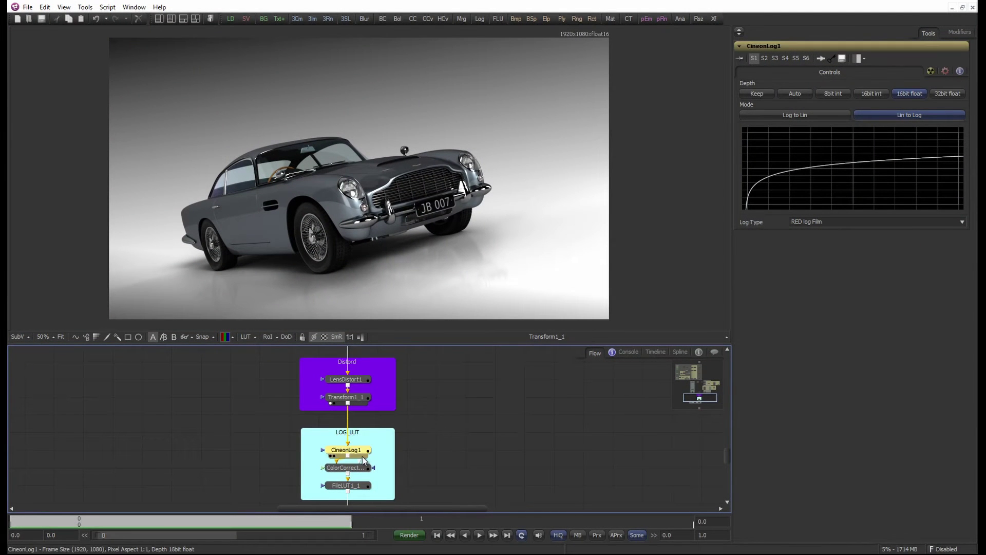
drag(360, 459, 336, 300)
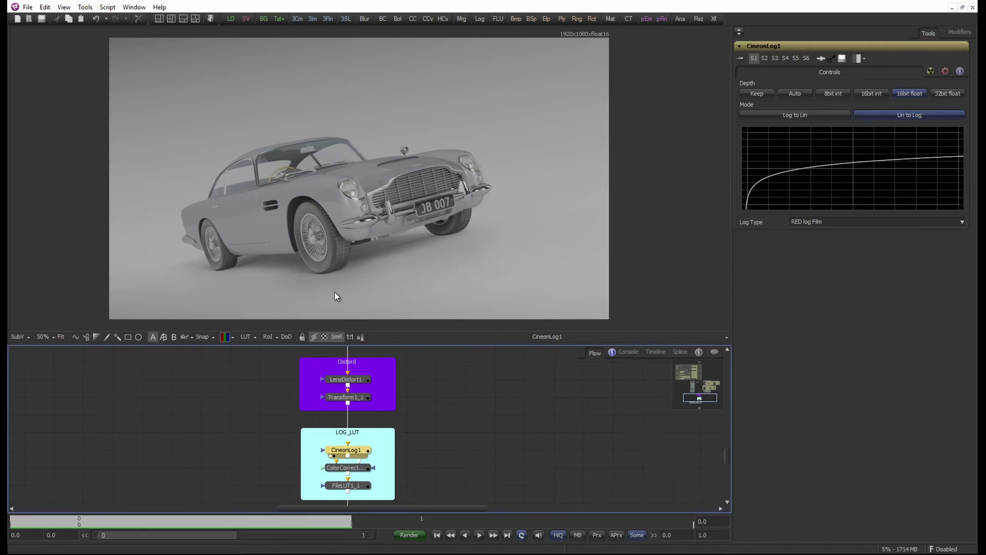
Step: Inspect the log-converted car image, then display the ColorCorrector4 result from the LOG_LUT group and compare both tools
scroll(327, 278, up, 2)
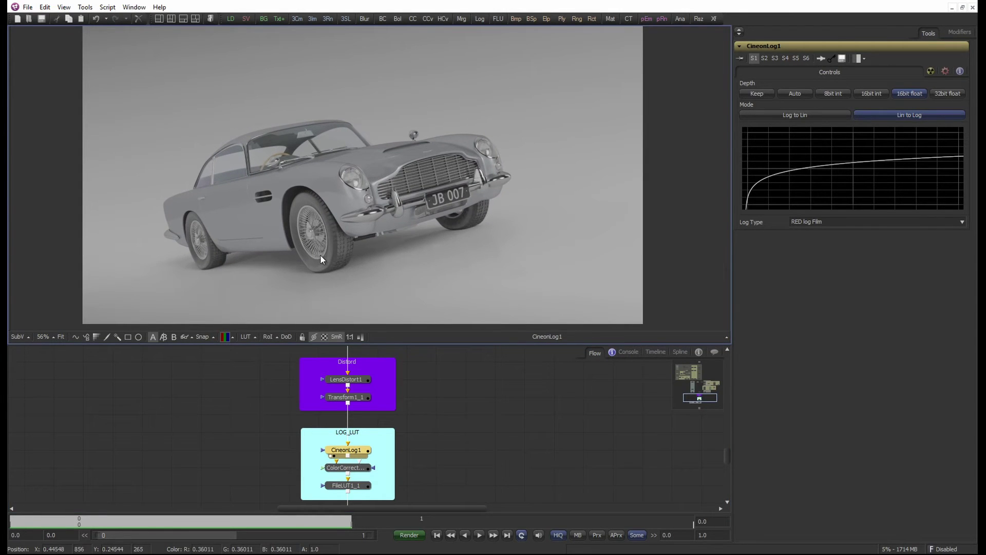
scroll(359, 249, down, 2)
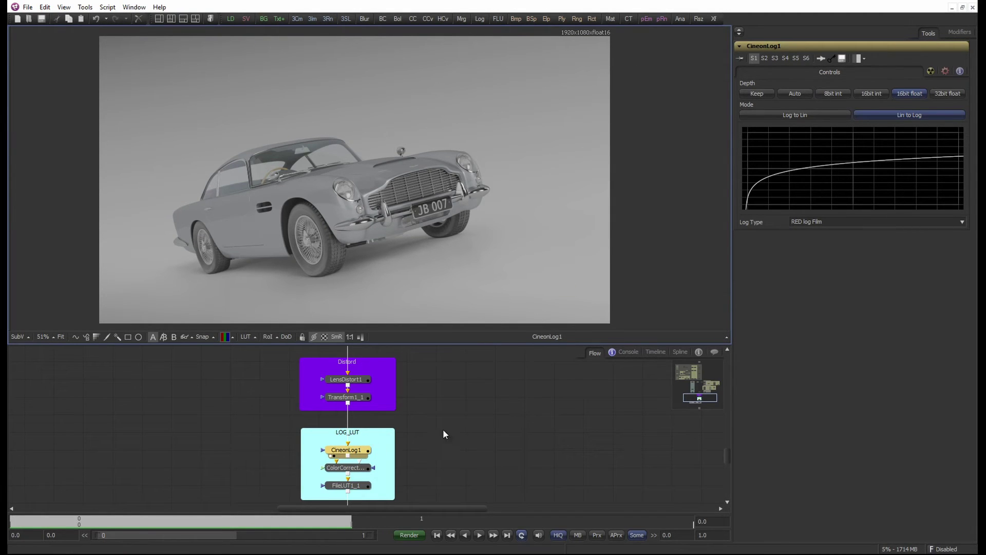
scroll(432, 411, down, 2)
click(359, 411)
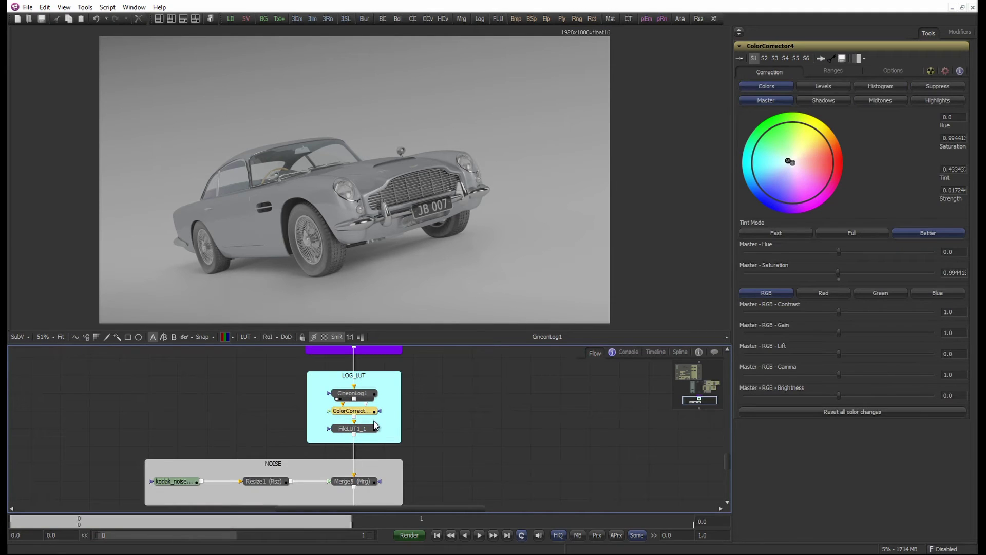
key(1)
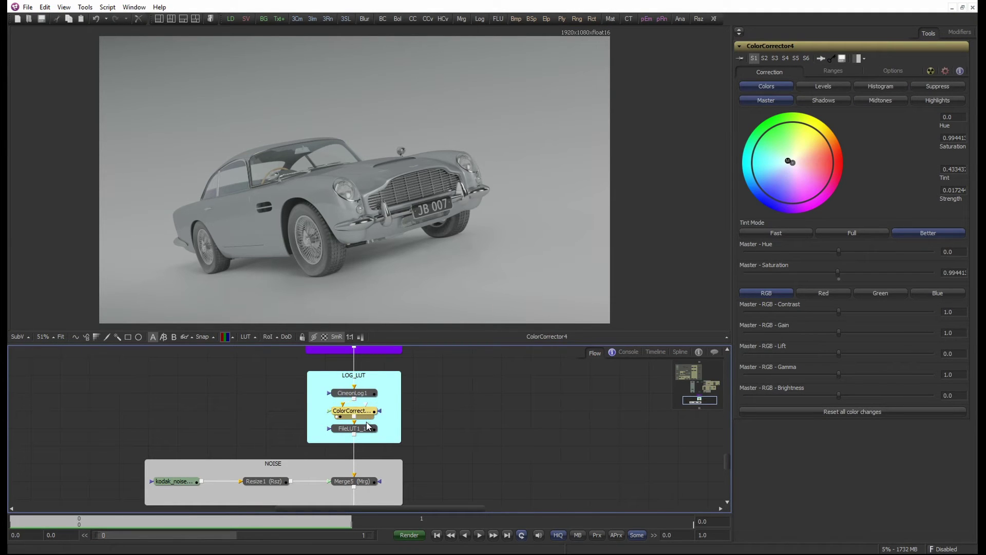
click(371, 393)
click(369, 414)
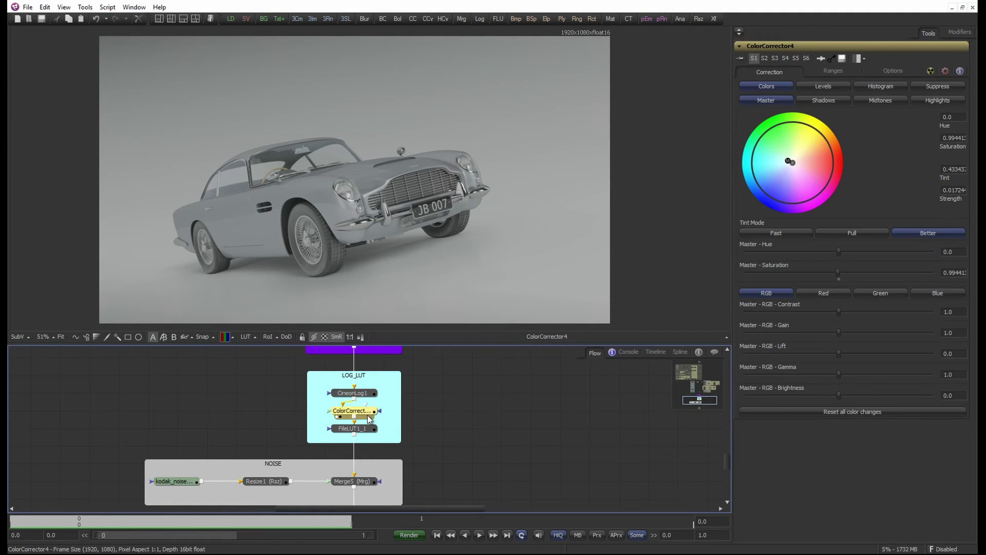
Step: Examine the color-corrected car closely around its front wheel, bumper and grille
scroll(280, 257, up, 5)
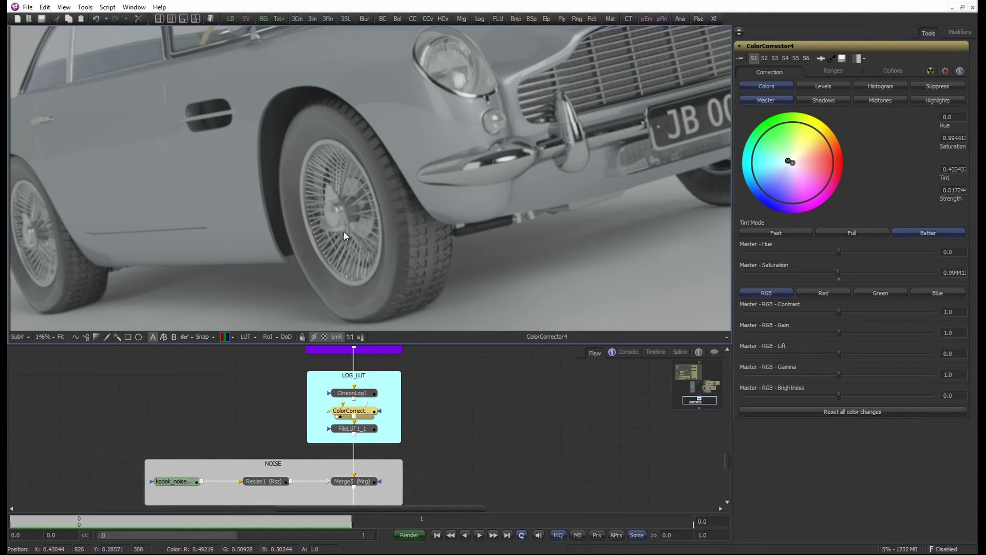
scroll(370, 221, down, 2)
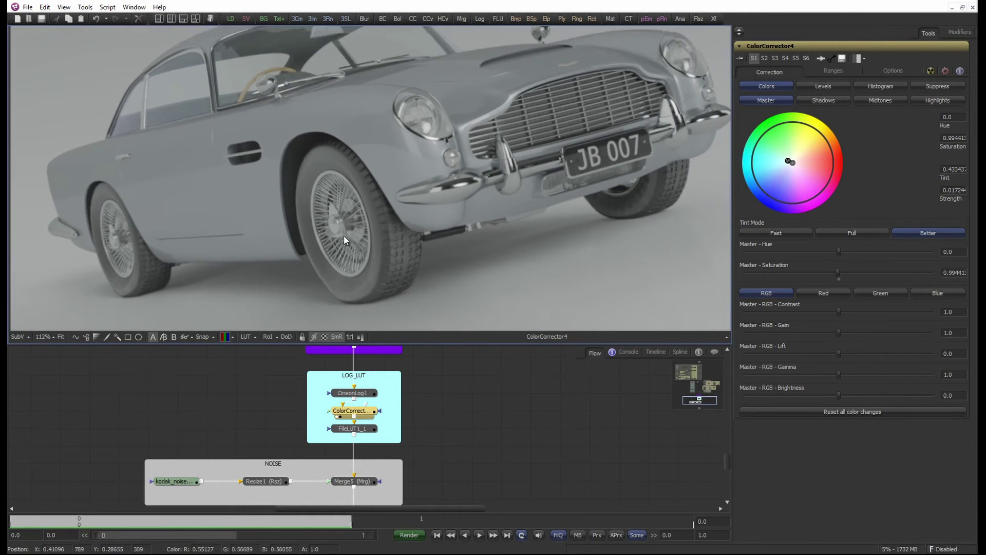
scroll(390, 257, down, 1)
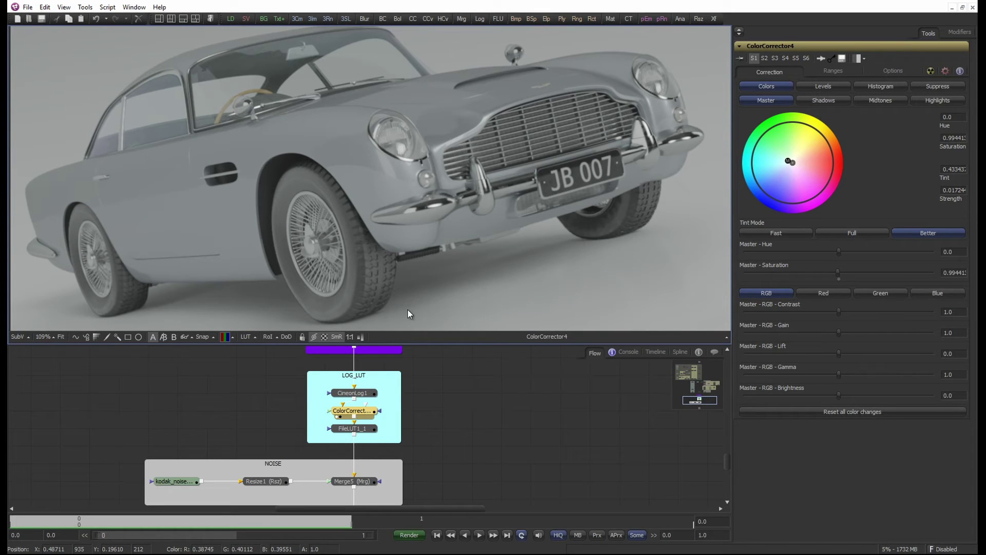
Step: Select FileLUT1_1, switch to the infos.txt notes in Notepad++ and open the print film emulation LUTs link
click(373, 428)
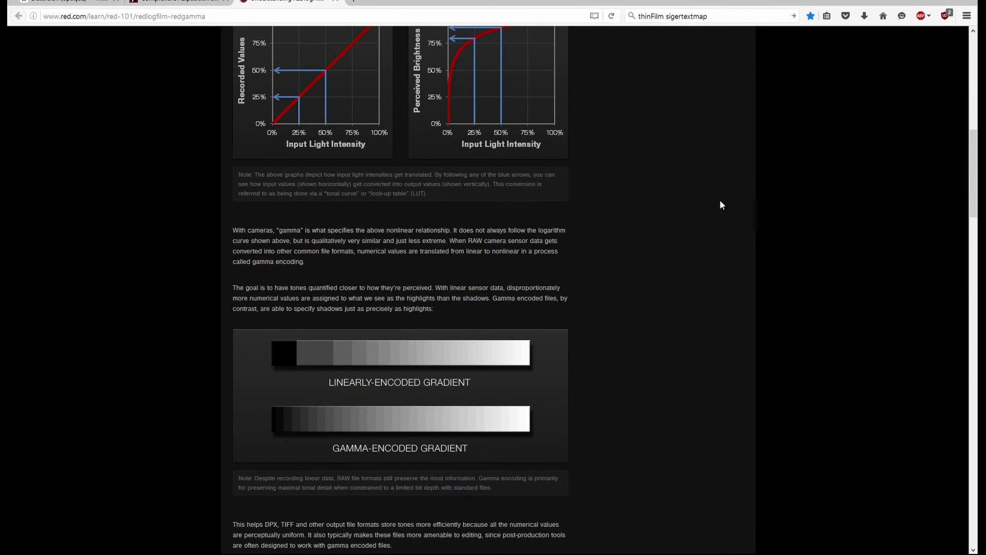
key(alt+Tab)
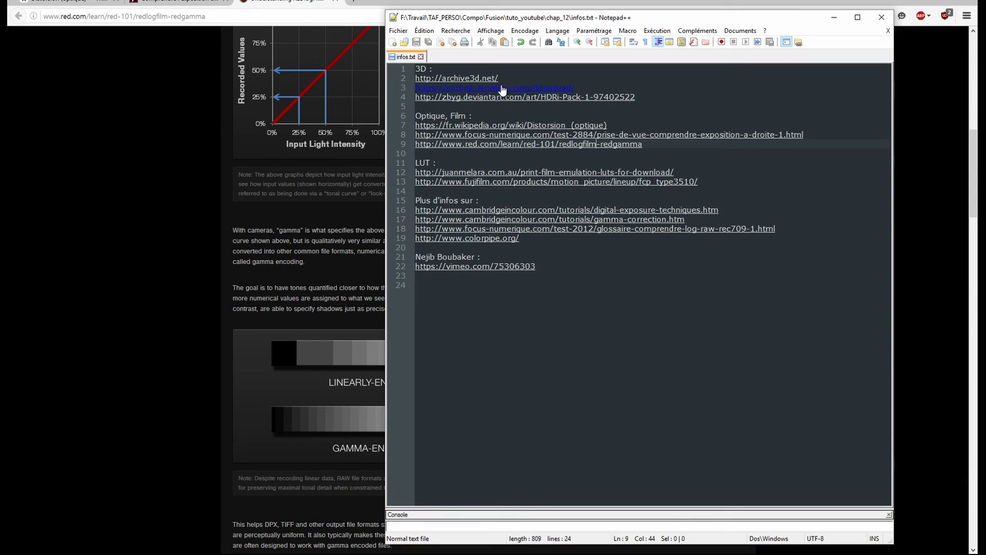
double_click(483, 174)
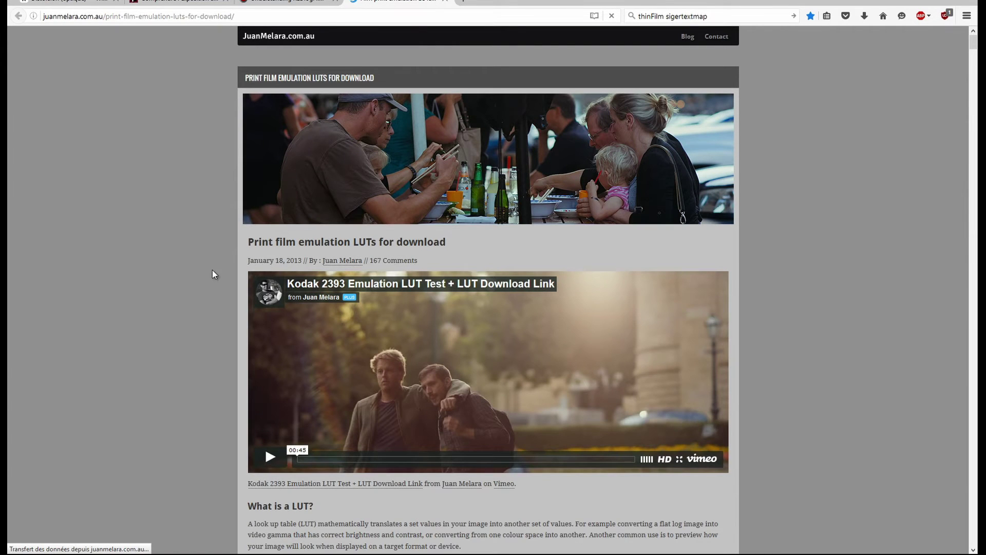
Step: Examine the print film emulation LUTs article, including its sections on what a LUT is and print film emulation
scroll(212, 274, down, 3)
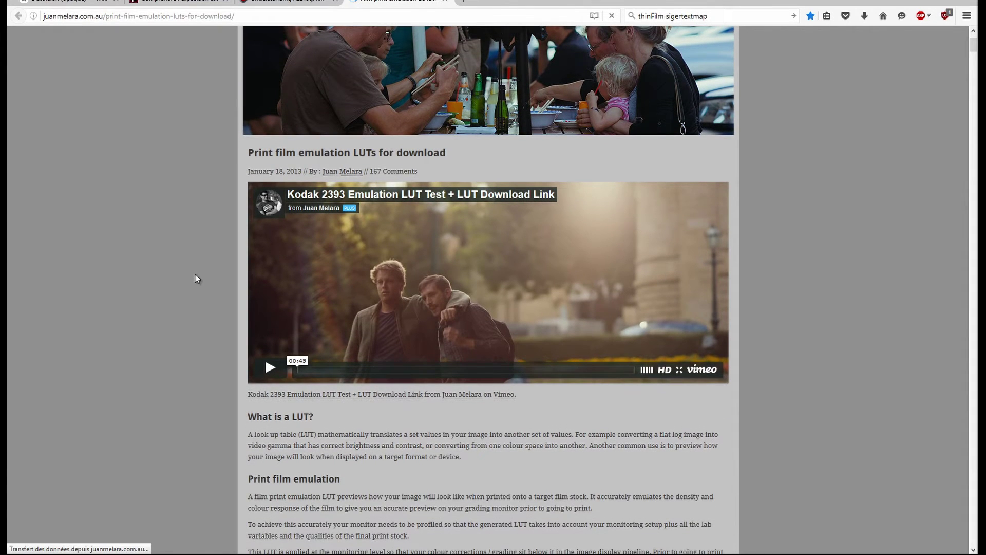
scroll(201, 270, up, 3)
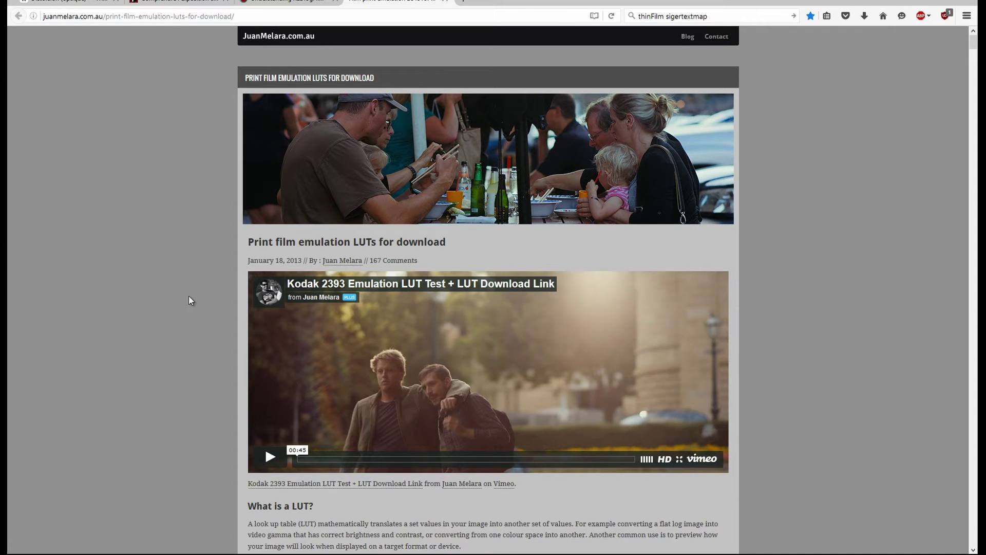
scroll(189, 296, down, 3)
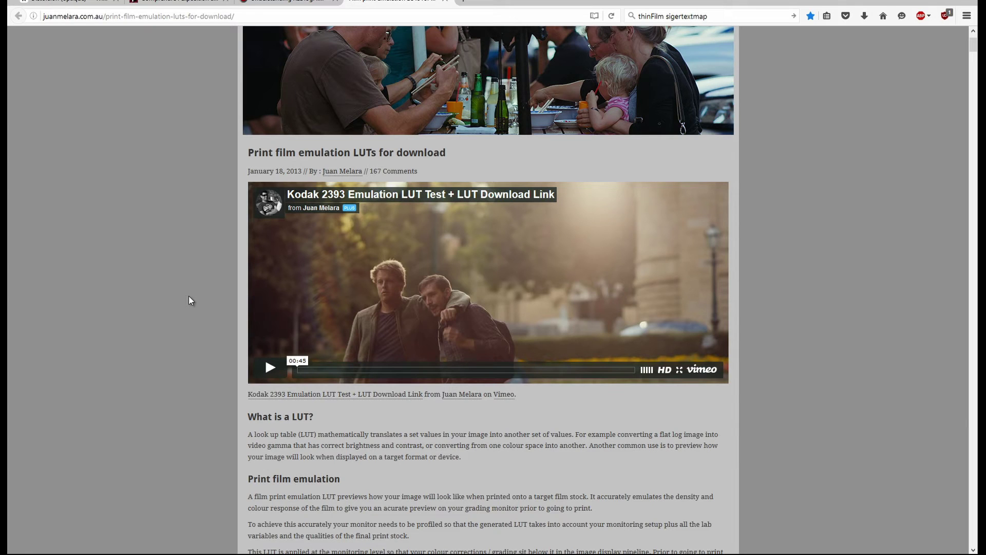
scroll(189, 297, down, 3)
scroll(185, 317, down, 3)
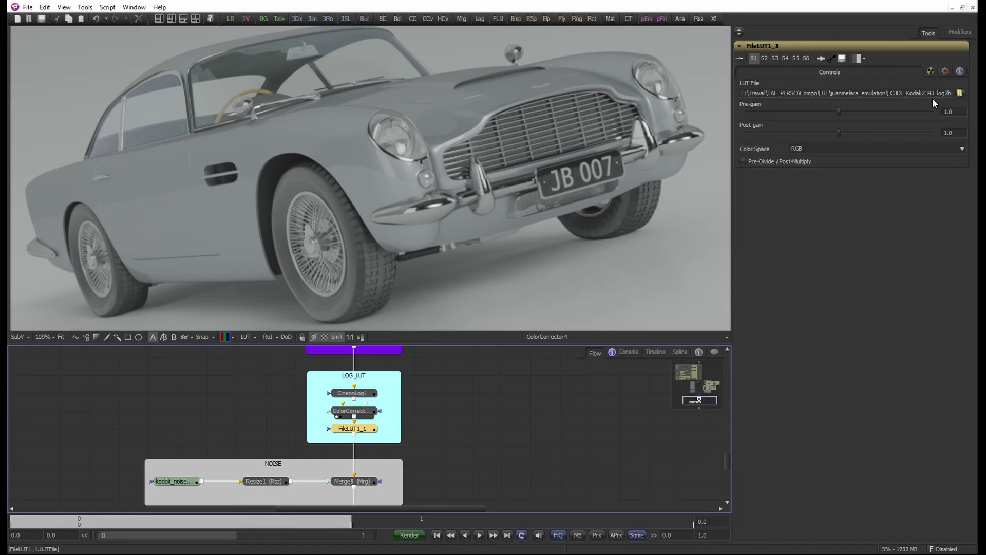
Step: Copy the folder path of the LUT file used by FileLUT1_1 in Fusion
click(940, 93)
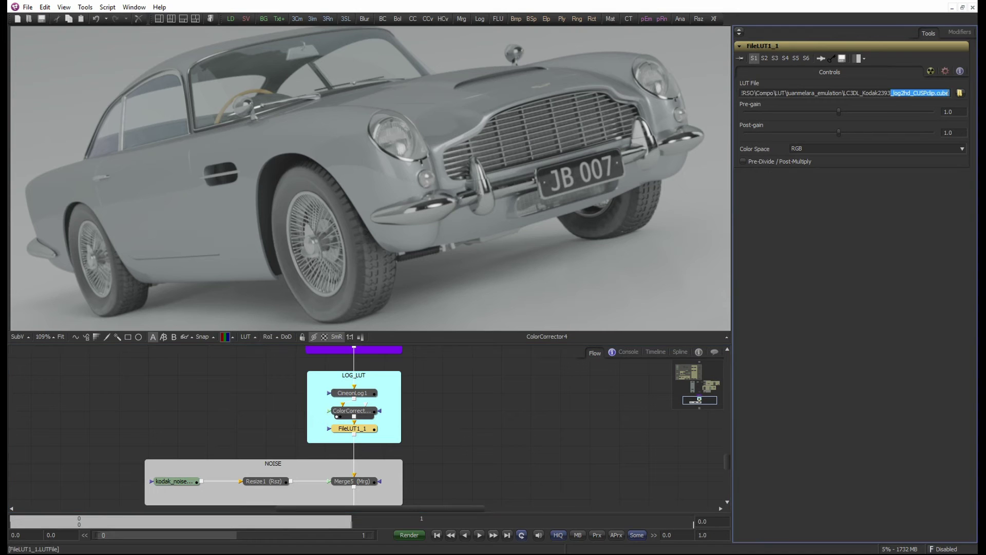
double_click(944, 93)
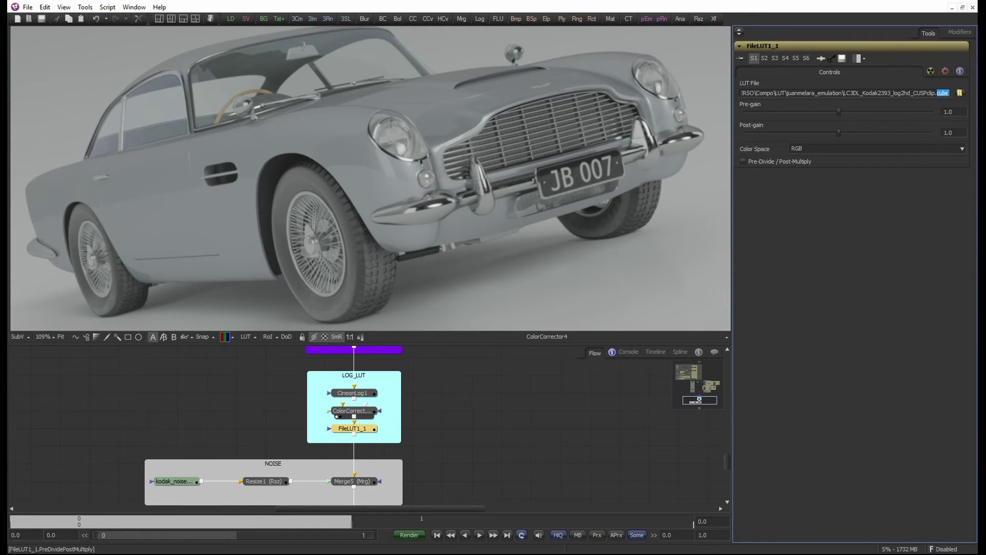
click(929, 94)
drag(843, 93, 695, 99)
key(ctrl+c)
Step: Open the copied LUT folder path in a new File Explorer window
key(super+e)
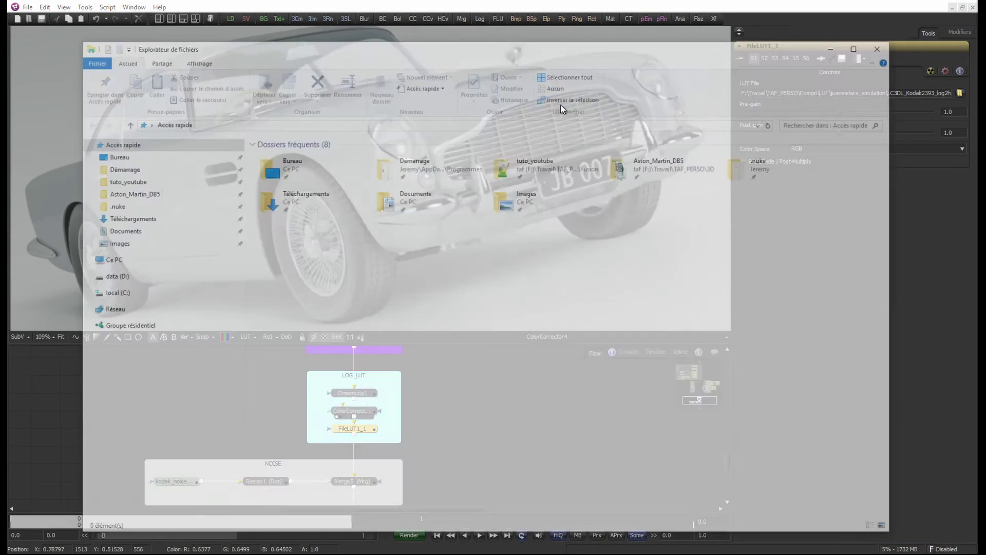
click(498, 125)
key(ctrl+v)
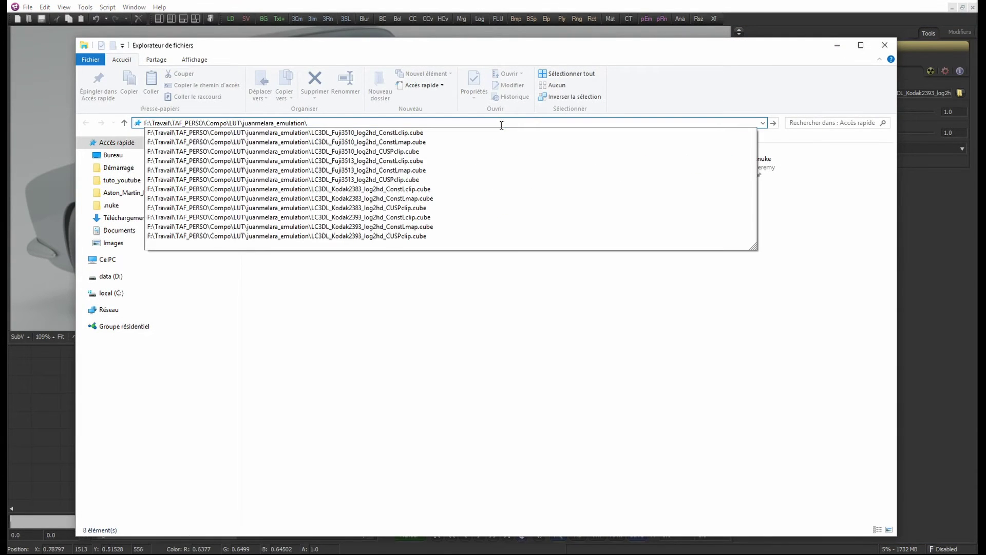
key(Return)
Step: Open LC3DL_Fuji3510_log2hd_ConstLclip.cube in Notepad++ and show the editor full screen
right_click(347, 154)
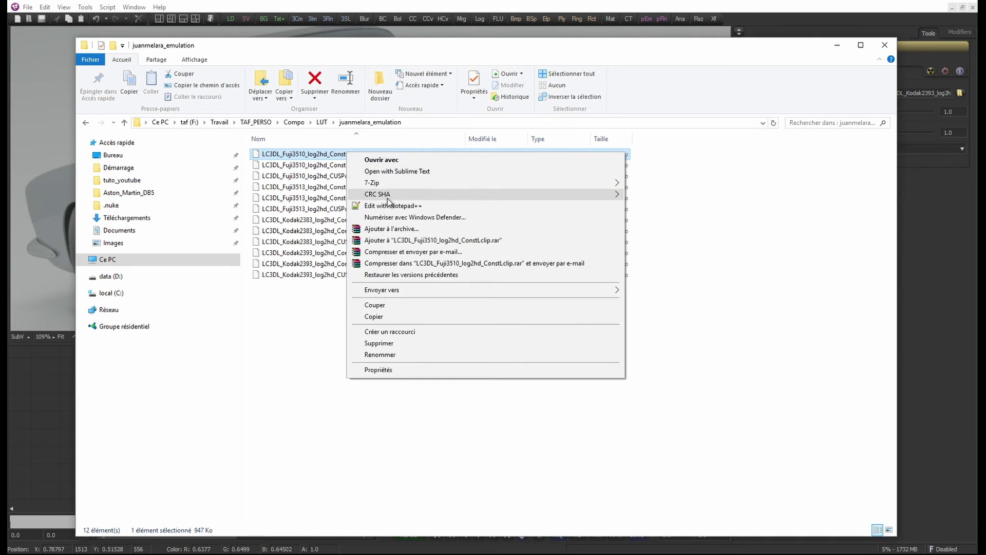
click(389, 207)
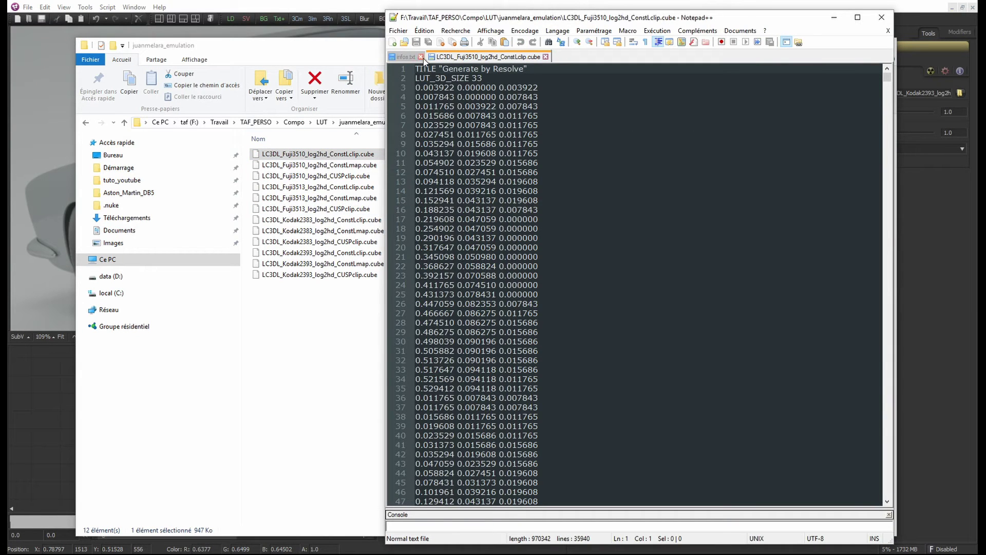
drag(694, 18, 649, 40)
key(F11)
click(497, 213)
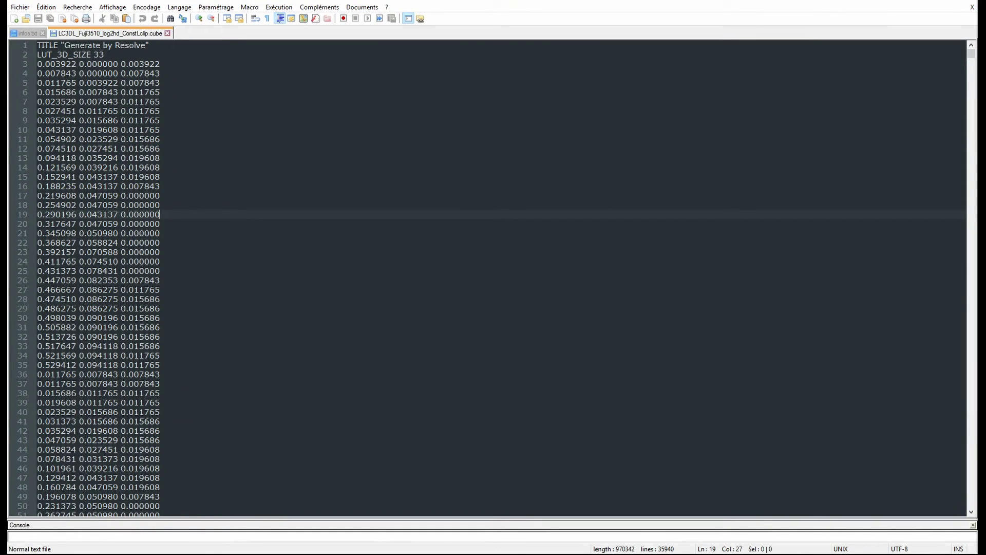
Step: Examine the .cube file's numeric rows from start to end, and highlight the block of values below the LUT_3D_SIZE line
drag(971, 54, 959, 517)
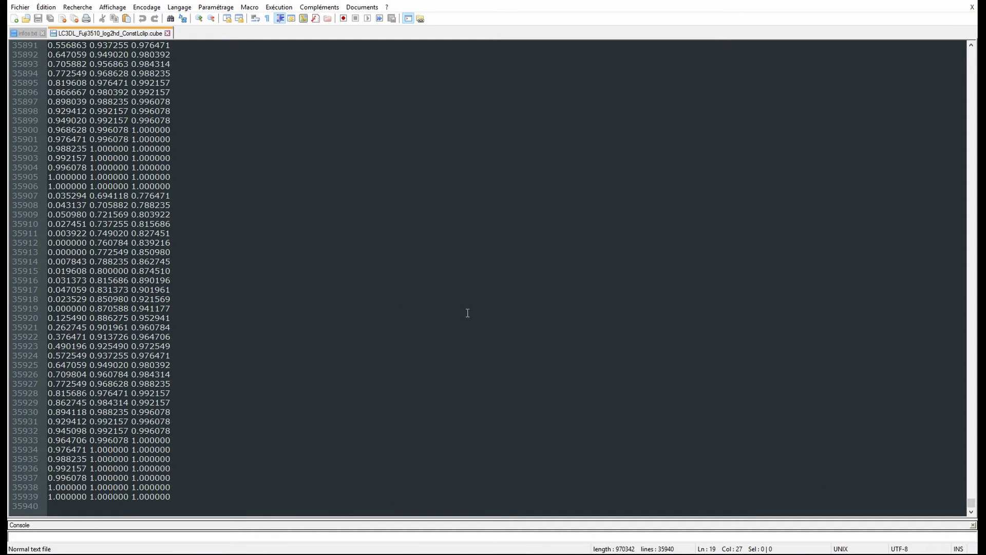
drag(971, 502, 971, 52)
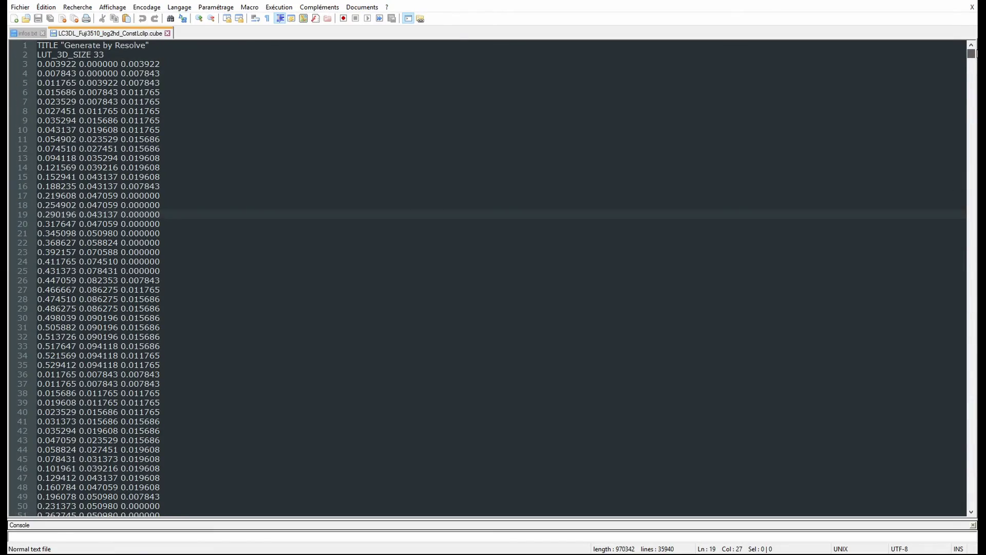
drag(220, 450, 38, 64)
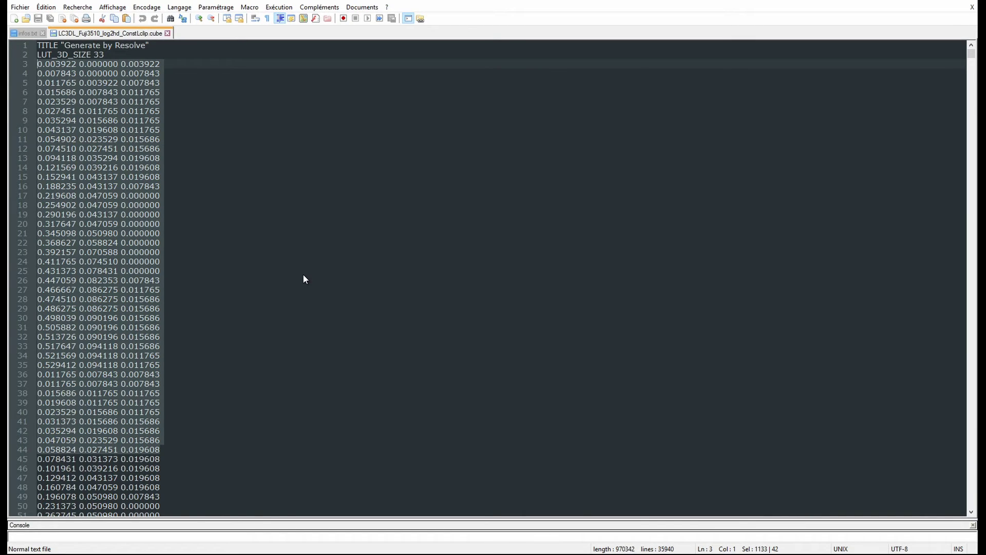
scroll(322, 301, down, 3)
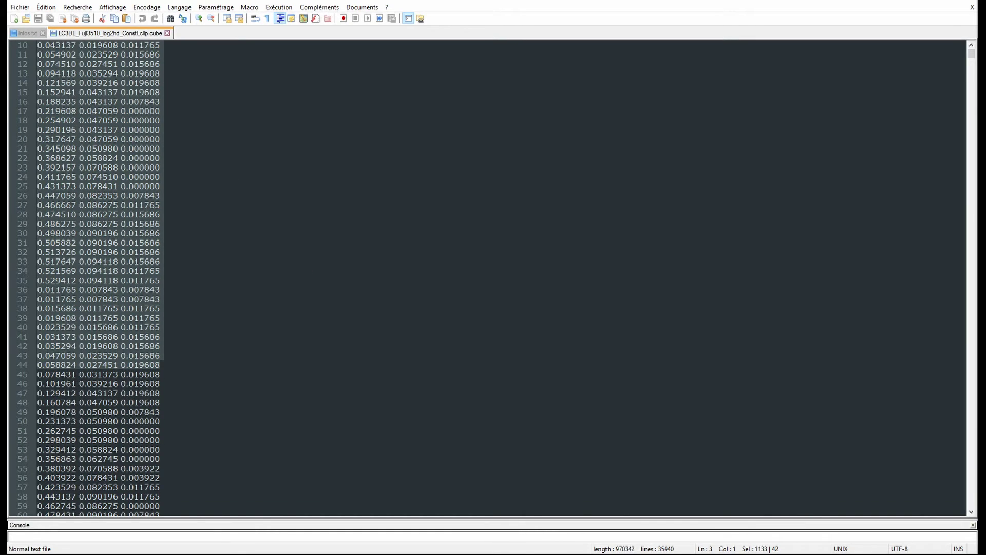
Step: Return to the infos.txt notes and open the Fujifilm fcp_type3510 link from the LUT section
mouse_move(982, 241)
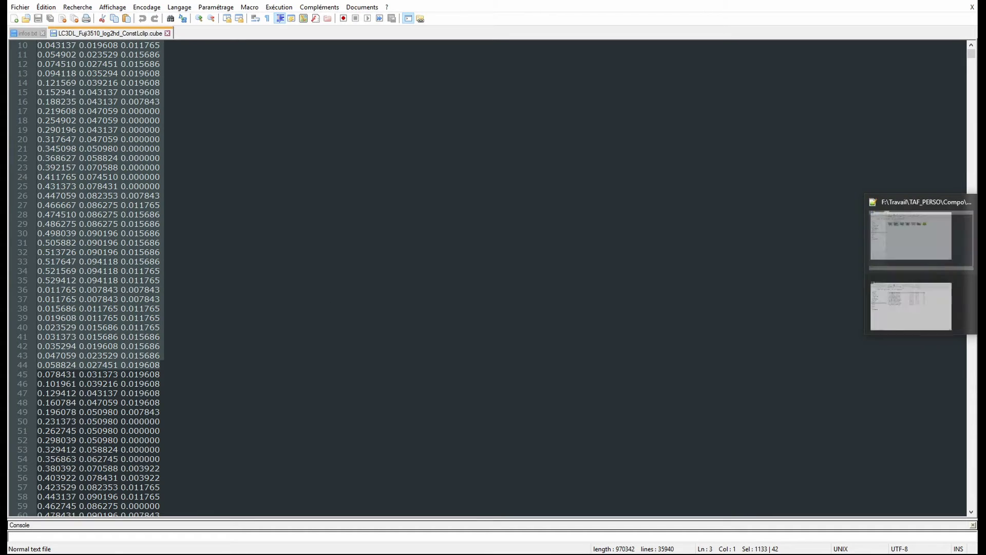
click(24, 32)
double_click(295, 159)
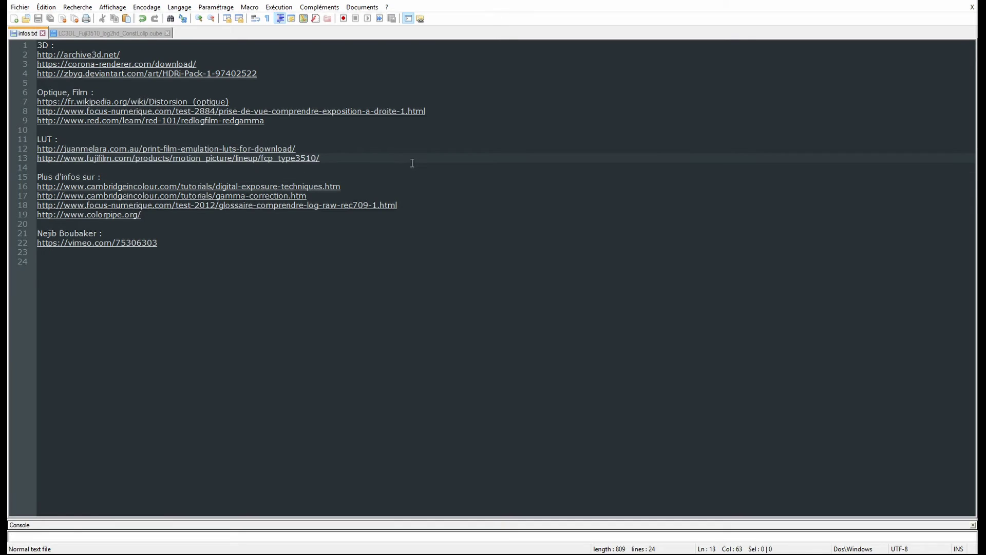
double_click(310, 159)
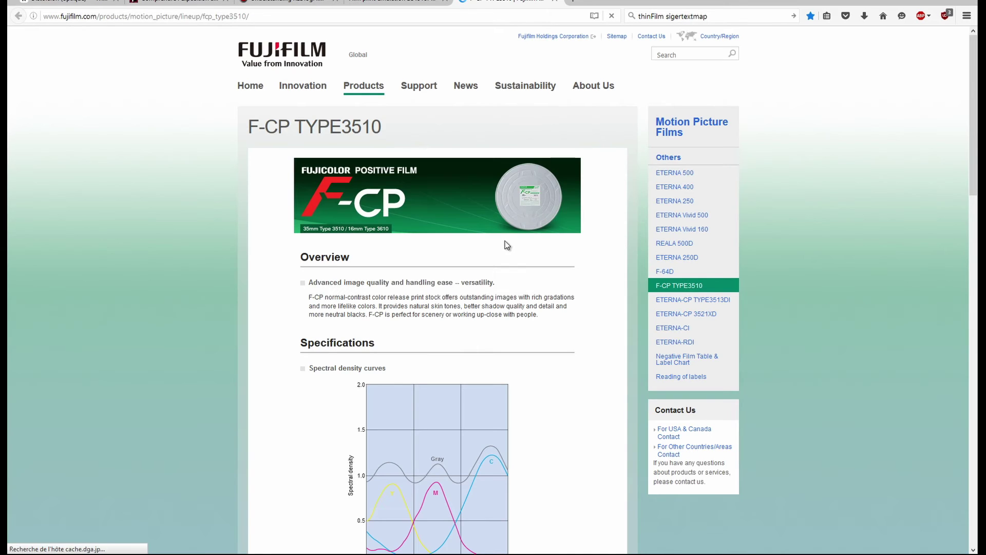
Step: Examine the F-CP TYPE3510 film's spectral density, characteristic, contrast transfer and spectral sensitivity curves, then close the page
scroll(445, 307, down, 4)
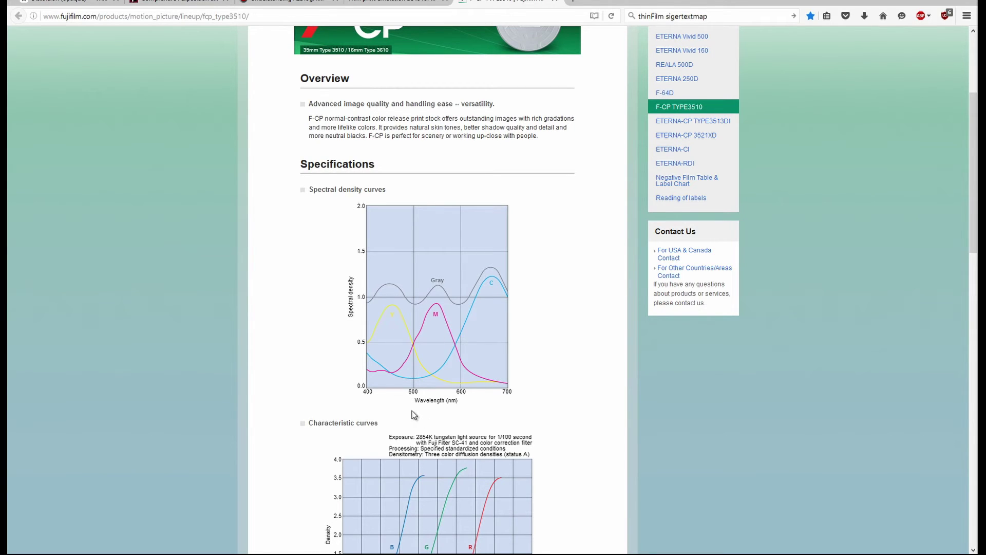
scroll(412, 411, down, 2)
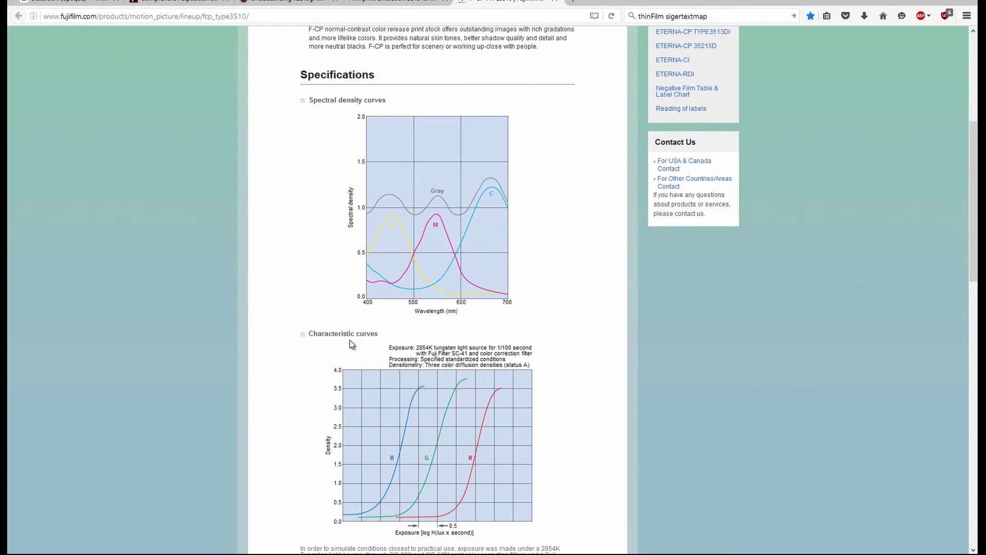
scroll(355, 287, down, 4)
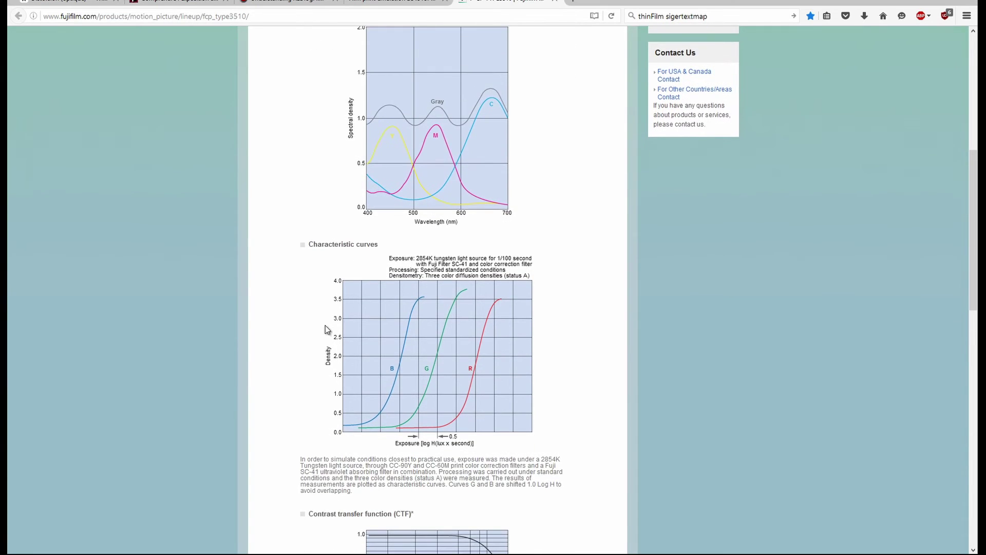
scroll(383, 319, down, 4)
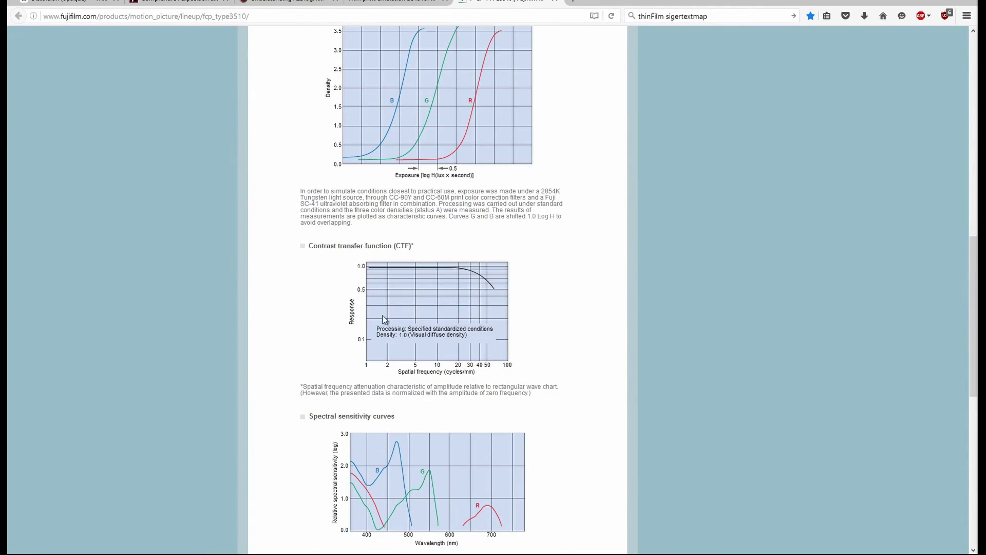
scroll(343, 302, down, 9)
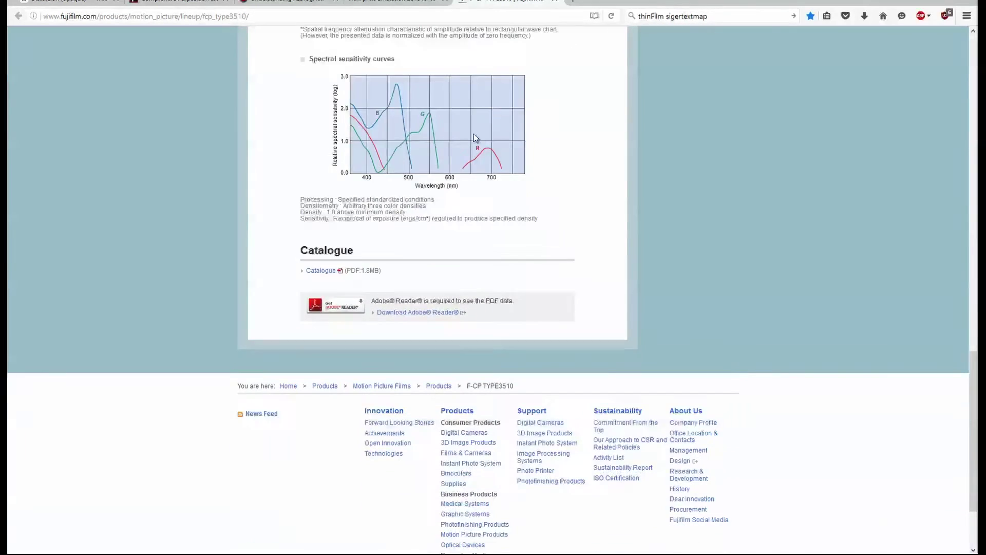
click(555, 1)
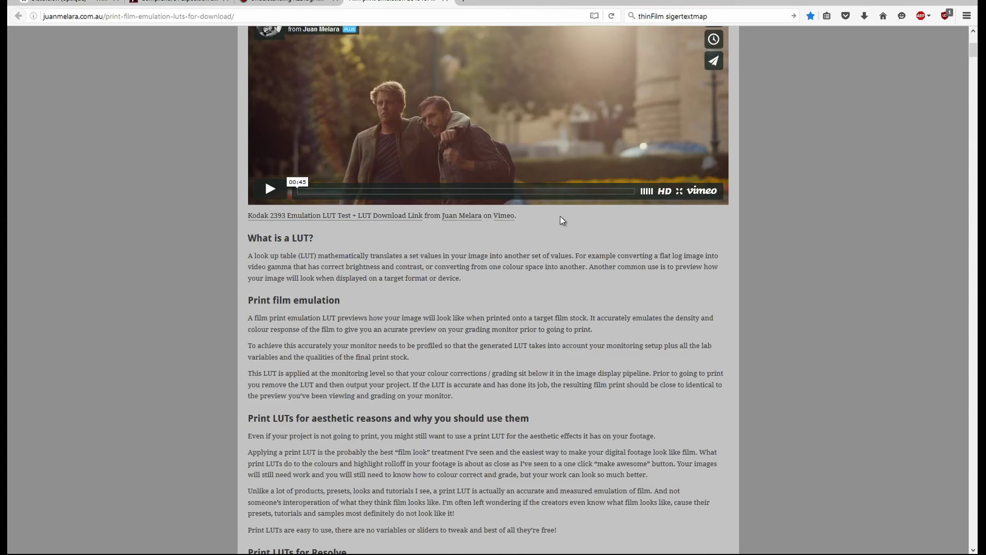
Step: Leave the print film LUT article, return to Fusion and display the FileLUT1_1 output with the whole car in view
scroll(562, 220, up, 4)
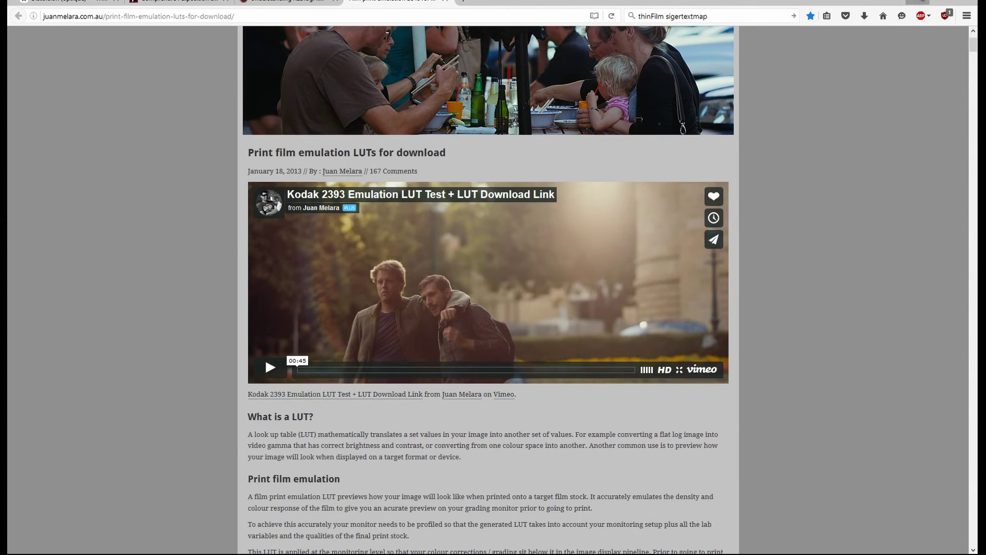
click(922, 3)
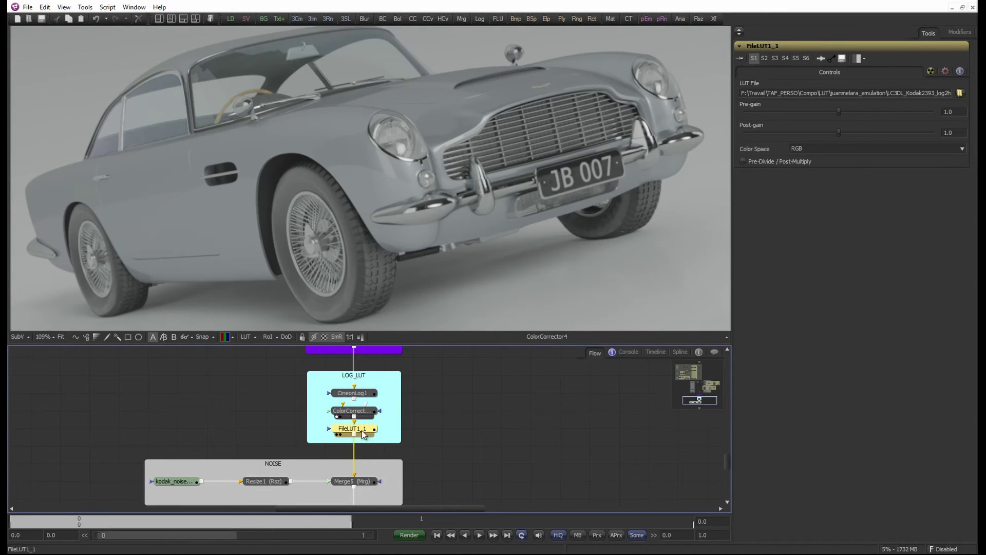
drag(367, 436, 401, 233)
scroll(334, 239, down, 5)
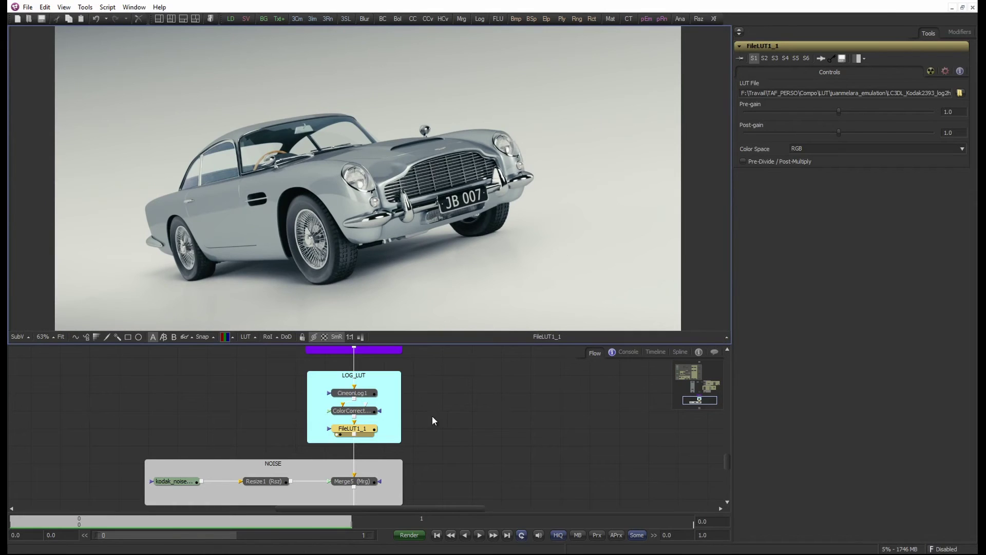
click(471, 428)
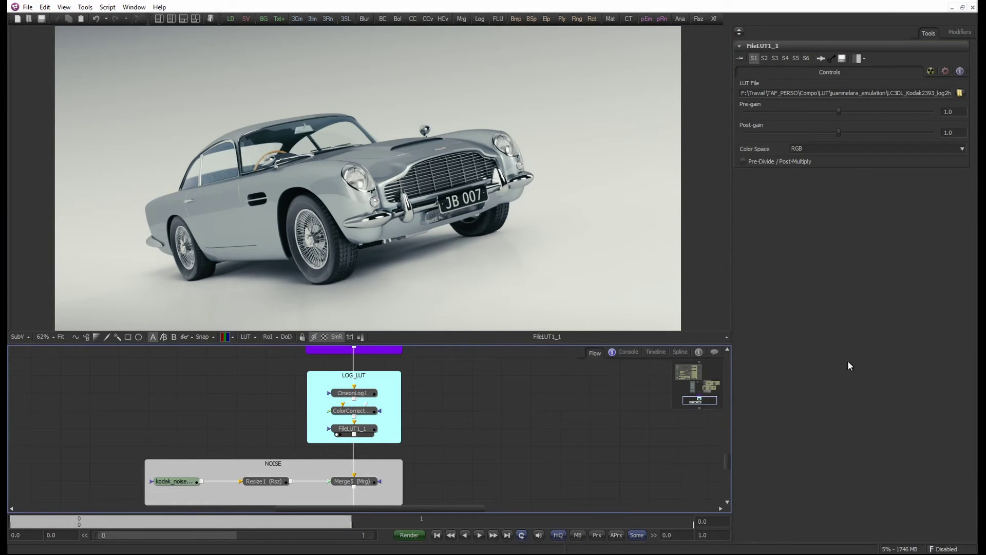
Step: Switch back to the browser and read the print film emulation article down to the LUT download list and Resolve setup
key(alt+Tab)
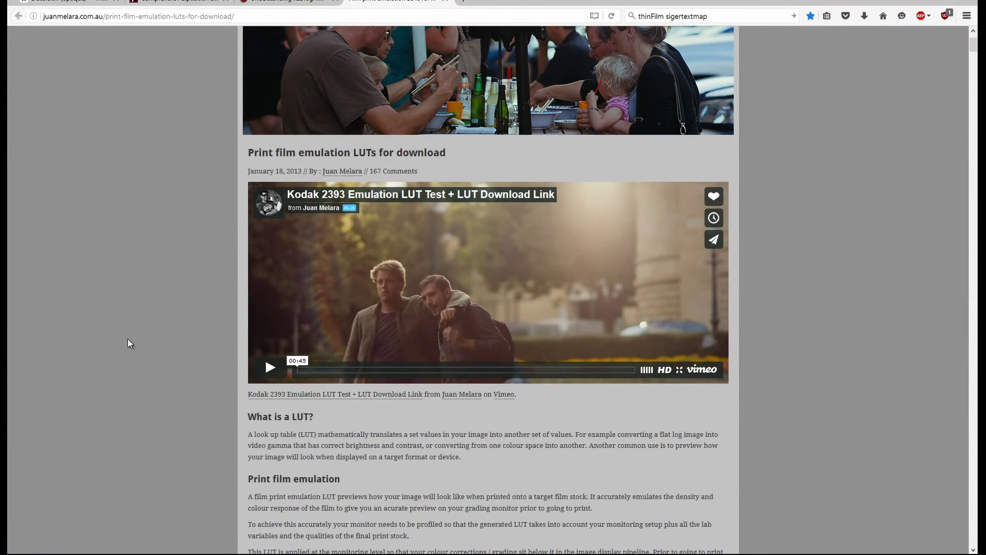
scroll(172, 361, down, 8)
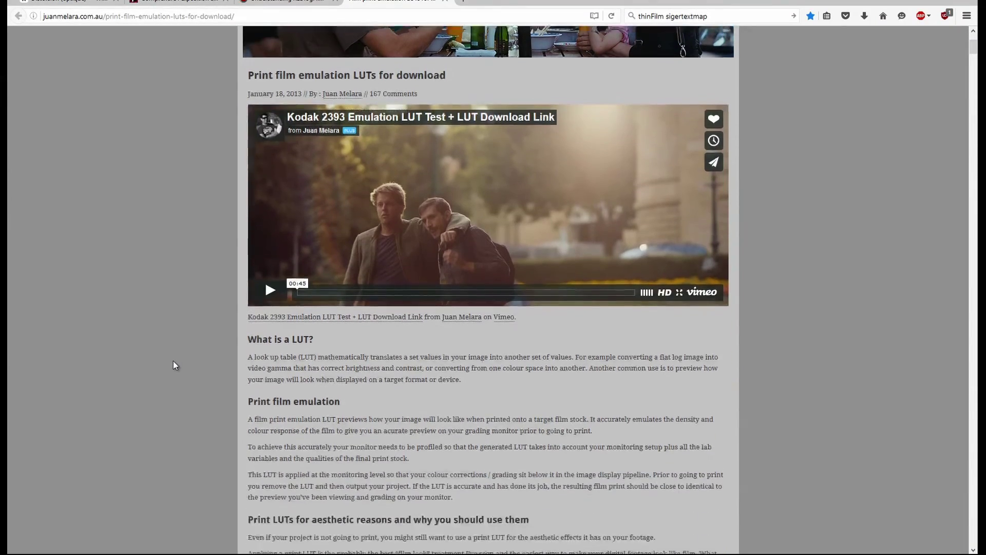
scroll(167, 367, down, 5)
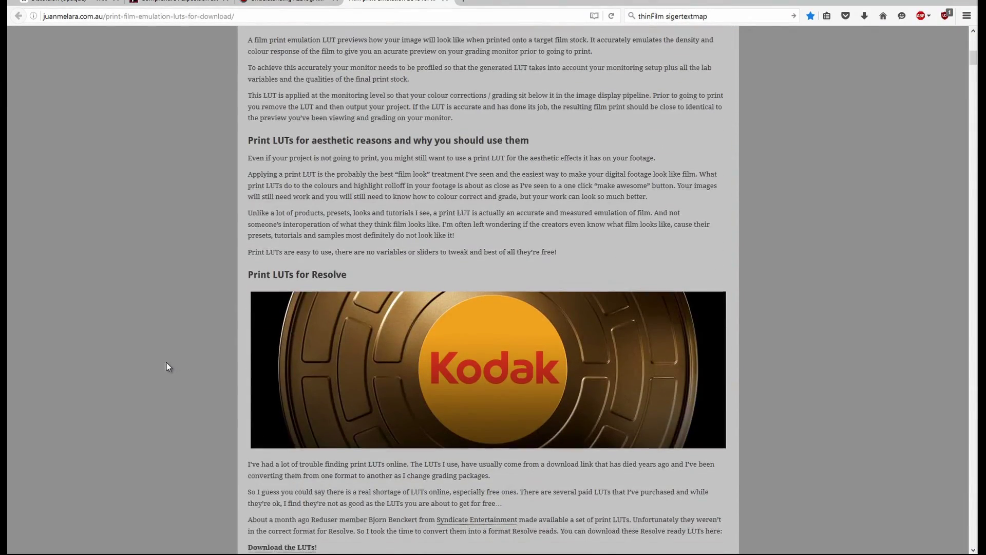
scroll(392, 346, down, 3)
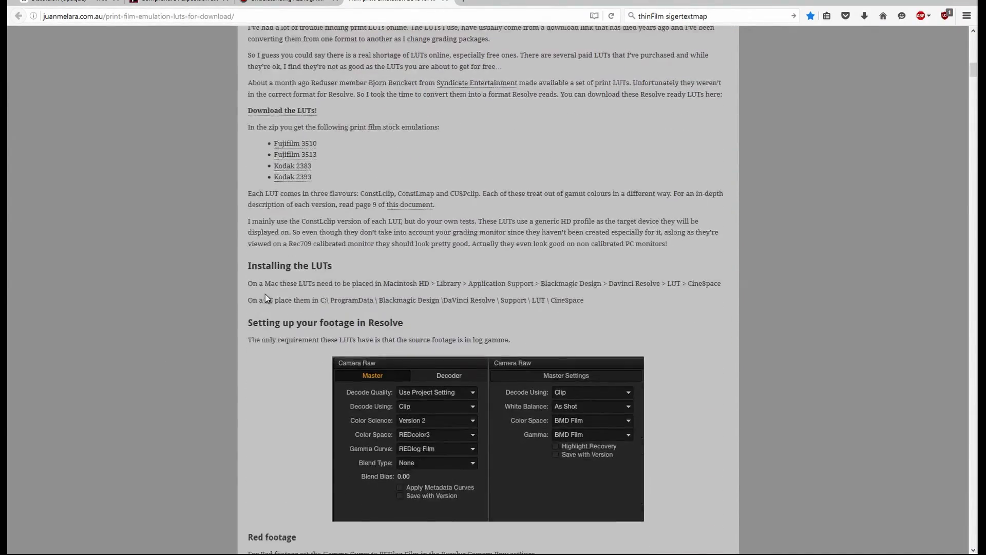
scroll(266, 294, up, 2)
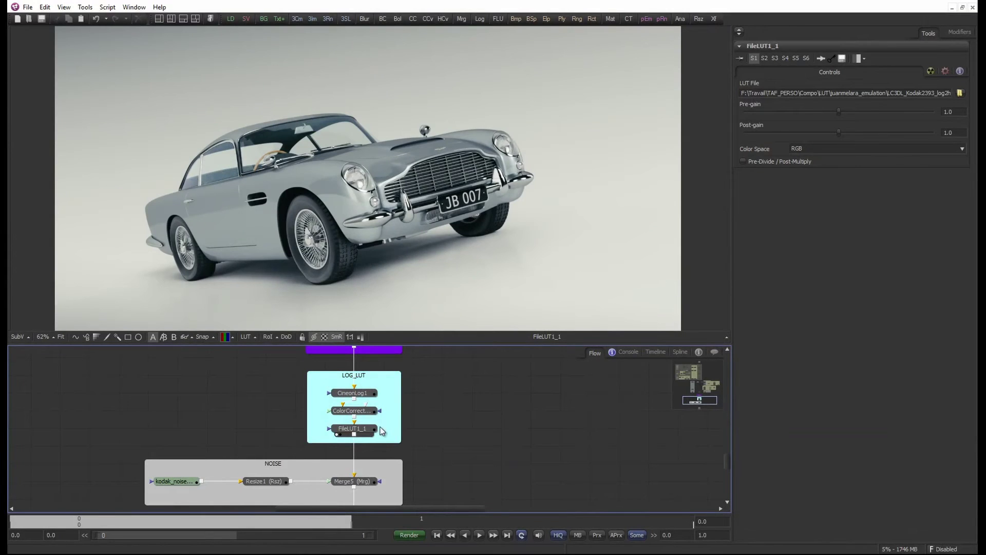
Step: Return to Fusion and examine the graded car in the FileLUT1_1 output, both up close and as a whole
click(366, 431)
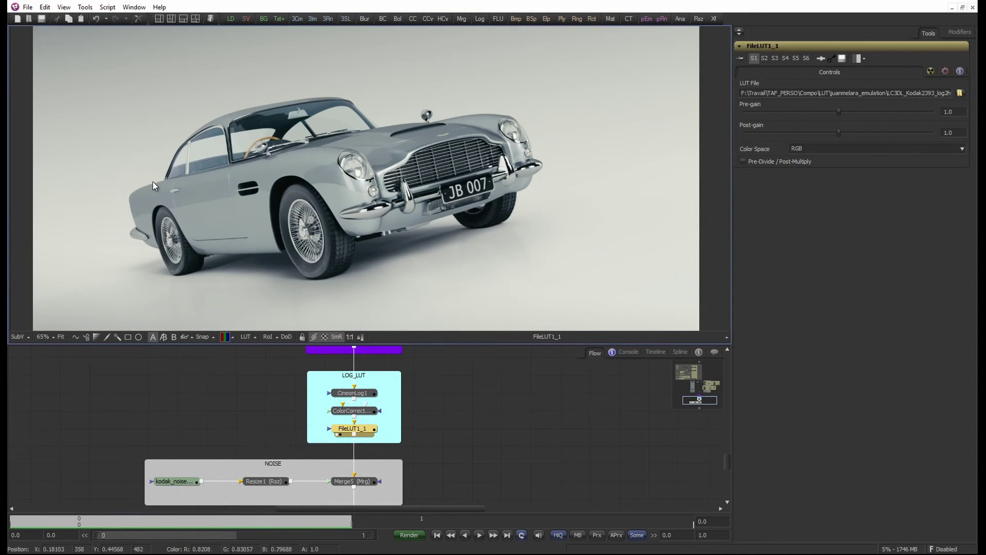
scroll(152, 181, up, 3)
scroll(243, 172, down, 1)
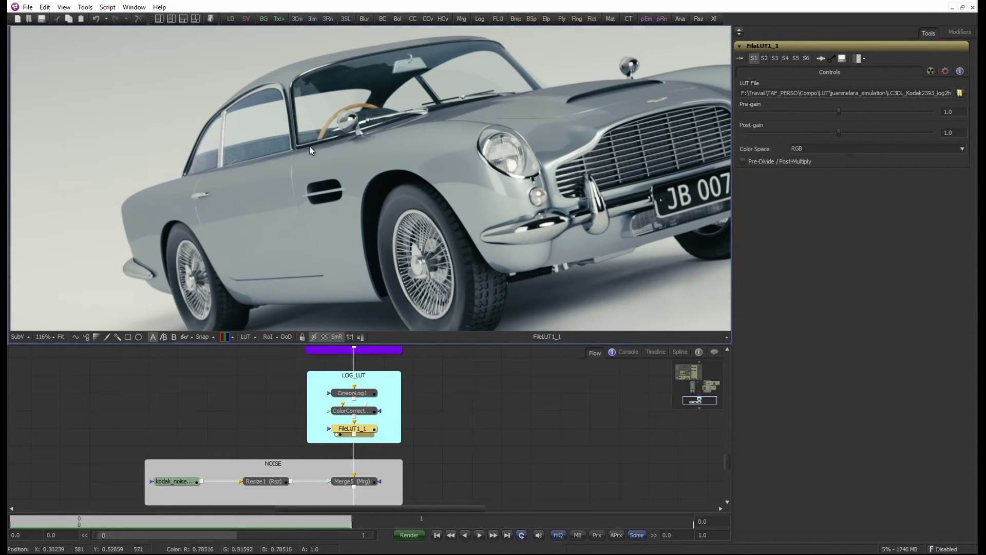
scroll(309, 148, down, 2)
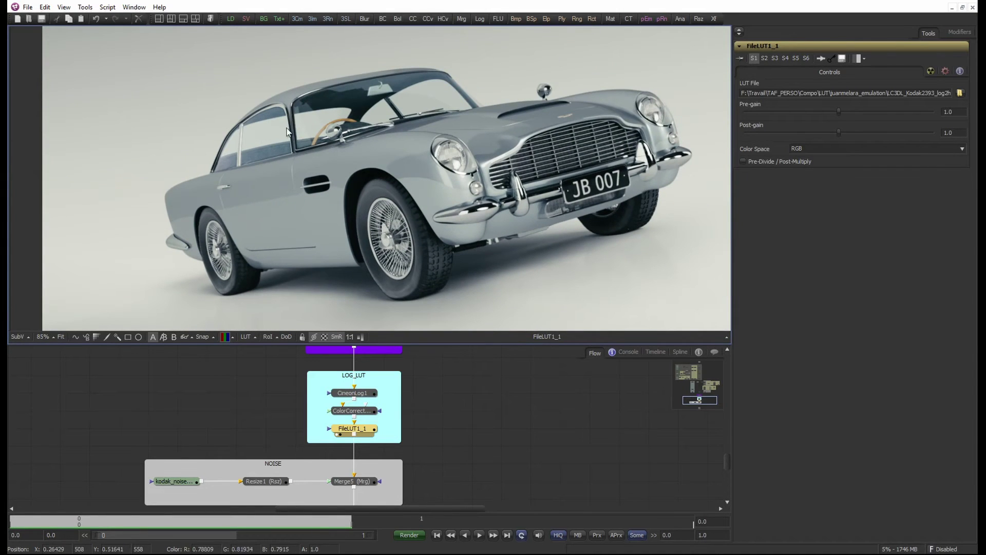
key(ctrl+f)
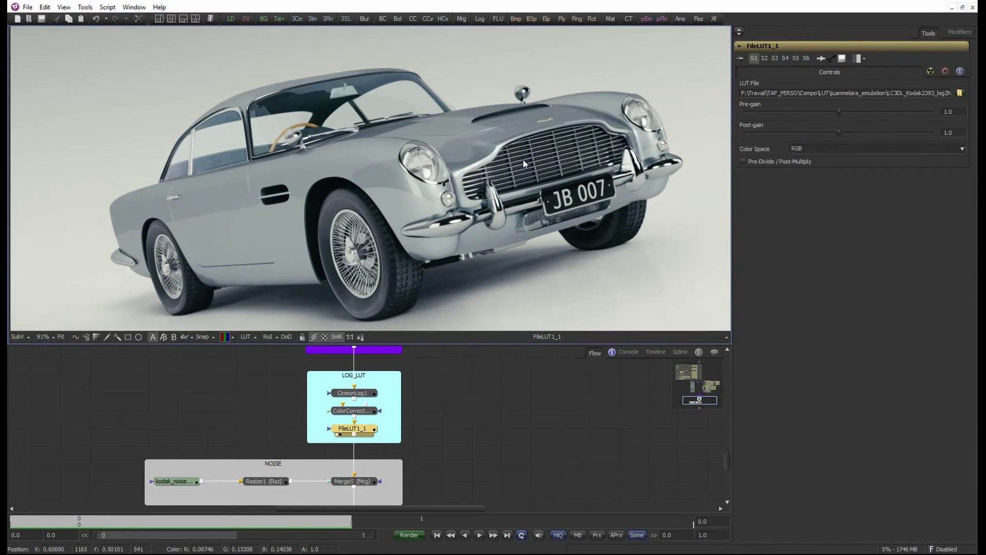
scroll(403, 201, down, 1)
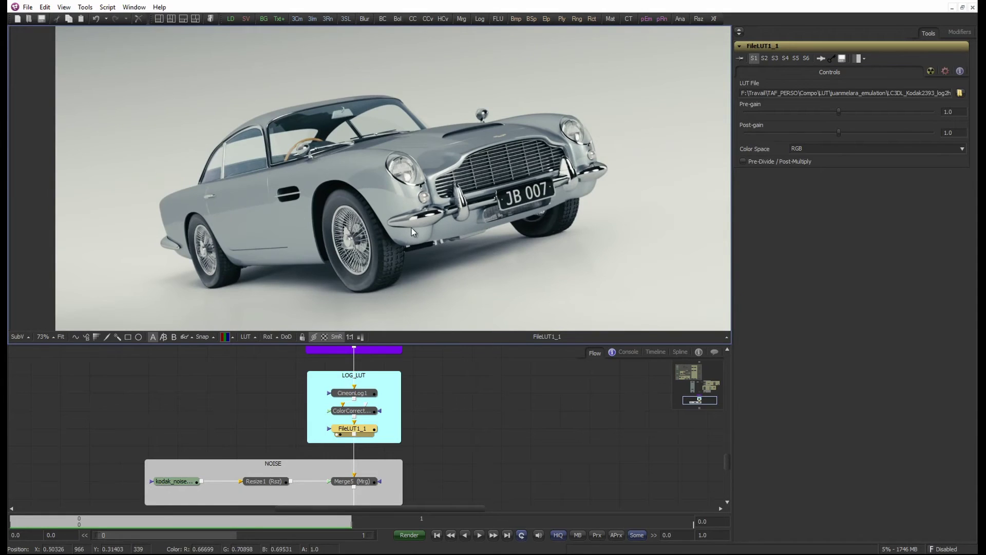
scroll(412, 227, down, 1)
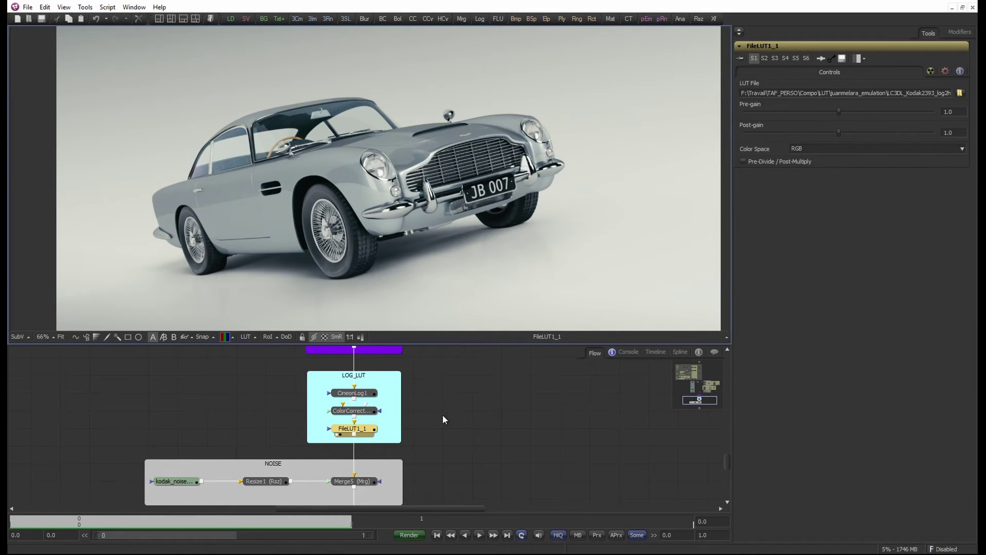
Step: Bring the NOISE group into view and compare the FileLUT1_1 output with the Merge5 output
drag(436, 344, 438, 322)
drag(450, 434, 414, 414)
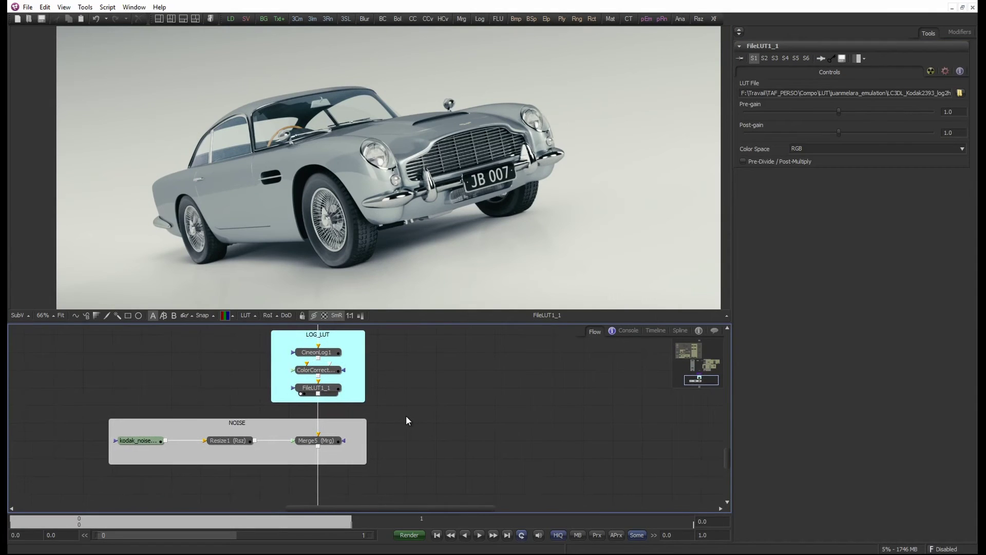
click(335, 440)
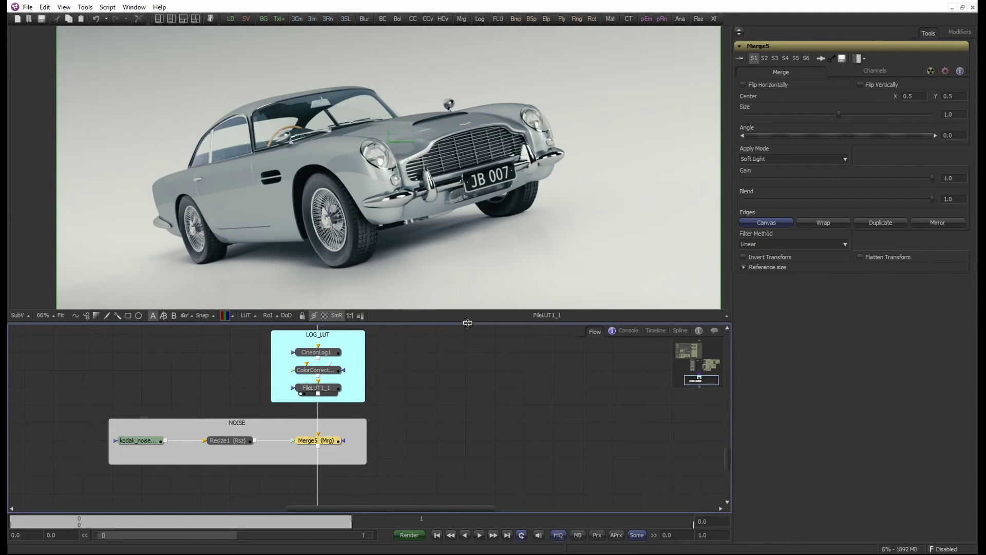
mouse_move(468, 324)
mouse_down()
mouse_move(478, 372)
mouse_move(465, 330)
mouse_up()
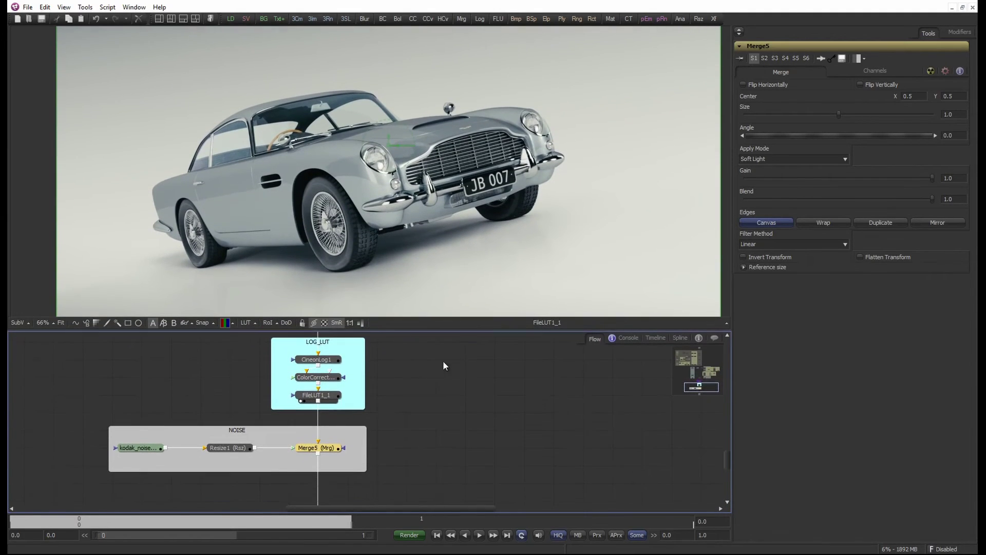
click(317, 395)
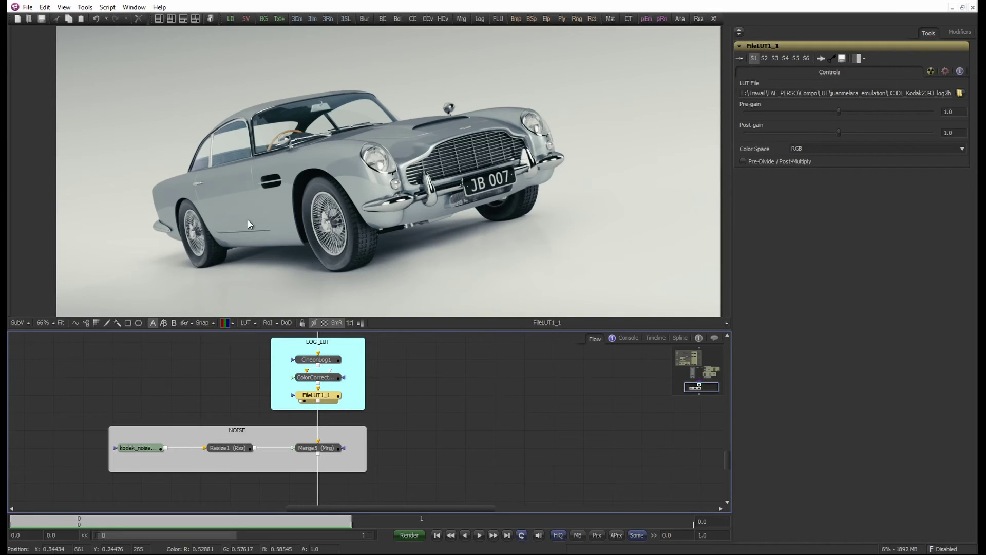
scroll(214, 224, up, 1)
click(302, 446)
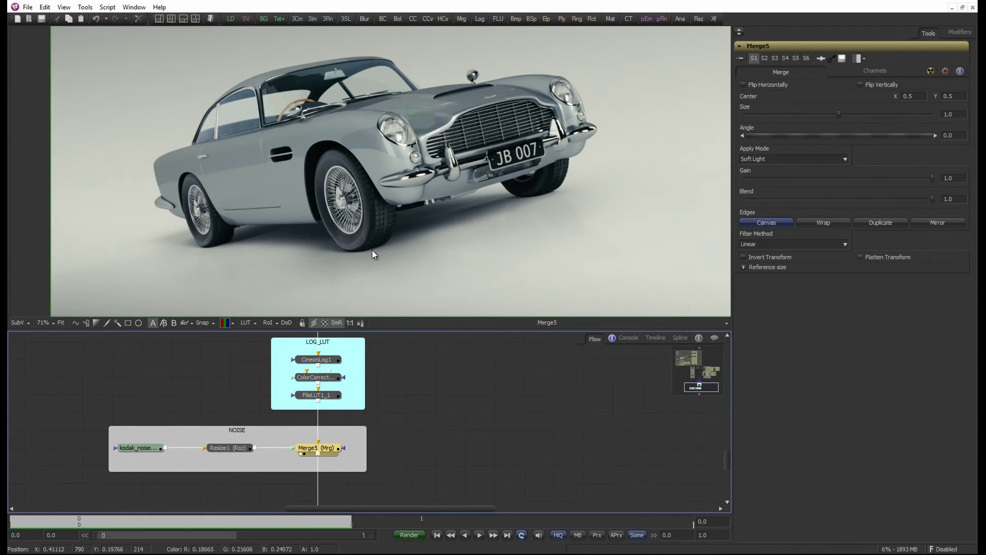
Step: Display the kodak_noise loader's image in the viewer and inspect its grain pattern
click(138, 450)
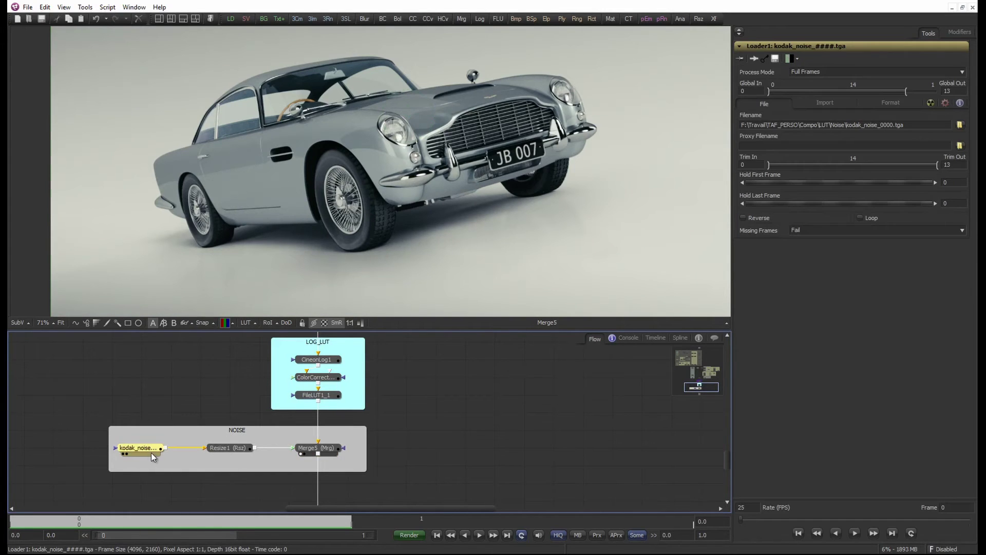
drag(141, 451, 279, 174)
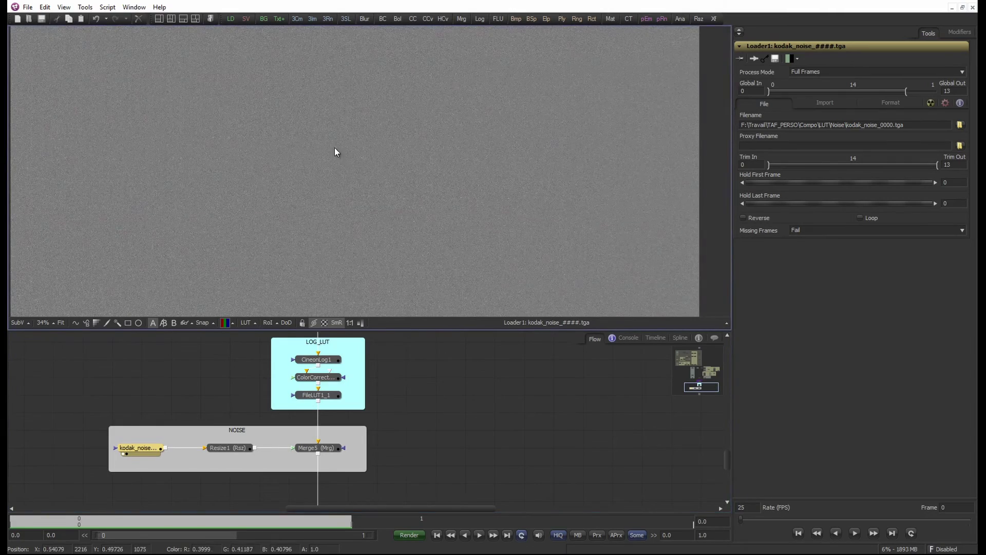
key(ctrl+f)
scroll(577, 103, up, 2)
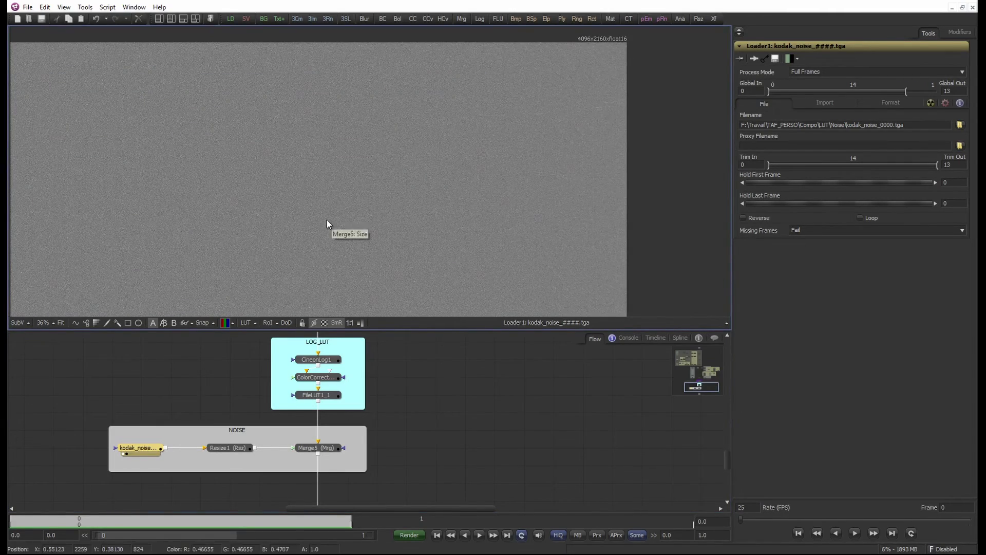
Step: Display FileLUT1_1 fitted in an enlarged viewer, and review the flow from the NOISE group down to the output node
click(317, 396)
key(1)
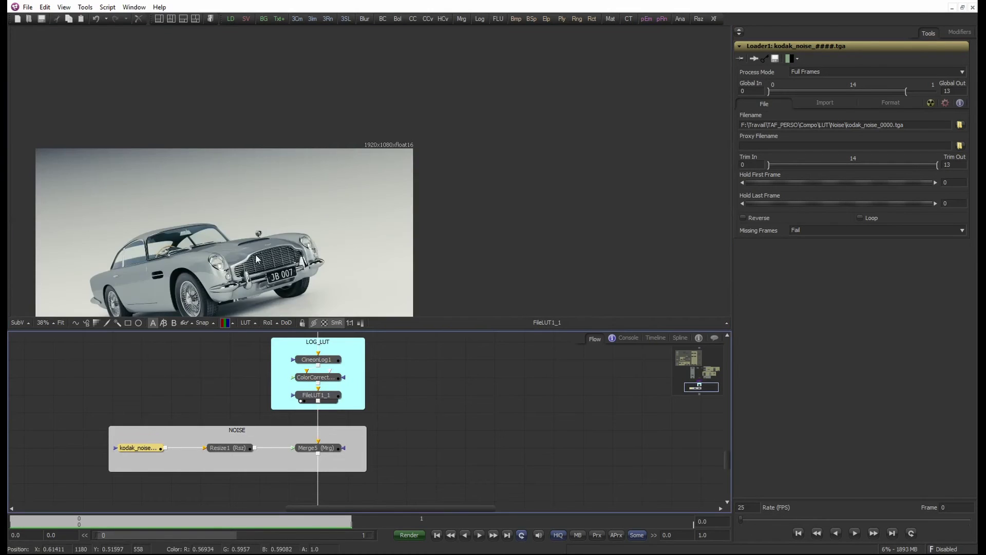
key(ctrl+f)
drag(374, 329, 374, 377)
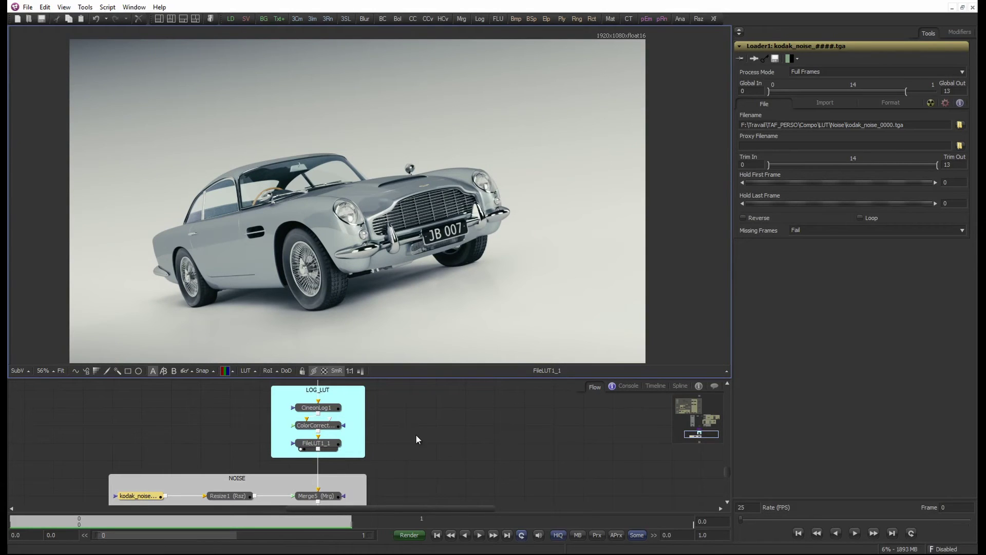
drag(424, 457, 430, 418)
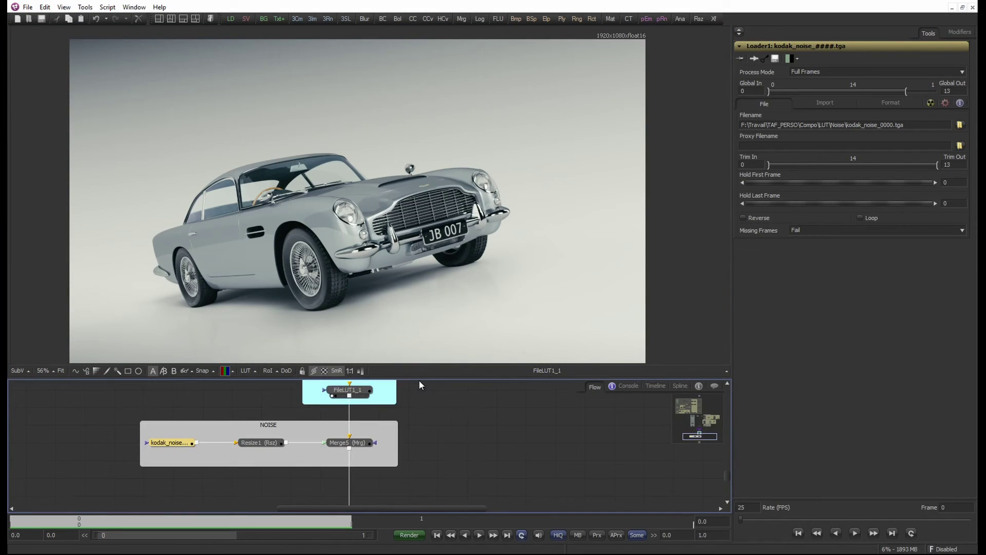
drag(420, 379, 423, 363)
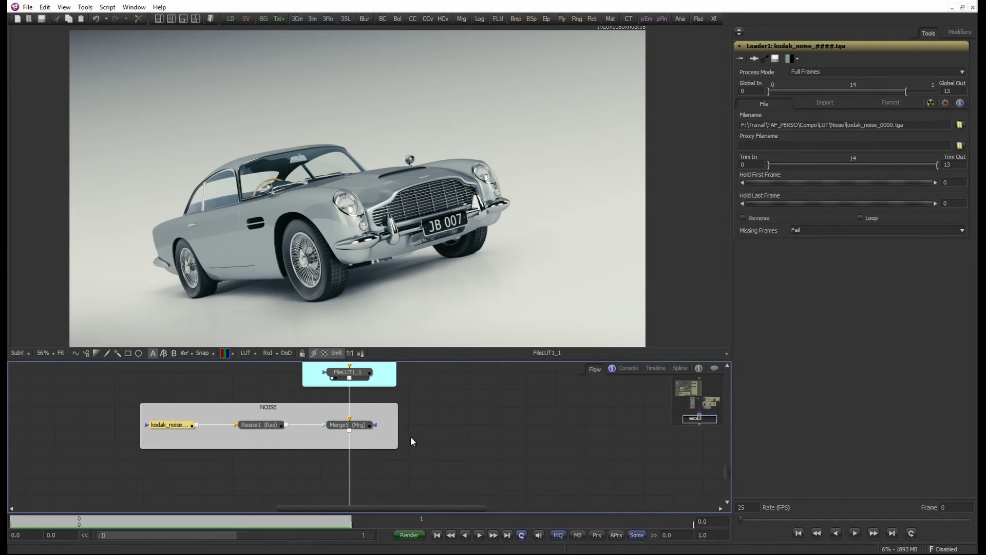
drag(447, 434, 454, 394)
scroll(466, 436, down, 3)
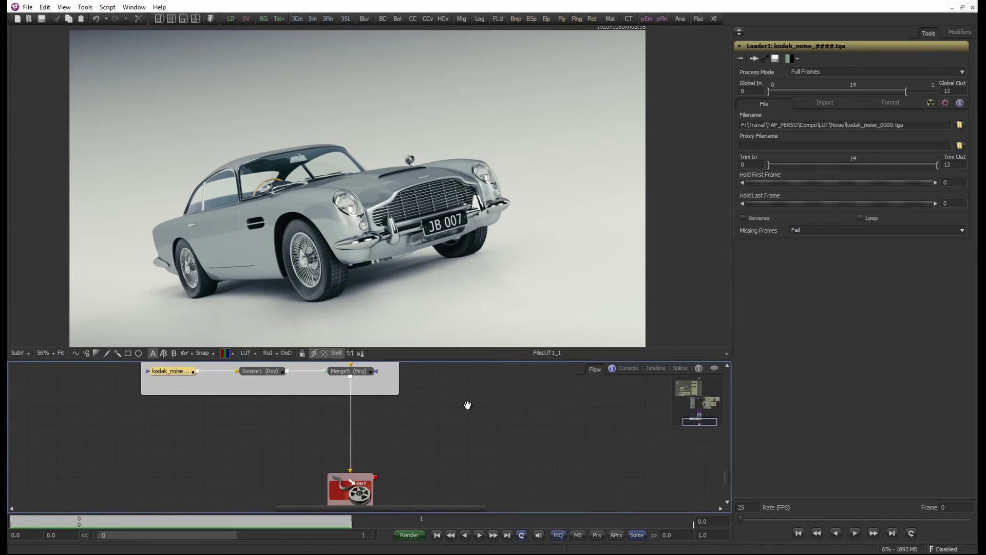
scroll(437, 440, up, 5)
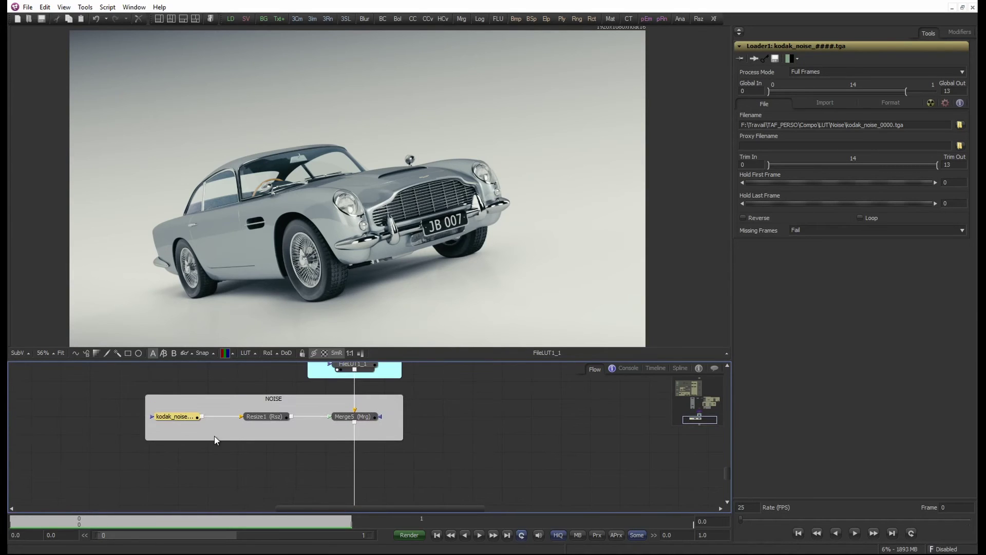
Step: View the Resize1 noise image and its settings, followed by the Merge5 result
click(269, 416)
key(1)
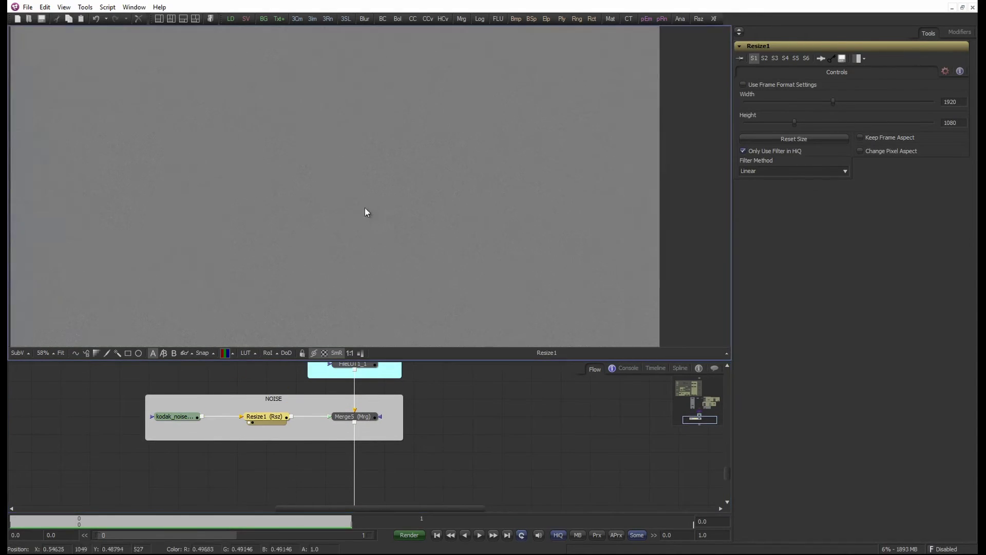
click(372, 419)
key(1)
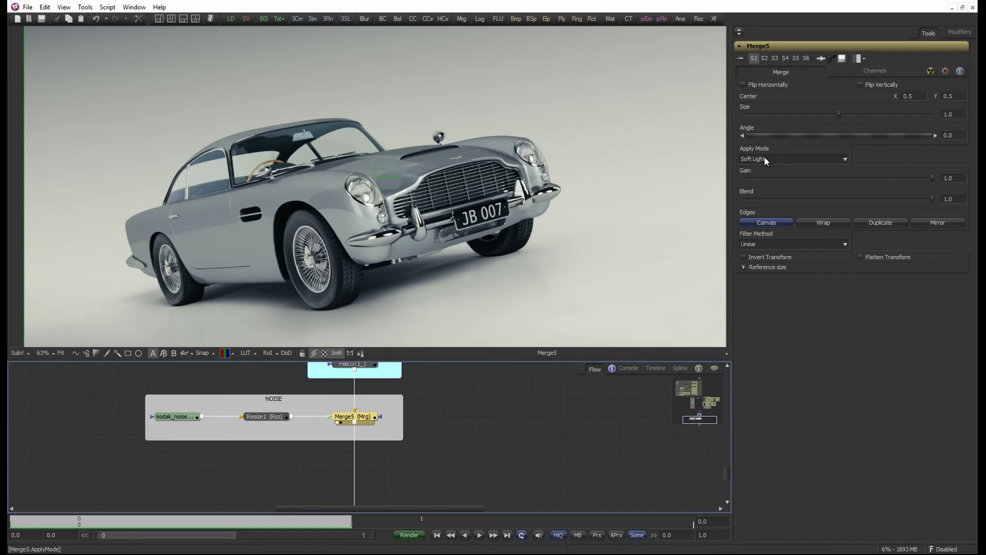
Step: Try the Overlay apply mode on Merge5, and restore it to Soft Light
click(789, 156)
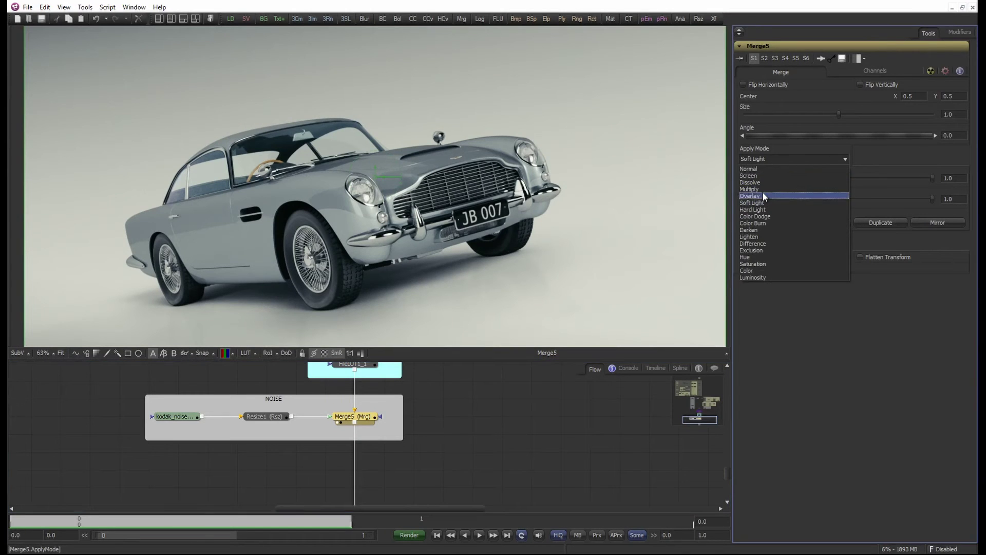
click(762, 195)
click(779, 160)
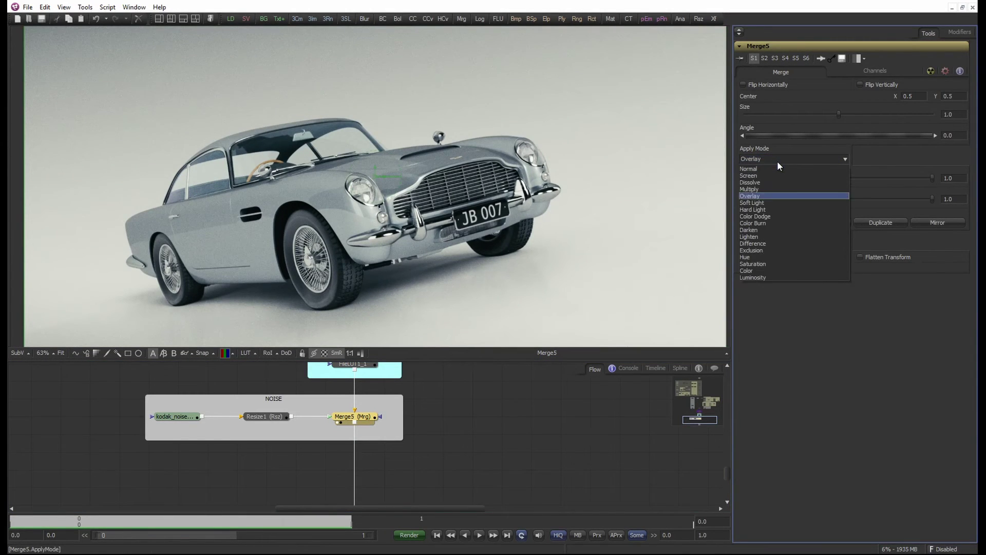
click(766, 203)
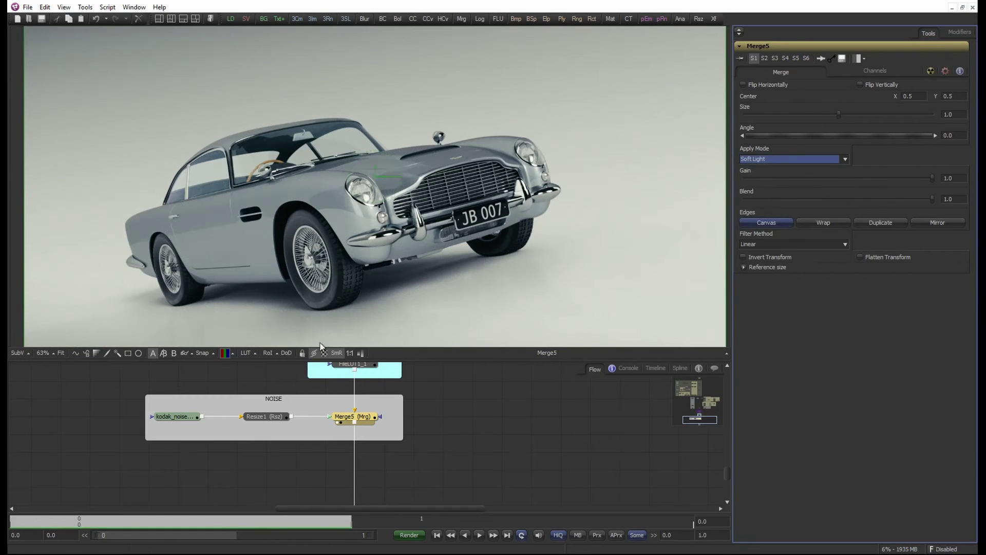
Step: Reselect Merge5 and inspect the grain on the car more closely in its output
click(491, 452)
click(353, 414)
scroll(359, 241, up, 6)
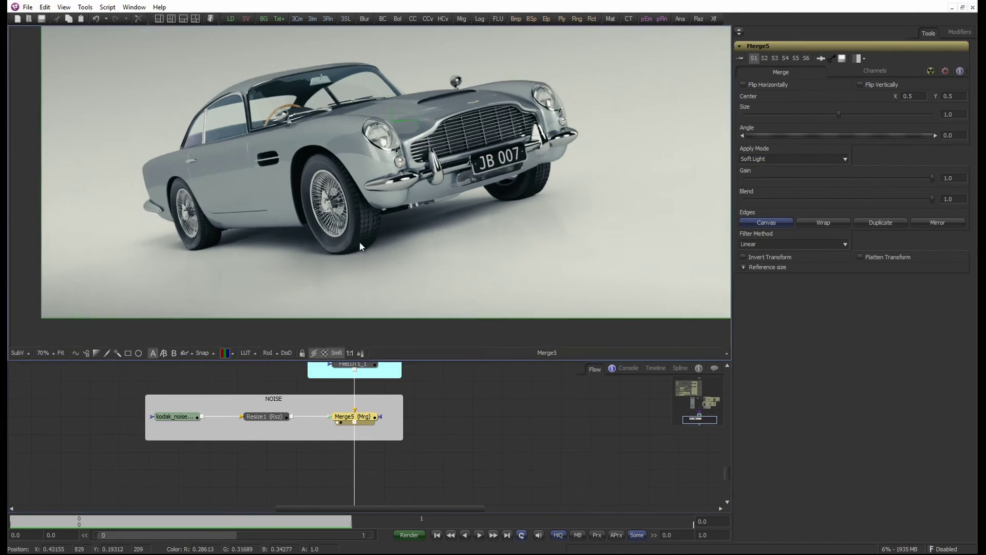
Step: Examine the film grain on the car's wheels, bodywork, headlight and windscreen at several magnifications in the Merge5 output
scroll(338, 238, down, 2)
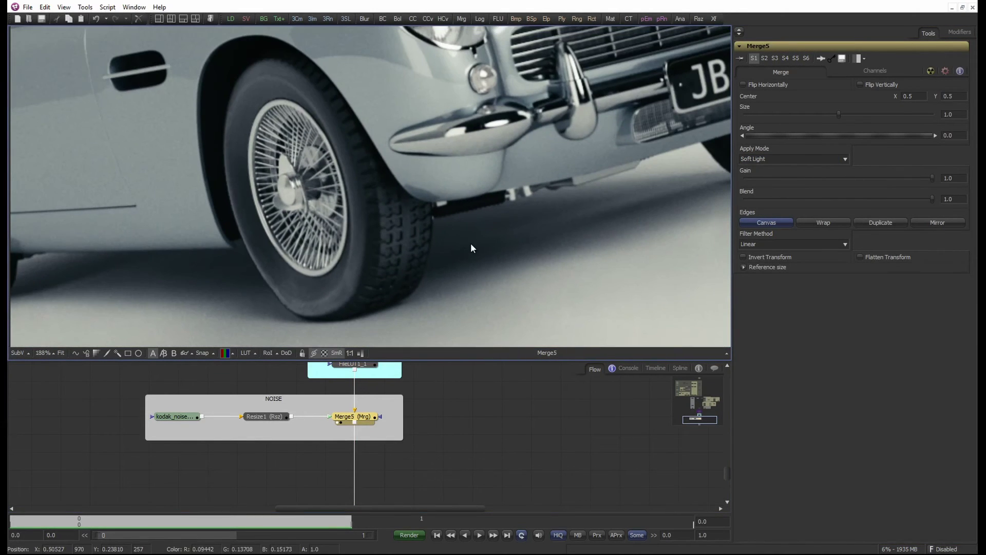
scroll(434, 147, down, 3)
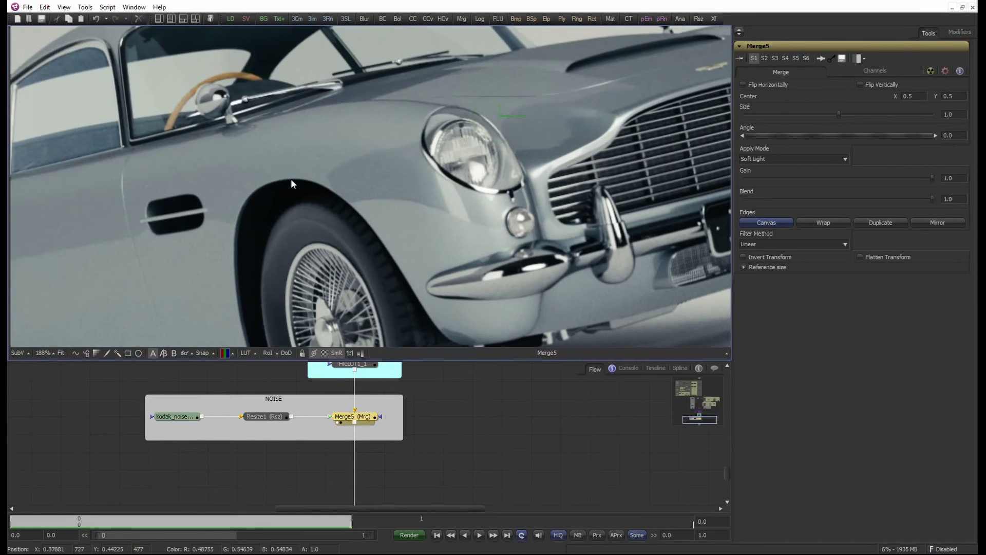
scroll(321, 208, down, 1)
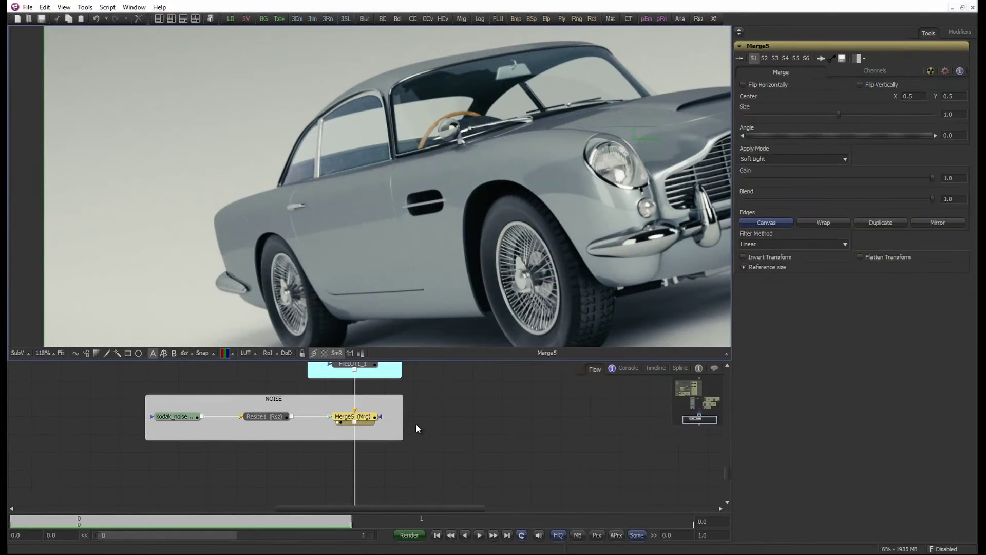
drag(442, 415, 416, 432)
drag(470, 300, 411, 294)
scroll(282, 177, up, 5)
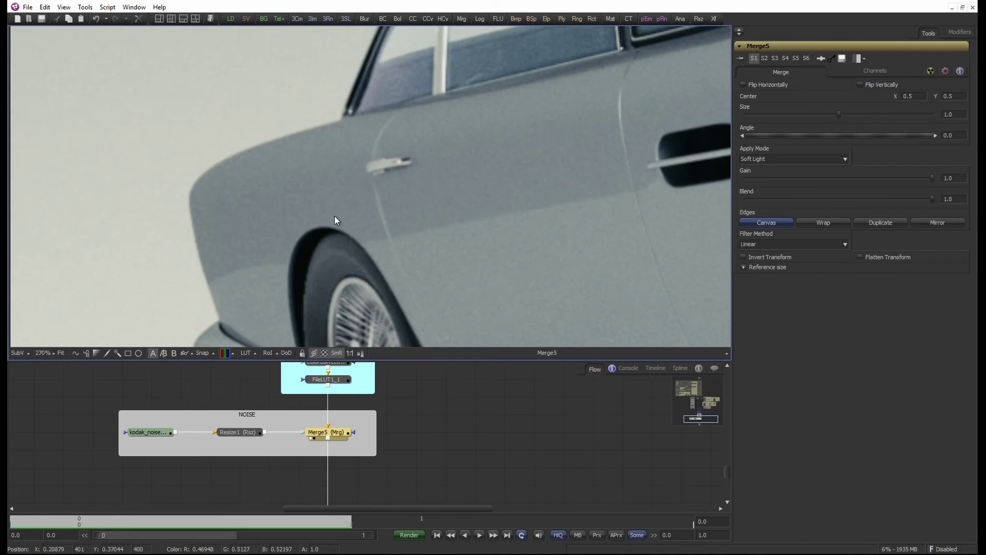
scroll(370, 236, down, 3)
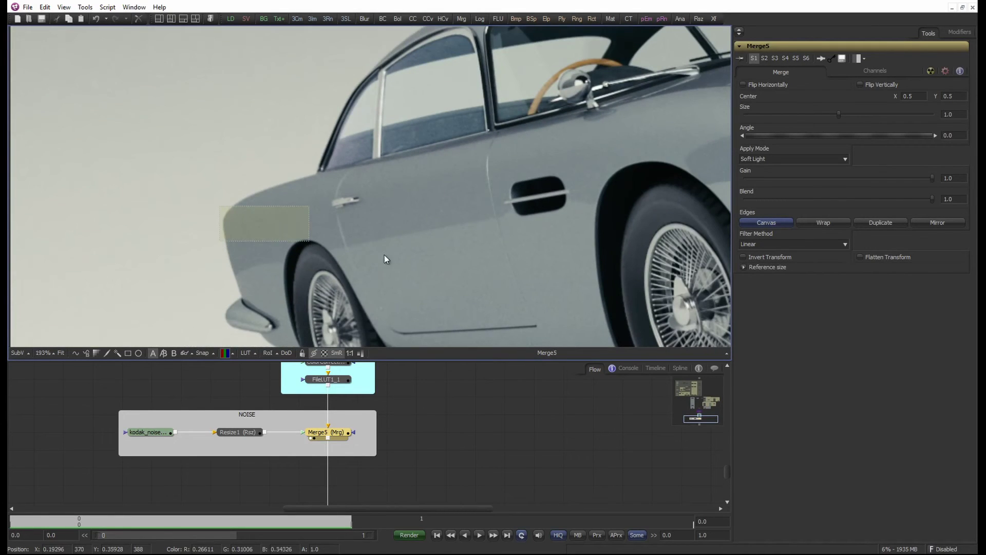
scroll(603, 235, up, 7)
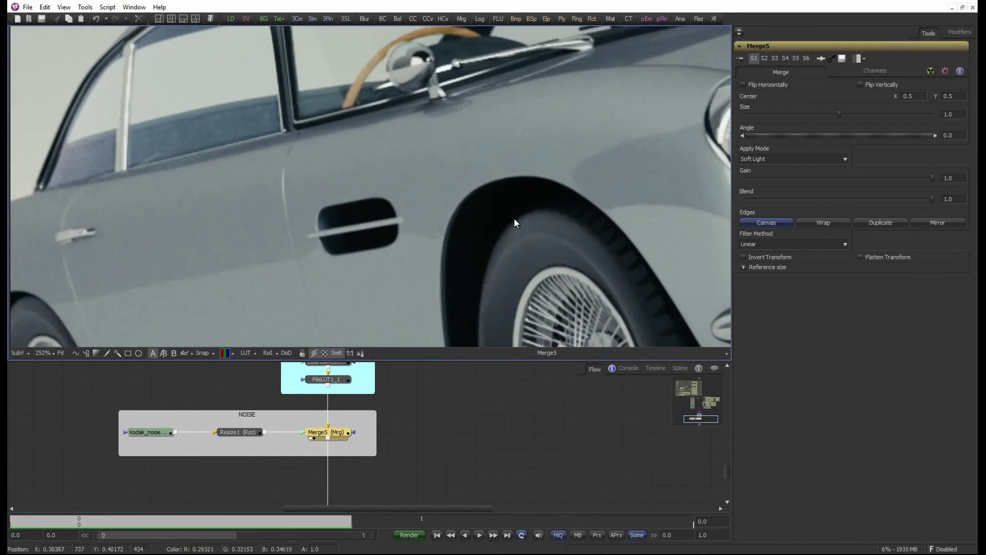
scroll(423, 278, down, 6)
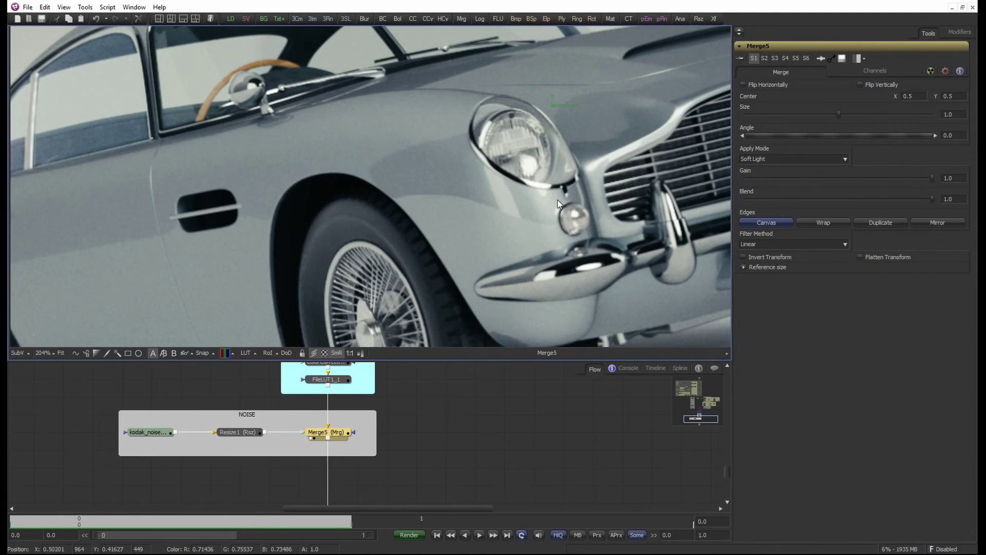
scroll(352, 224, down, 2)
scroll(551, 241, up, 5)
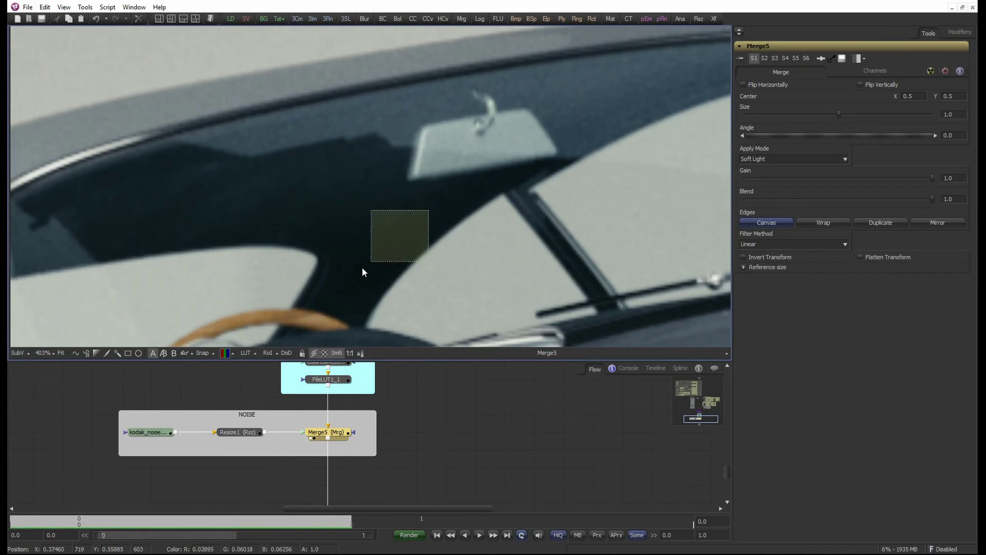
scroll(433, 269, down, 7)
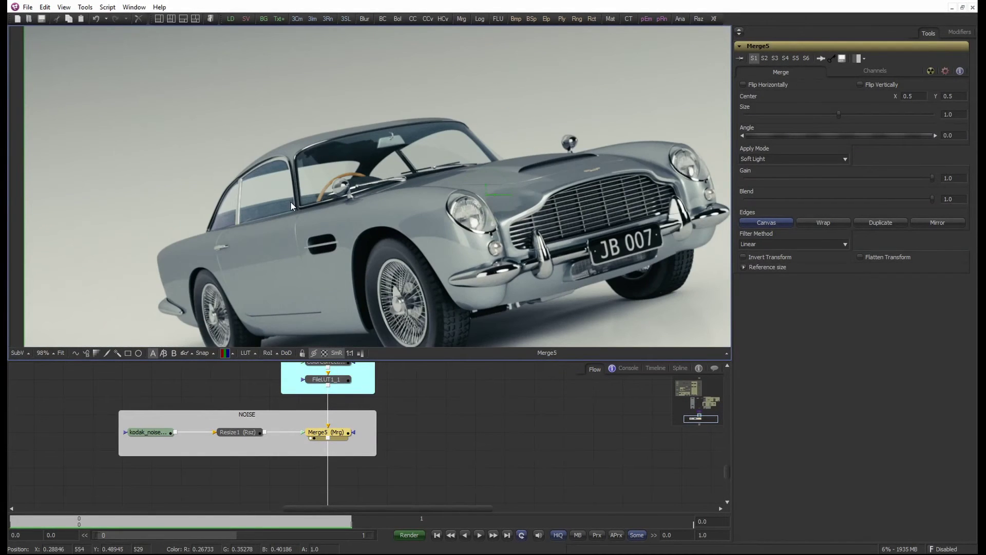
Step: Fit the image in a taller viewer, and display the Sortie_JPG output node with its file settings
key(ctrl+f)
drag(393, 360, 400, 386)
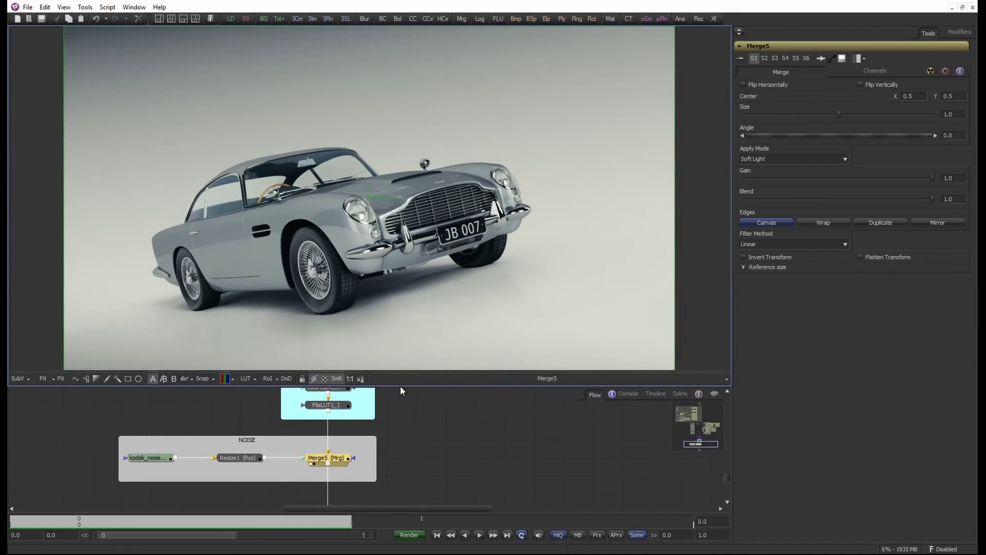
scroll(408, 399, down, 5)
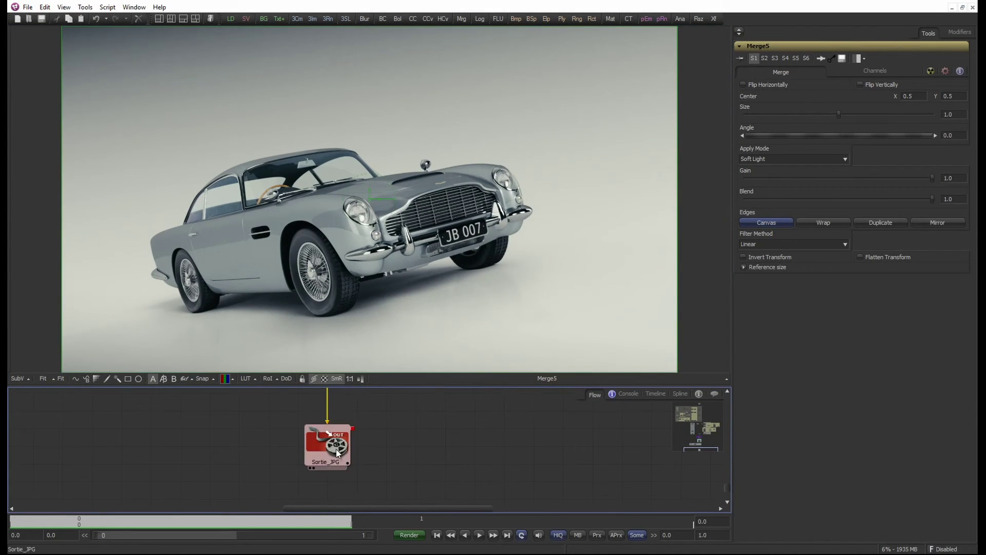
click(337, 452)
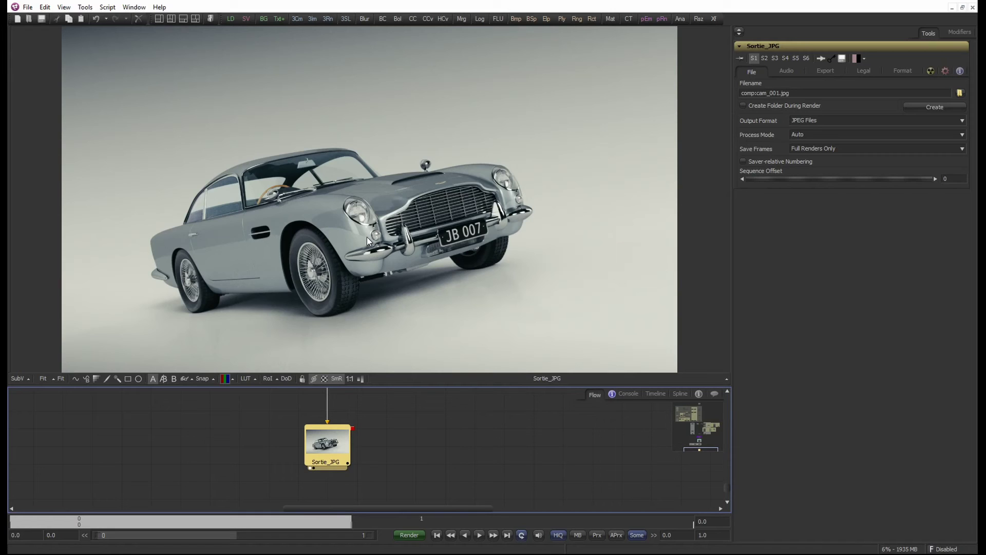
scroll(436, 433, down, 3)
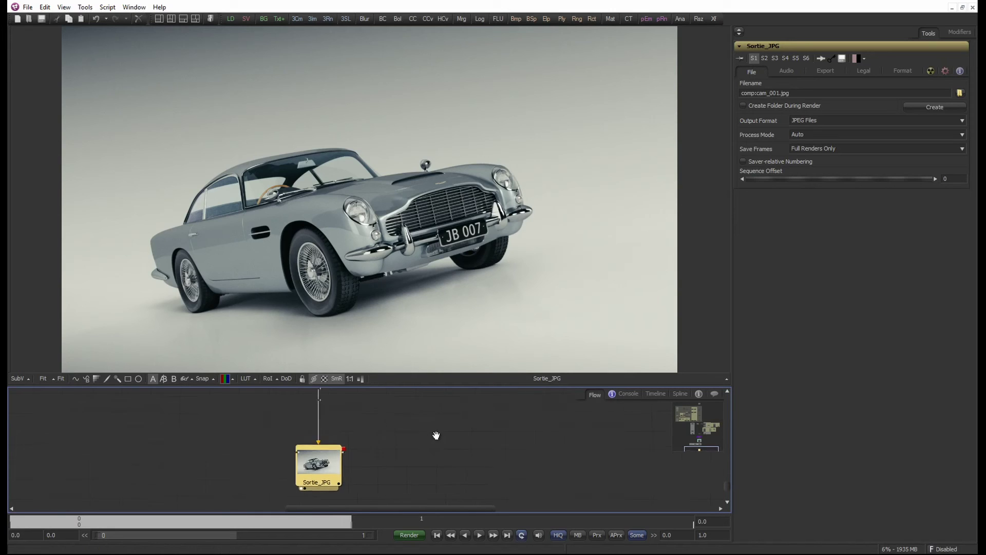
drag(301, 483, 445, 449)
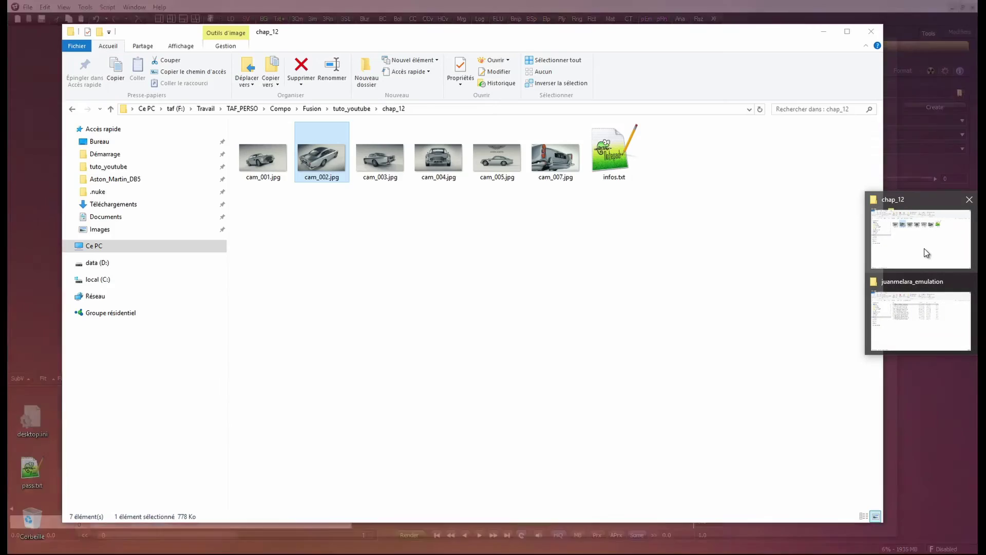
Step: Open infos.txt from the chap_12 folder and follow its Cambridge in Colour link on digital exposure techniques
click(924, 248)
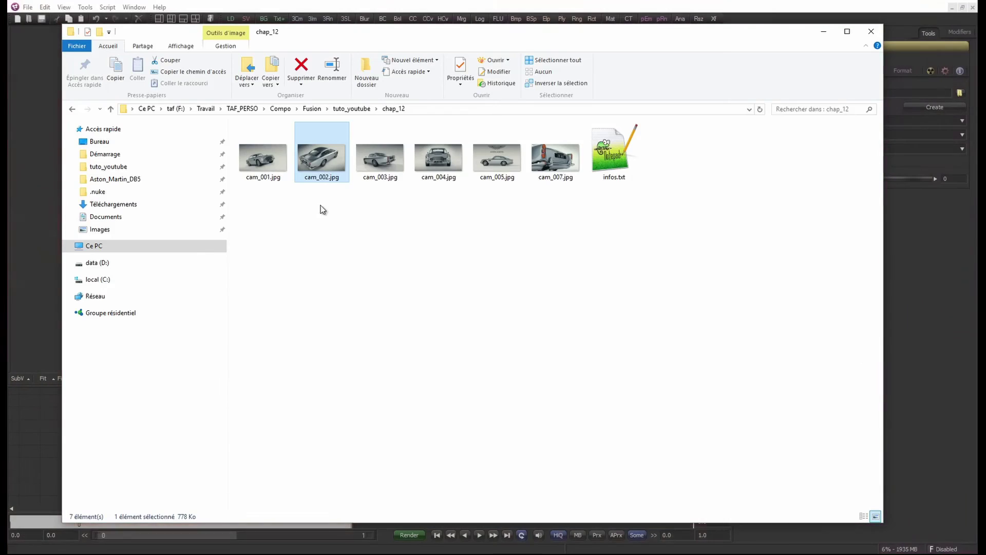
double_click(612, 151)
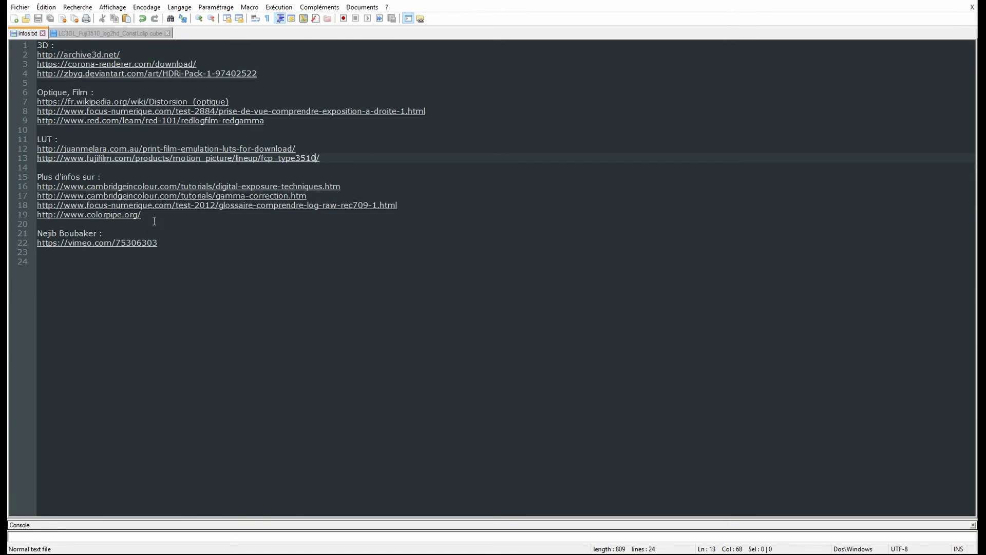
click(311, 178)
double_click(301, 189)
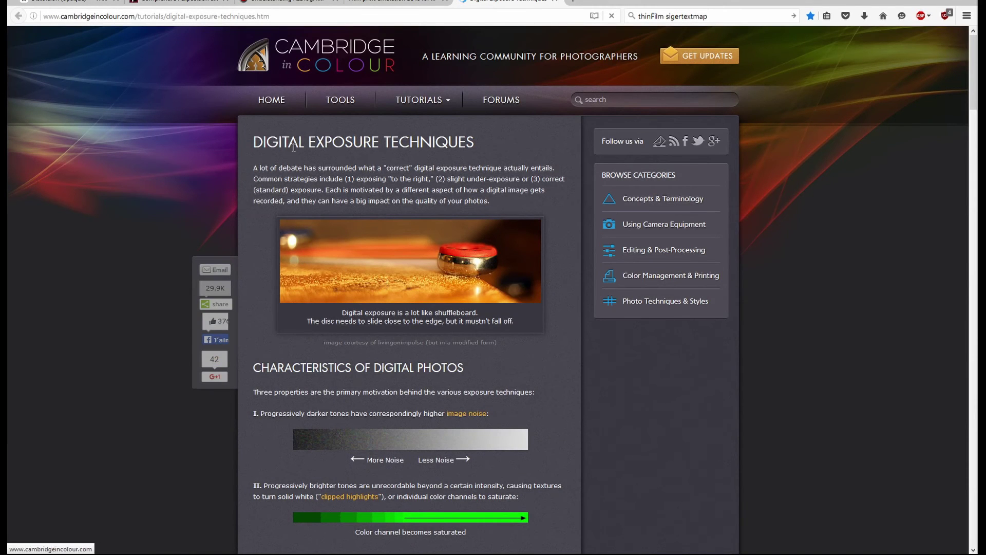
Step: Read through the Digital Exposure Techniques article to the histograms in the Expose to the Right section
scroll(407, 313, down, 10)
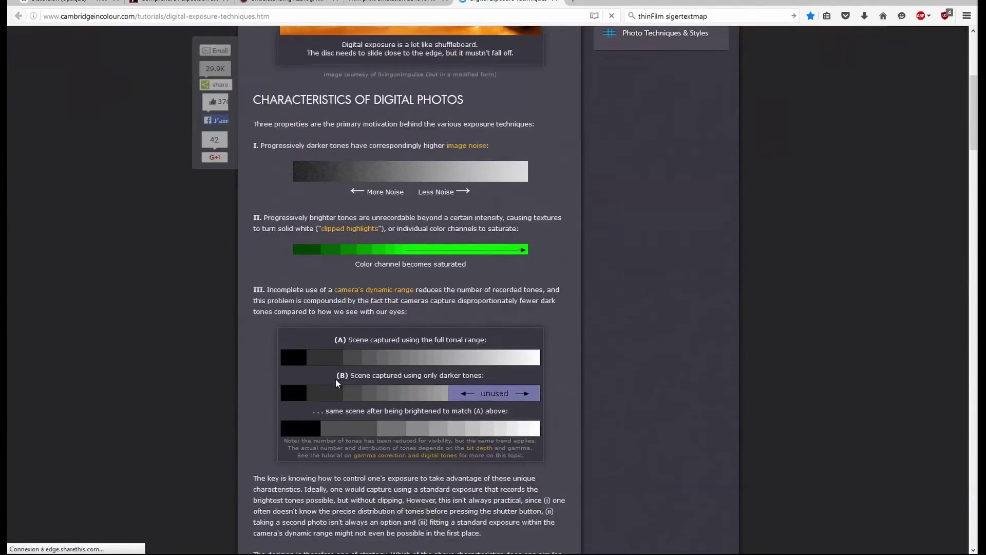
scroll(329, 325, down, 4)
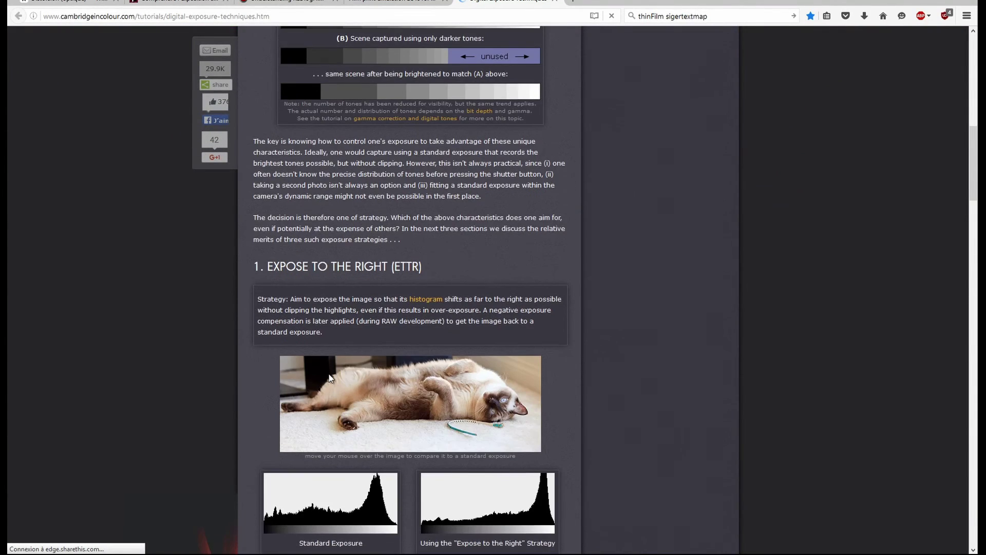
scroll(563, 406, down, 2)
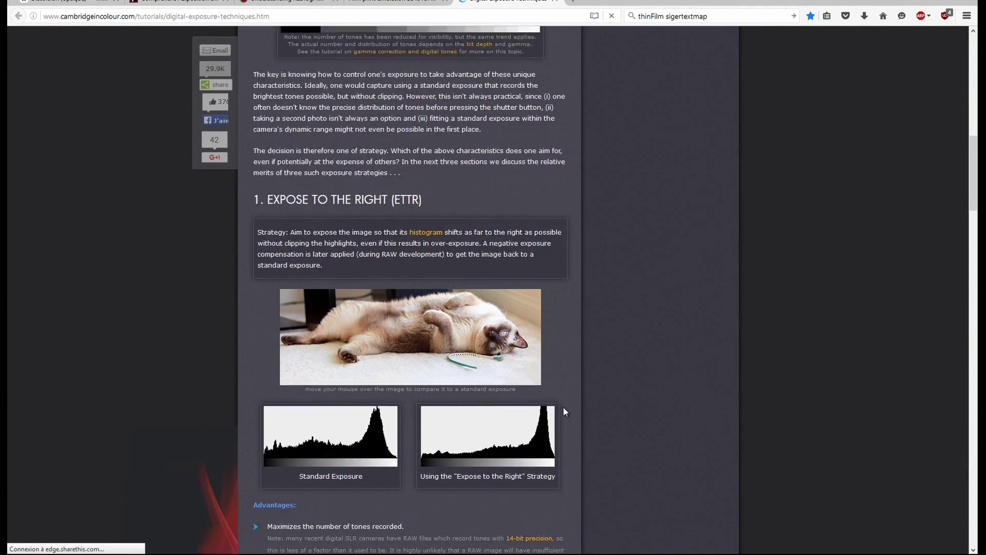
Step: Switch to the Focus Numérique article on exposing to the right, and review its tonal distribution, noise reduction and before/after examples
click(380, 2)
click(175, 2)
scroll(237, 320, up, 6)
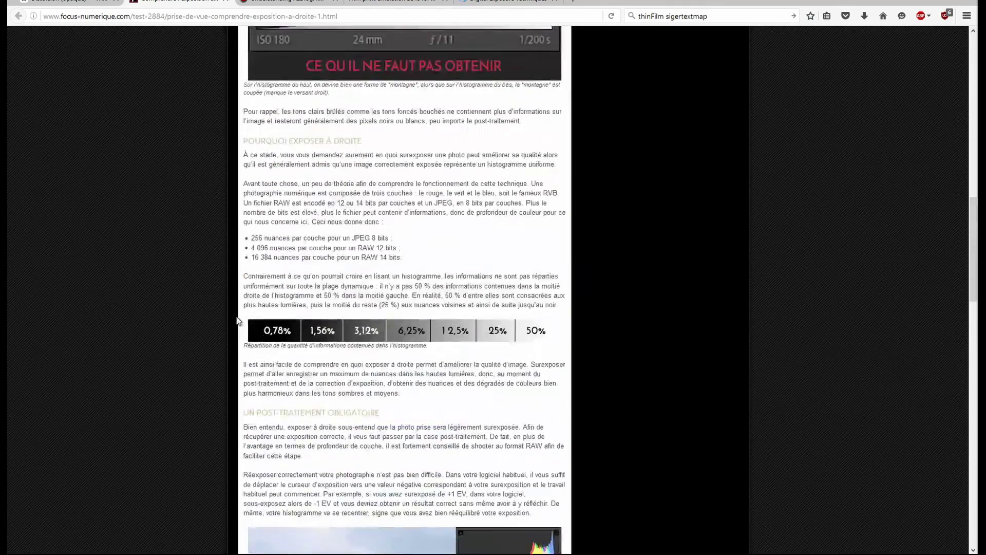
scroll(217, 347, up, 3)
scroll(220, 353, down, 20)
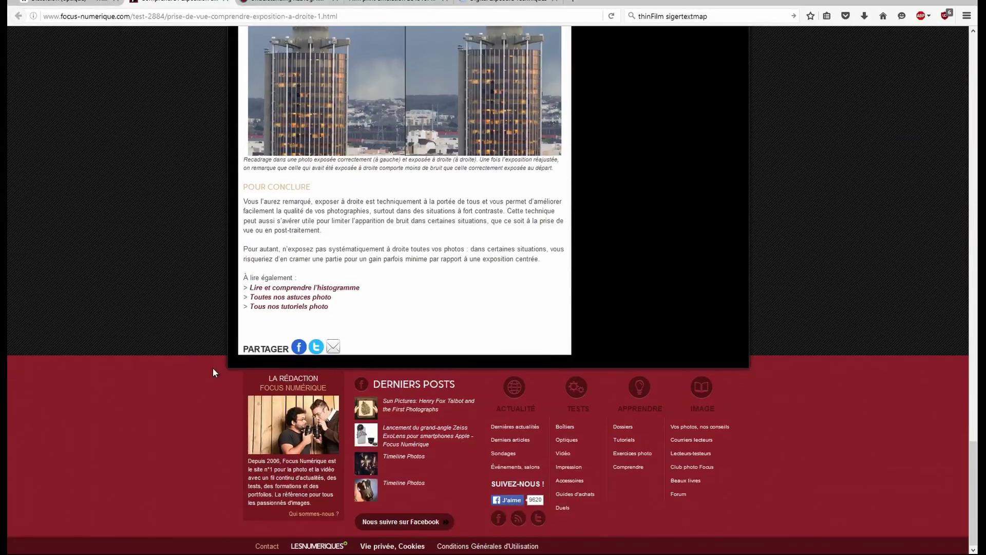
scroll(179, 333, up, 3)
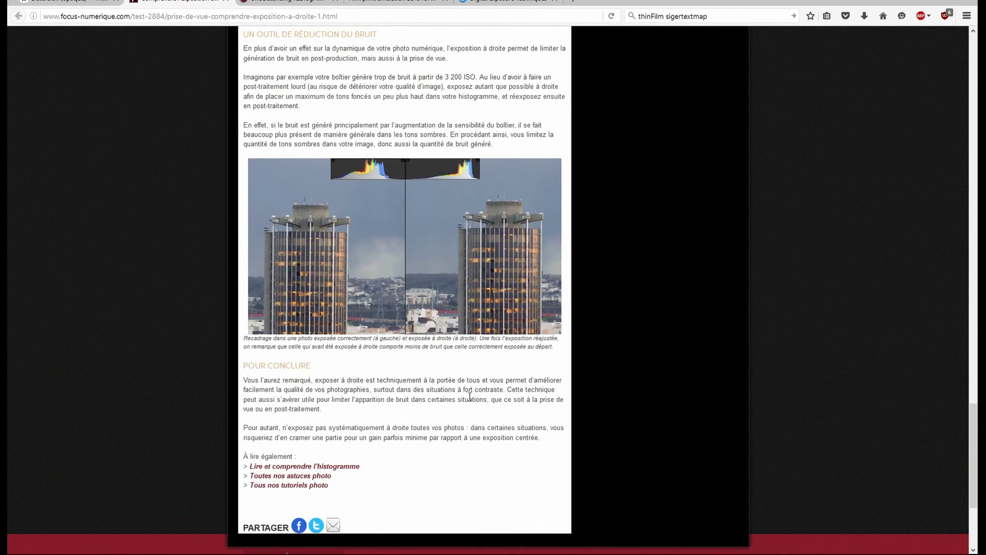
scroll(288, 308, up, 5)
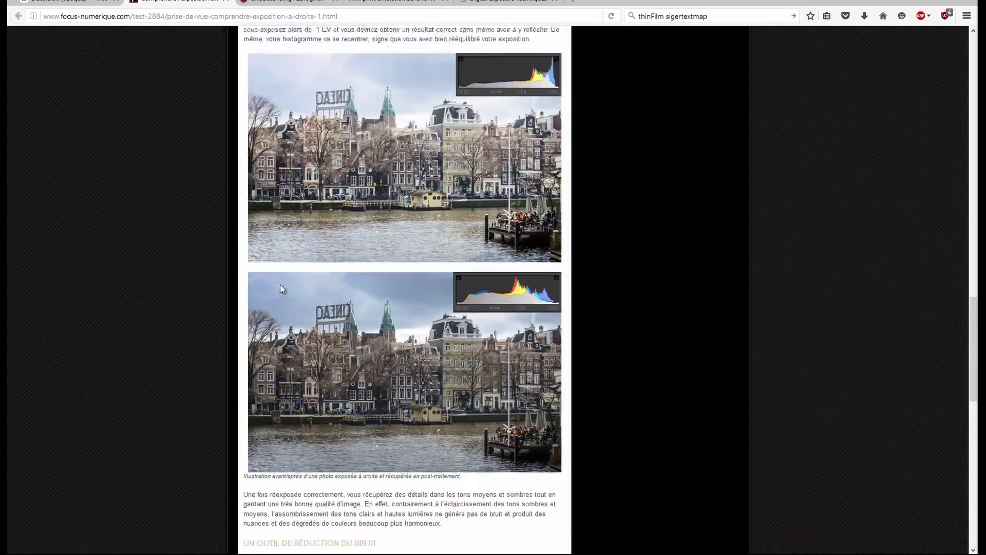
Step: Compare the open Cambridge in Colour, RED gamma and Focus Numérique articles, ending on the Focus Numérique one
click(509, 3)
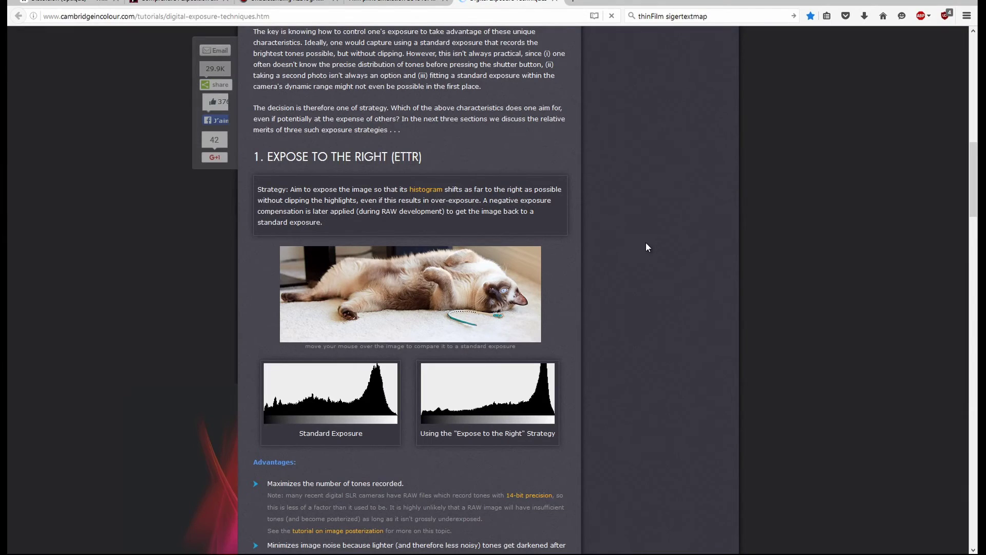
click(287, 2)
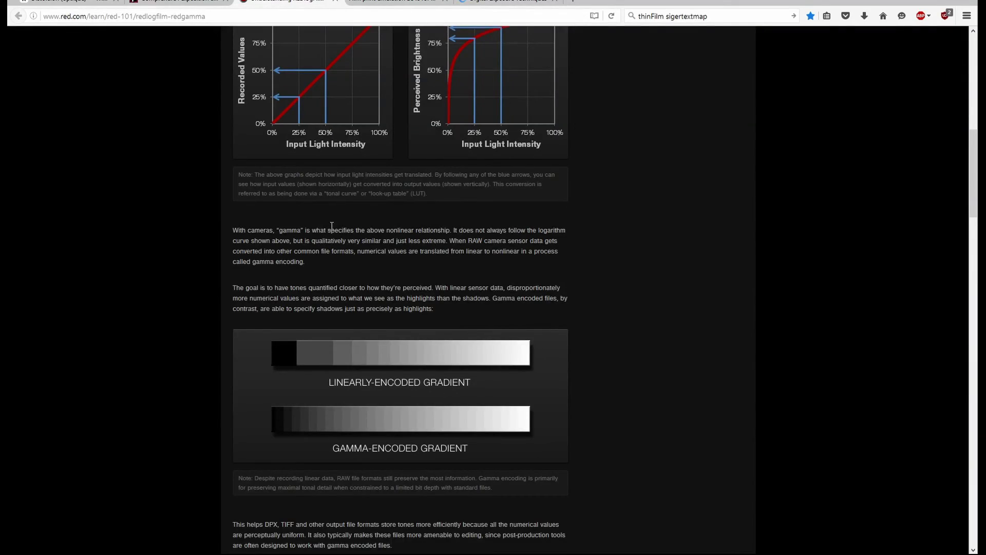
scroll(331, 199, up, 4)
scroll(314, 293, up, 4)
click(179, 3)
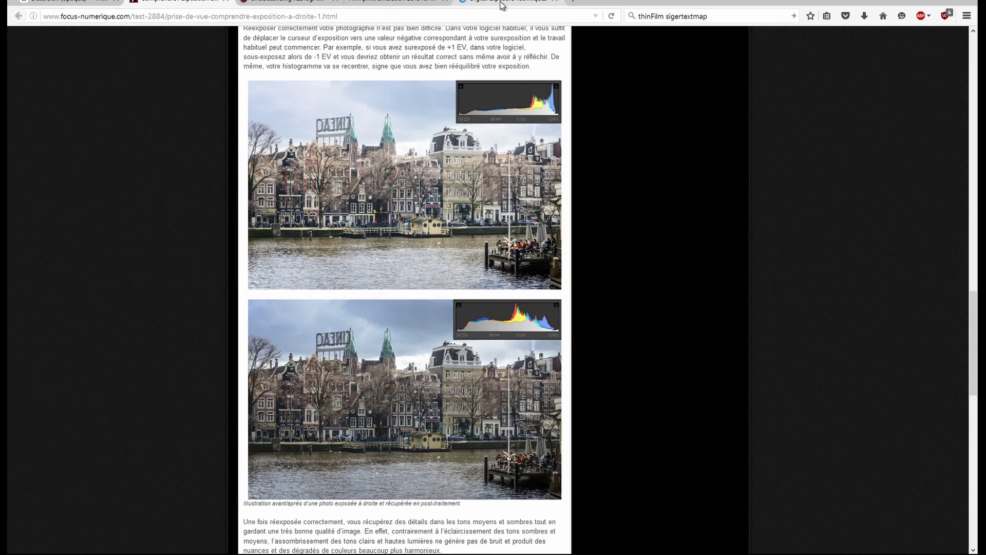
Step: Return to the Digital Exposure Techniques article and review the advantages and disadvantages of exposing to the right
click(507, 3)
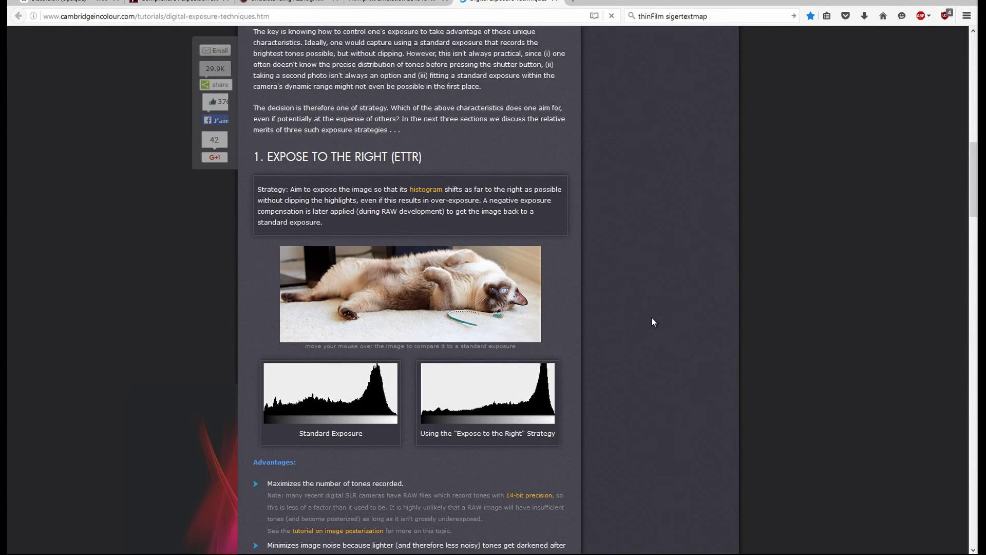
scroll(652, 318, down, 3)
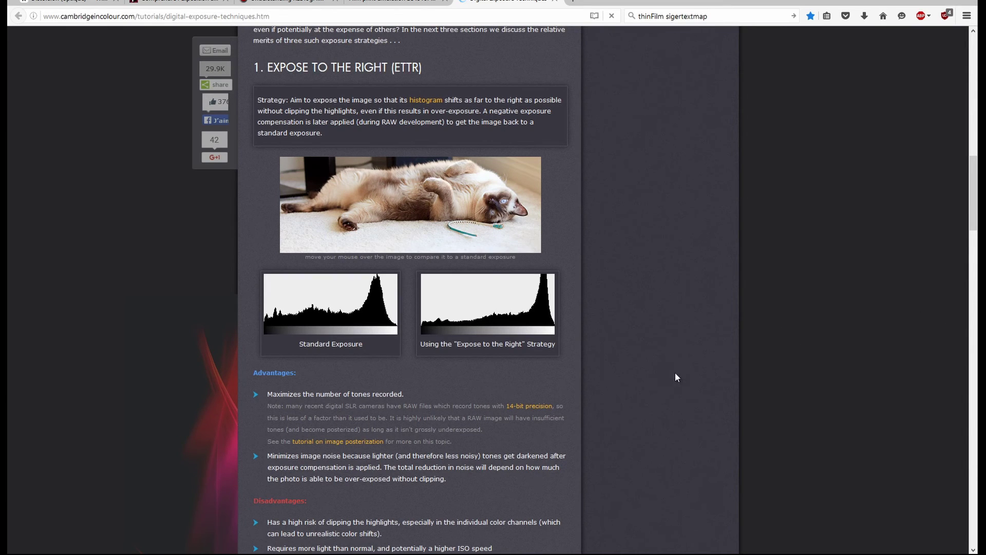
scroll(655, 380, down, 3)
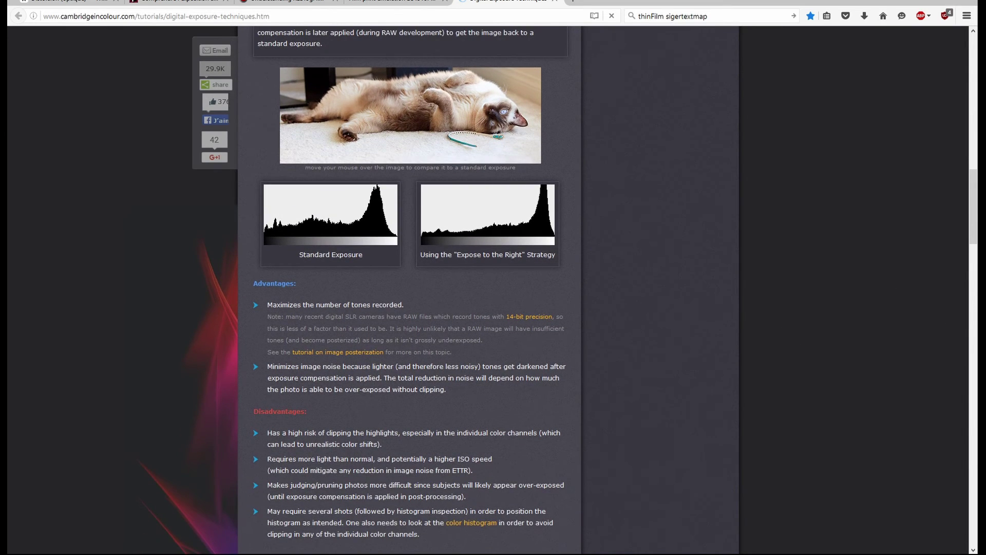
Step: Open the gamma-correction link from infos.txt and read the article through to the Gamma Workflow diagrams
key(alt+Tab)
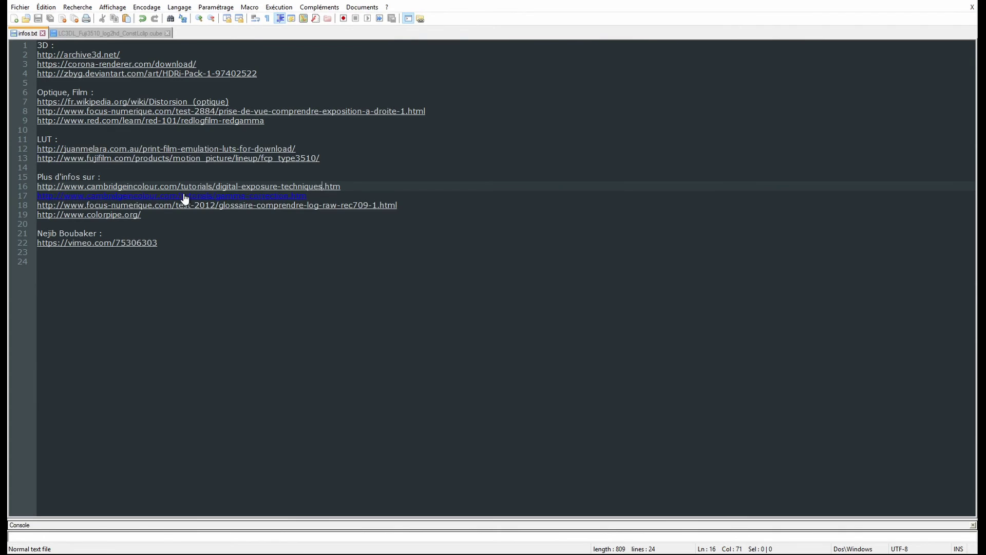
click(284, 198)
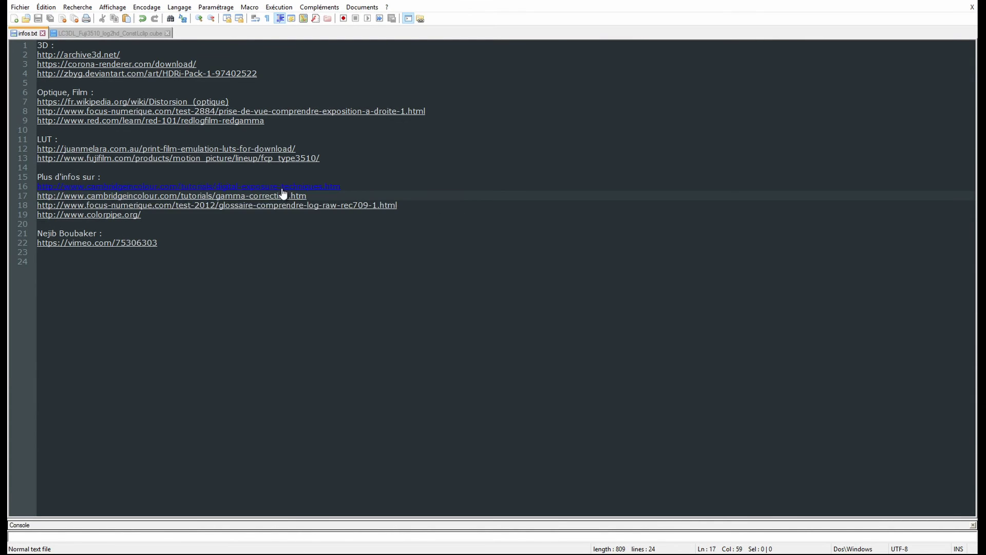
double_click(283, 197)
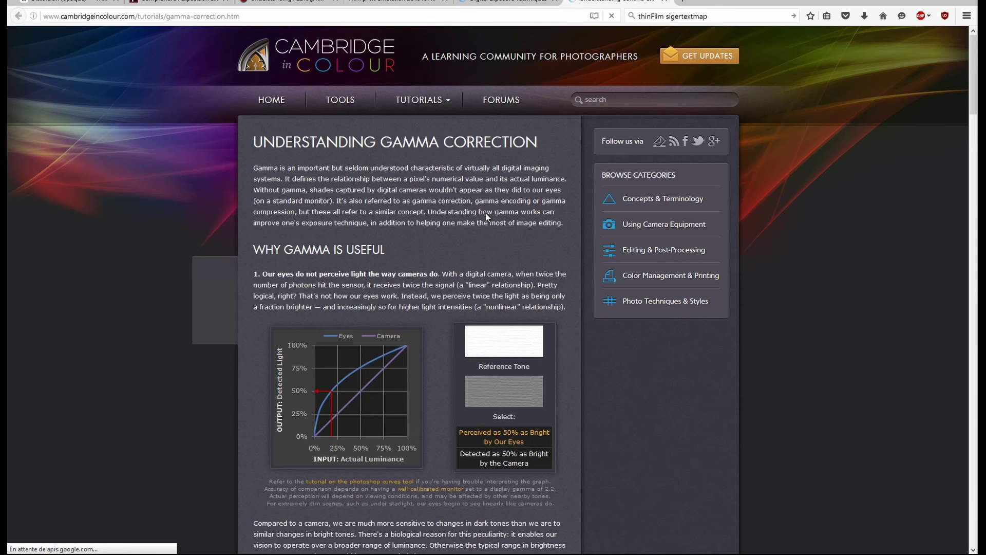
scroll(434, 288, down, 3)
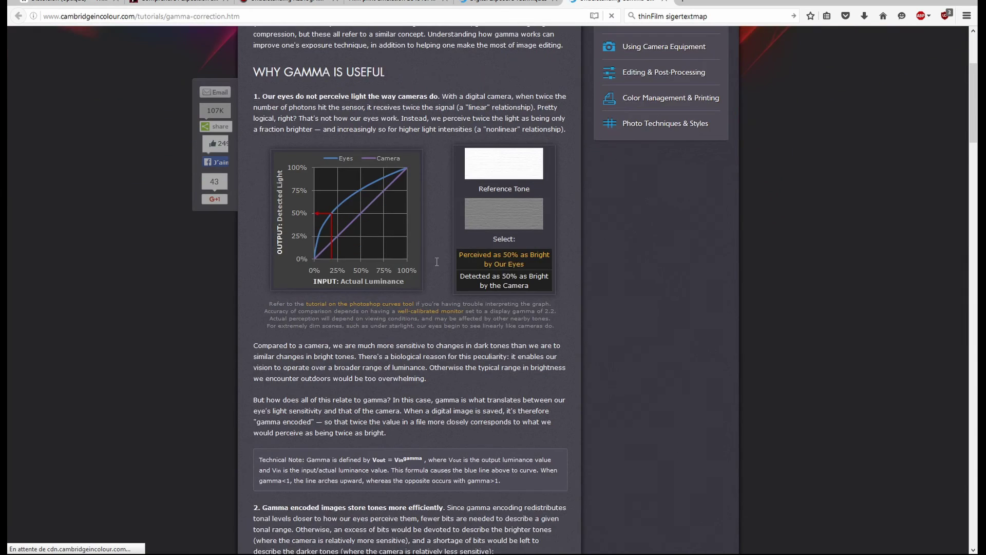
scroll(437, 262, down, 12)
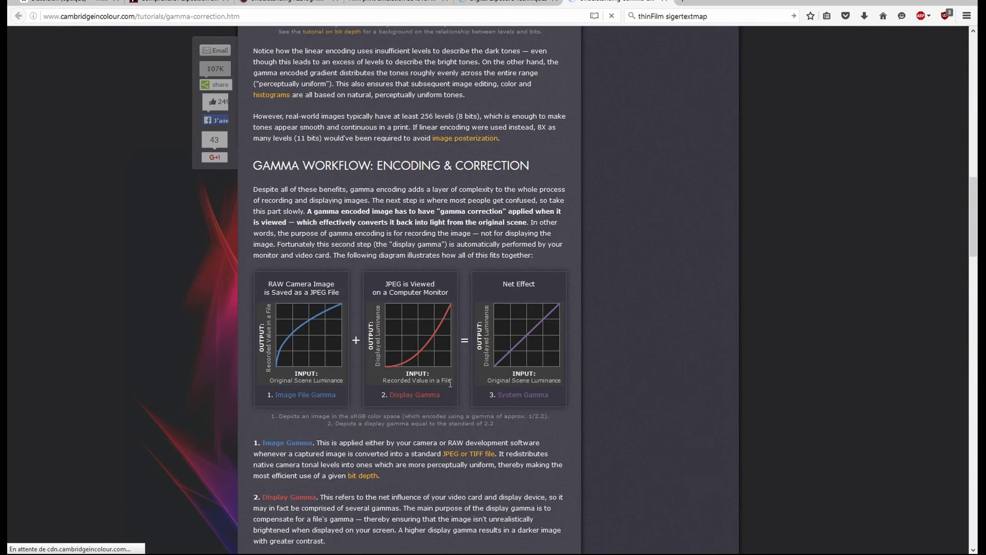
Step: Review the gamma-correction article's Gamma Workflow, Image File Gamma and Display Gamma sections
scroll(450, 383, down, 3)
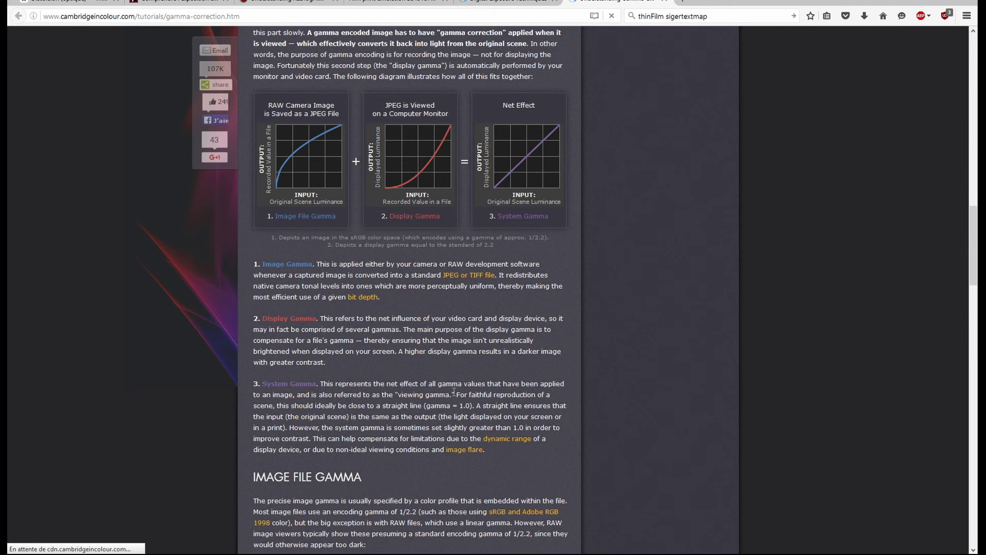
scroll(632, 380, up, 3)
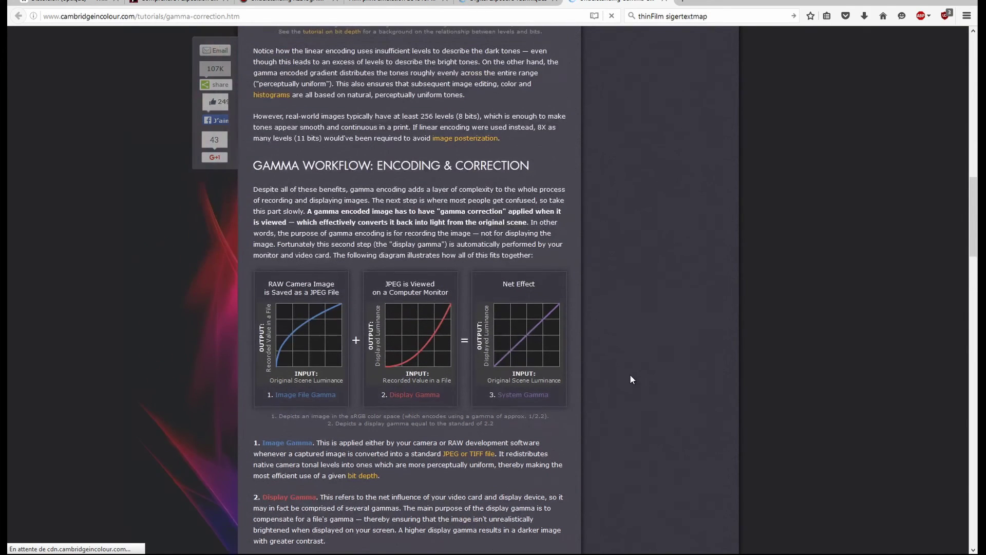
scroll(601, 354, down, 7)
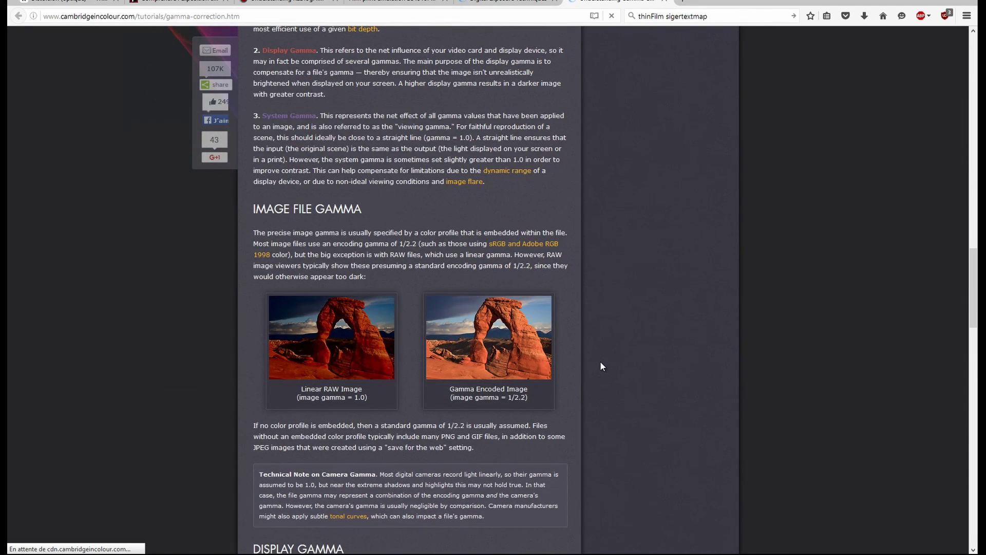
scroll(602, 365, down, 6)
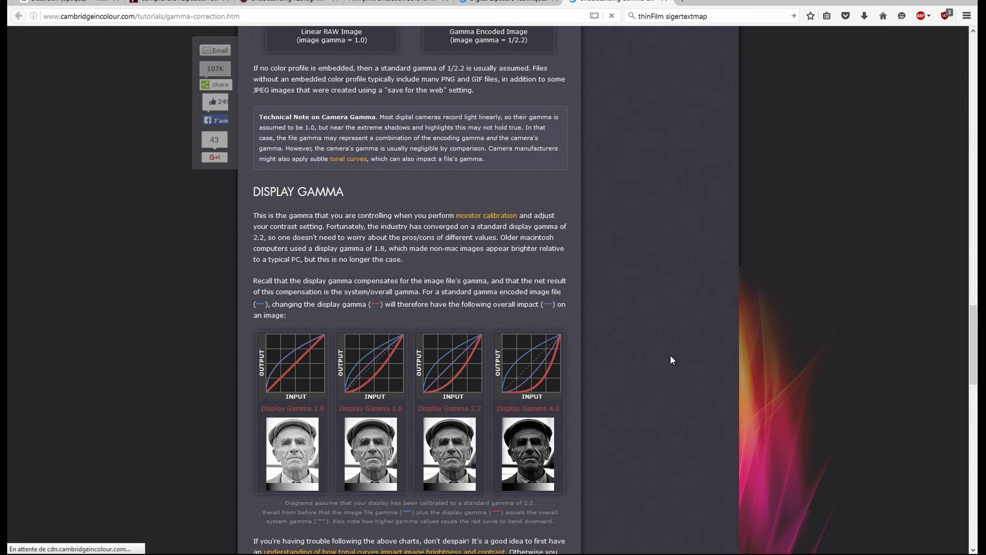
Step: Open the log-raw-rec709 glossary link from infos.txt and read through its LUT examples to the table of numeric values per diaphragm
key(alt+Tab)
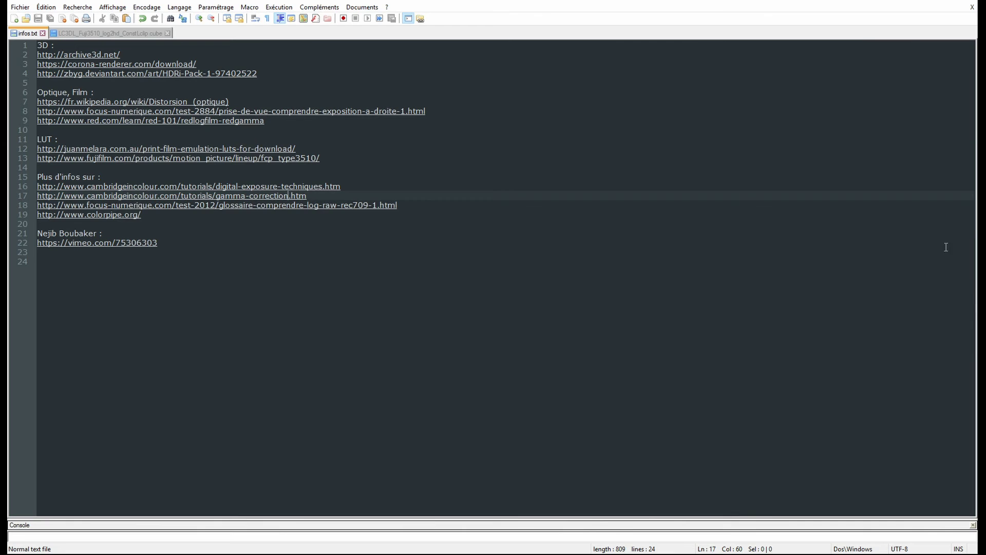
double_click(190, 207)
scroll(573, 291, down, 20)
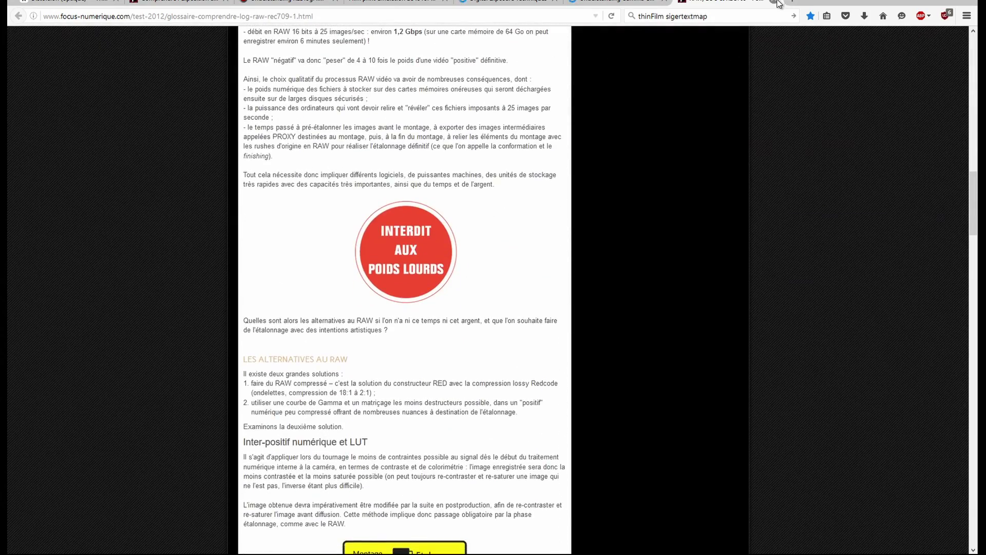
scroll(559, 288, down, 7)
scroll(554, 312, down, 7)
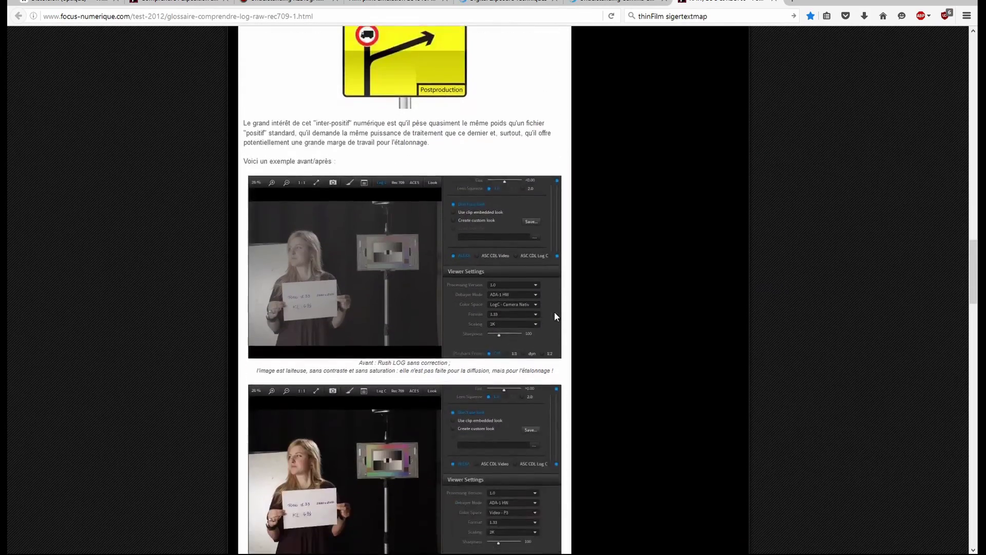
scroll(588, 342, down, 9)
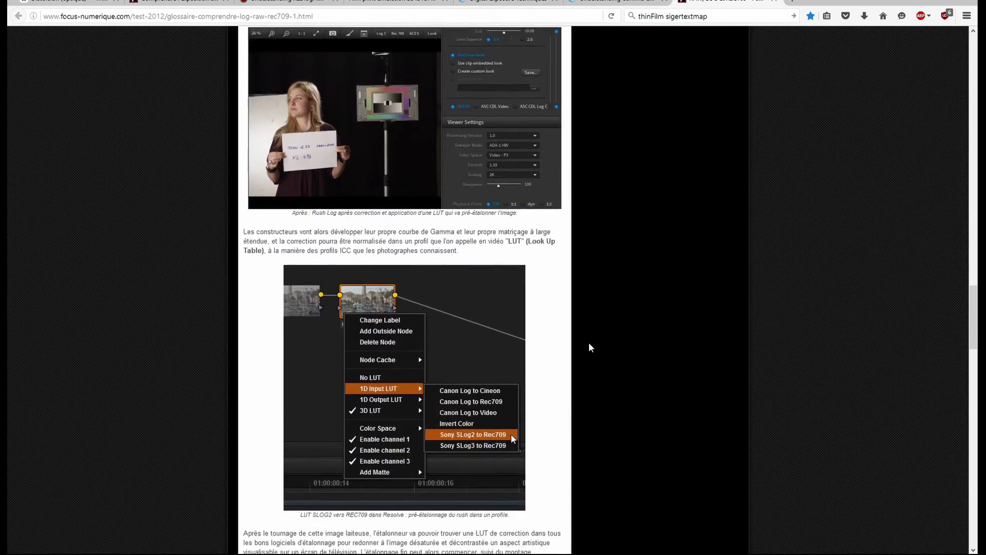
scroll(589, 343, down, 3)
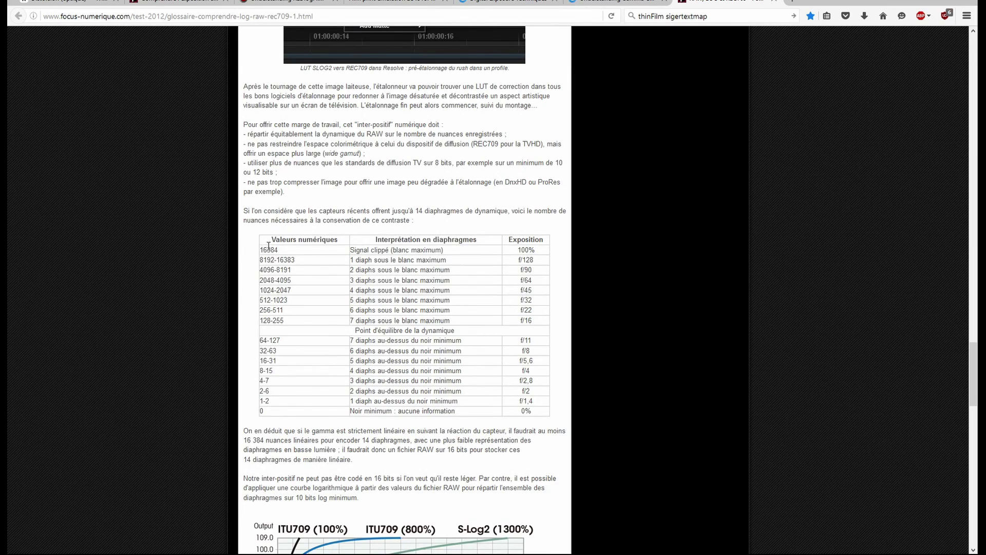
Step: Highlight the upper half of the diaphragm table and compare it with the tonal distribution in the Comprendre l'exposition à droite article
drag(267, 241, 548, 323)
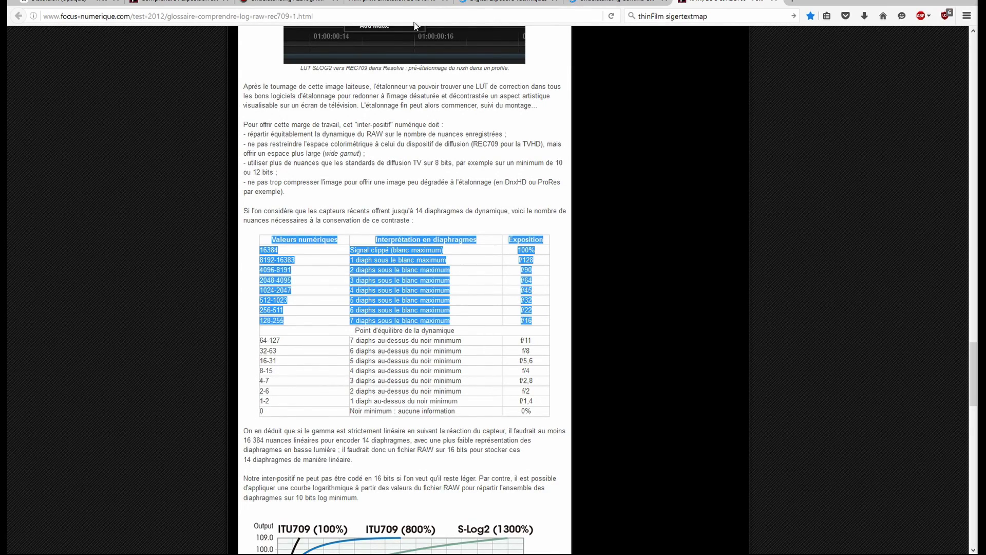
click(174, 2)
scroll(297, 226, up, 15)
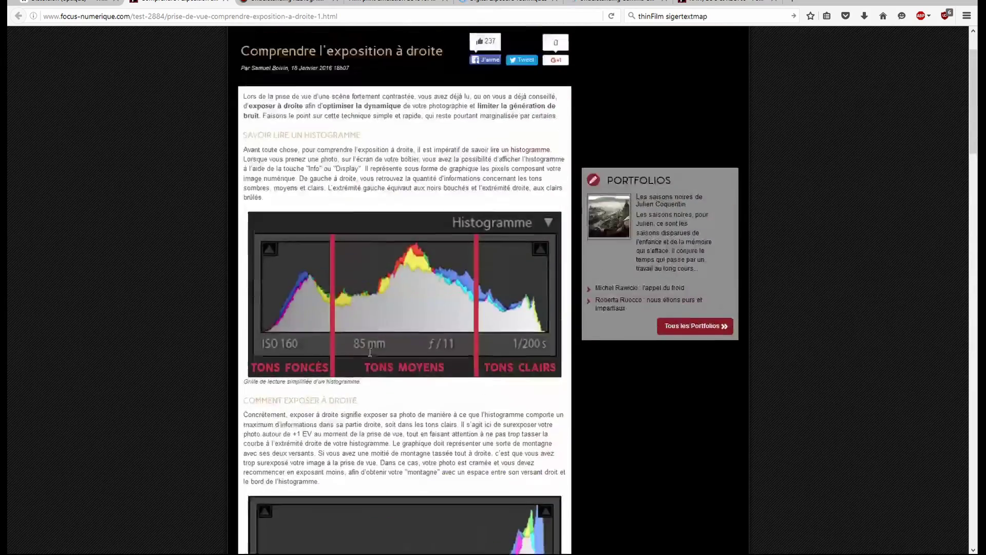
scroll(370, 352, down, 10)
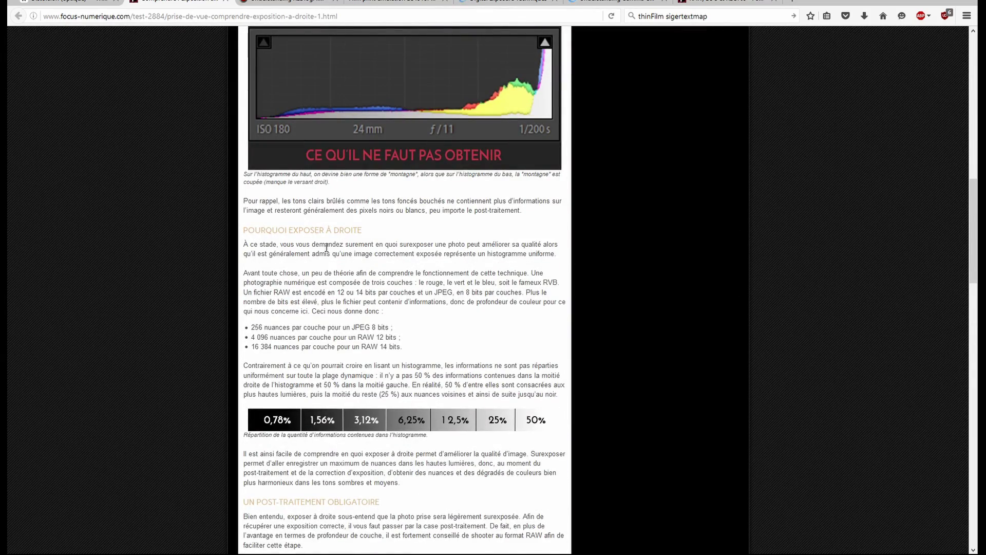
click(719, 2)
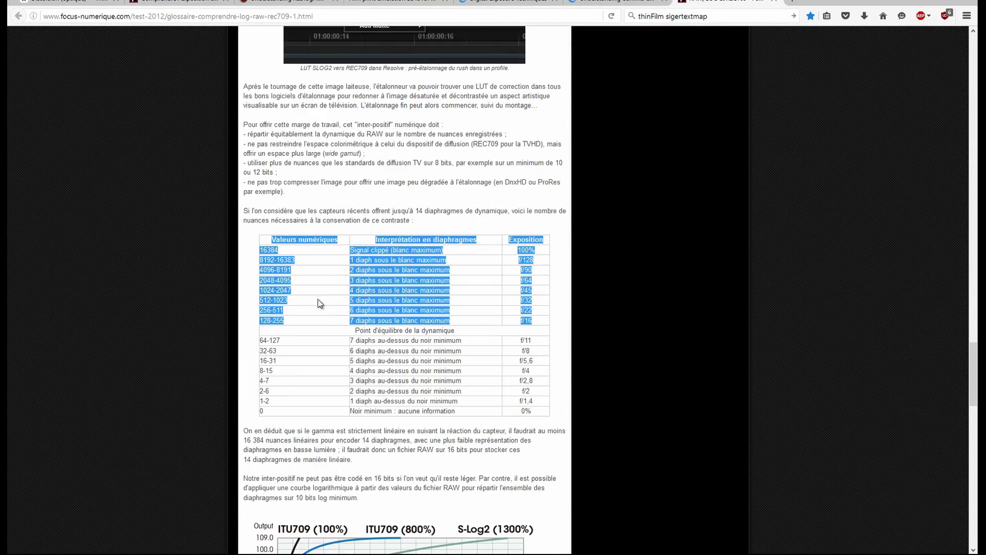
click(308, 279)
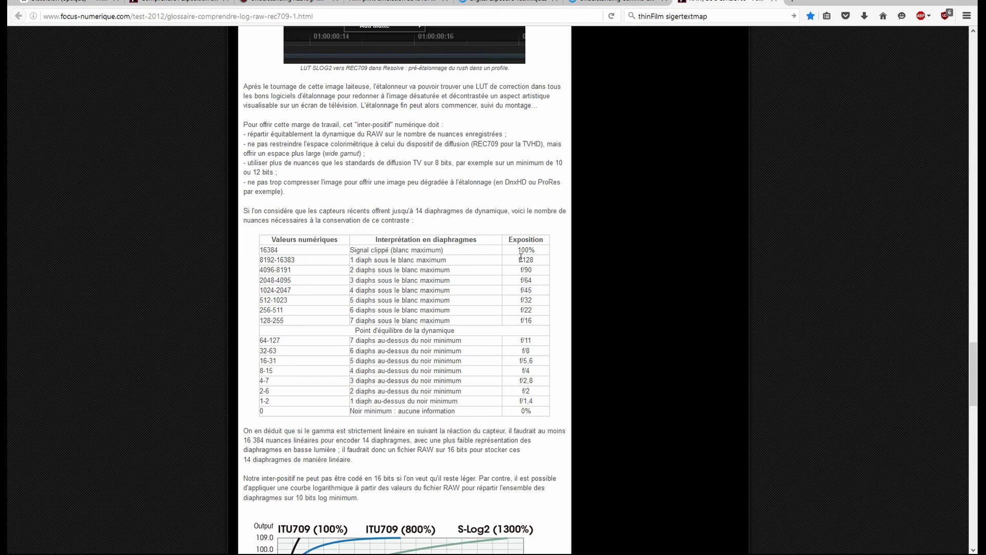
Step: Point out the highlight-side rows of the diaphragm table and its Point d'équilibre de la dynamique row by selecting their text
triple_click(534, 319)
click(482, 319)
drag(482, 319, 255, 252)
click(396, 330)
drag(378, 334, 460, 332)
click(532, 332)
drag(532, 319, 255, 256)
click(315, 334)
Step: Open the colorpipe.org link from infos.txt and look through the latest entries on its home page
key(alt+Tab)
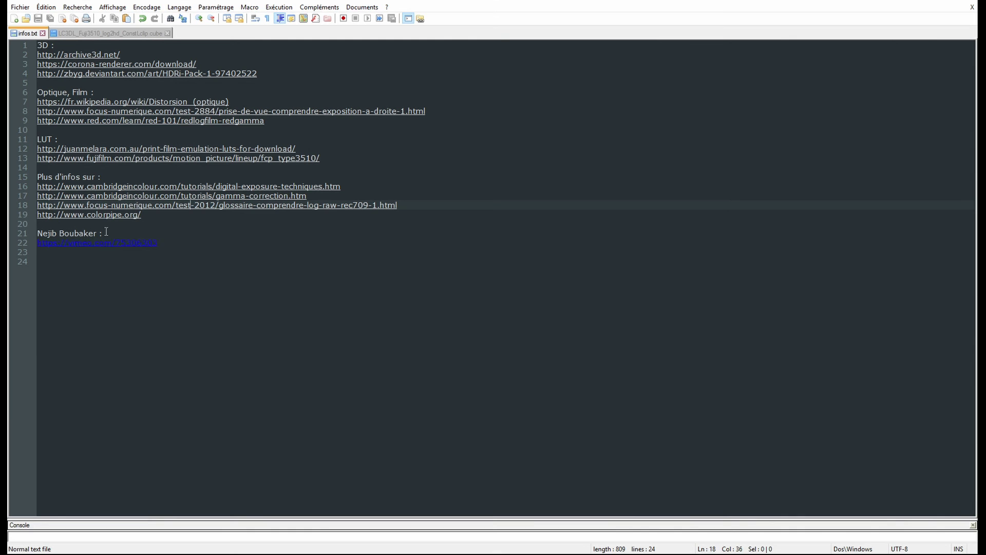
double_click(95, 215)
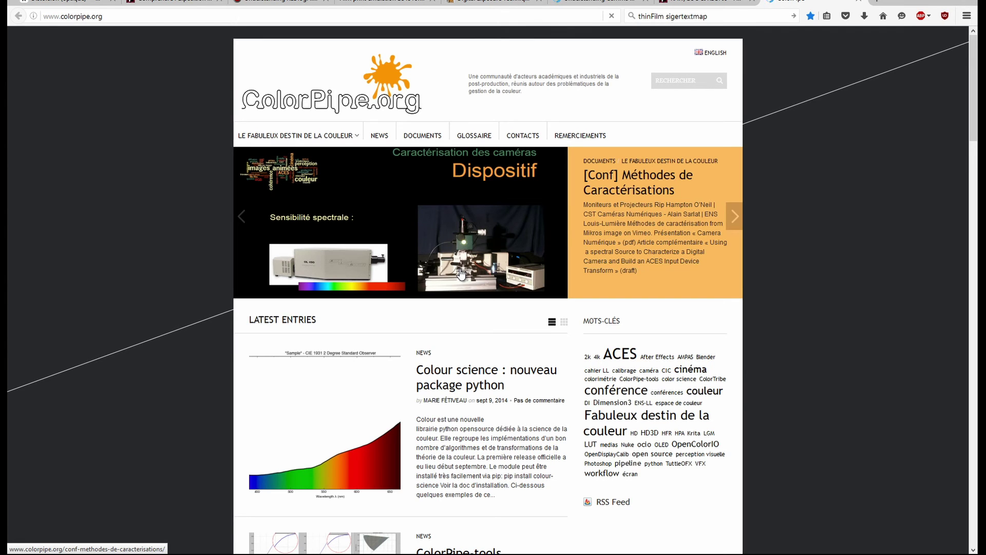
scroll(461, 275, down, 3)
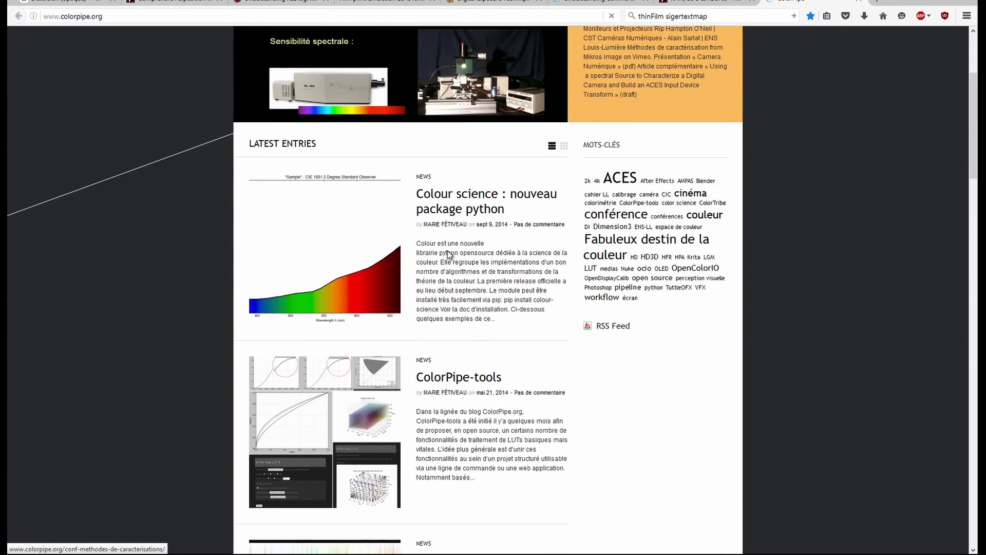
scroll(455, 337, down, 2)
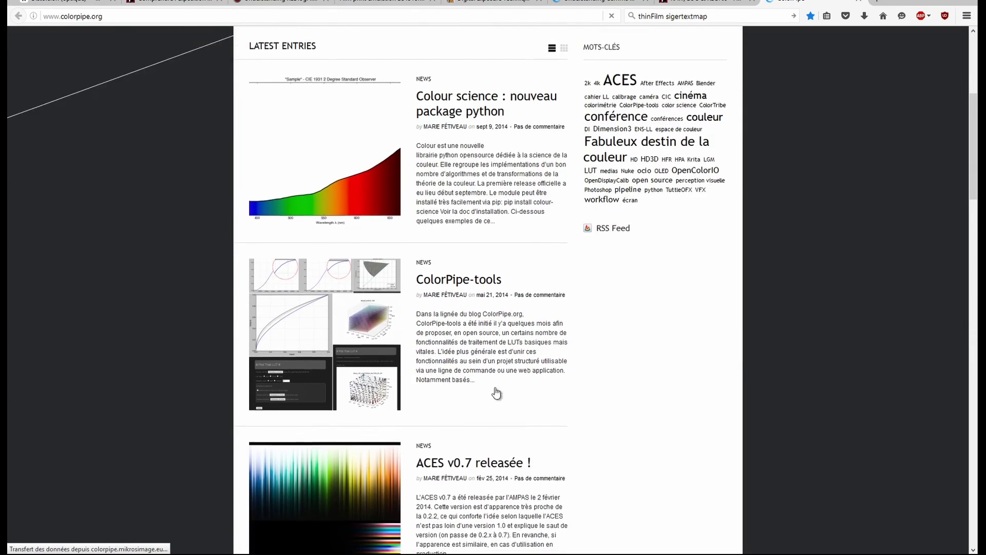
scroll(495, 393, down, 2)
scroll(551, 385, down, 5)
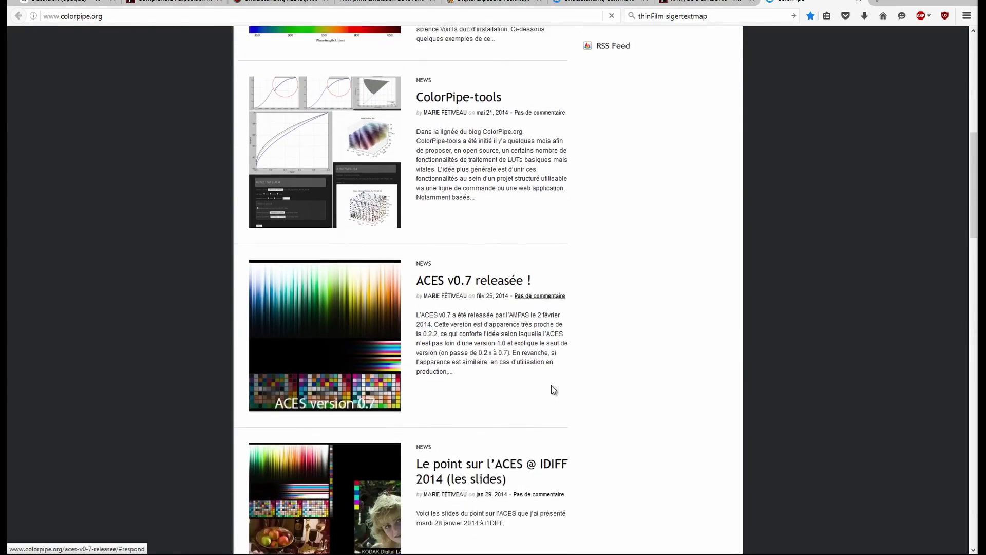
scroll(578, 342, up, 9)
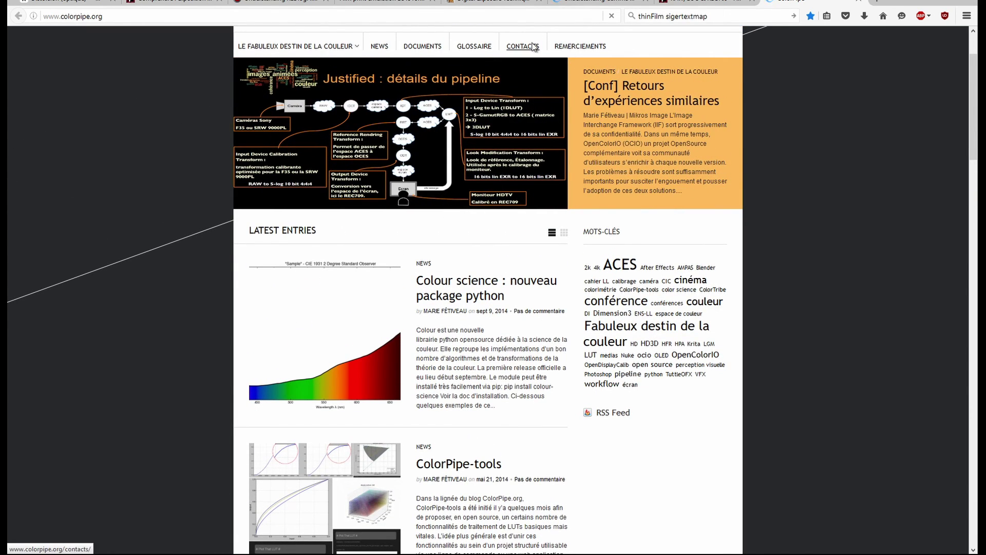
Step: Open ColorPipe's Remerciements page and review the funders, companies and partners of the HD3D² project
click(581, 47)
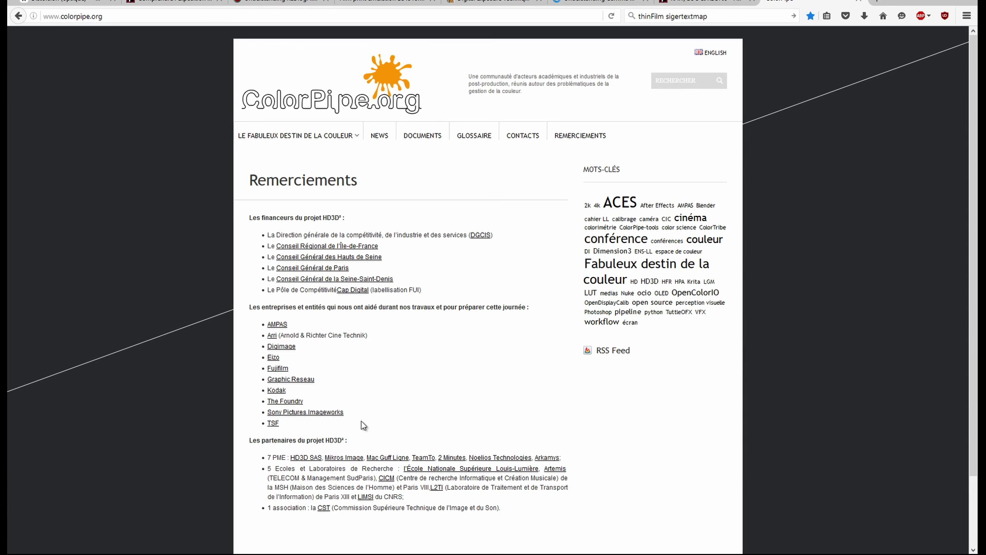
scroll(362, 425, down, 3)
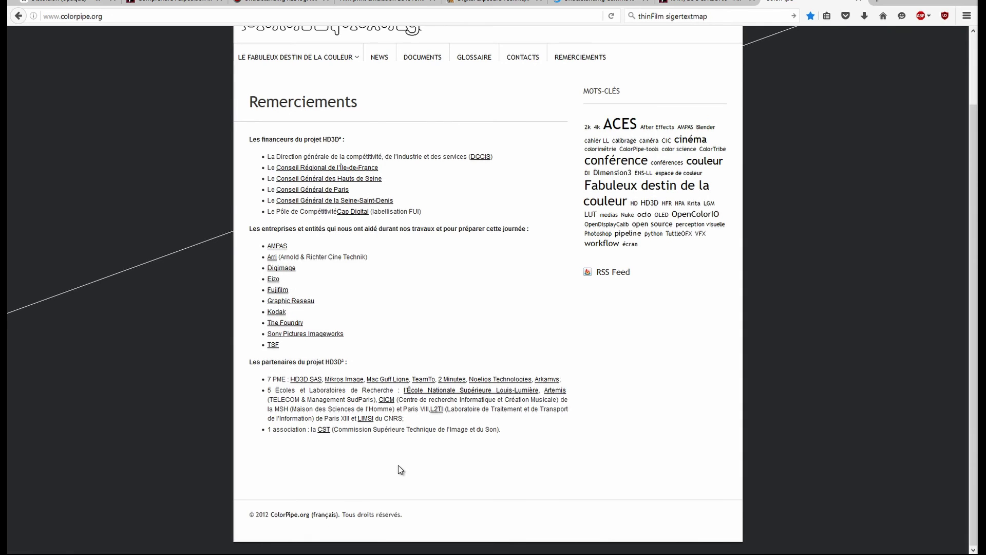
scroll(399, 465, up, 3)
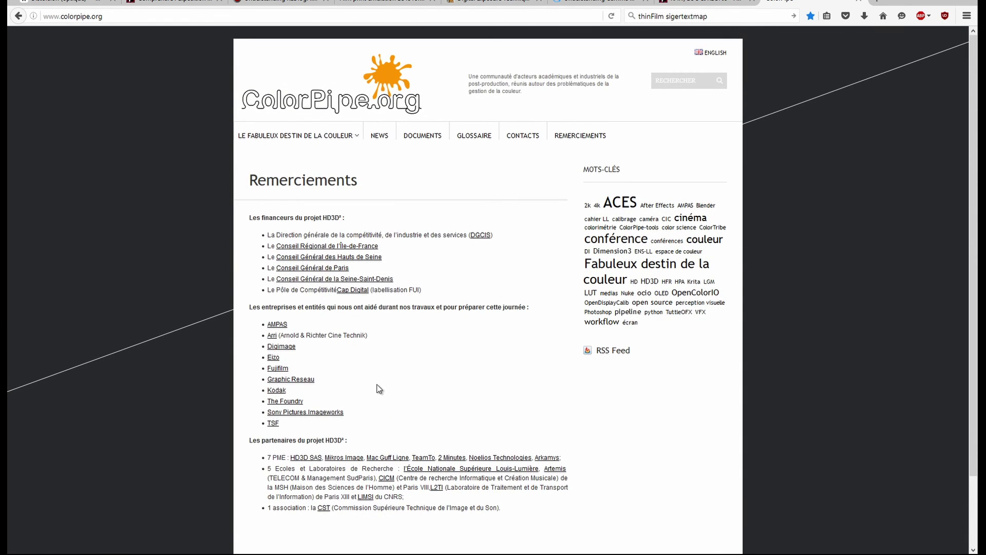
scroll(349, 345, down, 3)
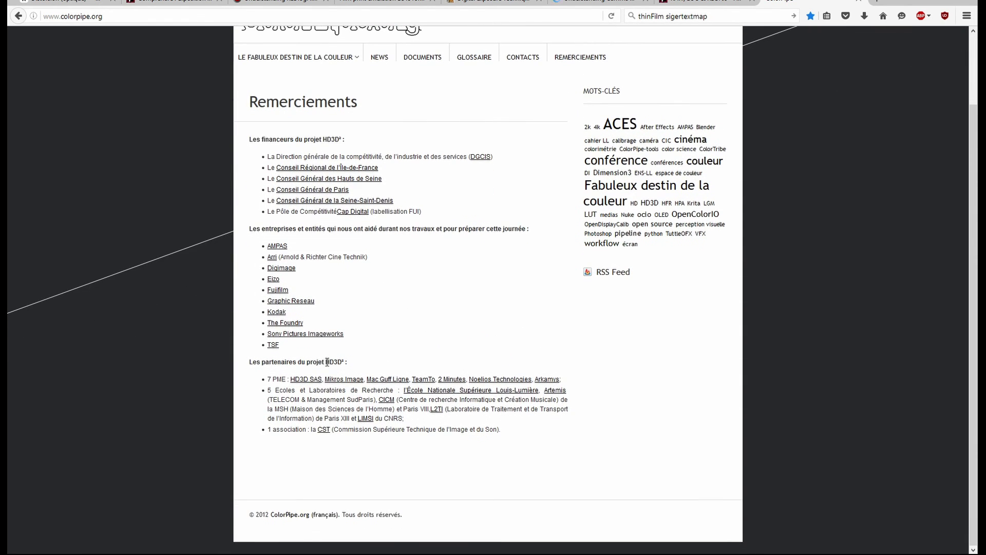
drag(327, 362, 335, 363)
click(447, 436)
scroll(446, 434, up, 3)
Step: Under Le fabuleux destin de la couleur, read the Principe de la conférence page and open the Introduction à l'ACES talk
mouse_move(318, 137)
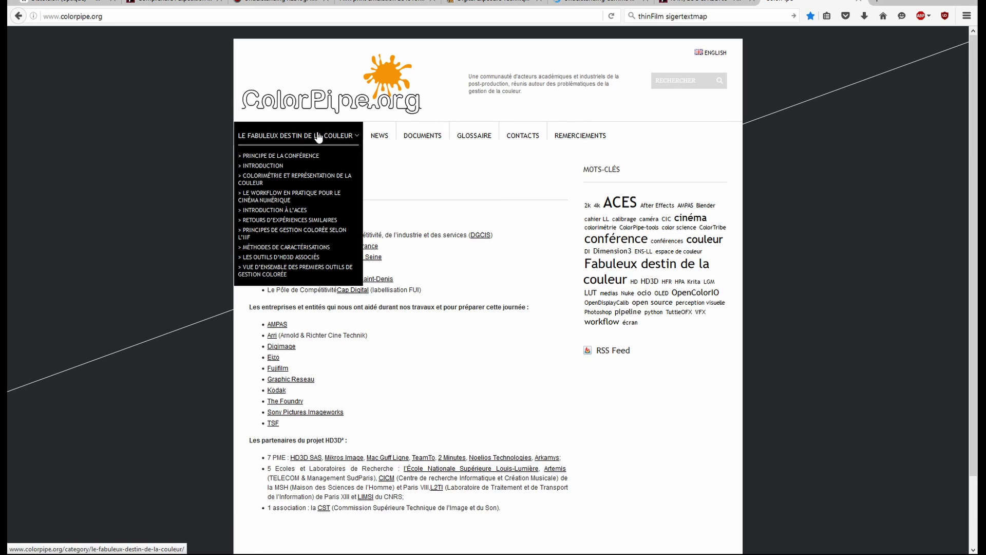
click(286, 157)
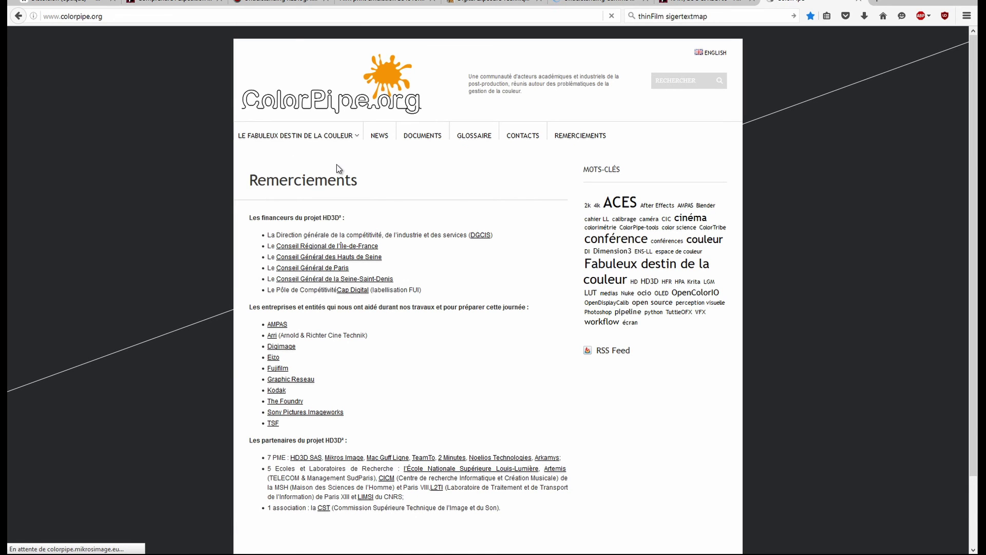
scroll(553, 372, down, 5)
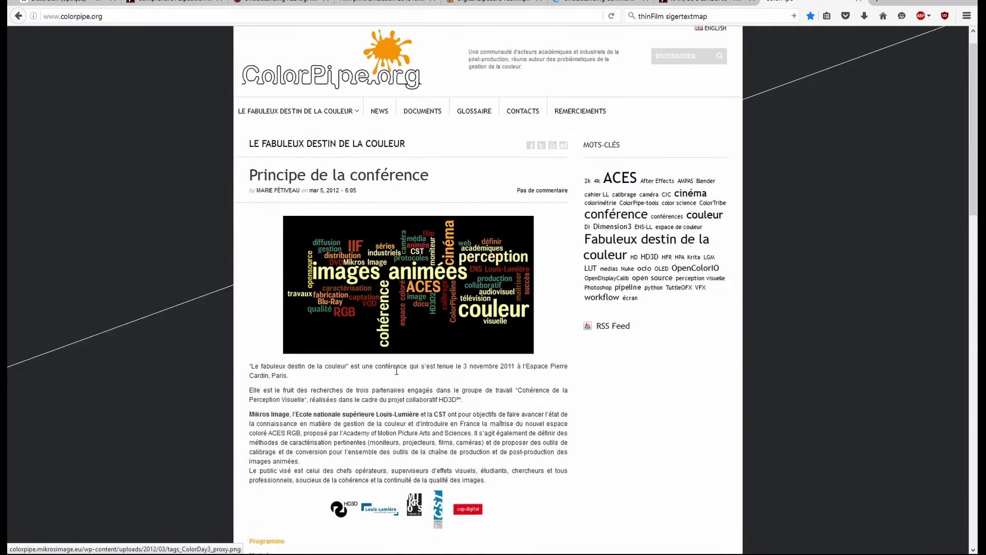
scroll(550, 367, down, 2)
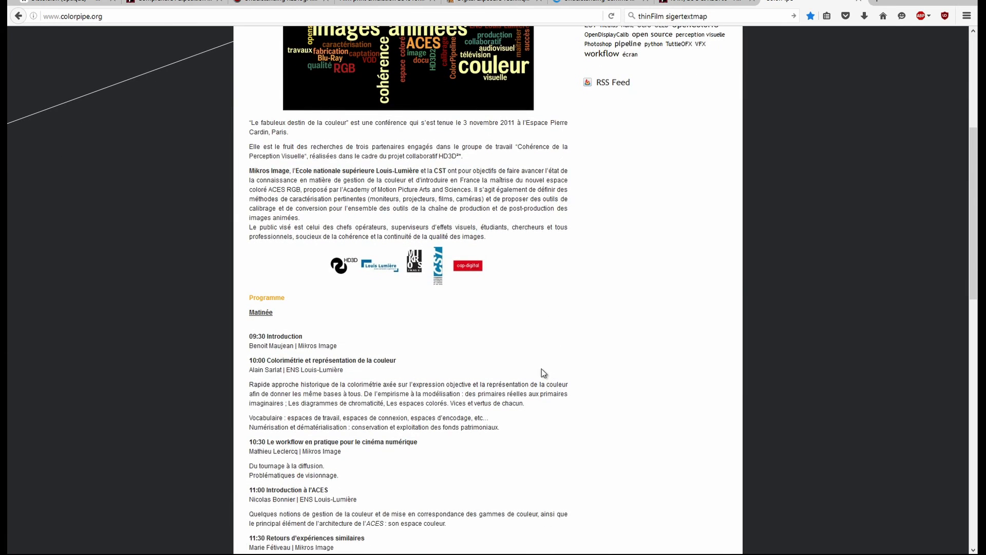
scroll(541, 368, up, 7)
mouse_move(290, 136)
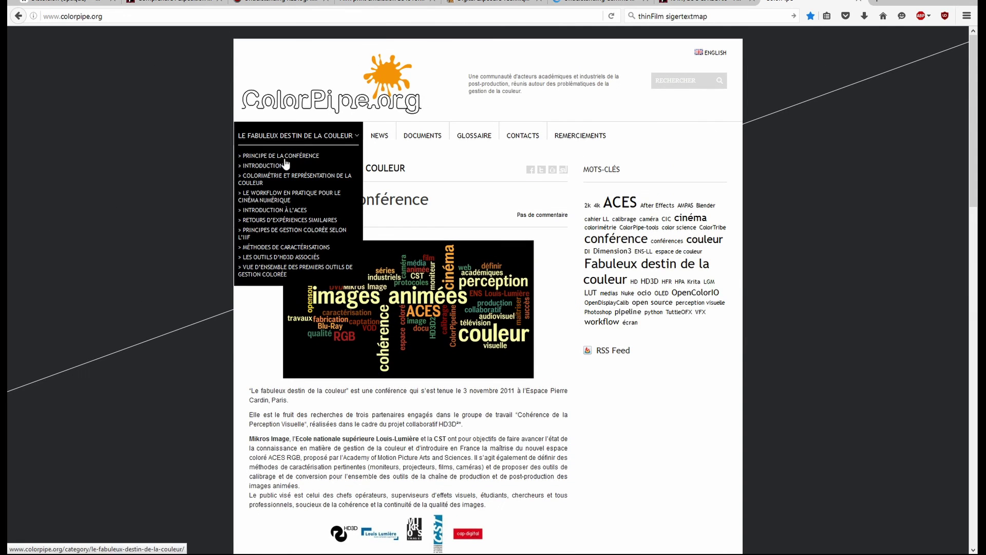
click(277, 212)
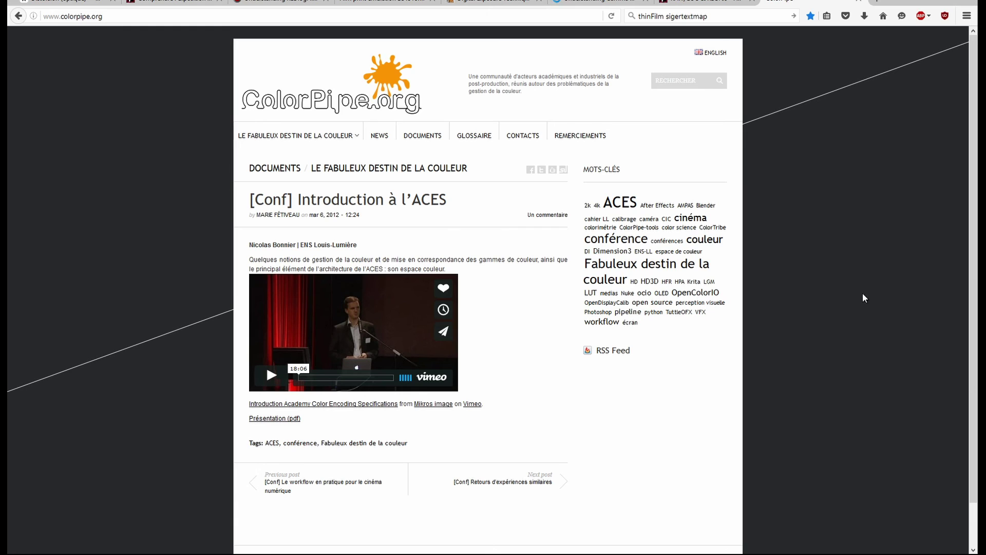
Step: Open the Vimeo link from infos.txt, compare it with the ColorPipe ACES page, and view the video's description
mouse_move(983, 274)
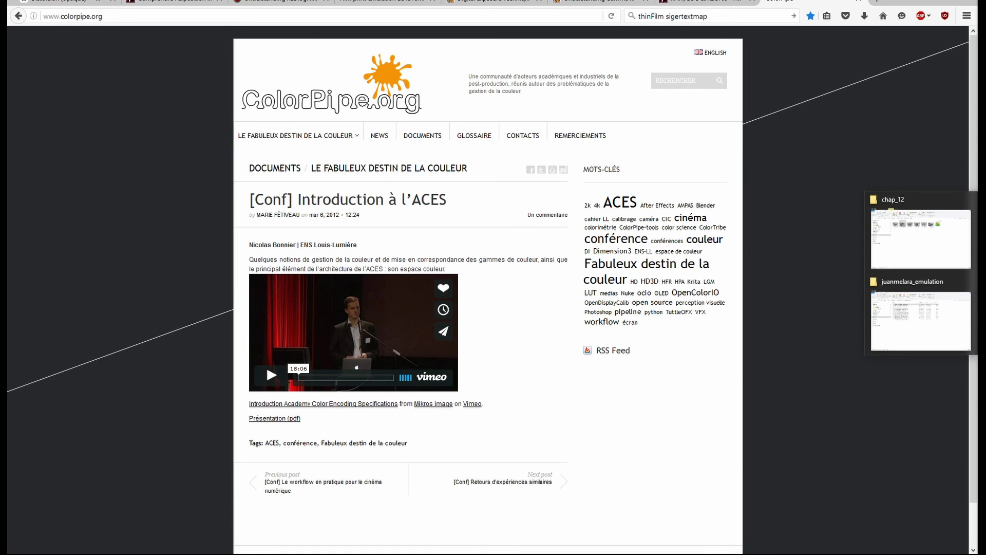
click(920, 231)
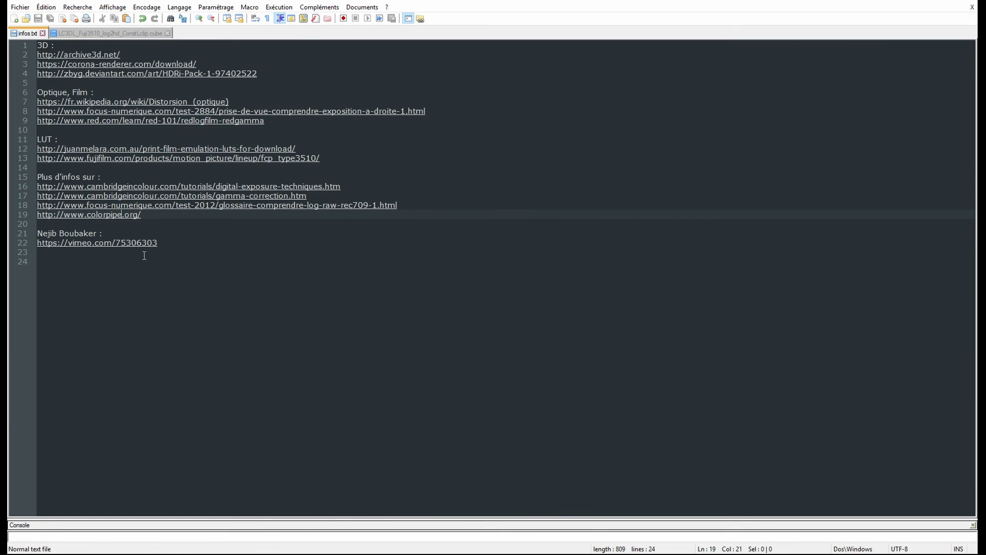
click(118, 244)
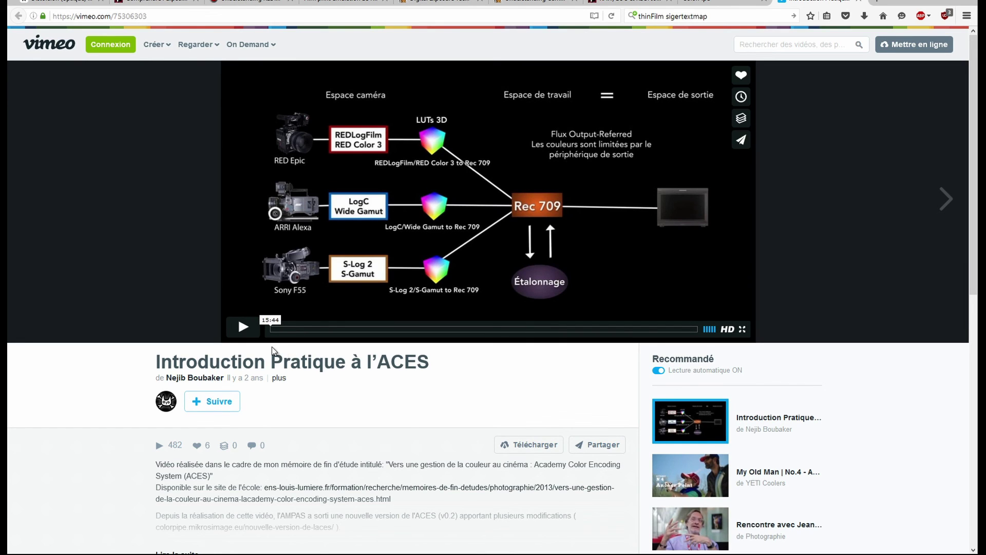
click(722, 3)
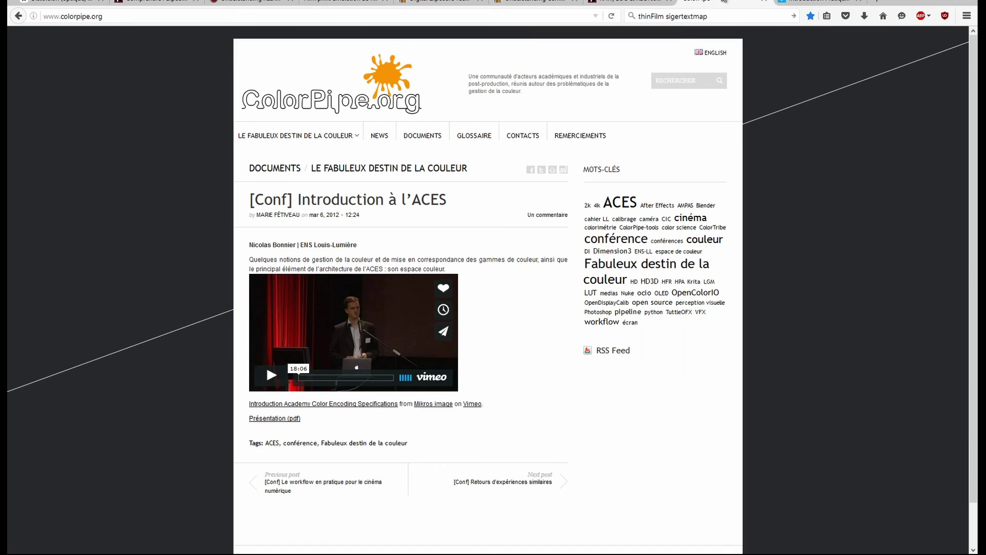
click(820, 7)
scroll(327, 394, down, 3)
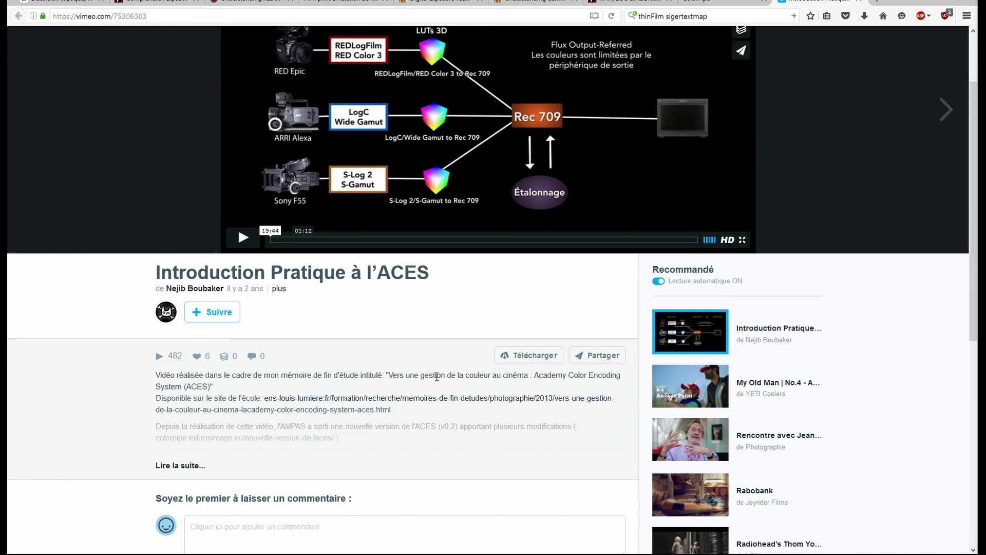
Step: Expand the full description of the Introduction Pratique à l'ACES video and read through its reference links and production credits
click(191, 466)
scroll(94, 420, down, 3)
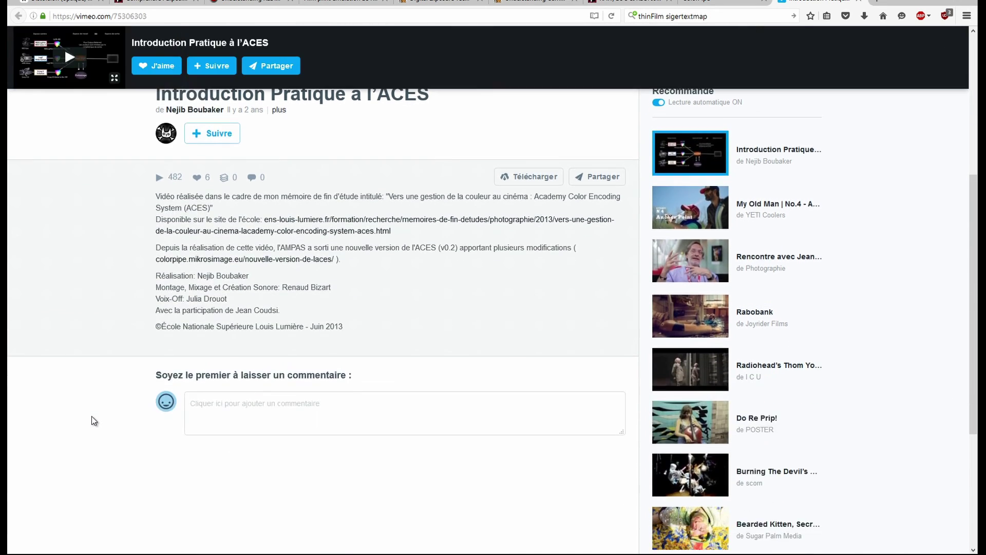
scroll(99, 419, up, 2)
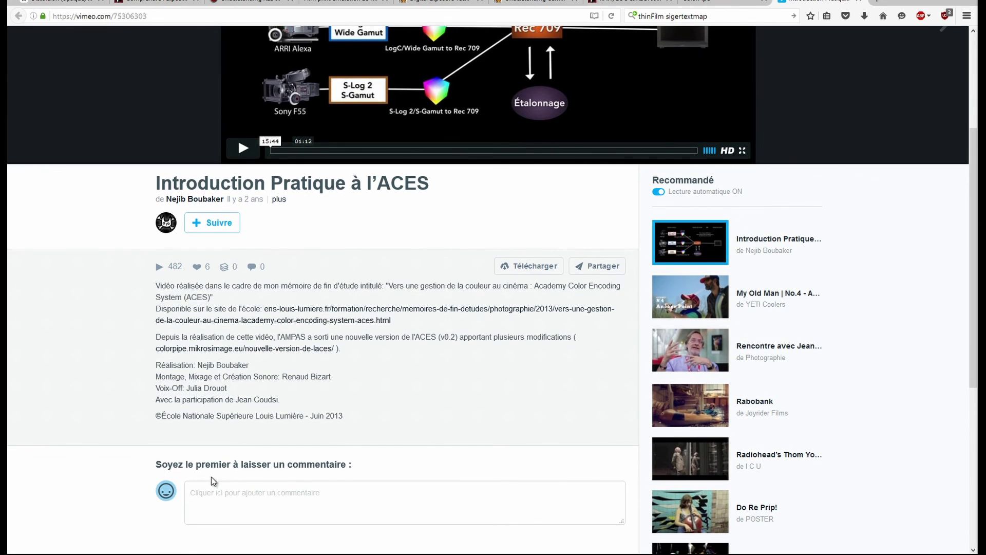
scroll(154, 453, down, 4)
scroll(161, 442, up, 6)
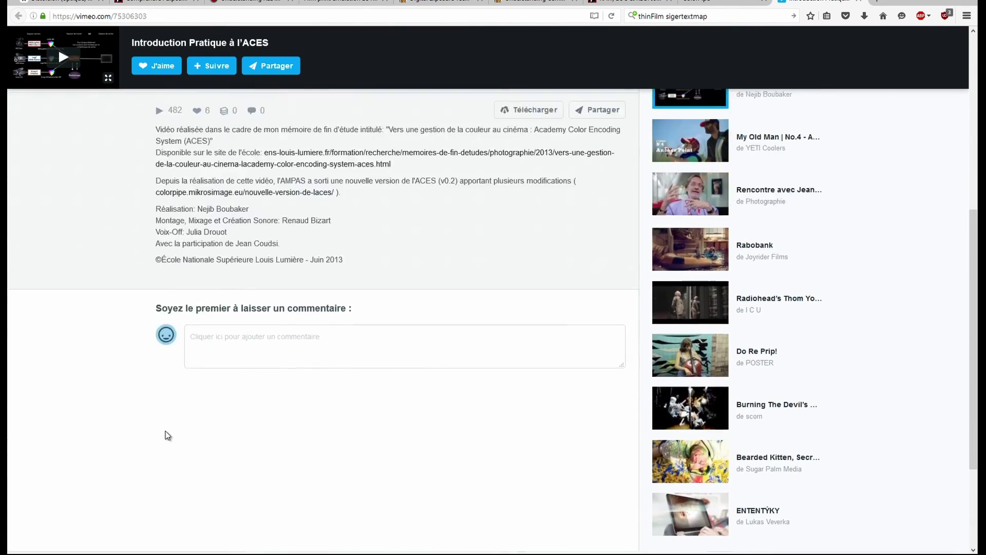
scroll(165, 437, down, 2)
scroll(223, 445, up, 3)
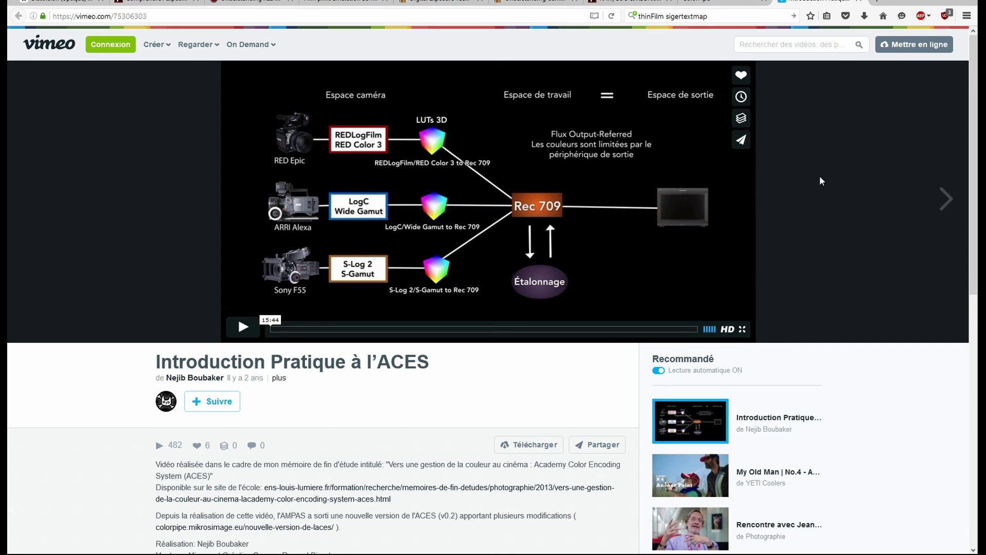
Step: Revisit the open reference pages on exposing to the right, digital exposure techniques and log/RAW/Rec709, ending on the Vimeo ACES video
key(ctrl+Tab)
key(ctrl+Tab)
key(ctrl+Tab)
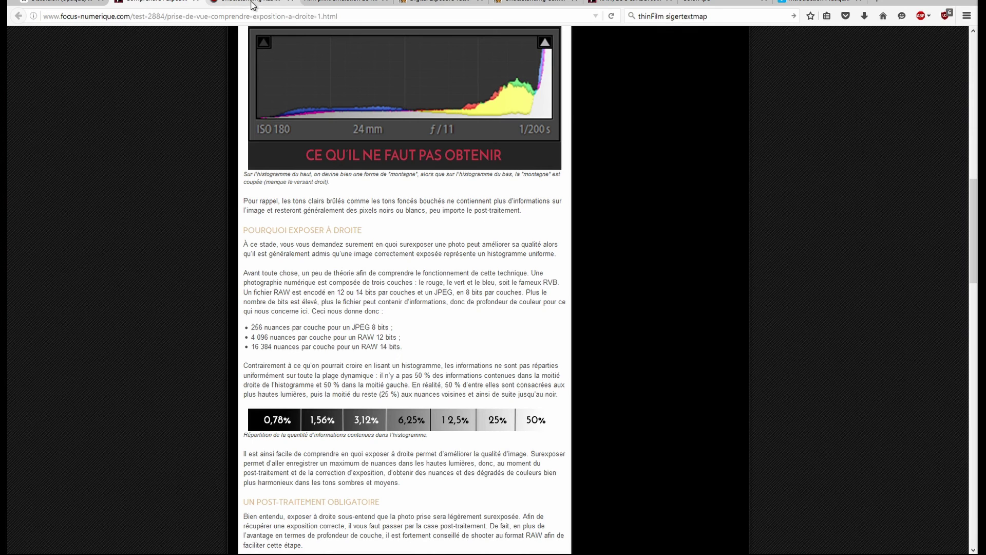
key(ctrl+Tab)
key(ctrl+Tab)
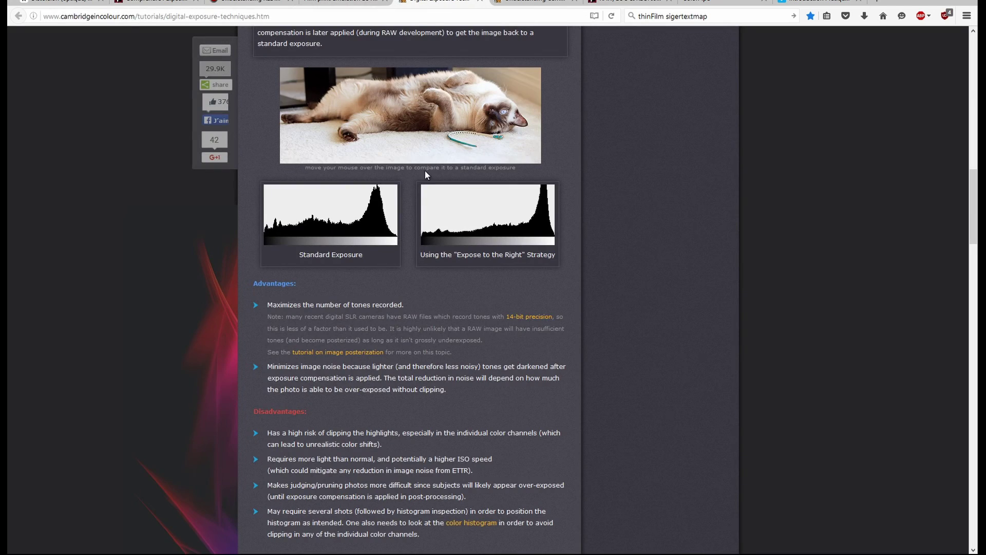
scroll(491, 359, up, 3)
key(ctrl+Tab)
key(ctrl+Tab)
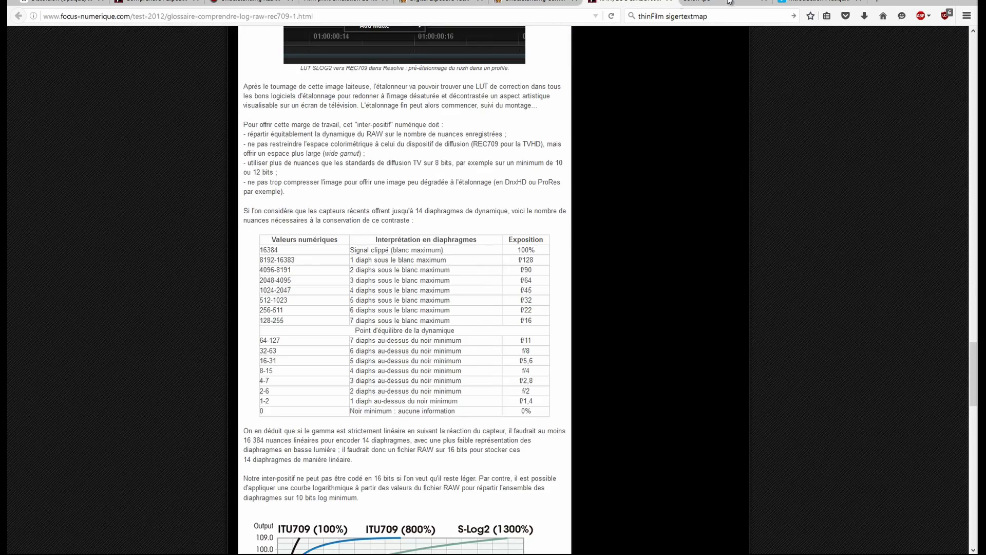
click(794, 6)
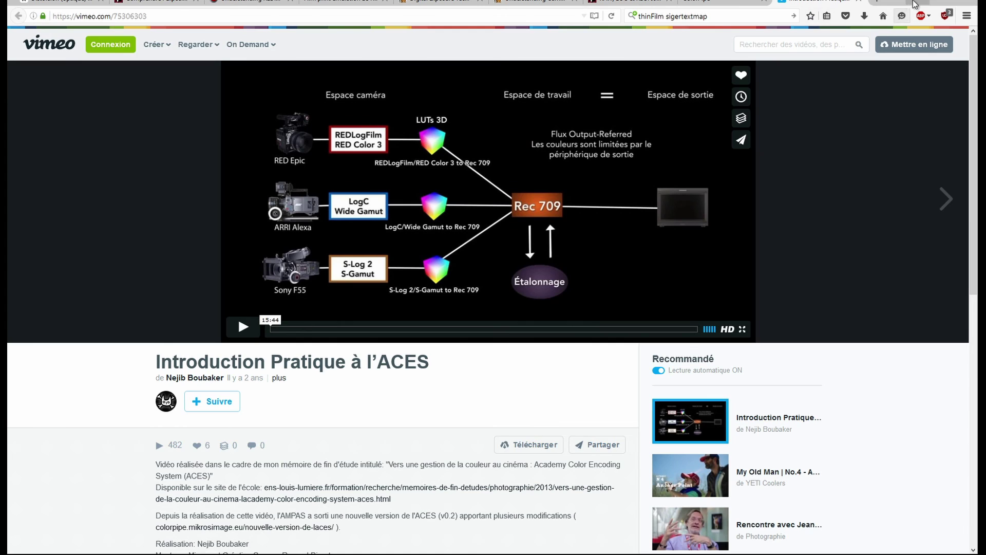
Step: Minimize the browser and the infos.txt notes to return to the car composite in Fusion
click(918, 4)
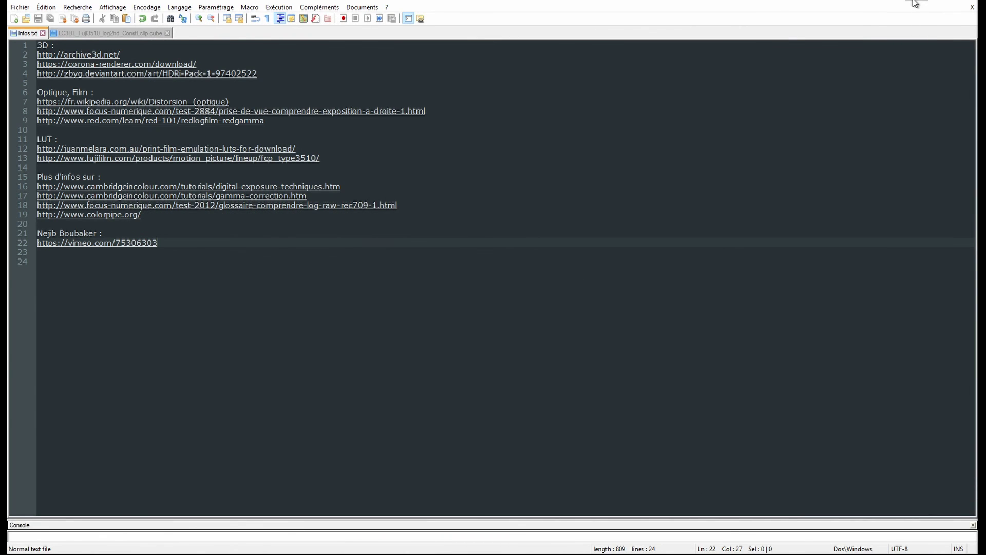
click(917, 5)
click(963, 83)
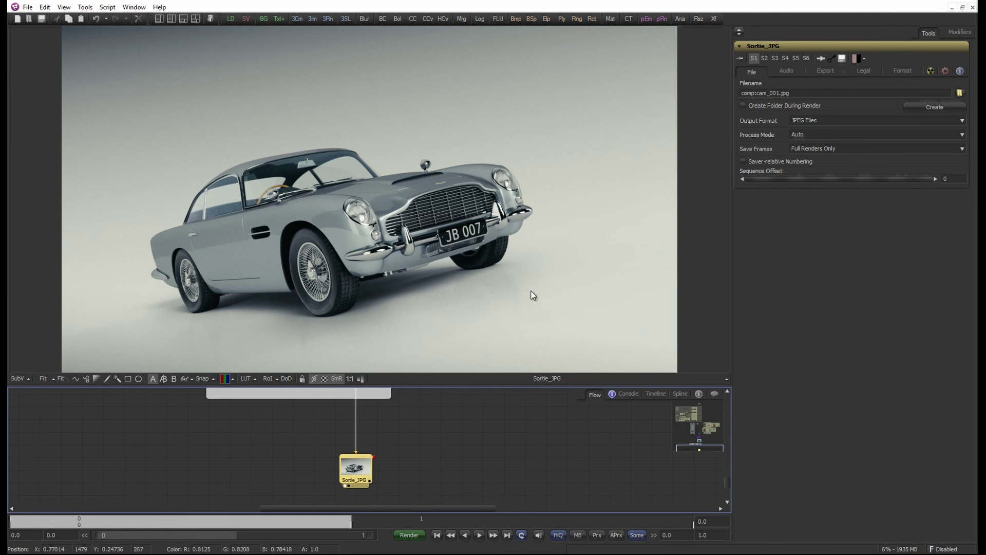